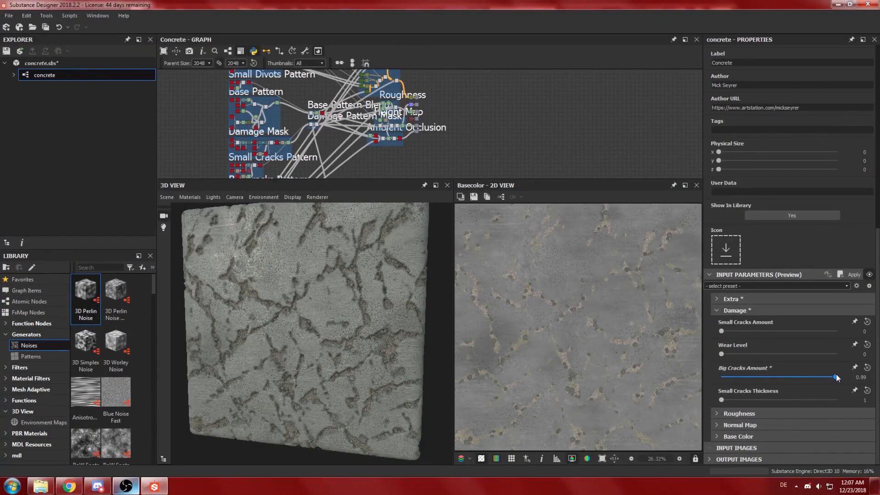
Step: Set Big Cracks Amount to 0 and Wear Level to 0.24 in the concrete graph's Damage parameters
drag(835, 375, 714, 381)
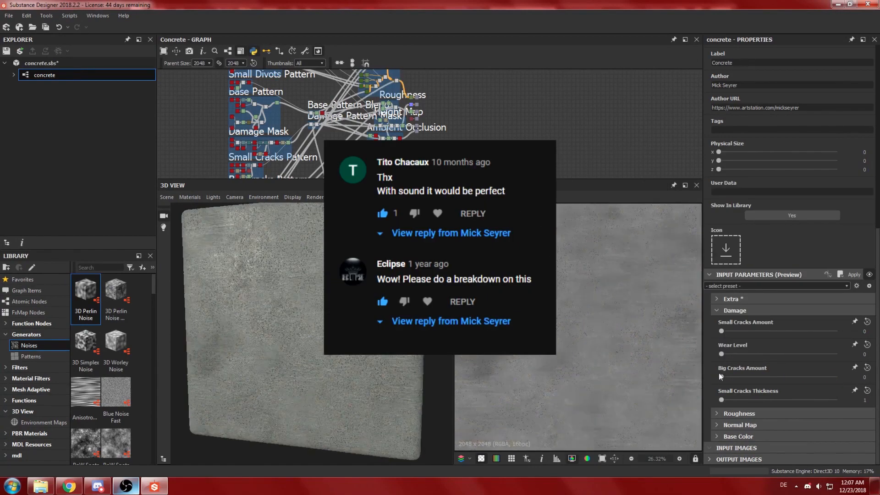
drag(722, 354, 837, 355)
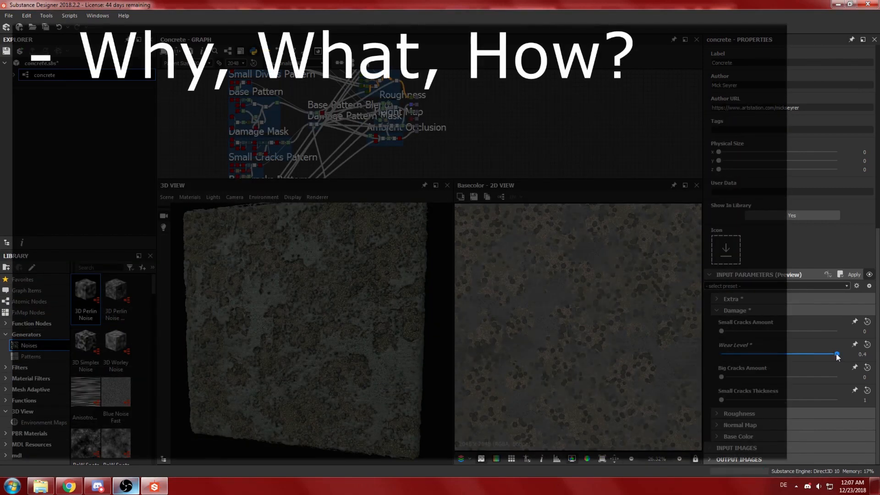
drag(835, 354, 794, 357)
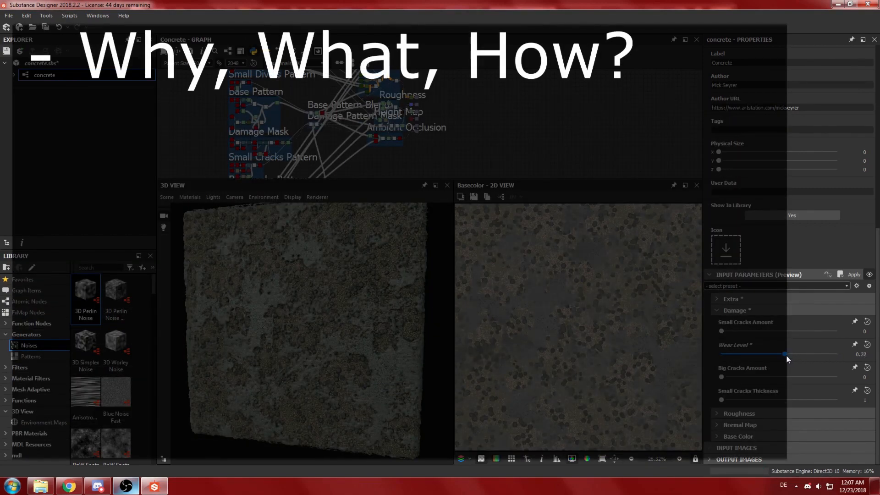
drag(785, 355, 790, 355)
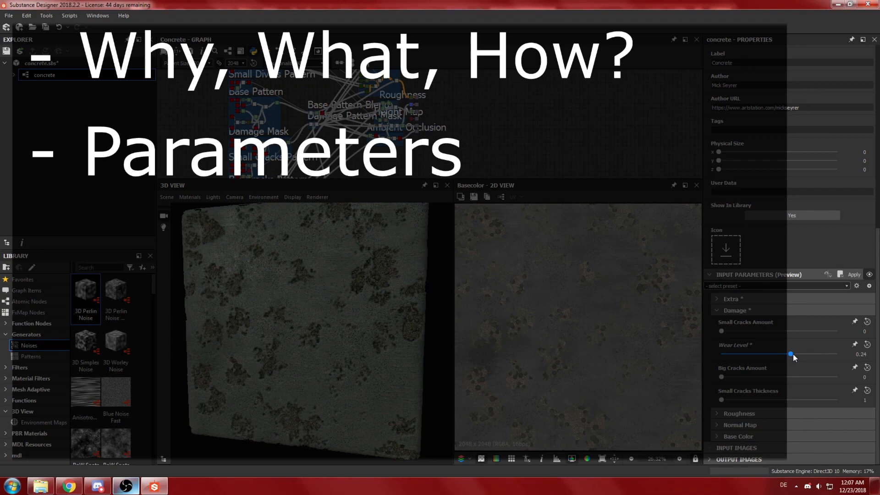
Step: Raise the concrete's Small Cracks Amount to 0.55, and reduce it slightly
drag(723, 331, 788, 338)
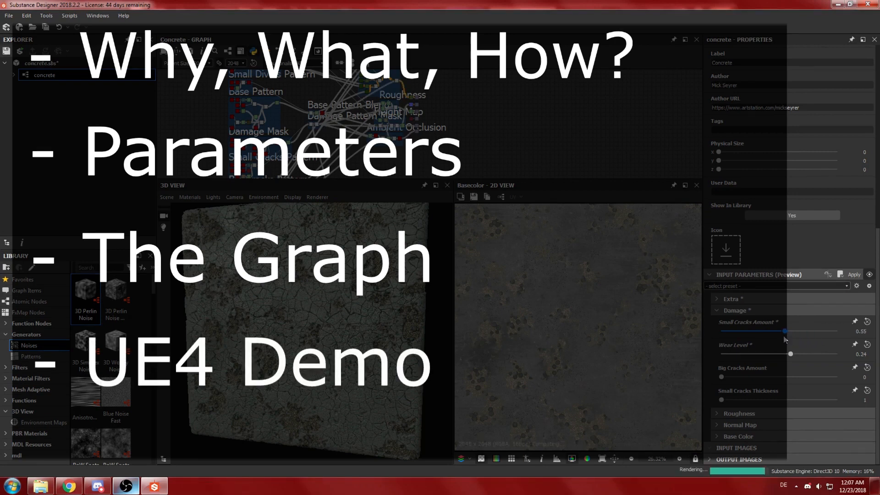
drag(780, 336, 764, 334)
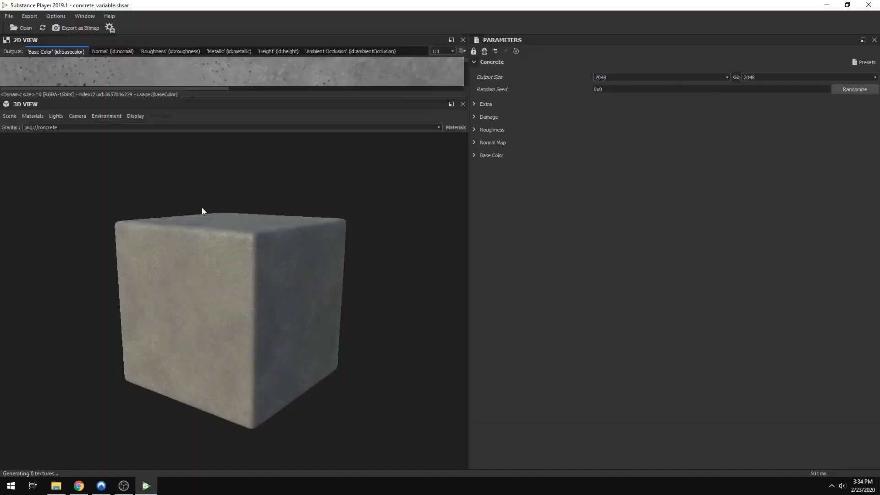
Step: Examine the undamaged concrete material on the cube in Substance Player from several angles and distances
drag(131, 263, 177, 245)
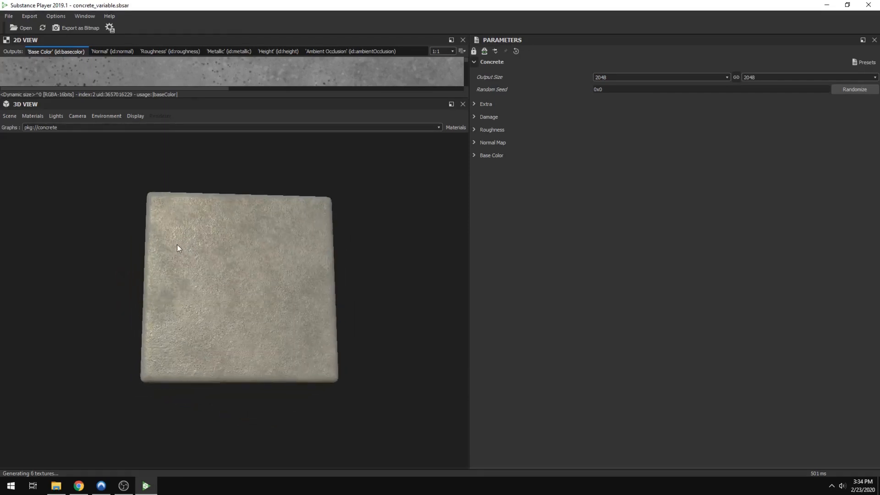
drag(172, 283, 159, 301)
scroll(192, 269, up, 3)
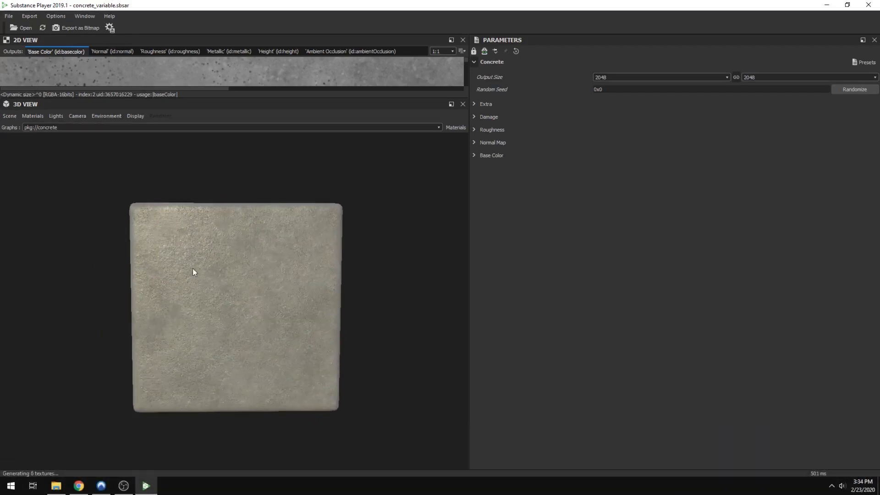
scroll(214, 285, up, 5)
scroll(213, 287, down, 3)
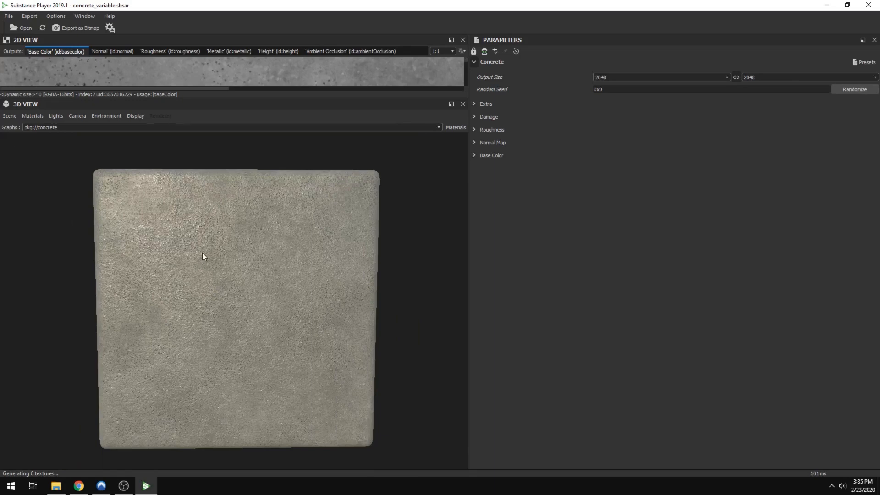
scroll(202, 253, down, 2)
drag(204, 254, 199, 280)
scroll(210, 266, down, 1)
scroll(199, 280, up, 2)
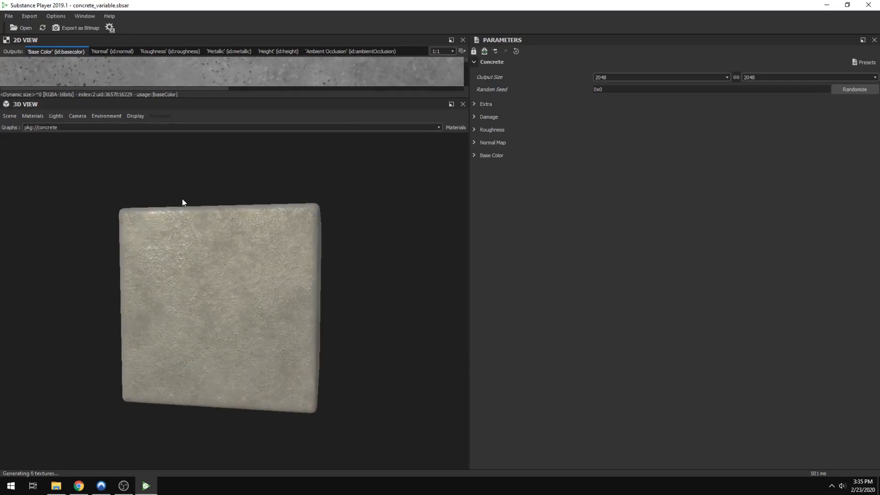
drag(379, 166, 167, 336)
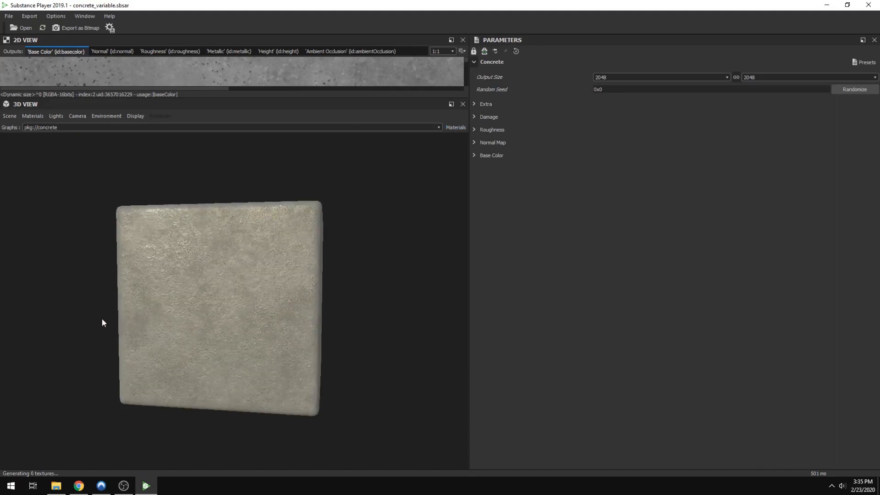
drag(281, 271, 152, 327)
scroll(230, 293, up, 3)
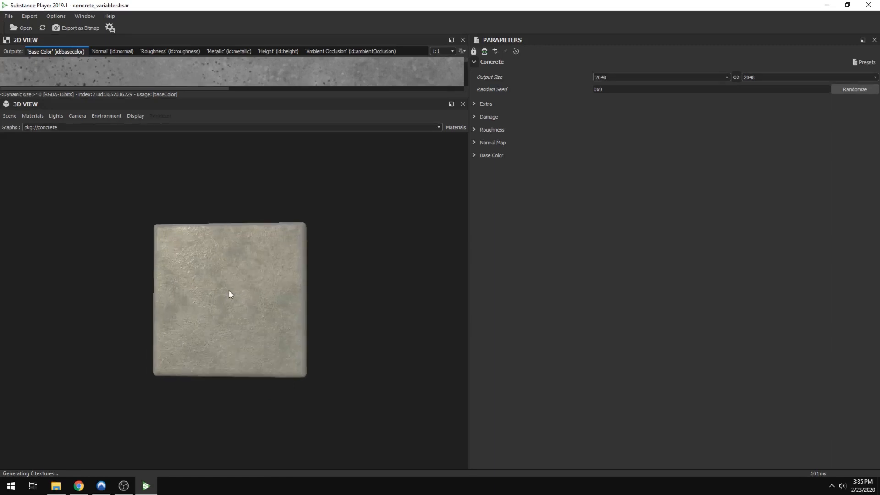
scroll(161, 291, up, 2)
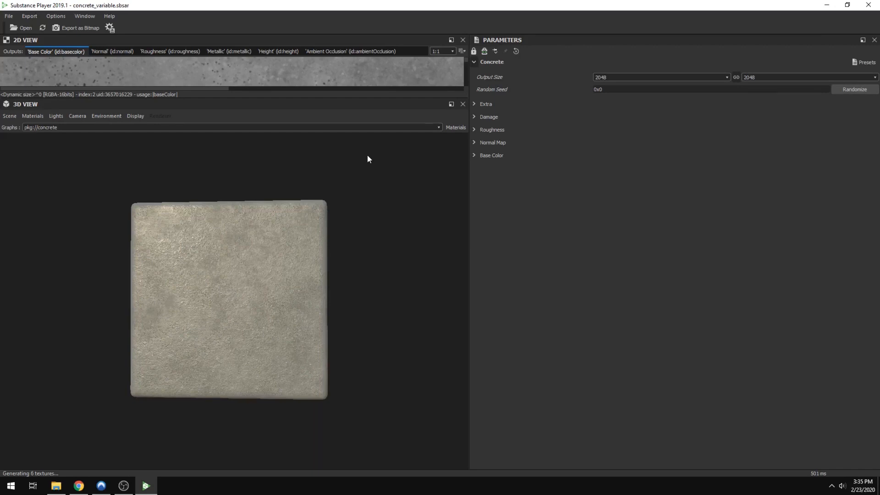
drag(368, 157, 209, 304)
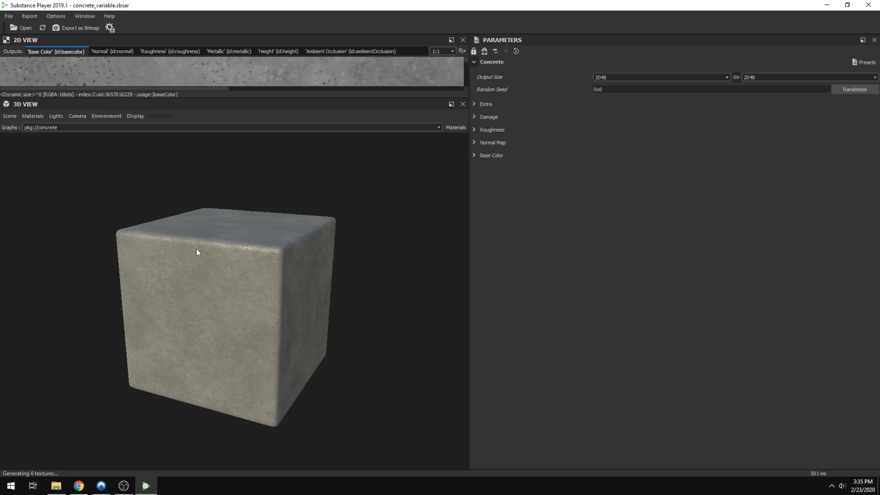
drag(196, 249, 215, 226)
scroll(213, 227, up, 6)
scroll(225, 244, down, 3)
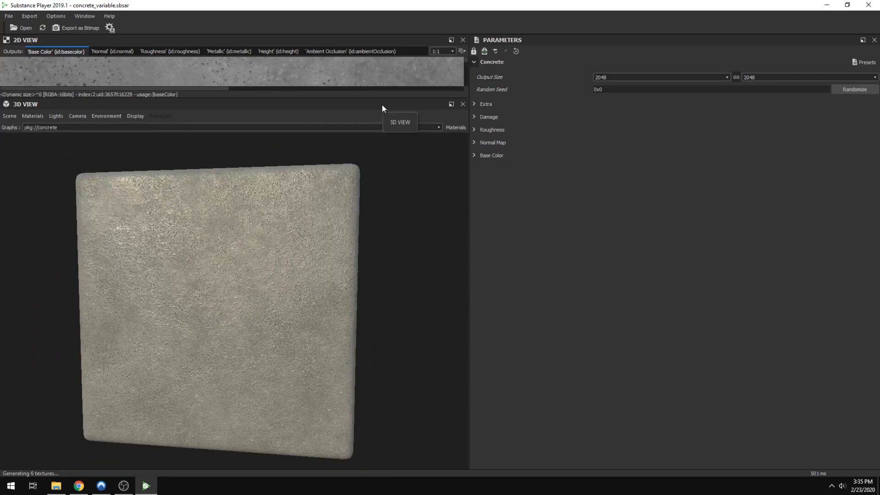
scroll(258, 301, down, 3)
drag(256, 304, 251, 283)
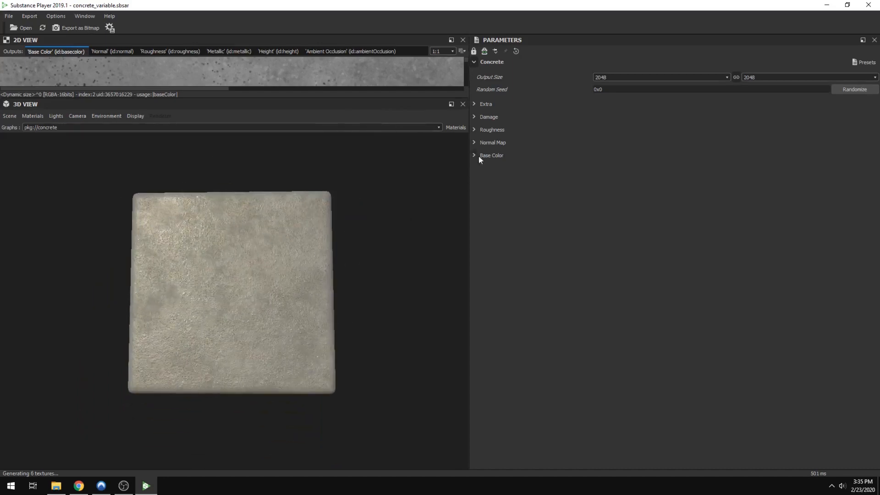
Step: Look through the Base Color parameter group and collapse it again while viewing the cube's faces
click(474, 156)
click(474, 156)
drag(279, 272, 275, 287)
click(476, 157)
click(476, 157)
drag(257, 275, 173, 303)
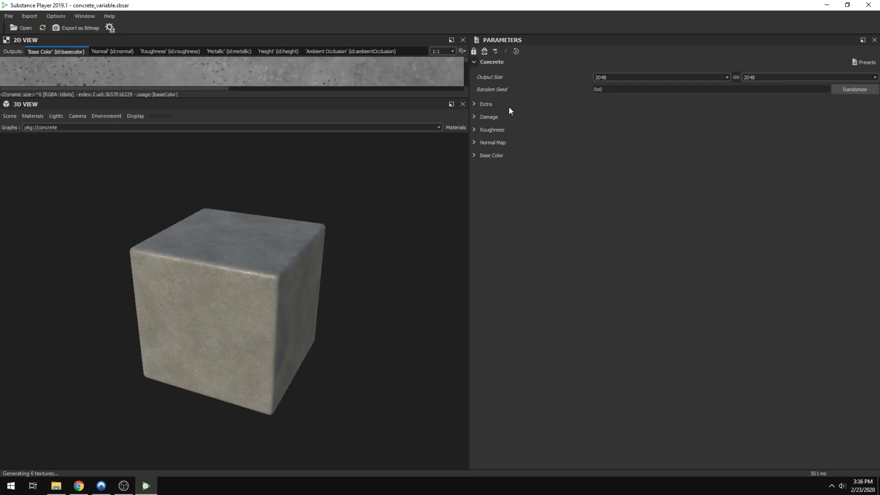
drag(422, 133, 221, 275)
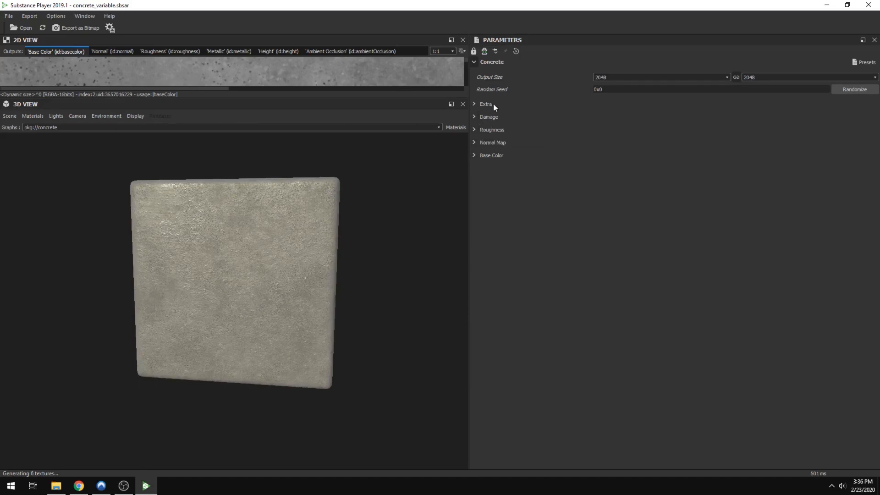
Step: Expand the Damage parameters, raise Wear Level to 0.286, and inspect the worn concrete surface up close
click(474, 118)
drag(266, 234, 161, 287)
scroll(243, 270, up, 1)
drag(244, 270, 312, 252)
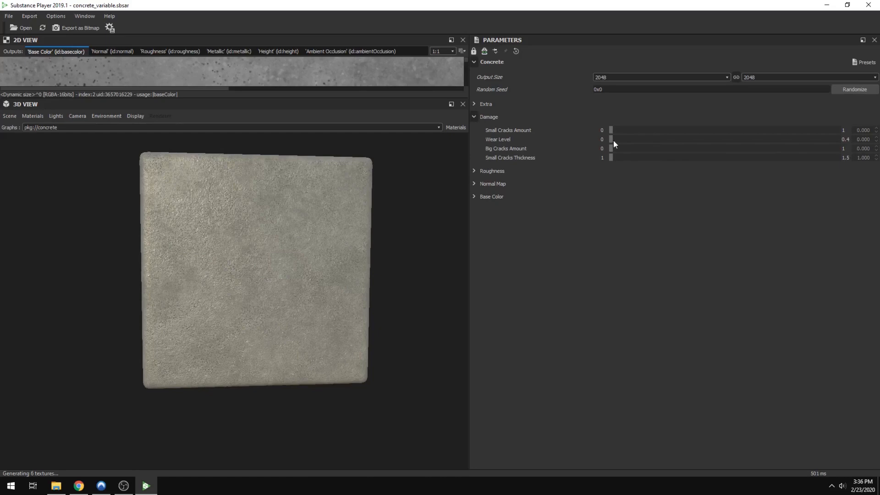
click(704, 138)
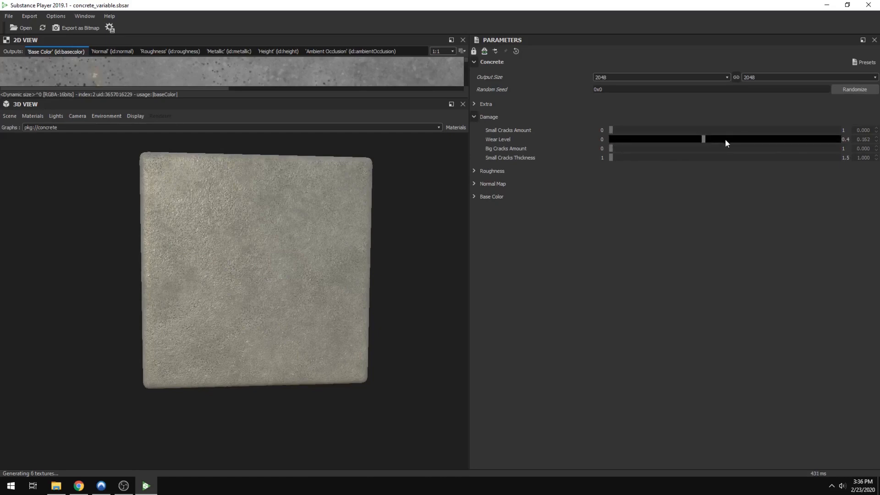
click(747, 139)
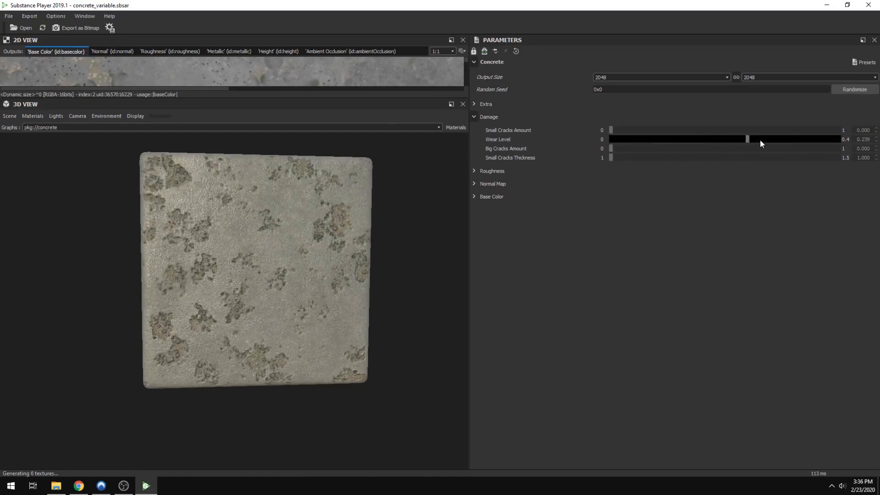
click(774, 140)
scroll(148, 256, up, 1)
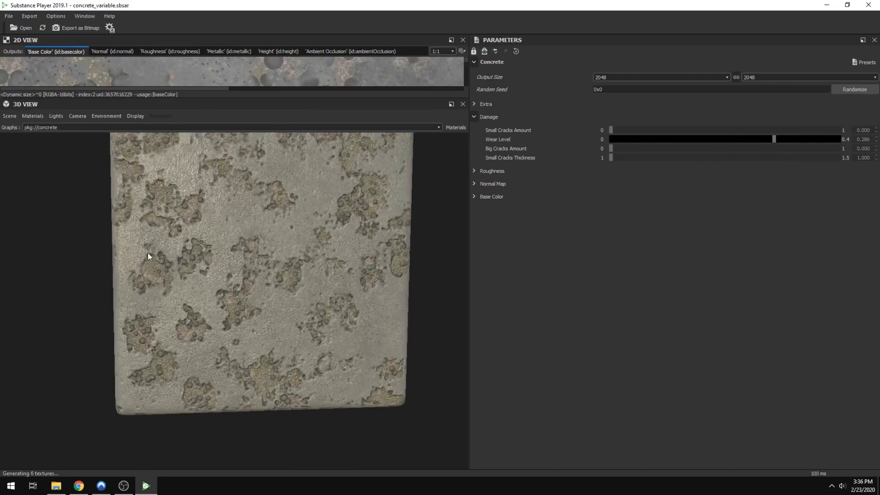
drag(148, 252, 233, 265)
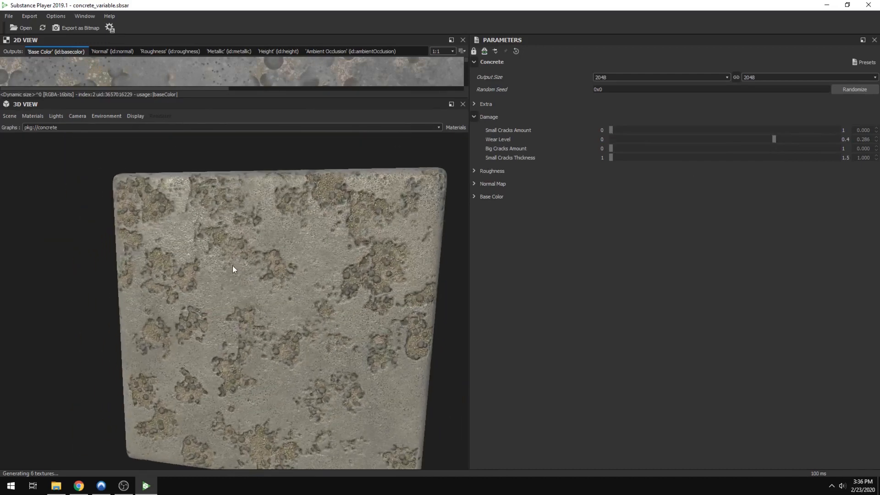
scroll(213, 260, up, 2)
scroll(213, 298, down, 3)
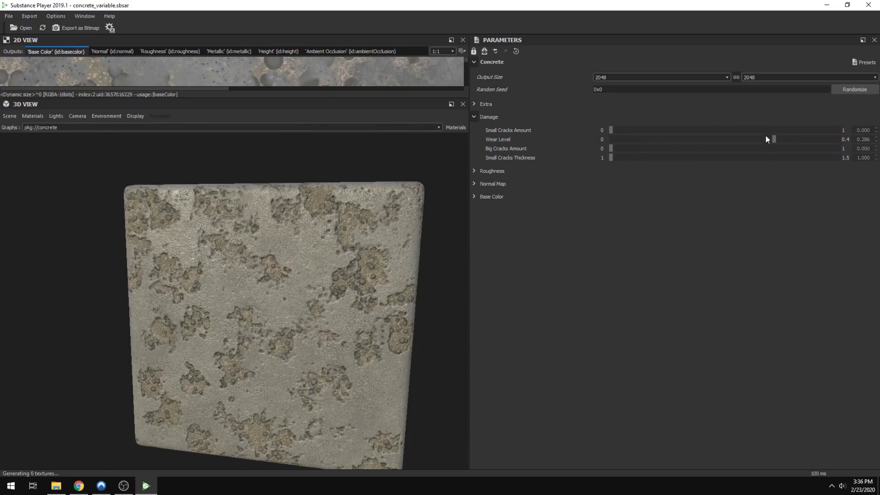
Step: Reset Wear Level to 0 and raise Small Cracks Amount to 0.586, keeping Small Cracks Thickness at 1
drag(774, 139, 589, 139)
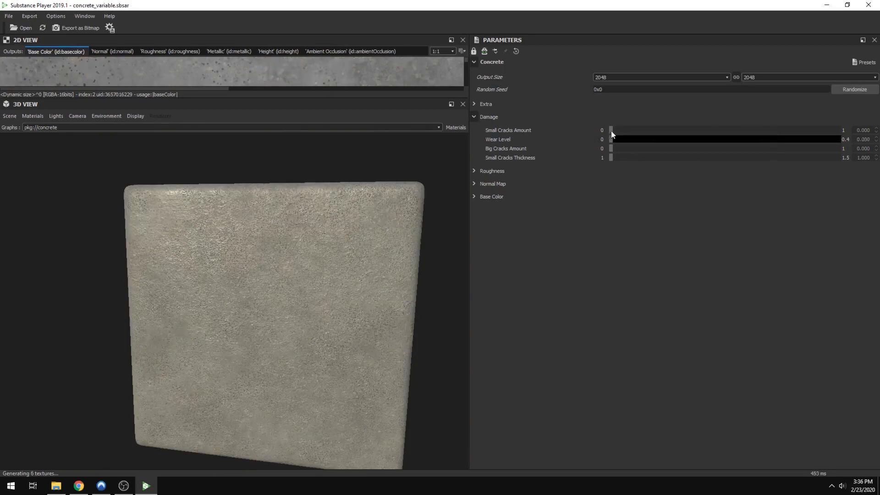
click(673, 125)
click(745, 130)
drag(611, 159, 560, 163)
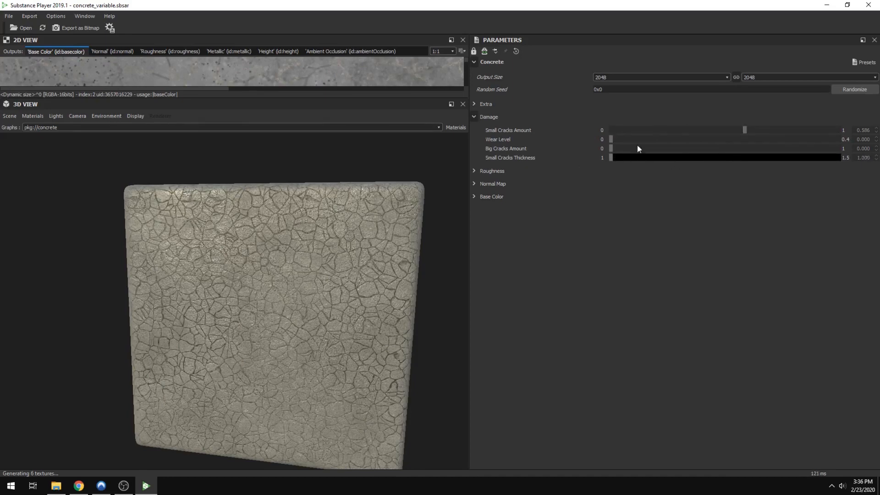
Step: Replace the small cracks with a Big Cracks Amount of 0.225 combined with a Wear Level of 0.239
drag(743, 130, 663, 152)
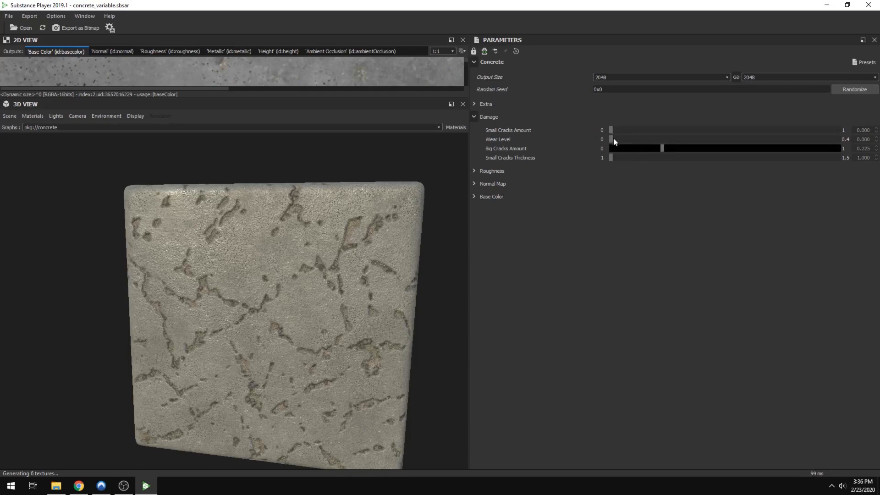
drag(613, 139, 748, 134)
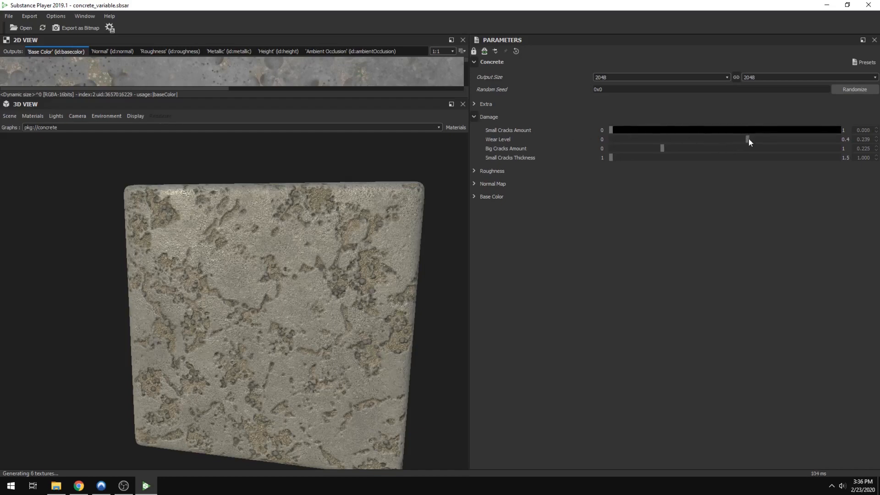
Step: Reset Wear Level and Big Cracks Amount to 0 and collapse the Damage parameters
drag(747, 140, 567, 132)
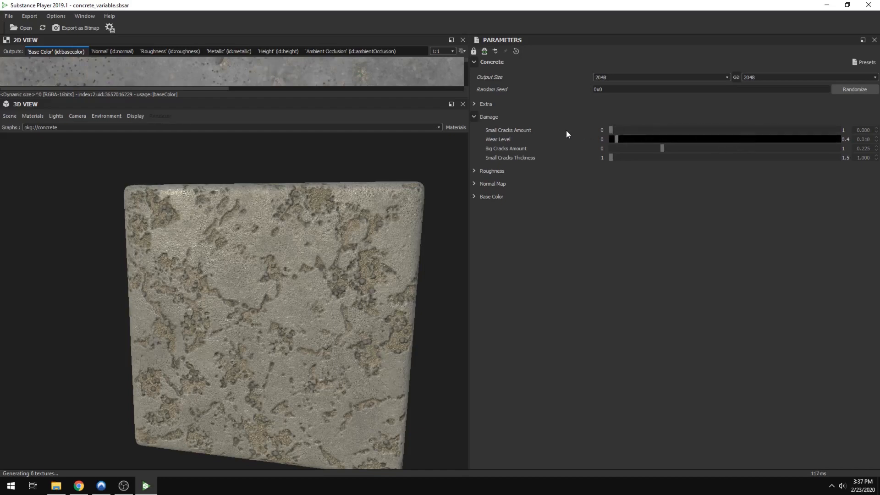
drag(662, 149, 513, 146)
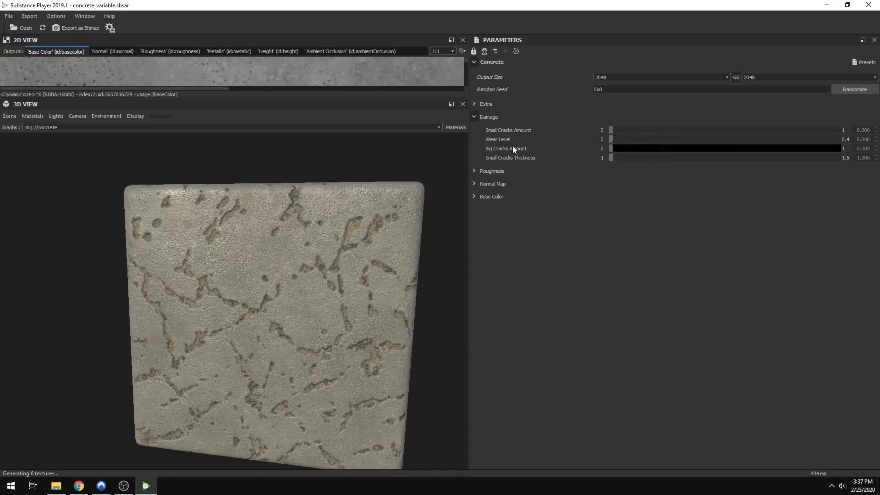
click(475, 117)
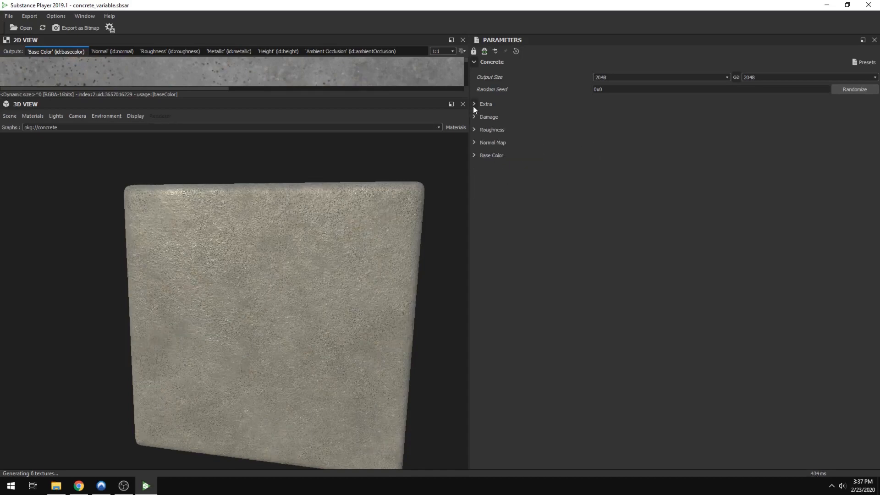
Step: Expand the Extra parameters and raise Small Divots Scale to 0.894, checking the divots on the cube's surface
click(474, 105)
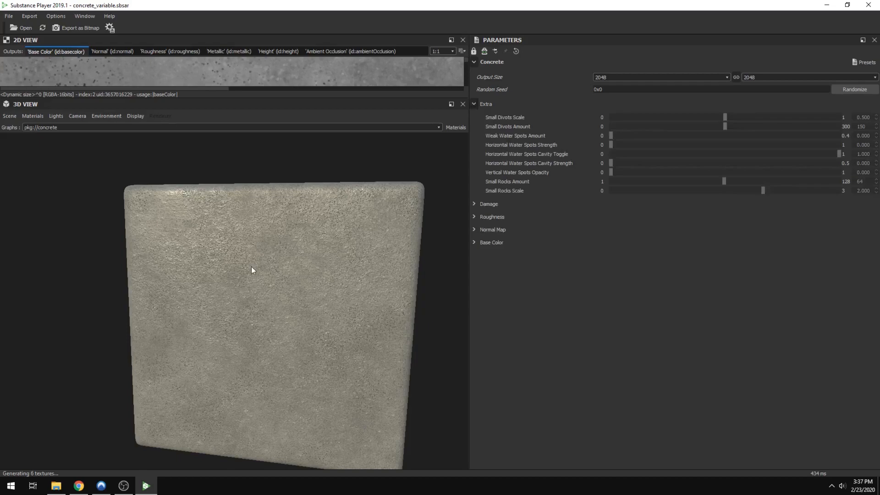
mouse_move(254, 312)
mouse_down()
mouse_move(256, 297)
mouse_move(279, 302)
mouse_move(263, 324)
mouse_move(255, 312)
mouse_up()
right_drag(254, 312, 251, 195)
middle_drag(271, 253, 227, 300)
drag(137, 239, 280, 306)
right_drag(280, 306, 277, 266)
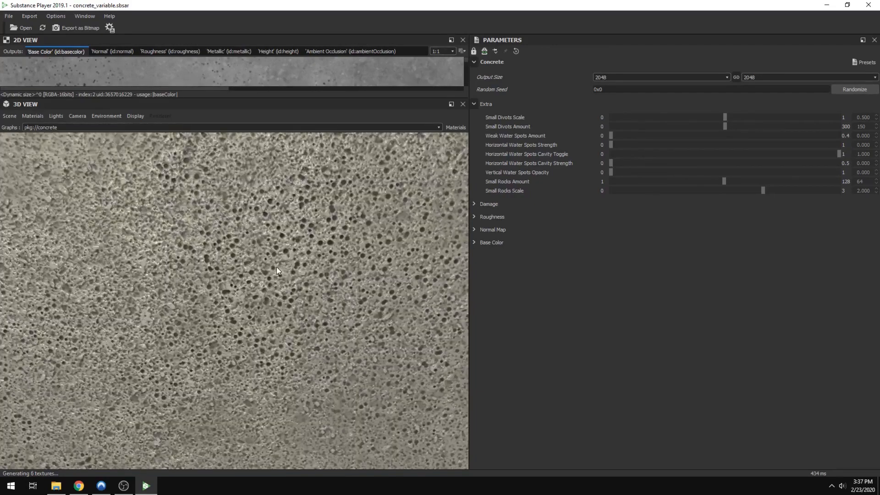
scroll(189, 287, down, 3)
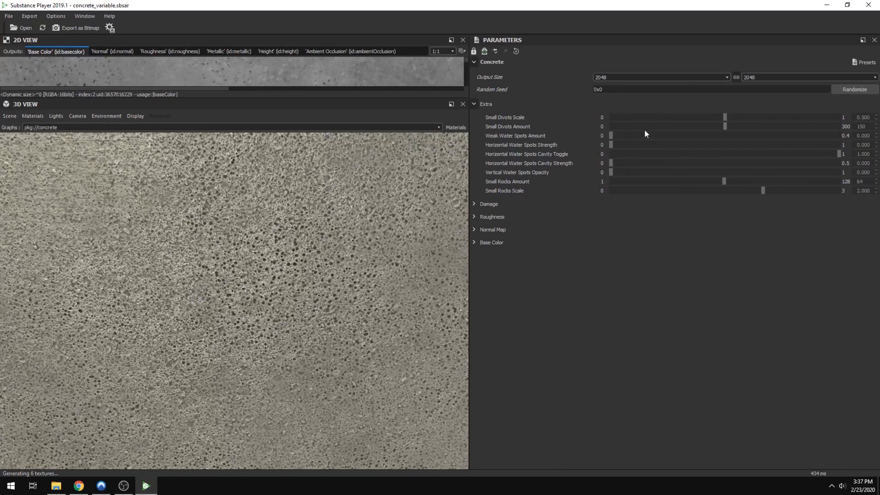
click(749, 118)
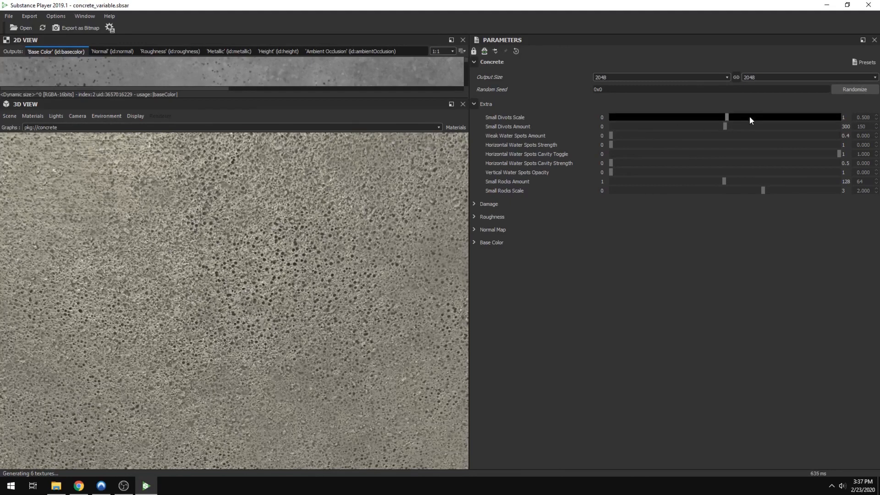
click(815, 117)
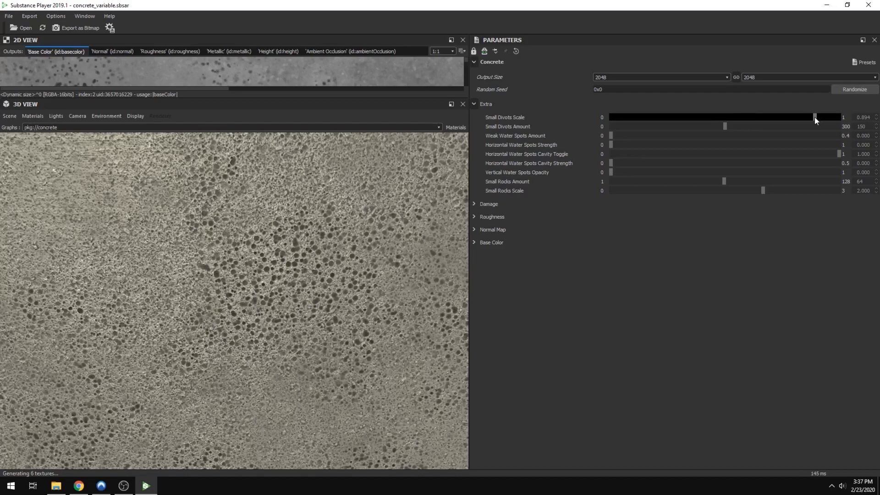
scroll(238, 265, down, 5)
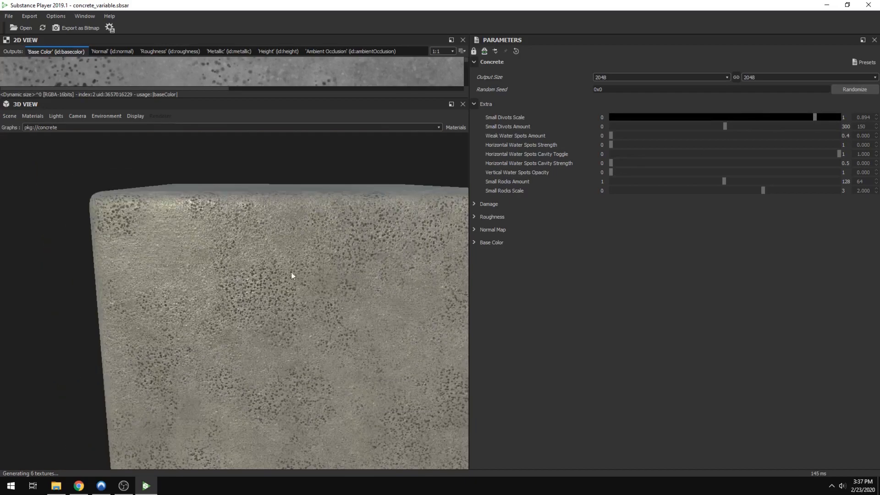
Step: Try a Small Divots Amount of 189 and reduce it to 39 for sparser divots on the concrete
drag(729, 126, 755, 126)
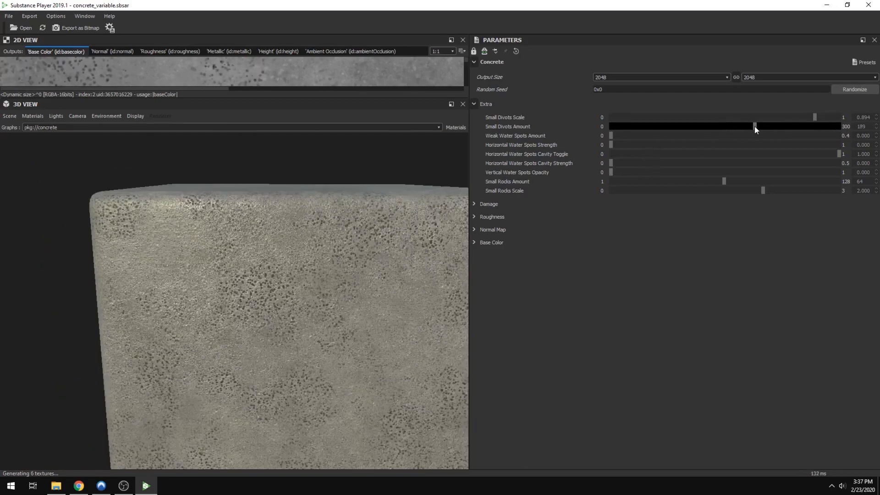
scroll(295, 275, down, 2)
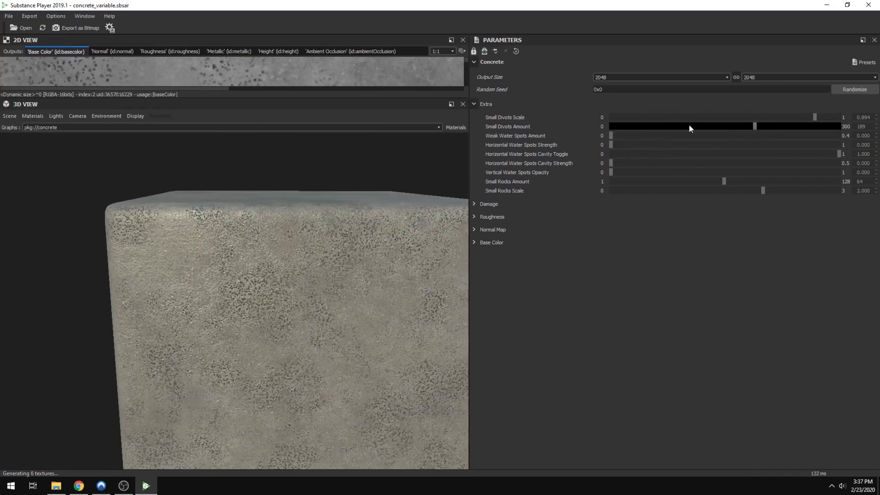
drag(756, 127, 640, 127)
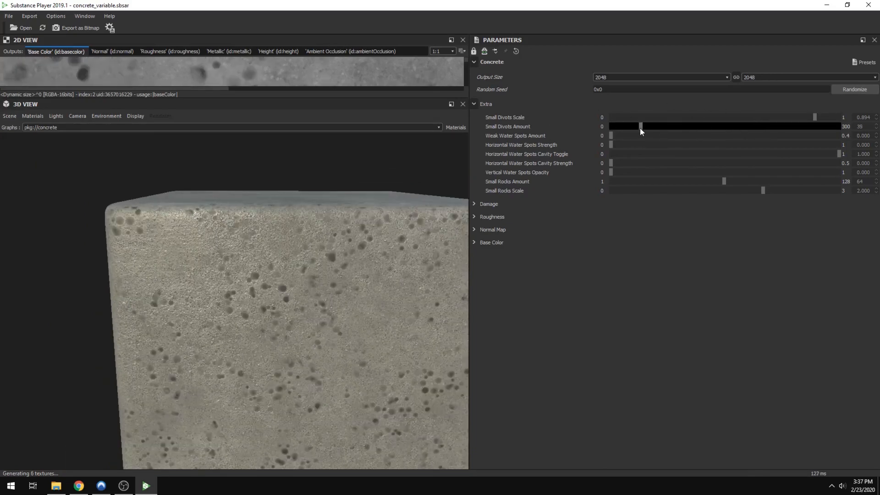
scroll(257, 265, down, 3)
drag(257, 265, 236, 257)
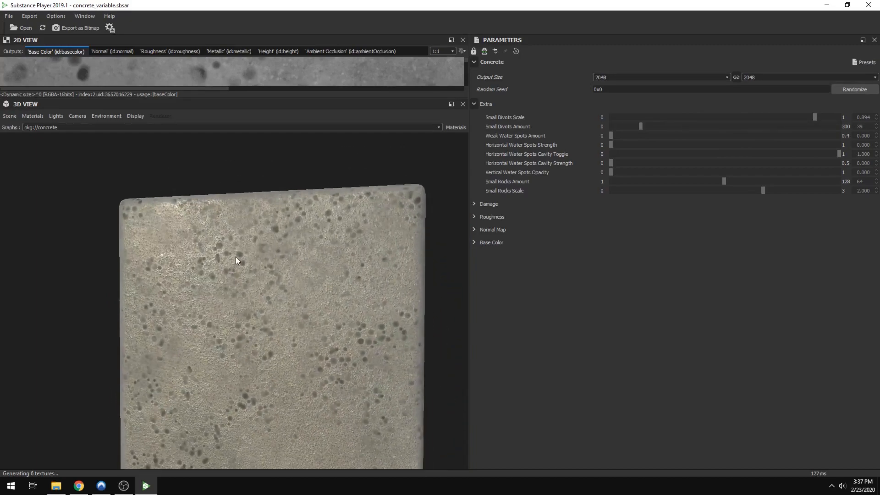
Step: Lower Small Divots Scale to 0.241 while keeping the reduced divots amount
scroll(235, 257, up, 5)
scroll(235, 258, down, 2)
drag(816, 117, 665, 118)
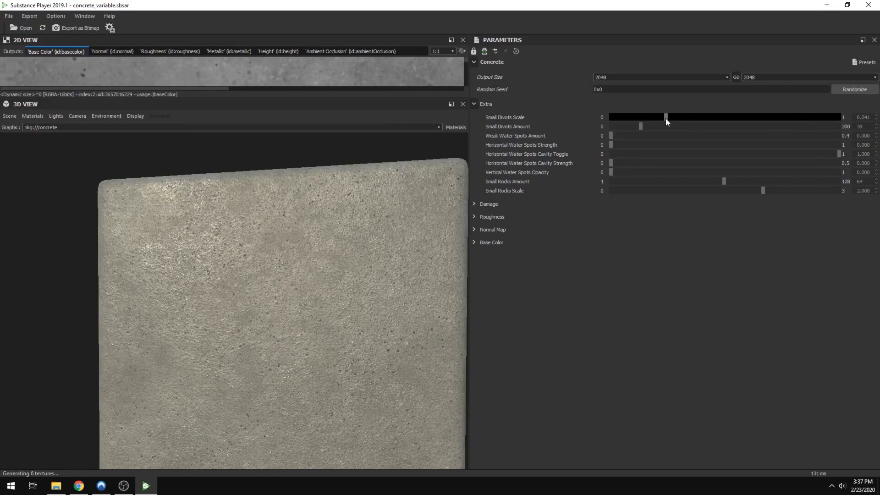
Step: Restore Small Divots Scale to 0.5 and Small Divots Amount to 150
click(859, 118)
key(shift+End)
text(5)
key(Tab)
text(150)
key(Return)
scroll(288, 252, down, 3)
scroll(254, 289, down, 5)
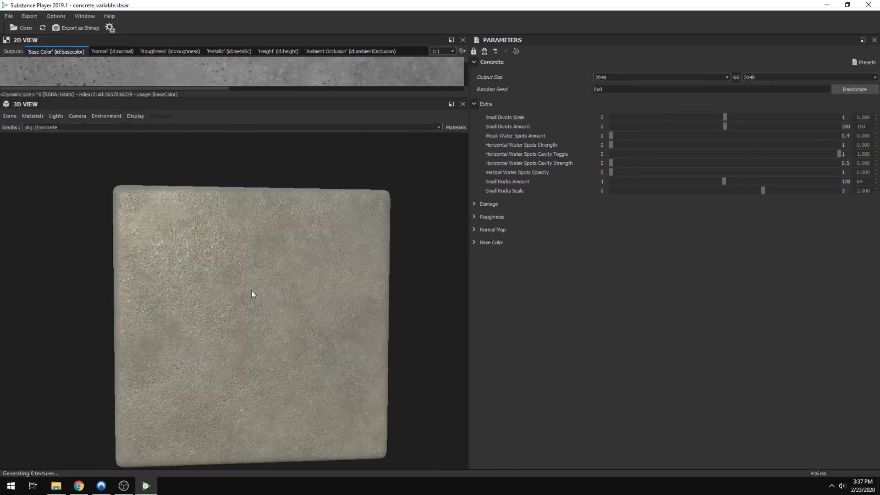
Step: Raise Weak Water Spots Amount gradually to 0.231 to add faint stains to the cube
drag(235, 275, 234, 203)
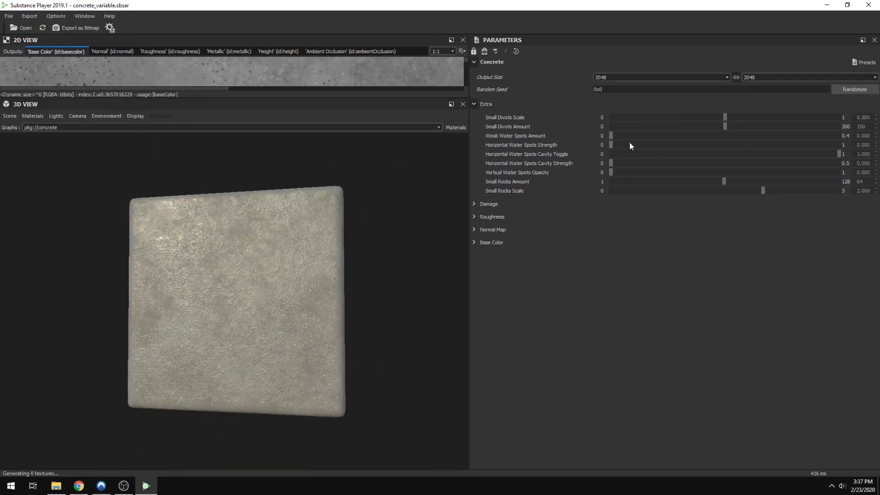
click(651, 135)
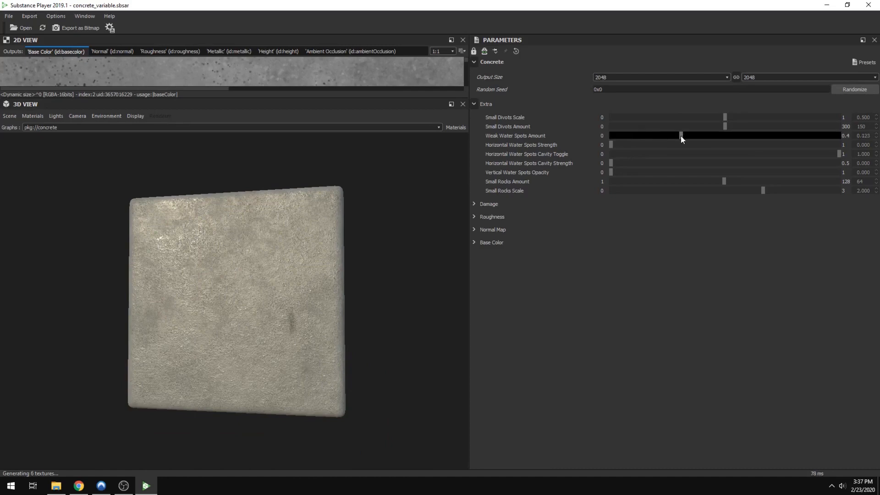
click(712, 139)
click(728, 138)
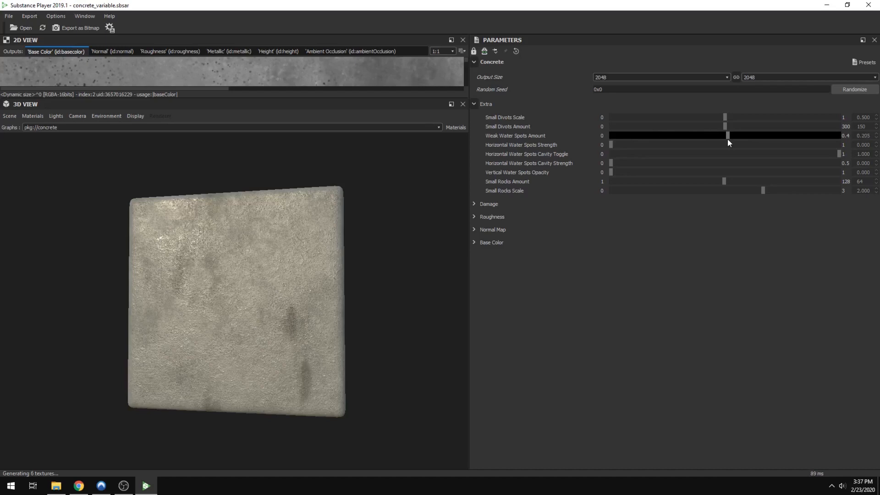
click(742, 137)
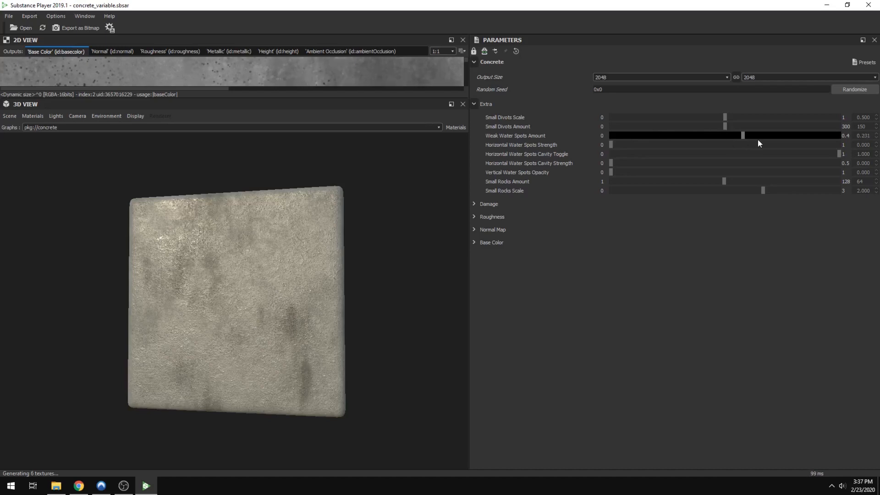
Step: Reset Weak Water Spots Amount to 0, raise Horizontal Water Spots Strength to 1, and inspect the bands on the cube
mouse_move(757, 139)
mouse_down()
mouse_move(598, 134)
mouse_move(844, 146)
mouse_up()
scroll(302, 255, up, 5)
drag(229, 350, 256, 330)
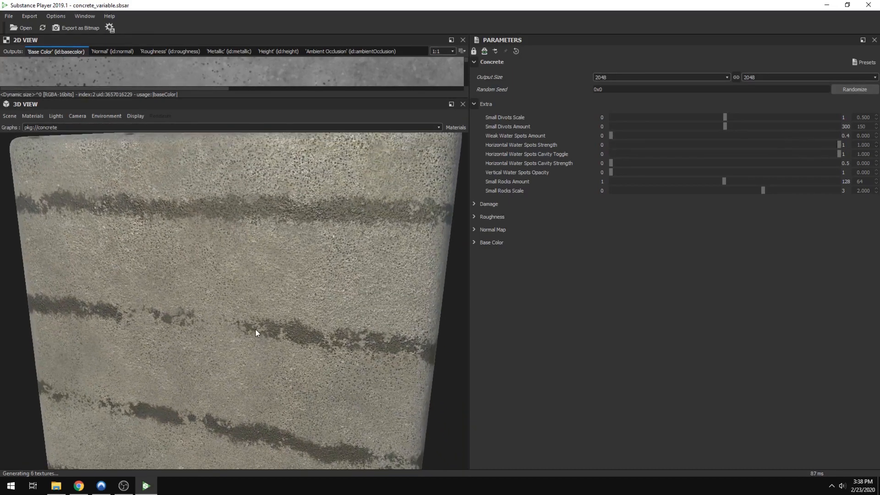
scroll(234, 229, down, 2)
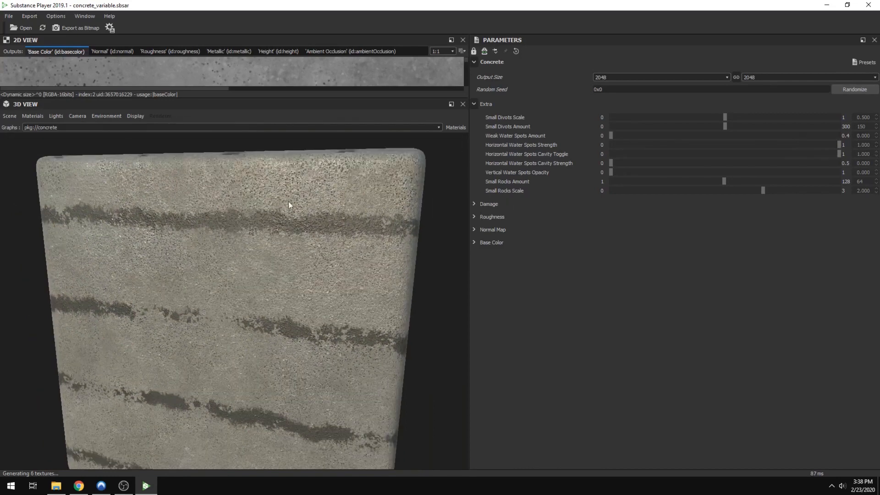
drag(303, 217, 339, 214)
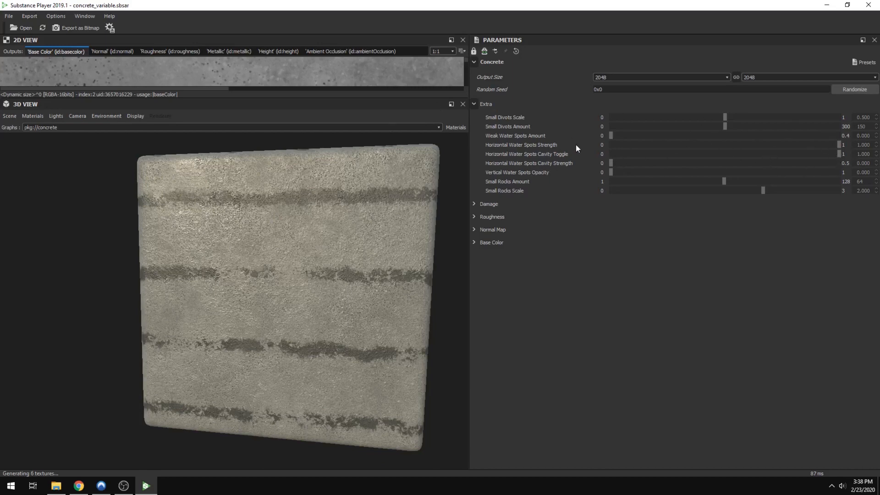
Step: Raise Horizontal Water Spots Cavity Strength to 0.5 and set Horizontal Water Spots Cavity Toggle to 0
drag(611, 164, 650, 166)
drag(738, 170, 876, 168)
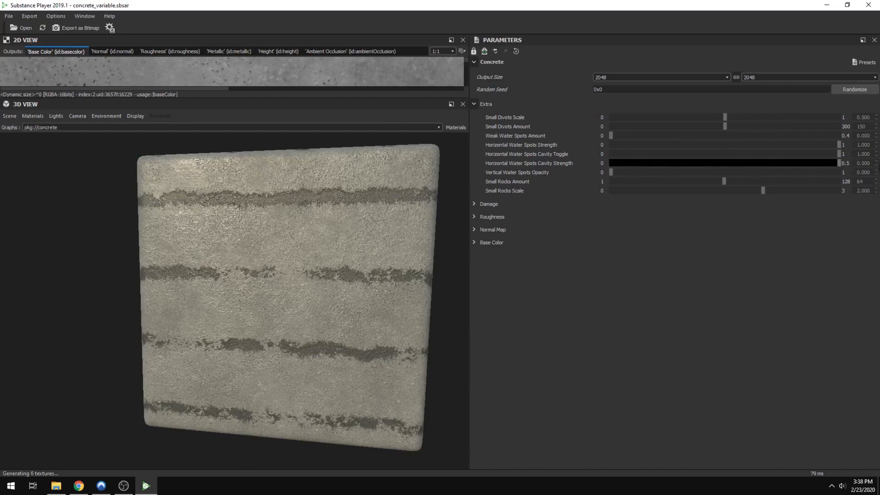
drag(370, 200, 242, 293)
scroll(242, 295, down, 5)
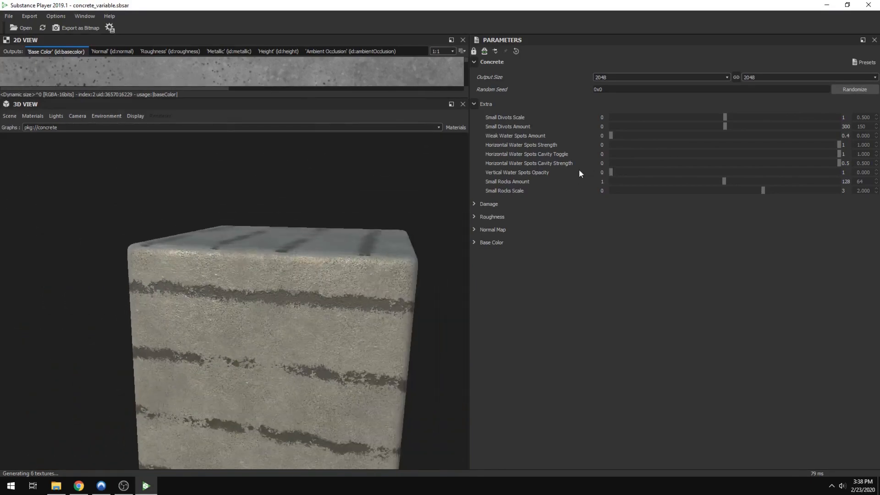
drag(839, 153, 598, 156)
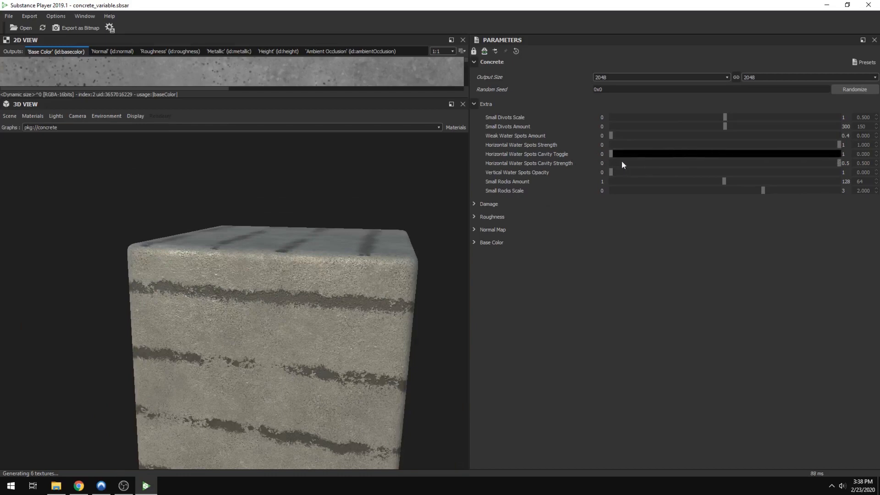
Step: Reset Horizontal Water Spots Strength to 0 and try a Vertical Water Spots Opacity of 0.669 before returning it to 0
mouse_move(841, 145)
mouse_down()
mouse_move(596, 147)
mouse_move(684, 172)
mouse_move(731, 171)
mouse_up()
click(764, 172)
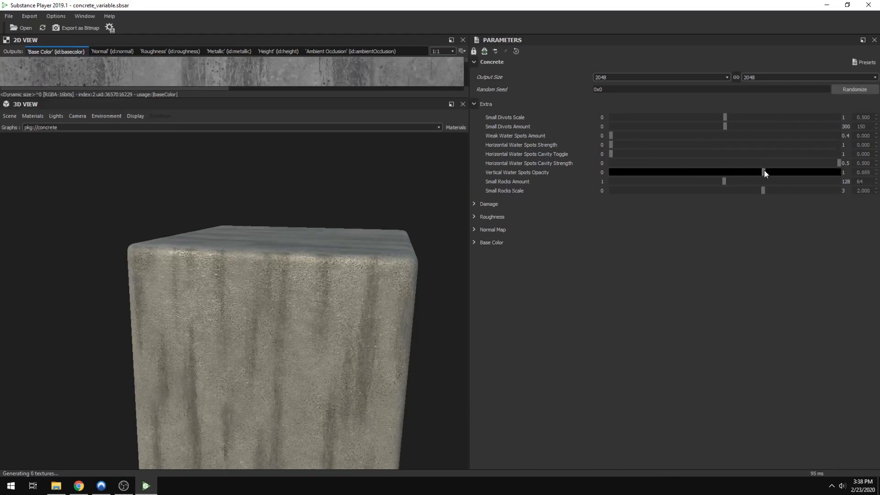
drag(763, 172, 573, 172)
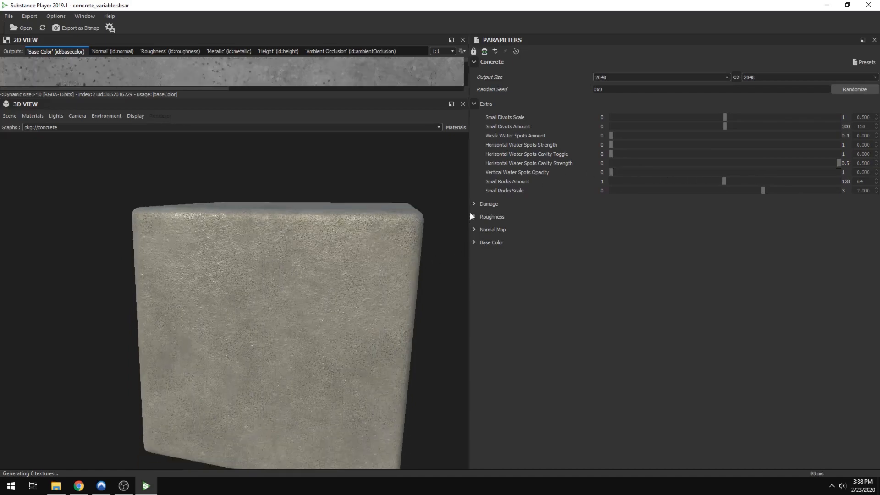
Step: Expand the Damage parameters and raise Wear Level to 0.4, viewing the exposed rocks up close
click(477, 205)
drag(645, 225, 874, 225)
scroll(248, 326, up, 8)
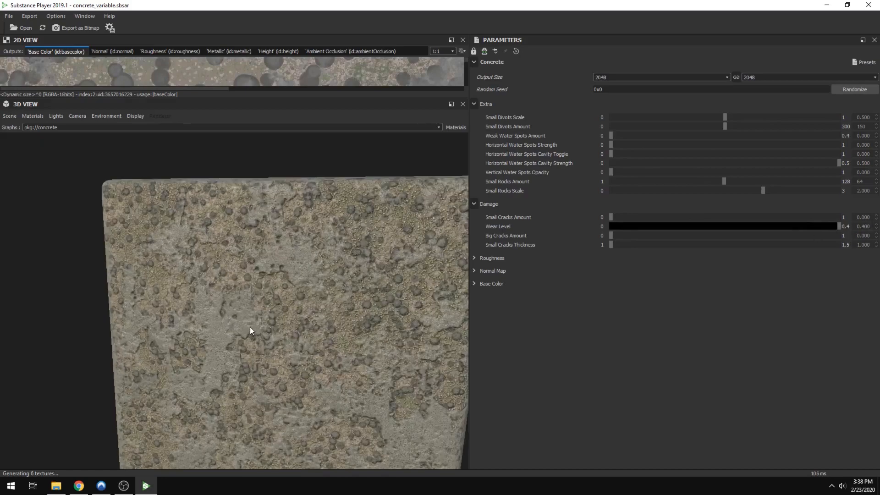
drag(325, 304, 303, 298)
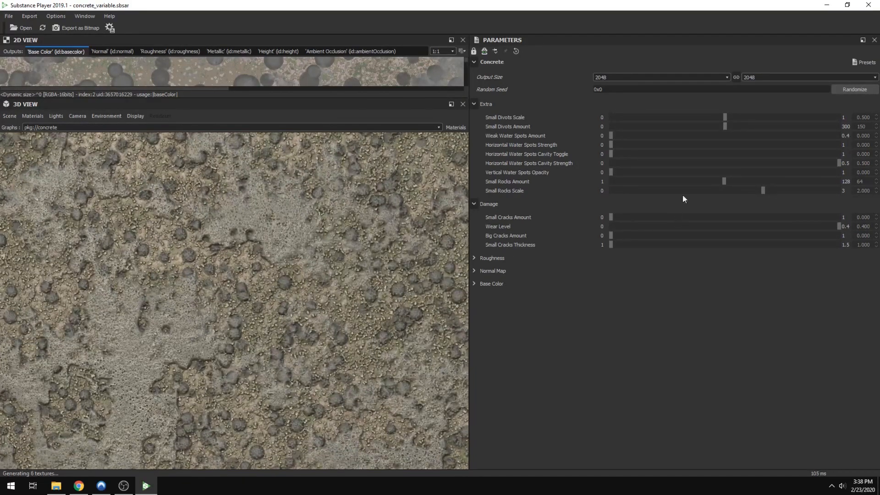
Step: Set Small Rocks Amount to 85 and Small Rocks Scale to 2.054
drag(725, 183, 767, 191)
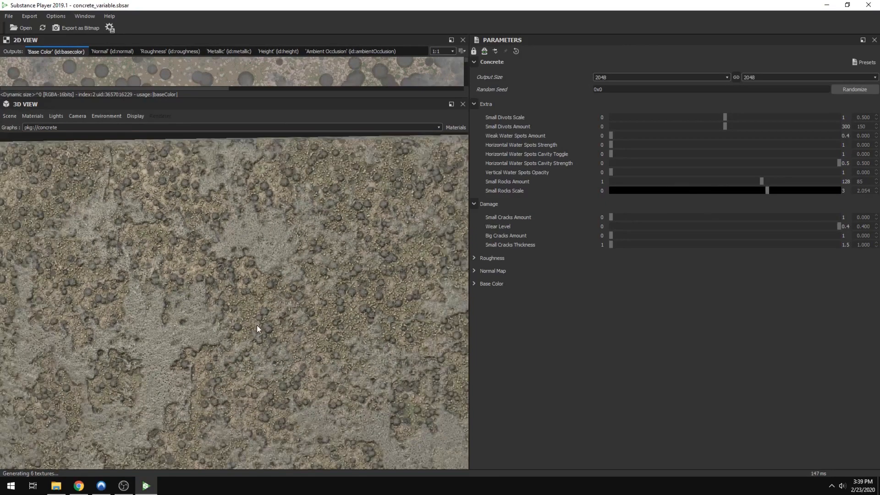
scroll(257, 325, down, 8)
mouse_move(238, 343)
mouse_down()
mouse_move(214, 365)
mouse_move(240, 334)
mouse_up()
Step: Collapse the Extra and Damage parameters and expand the Base Color parameters
click(475, 104)
click(474, 117)
click(474, 155)
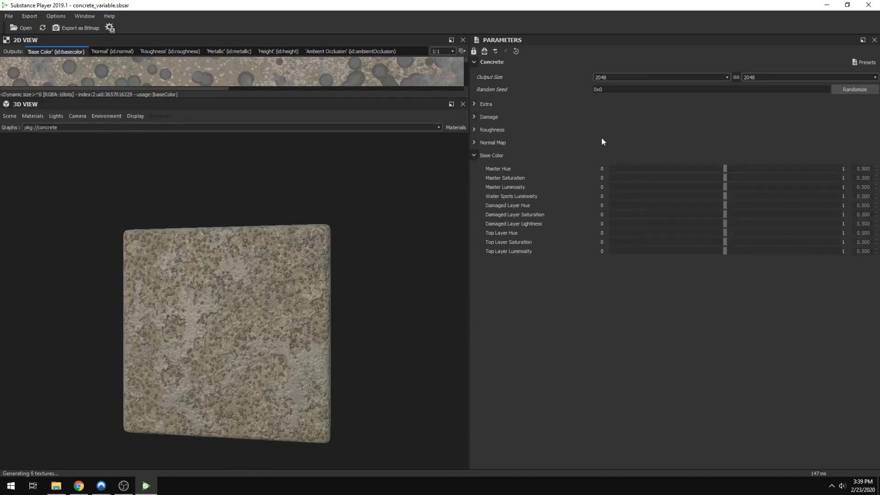
Step: Examine the colors of the damaged layer and the top layer on the worn cube from near and far
scroll(241, 325, up, 3)
scroll(241, 326, down, 2)
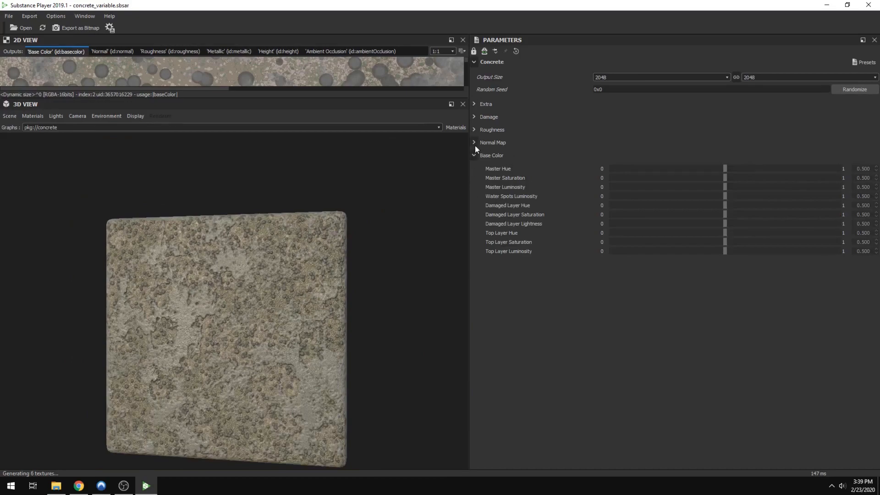
scroll(200, 361, up, 6)
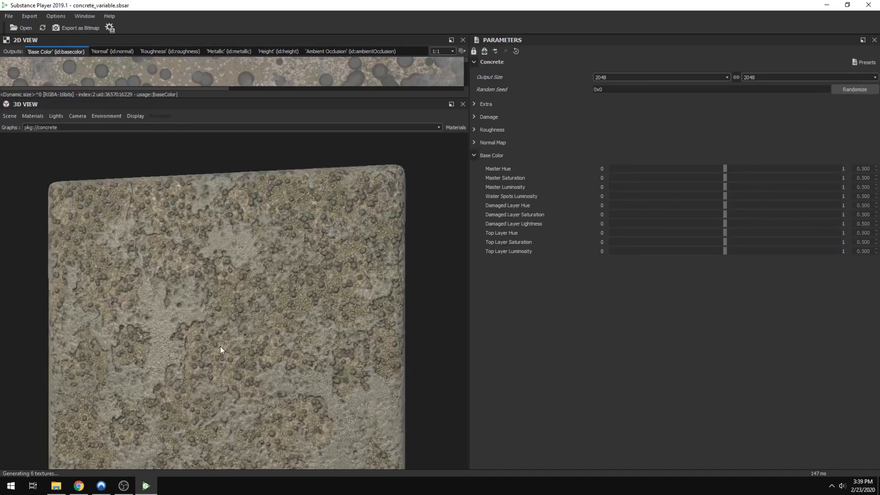
scroll(220, 348, down, 4)
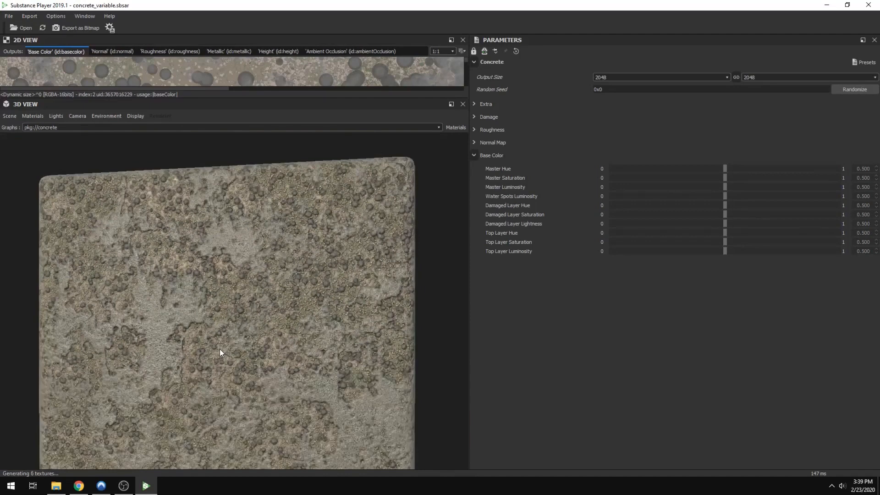
drag(225, 321, 276, 316)
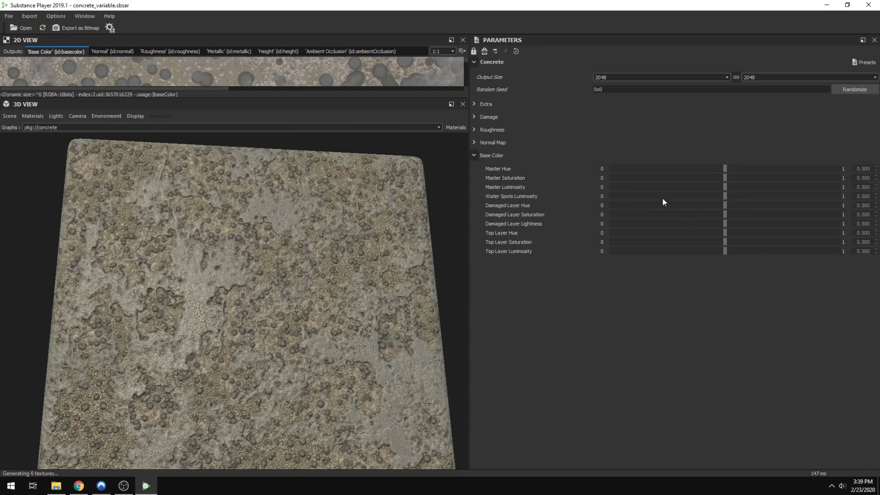
scroll(231, 244, down, 5)
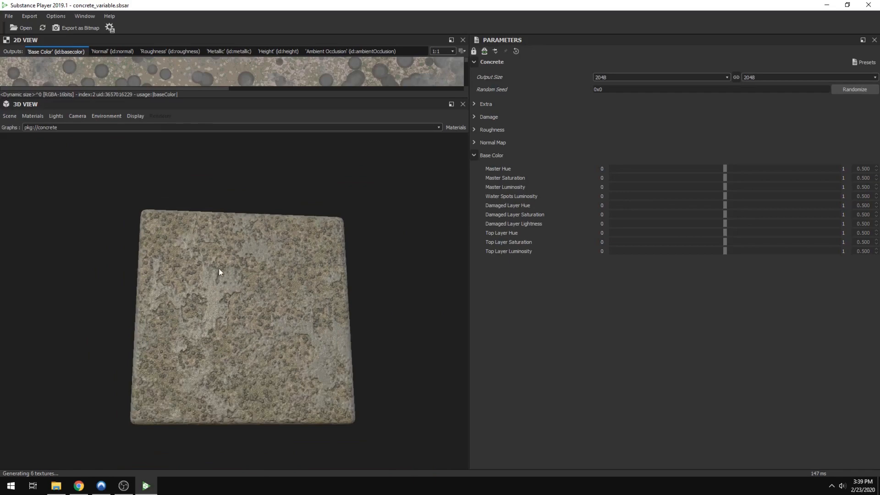
scroll(244, 252, up, 6)
scroll(258, 262, down, 3)
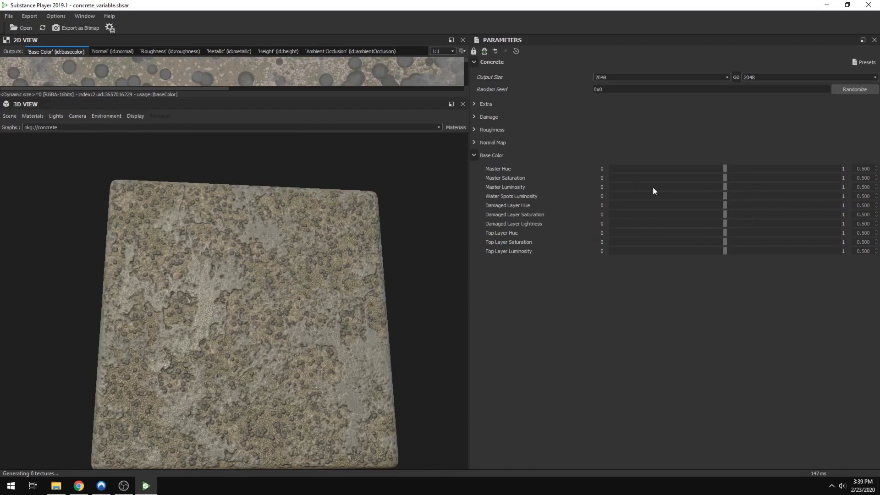
scroll(223, 265, down, 2)
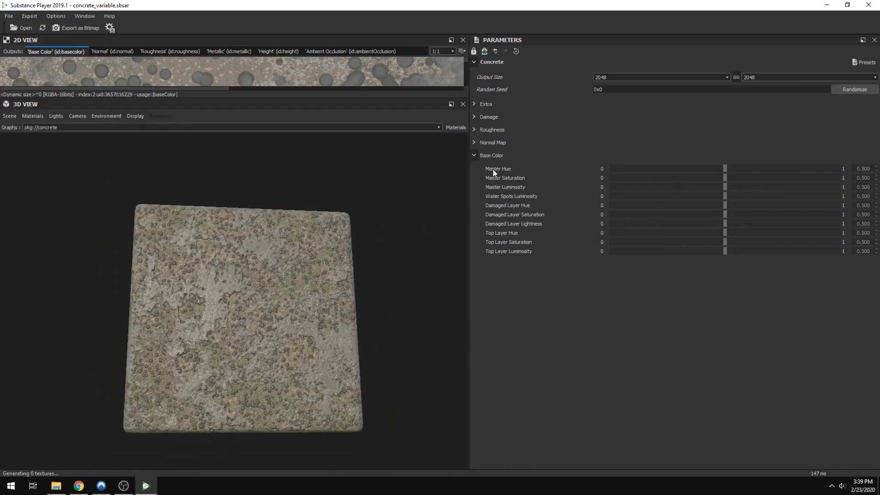
Step: Try a Master Hue of 0.578 and a Master Saturation of 0.454 while viewing the worn cube up close
drag(291, 270, 210, 324)
scroll(199, 334, up, 6)
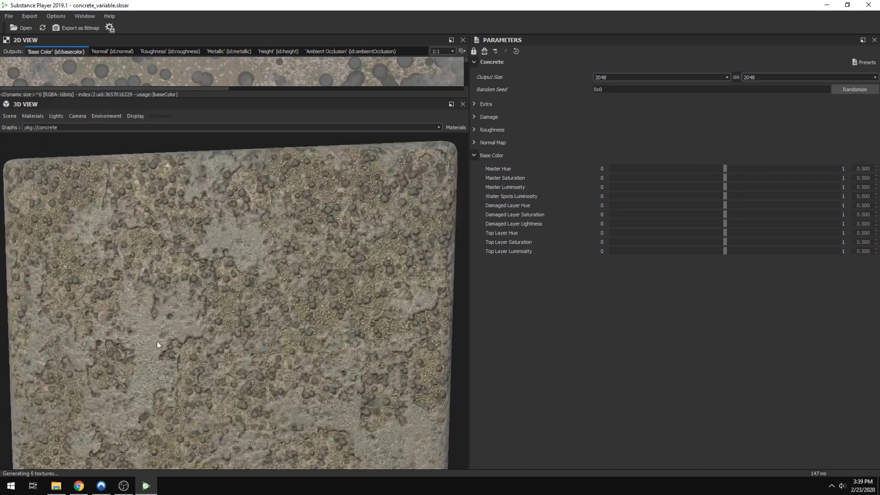
drag(159, 337, 169, 328)
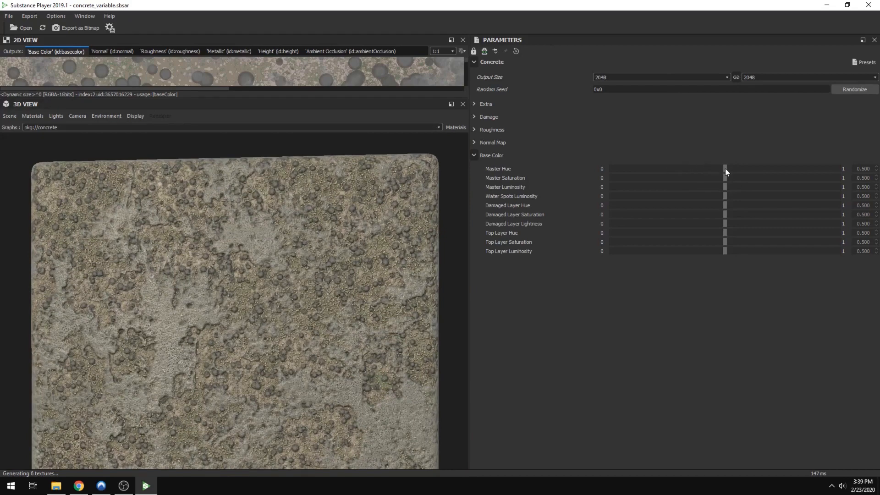
click(749, 168)
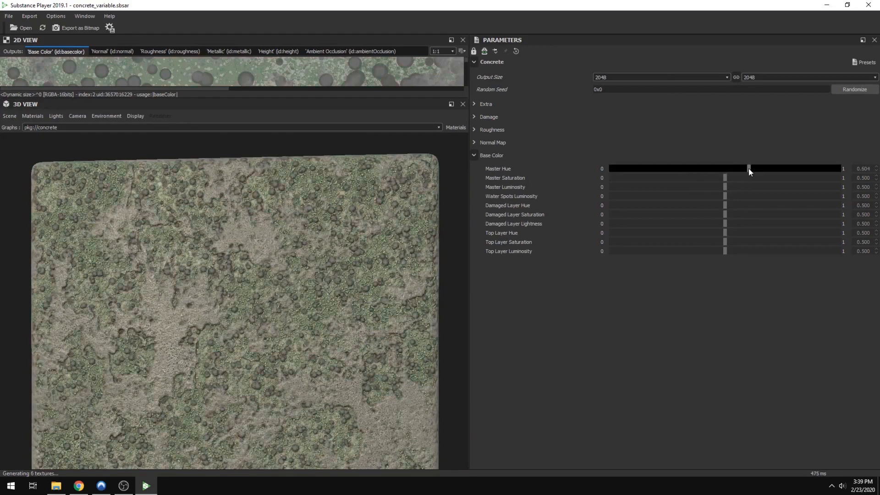
drag(748, 169, 715, 177)
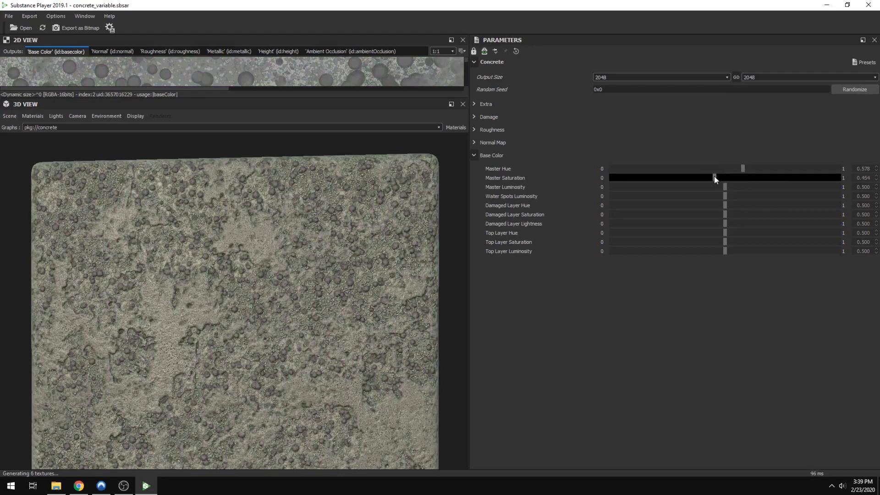
Step: Set Master Saturation and Master Hue back to 0.5
click(867, 178)
double_click(866, 178)
text(5)
key(Return)
click(865, 169)
triple_click(866, 169)
double_click(866, 169)
text(5)
key(Return)
Step: Collapse the Base Color parameters, expand Roughness, and examine how light plays over the cube's surface from near and far
click(476, 155)
click(474, 130)
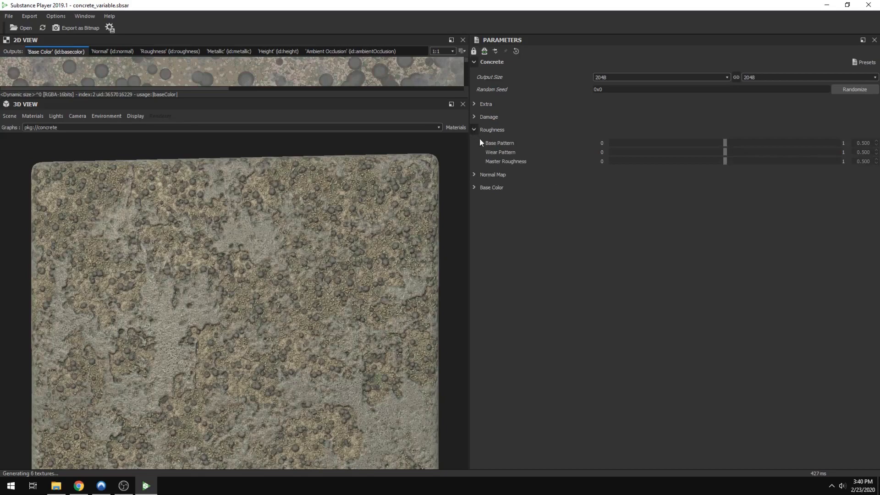
scroll(172, 295, down, 5)
scroll(180, 290, up, 8)
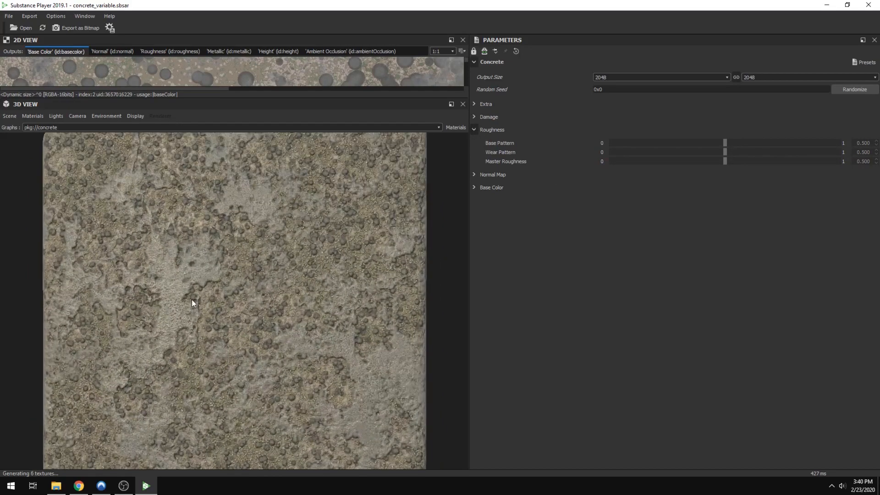
drag(234, 281, 161, 292)
scroll(161, 292, up, 4)
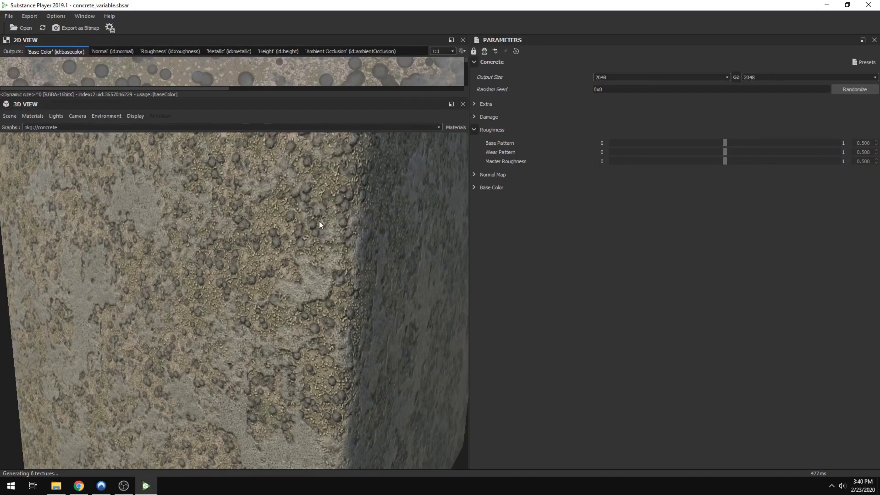
scroll(153, 274, down, 5)
drag(153, 274, 194, 267)
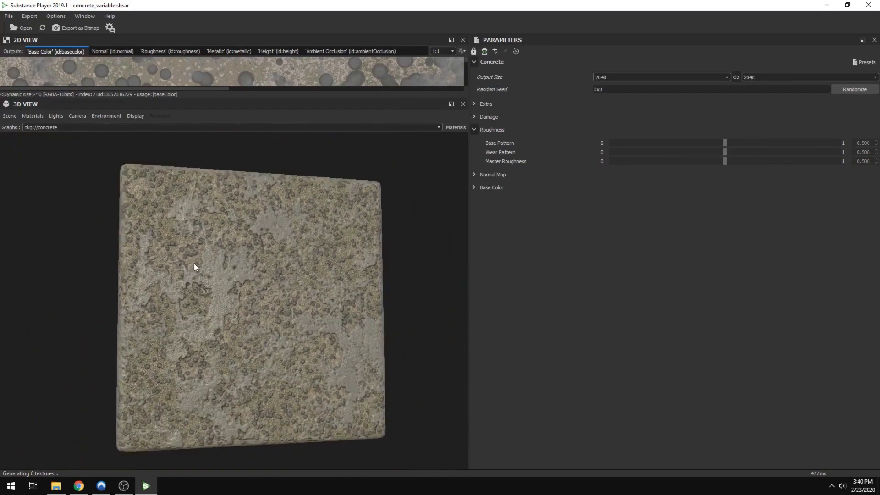
scroll(194, 266, up, 4)
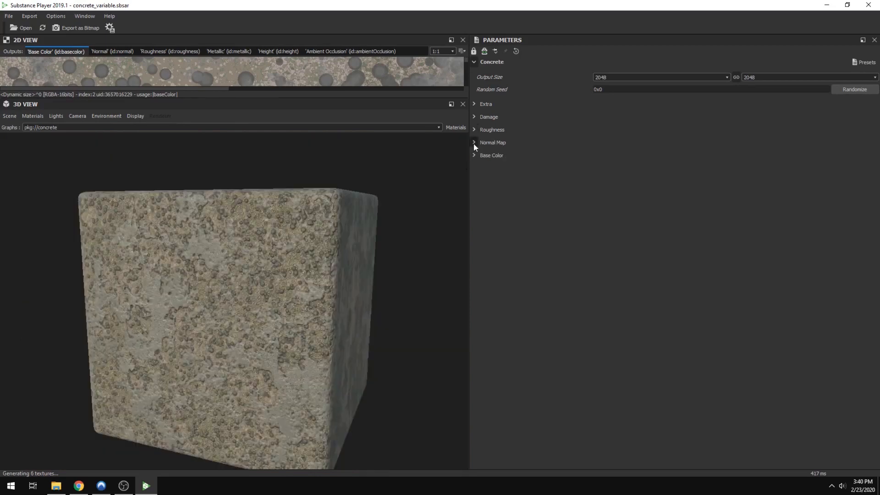
Step: Expand the Normal Map parameters and lower Master Intensity to 0, viewing the flattened surface up close
click(474, 142)
drag(158, 265, 207, 236)
drag(724, 156, 588, 157)
scroll(169, 307, up, 5)
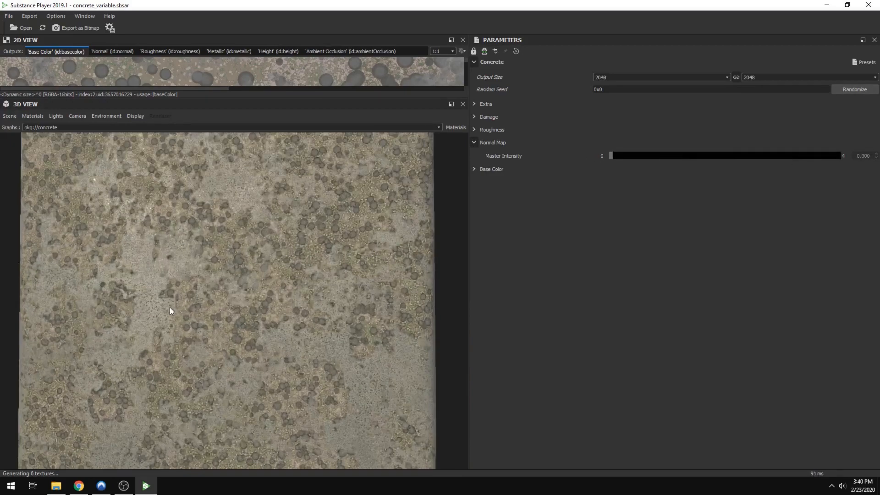
scroll(170, 307, down, 3)
Step: Set the normal map's Master Intensity to 2 and view the cube from another angle
click(864, 156)
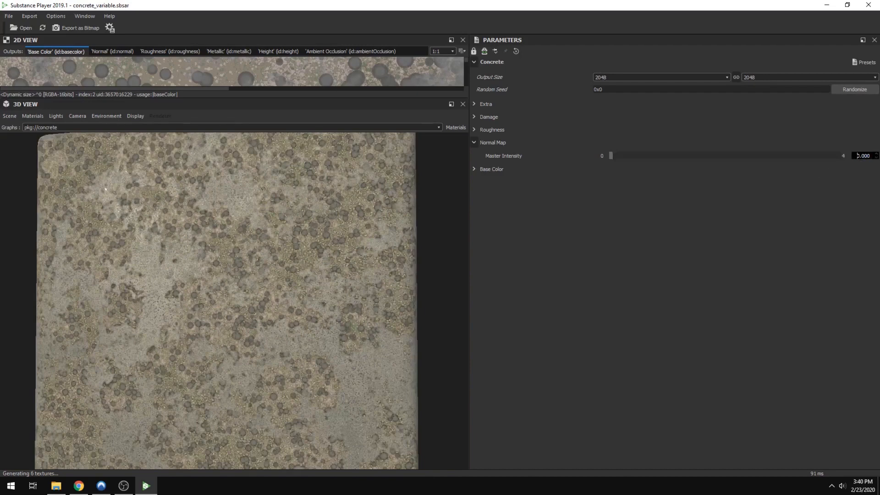
text(2)
key(Return)
drag(254, 285, 191, 293)
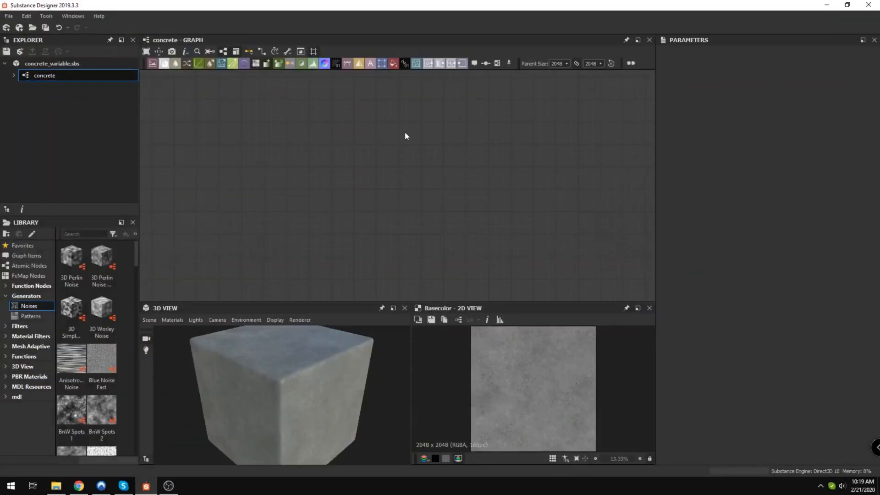
Step: Survey the framed node groups of the concrete graph, from Base Pattern to Base Pattern Blend, and the cube preview
scroll(439, 147, down, 10)
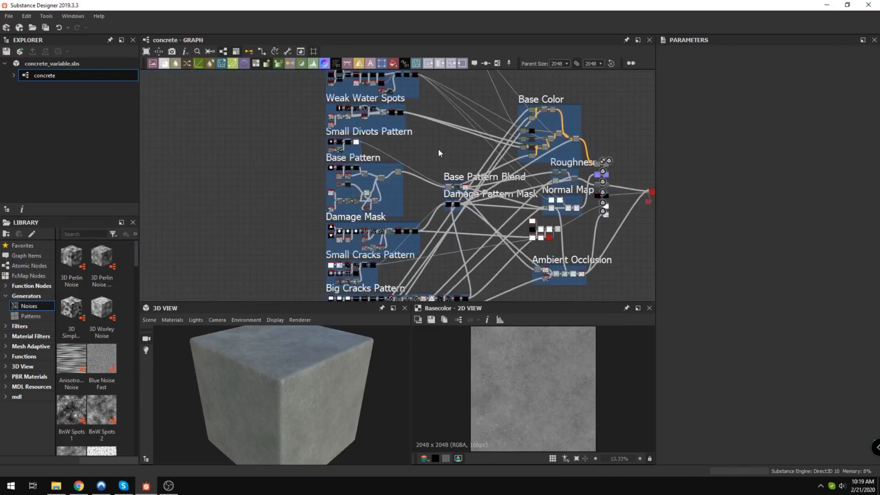
middle_drag(335, 122, 267, 135)
scroll(384, 158, up, 4)
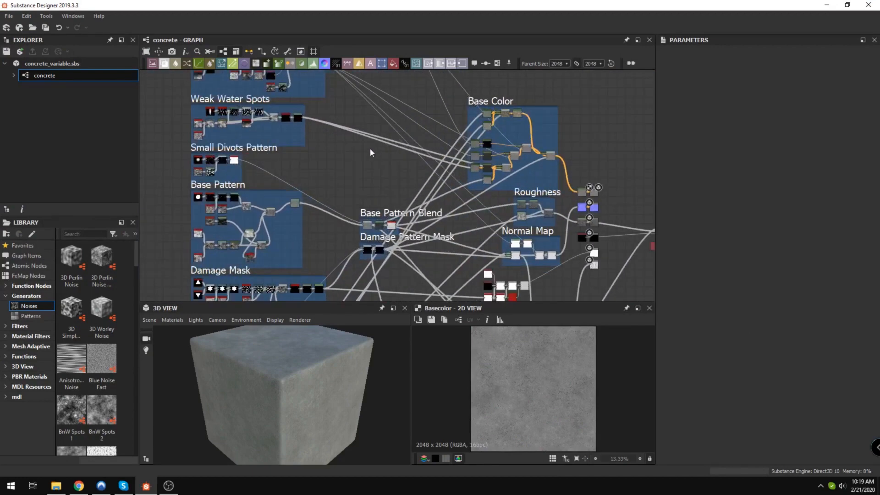
middle_drag(257, 179, 404, 147)
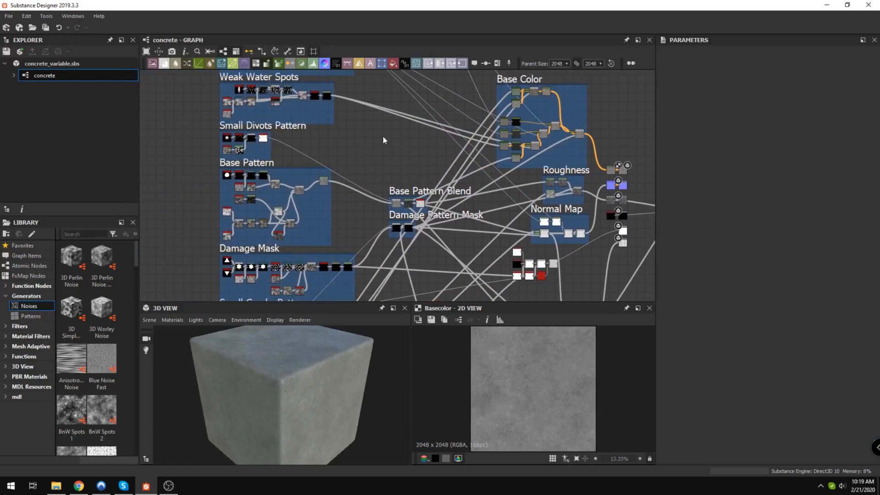
scroll(226, 197, up, 5)
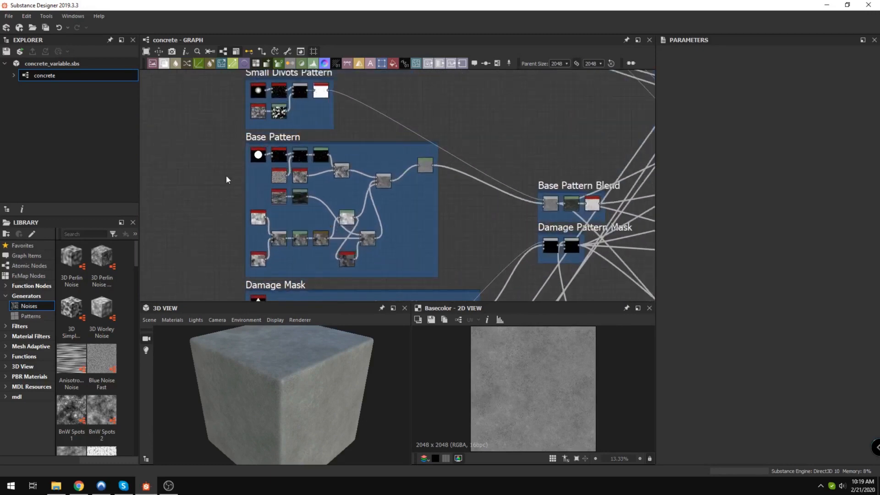
drag(243, 401, 225, 357)
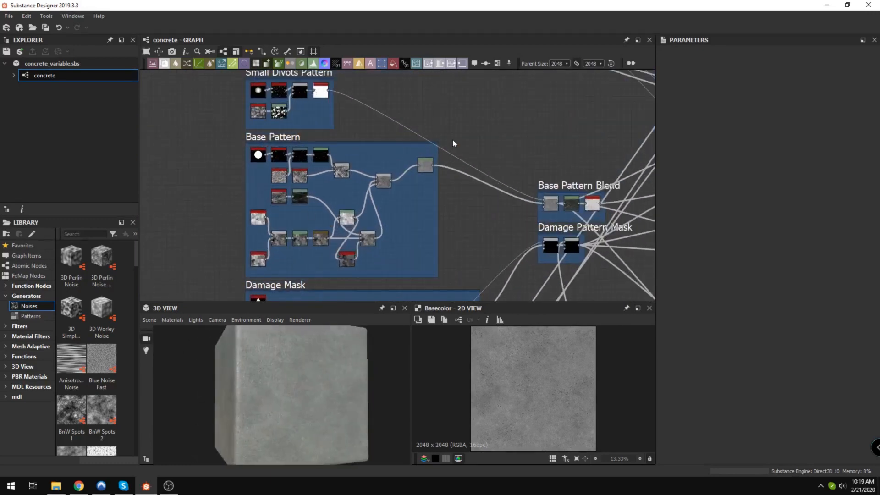
middle_drag(221, 172, 229, 158)
middle_drag(541, 137, 434, 149)
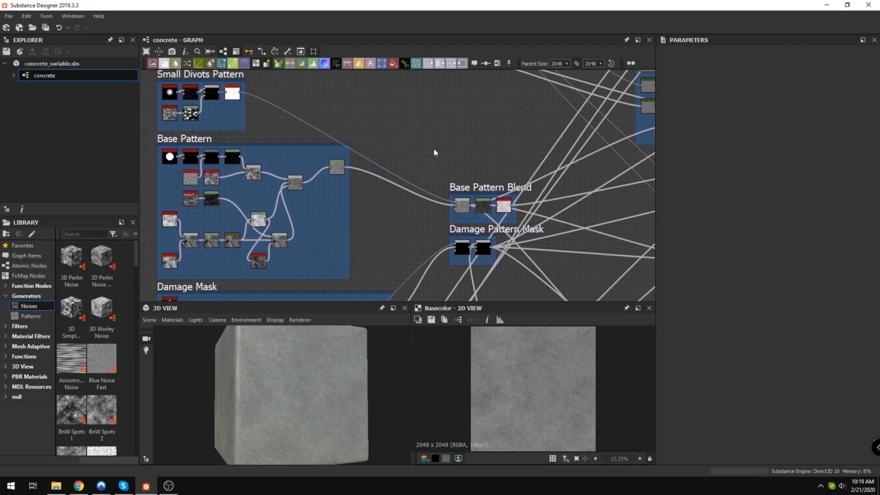
middle_drag(487, 152, 436, 130)
drag(184, 426, 212, 368)
middle_drag(521, 173, 387, 133)
Step: Examine the Small Divots Pattern frame and the Vertical, Horizontal and Weak Water Spots frames in the graph
scroll(324, 144, down, 4)
middle_drag(324, 144, 322, 230)
middle_drag(319, 114, 320, 178)
scroll(320, 178, up, 1)
middle_drag(282, 204, 411, 169)
scroll(412, 169, down, 2)
middle_drag(277, 202, 288, 290)
middle_drag(252, 176, 260, 197)
scroll(260, 196, down, 1)
drag(240, 87, 244, 180)
scroll(236, 199, down, 1)
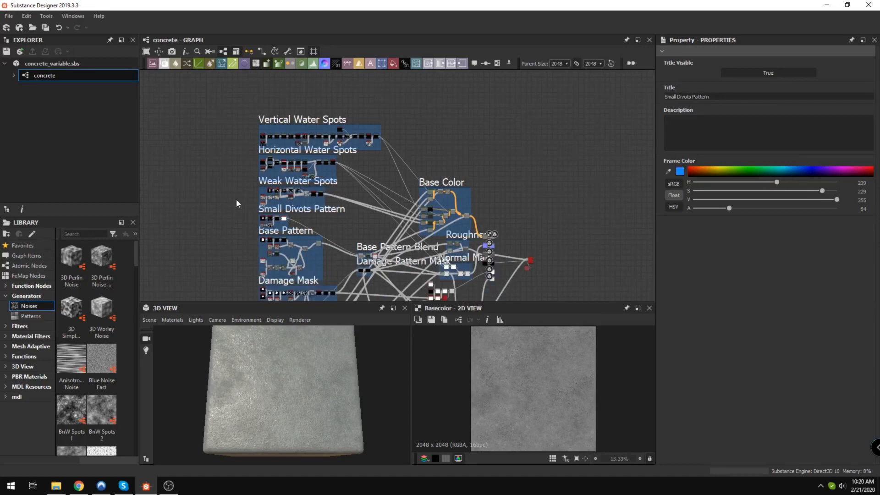
middle_drag(284, 214, 310, 192)
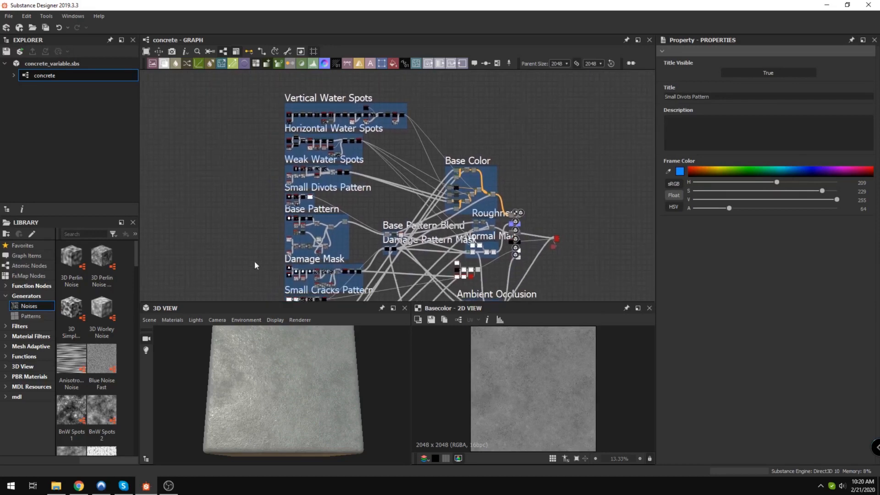
Step: Examine the middle of the graph around the Base Pattern, Damage Mask and cracks frames, and view the whole preview cube
mouse_move(230, 399)
mouse_down()
mouse_move(276, 414)
mouse_move(232, 395)
mouse_up()
scroll(252, 394, down, 2)
middle_drag(239, 242, 267, 177)
scroll(389, 151, up, 3)
middle_drag(389, 150, 400, 137)
scroll(456, 165, up, 1)
scroll(304, 211, up, 1)
scroll(304, 212, down, 3)
middle_drag(290, 178, 299, 166)
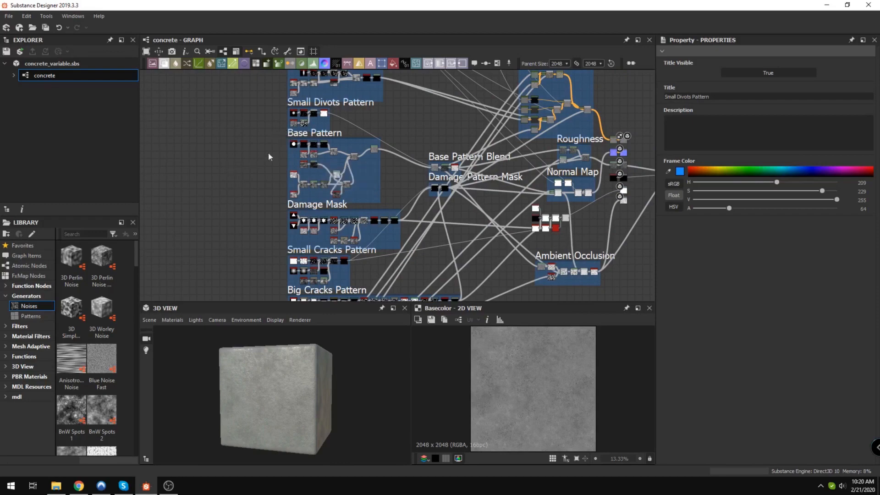
Step: Inspect the Base Pattern frame, select the Damage Pattern frame to highlight its connections, and view the cube from the front
scroll(280, 137, up, 4)
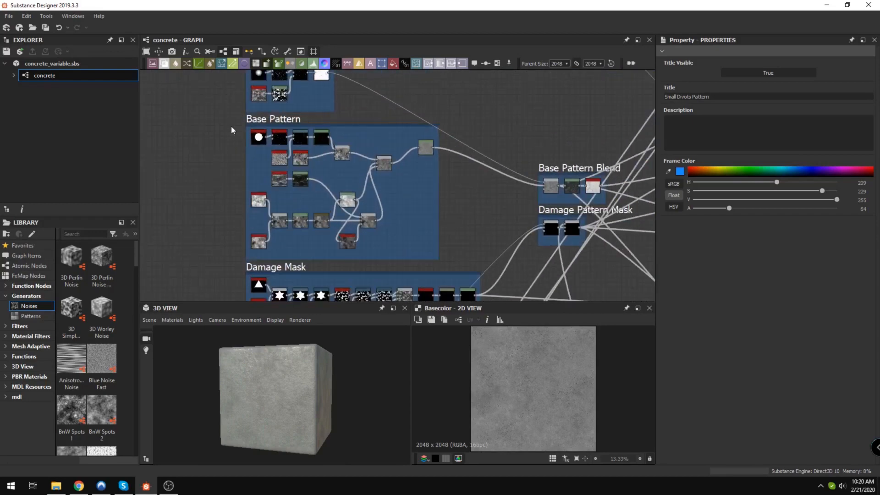
click(449, 262)
scroll(298, 233, down, 2)
middle_drag(299, 233, 252, 135)
drag(448, 255, 218, 152)
drag(225, 367, 247, 366)
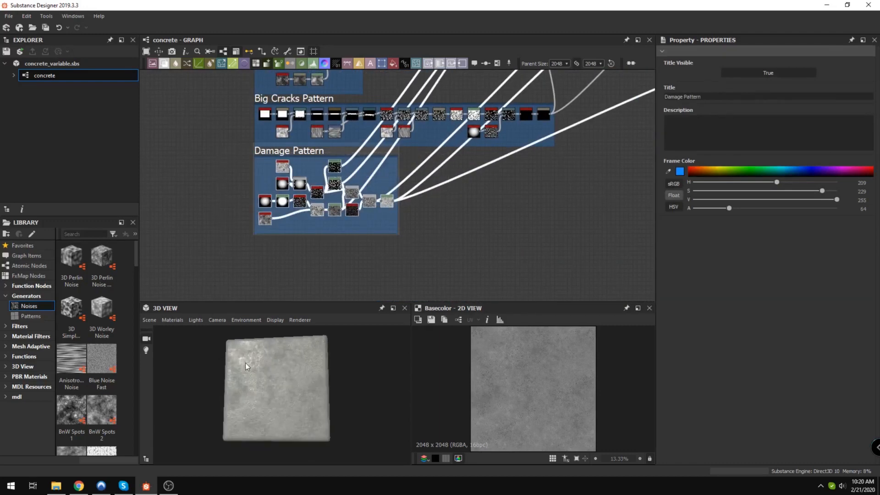
Step: Select the Damage Mask, Small Cracks Pattern and Big Cracks Pattern frames together to highlight their connections
middle_drag(390, 146, 352, 276)
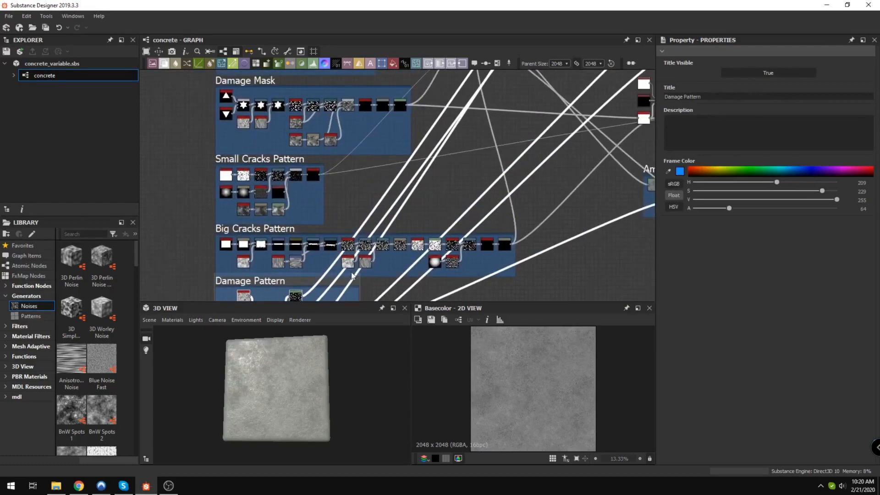
scroll(305, 234, down, 2)
drag(220, 126, 454, 250)
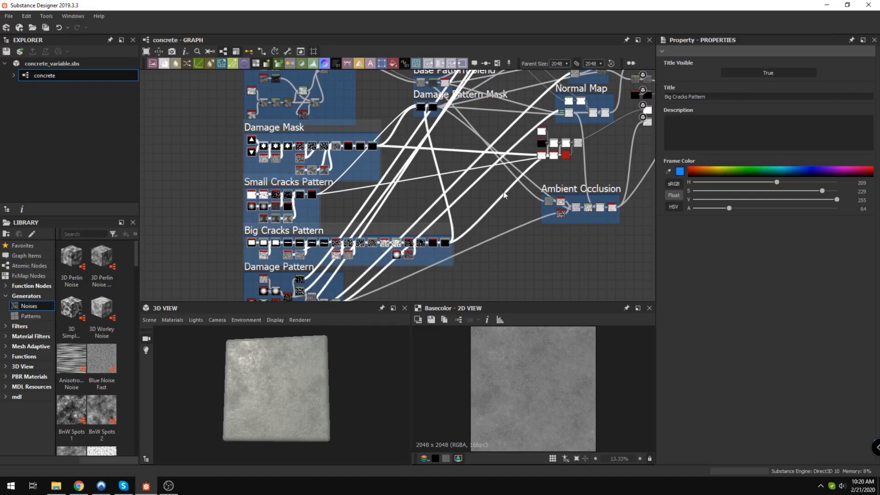
Step: Select the Damage Pattern Mask frame to highlight its connections, and clear the selection
middle_drag(430, 111, 375, 224)
scroll(380, 211, up, 3)
drag(310, 143, 445, 251)
click(384, 113)
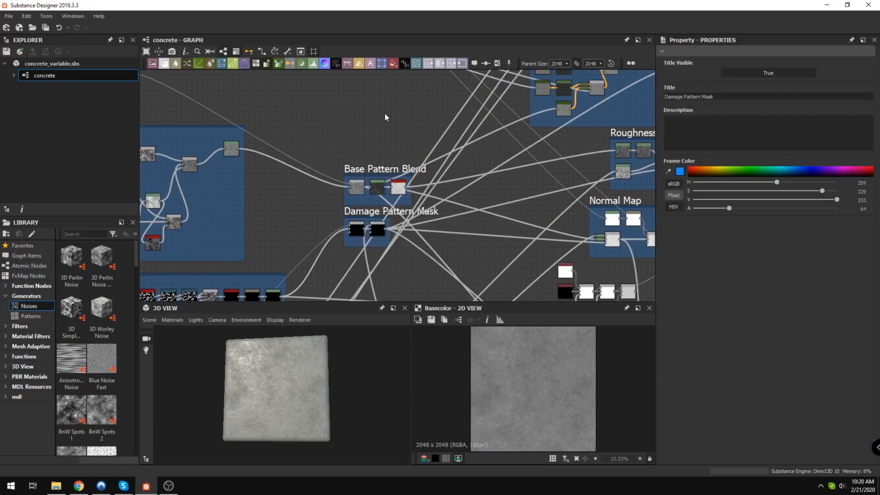
Step: Select the Damage Pattern Mask frame again and trace its highlighted connections through the graph
scroll(494, 239, down, 2)
middle_drag(493, 236, 411, 210)
middle_drag(316, 193, 349, 171)
scroll(349, 172, up, 3)
scroll(350, 184, up, 2)
drag(294, 187, 452, 276)
scroll(452, 275, down, 3)
middle_drag(336, 288, 458, 78)
scroll(380, 124, down, 2)
middle_drag(347, 180, 349, 176)
middle_drag(441, 150, 275, 269)
middle_drag(395, 128, 389, 222)
Step: Select the Base Pattern Blend frame and trace its connections to the Roughness, Normal Map and Ambient Occlusion frames
scroll(363, 210, up, 3)
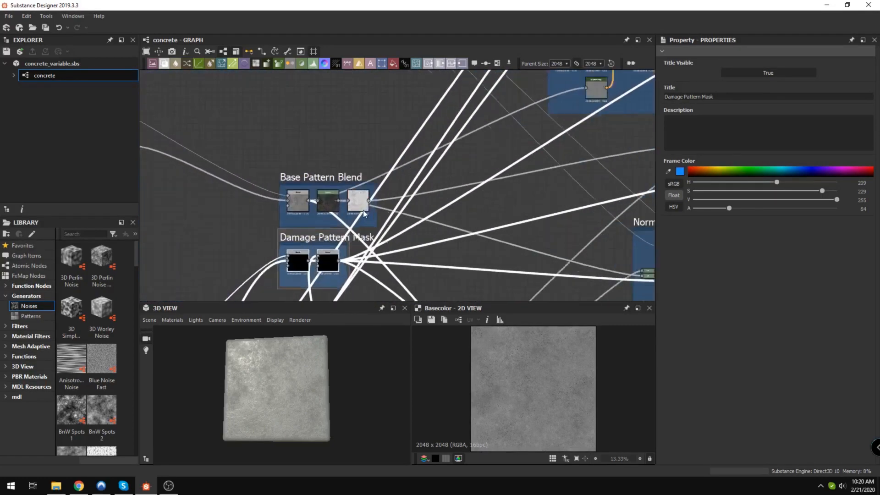
drag(252, 142, 365, 225)
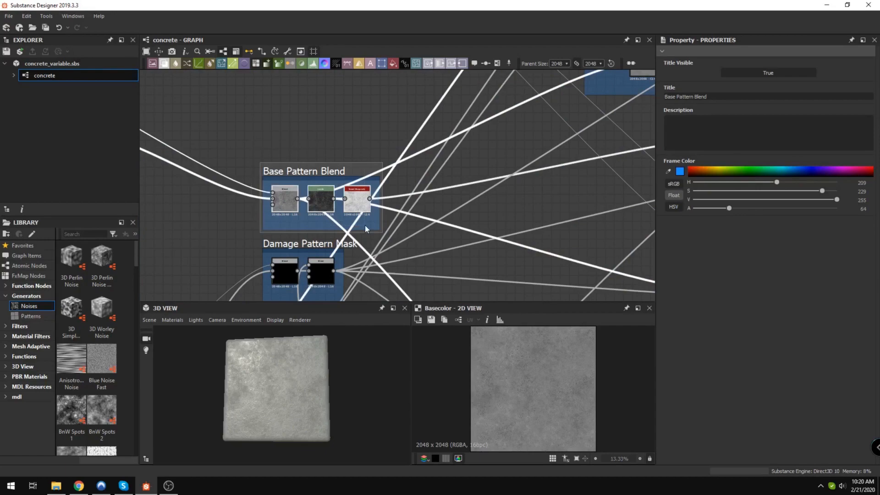
scroll(365, 225, down, 3)
middle_drag(275, 201, 348, 197)
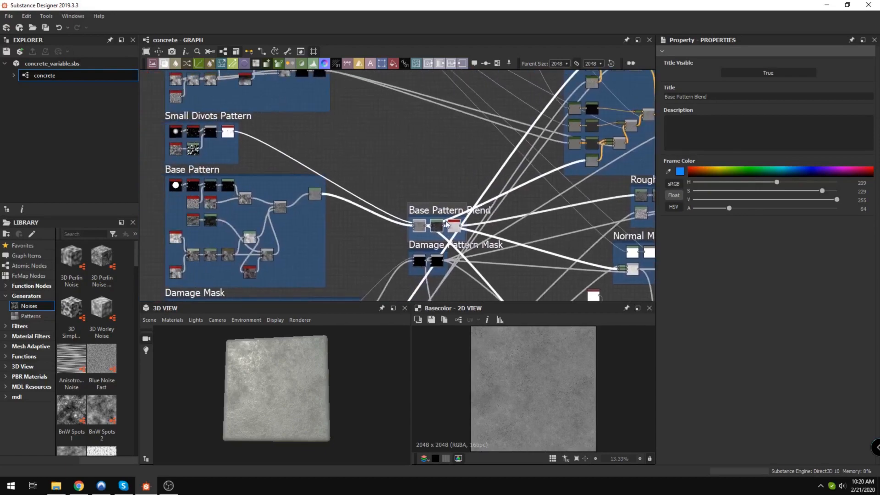
middle_drag(445, 224, 376, 156)
scroll(403, 164, down, 2)
middle_drag(436, 190, 377, 186)
scroll(377, 186, down, 1)
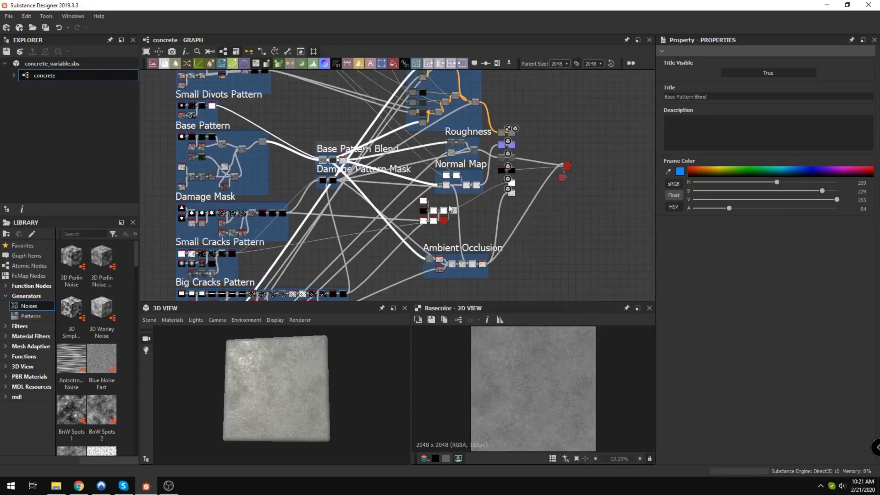
Step: Select the Ambient Occlusion frame to highlight its connections, and shift the unframed Uniform Color, Blend and Invert Grayscale node cluster slightly
scroll(456, 282, up, 1)
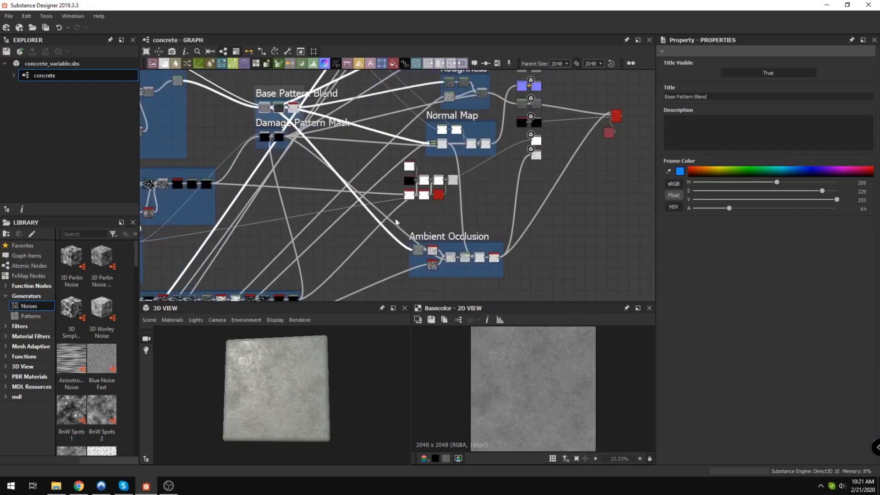
click(459, 252)
scroll(453, 204, up, 2)
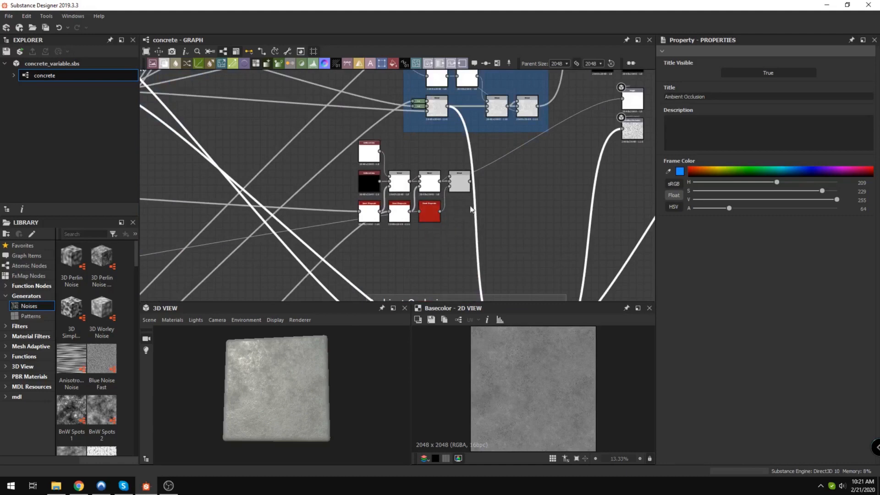
scroll(477, 214, up, 1)
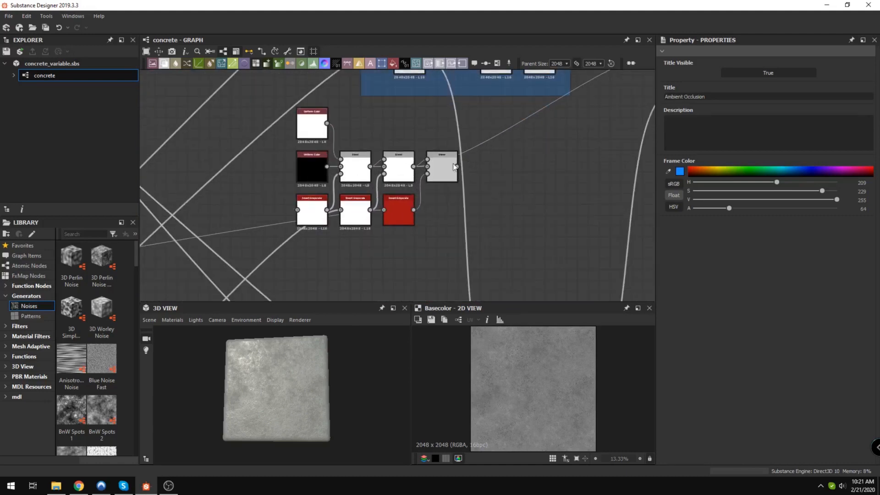
drag(462, 243, 348, 197)
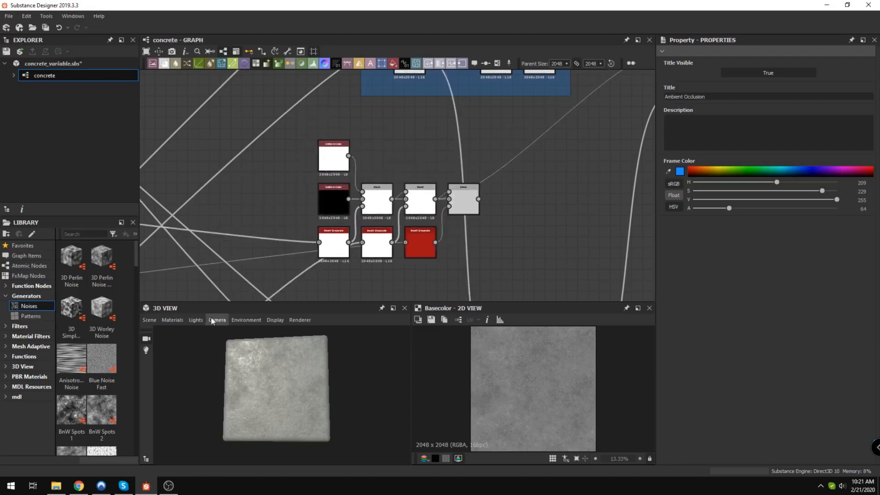
Step: Switch the 3D view's default material to the physically_metallic_roughness Tessellation shader and set its height displacement to 1
click(214, 322)
click(186, 319)
click(180, 323)
click(180, 323)
mouse_move(197, 332)
mouse_move(258, 346)
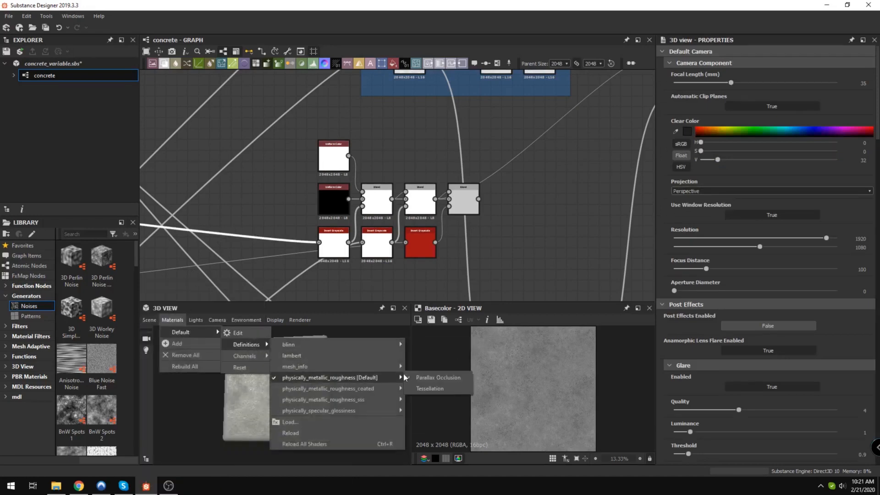
click(419, 386)
double_click(865, 140)
text(1)
key(Return)
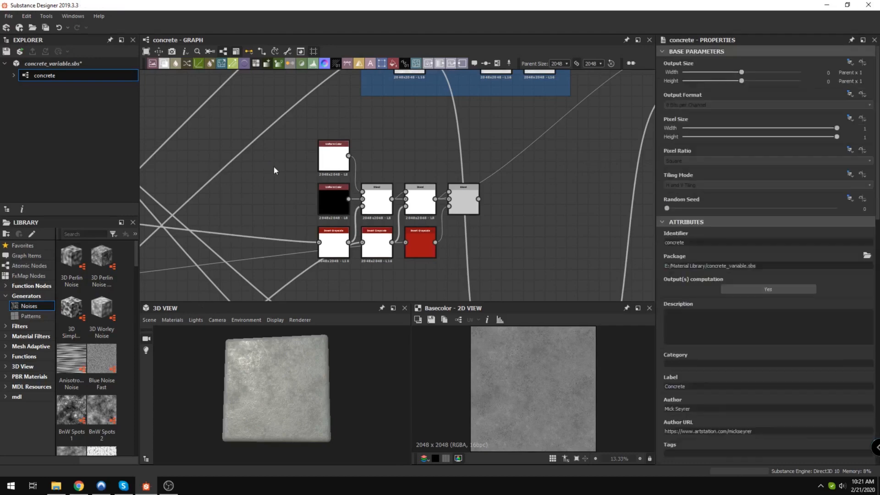
Step: Raise the default value of the concrete graph's Damage Wear Level input parameter to 0.4
scroll(790, 312, down, 5)
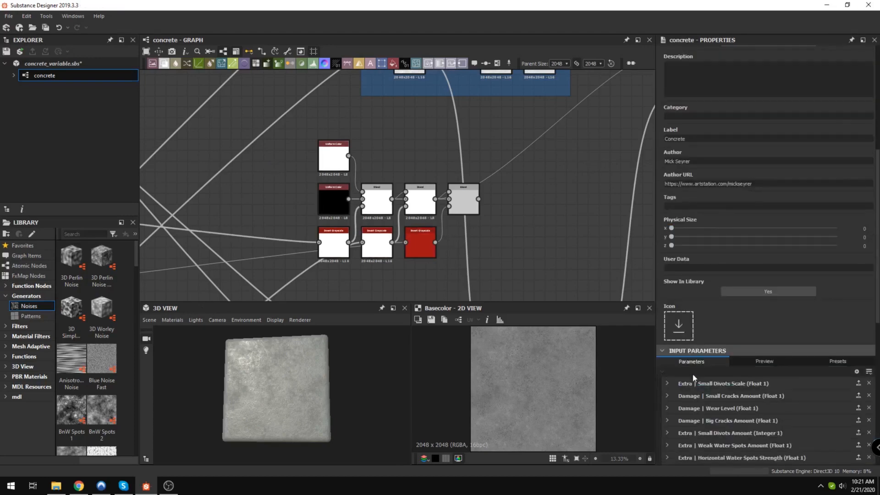
click(667, 408)
scroll(734, 417, down, 2)
drag(727, 381, 760, 384)
scroll(294, 392, up, 5)
Step: Enlarge the 3D view and examine the displaced concrete surface from several angles
drag(294, 391, 247, 331)
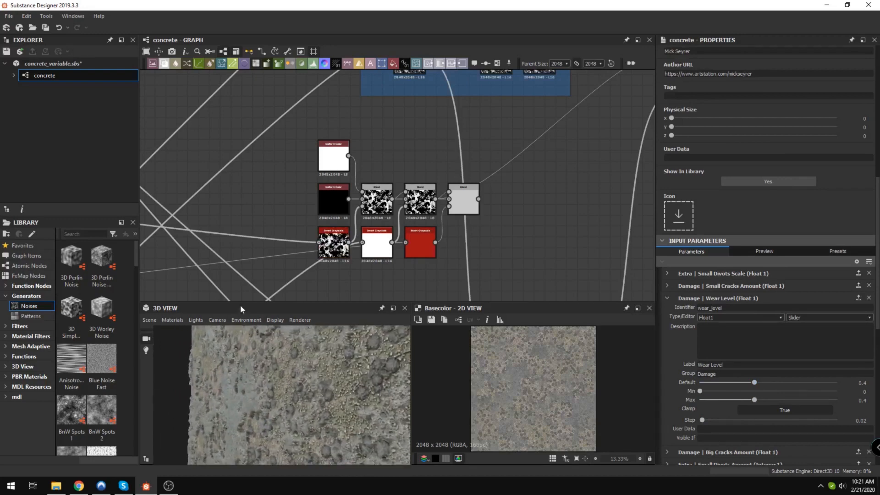
drag(238, 301, 240, 174)
drag(264, 234, 245, 309)
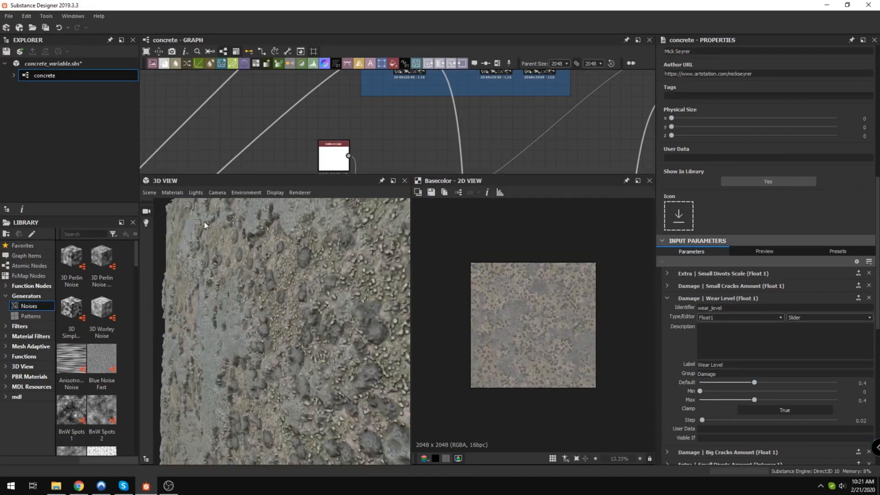
drag(205, 222, 205, 265)
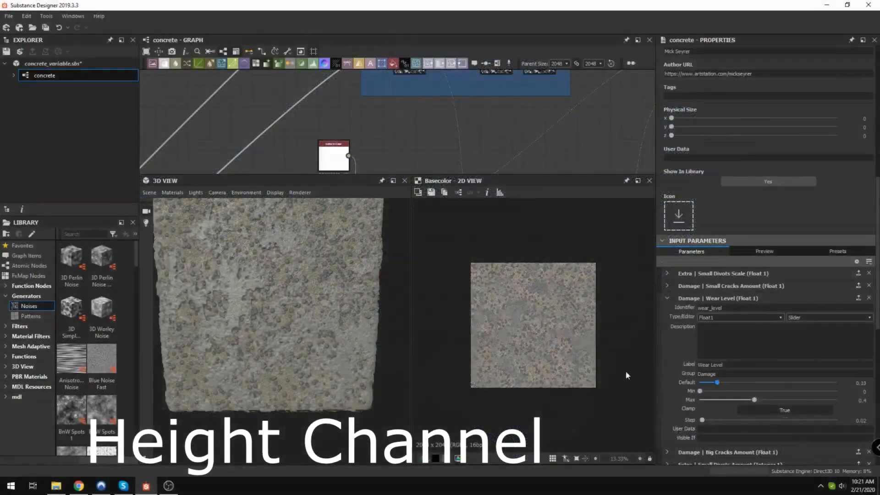
drag(303, 279, 224, 331)
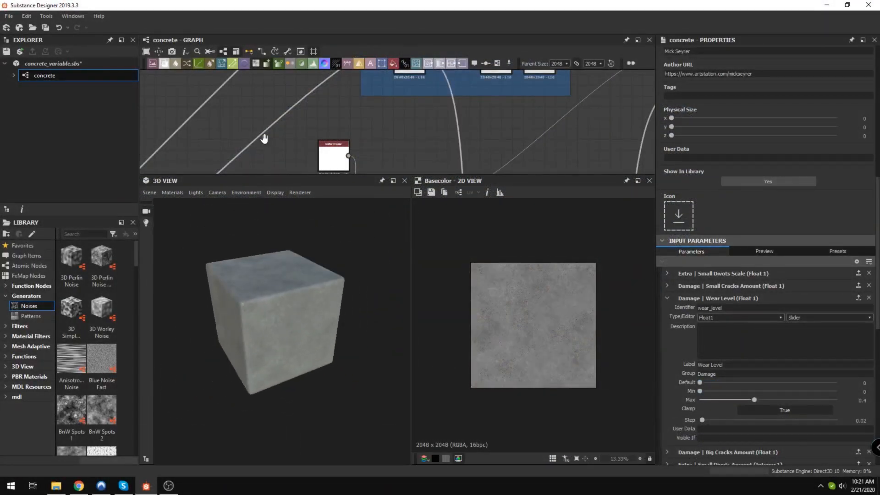
scroll(265, 143, down, 2)
drag(285, 282, 268, 304)
scroll(269, 307, down, 2)
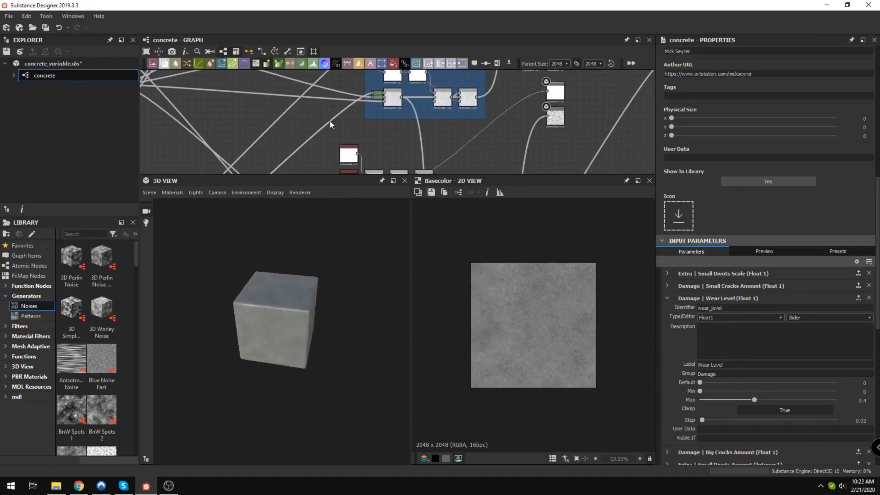
Step: Give the node graph more room again and bring the Base Pattern frame into close view
scroll(332, 144, down, 3)
drag(323, 178, 323, 283)
scroll(328, 168, down, 2)
middle_drag(329, 168, 401, 167)
scroll(401, 166, down, 2)
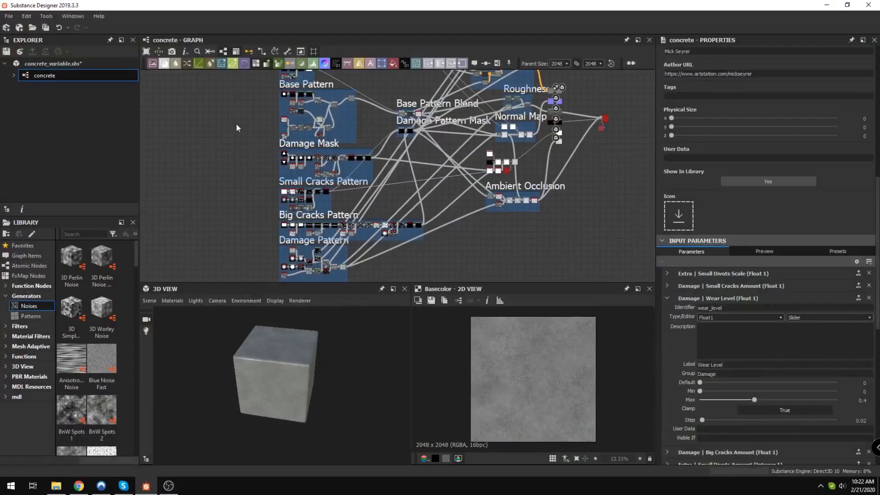
middle_drag(331, 81, 365, 147)
scroll(362, 153, up, 5)
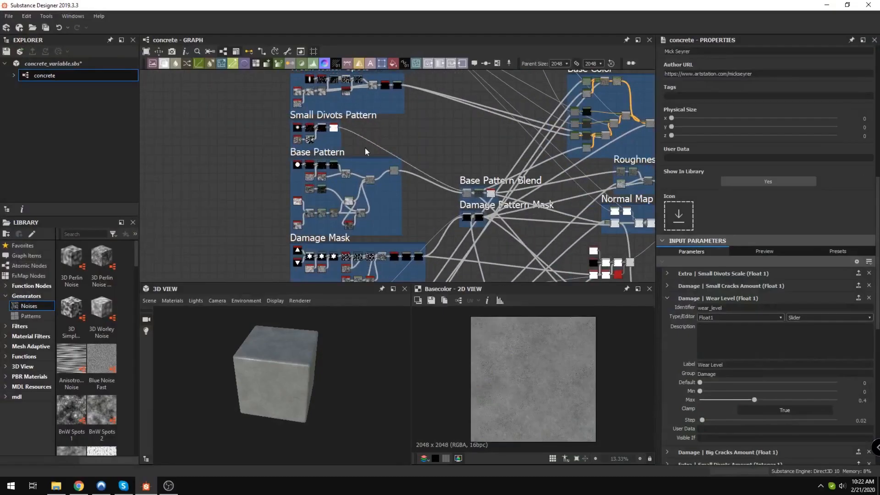
middle_drag(252, 204, 271, 177)
scroll(270, 177, up, 2)
Step: Turn the concrete cube to face the camera and examine its front surface up close
drag(276, 347, 286, 324)
scroll(272, 365, up, 4)
middle_drag(269, 367, 248, 371)
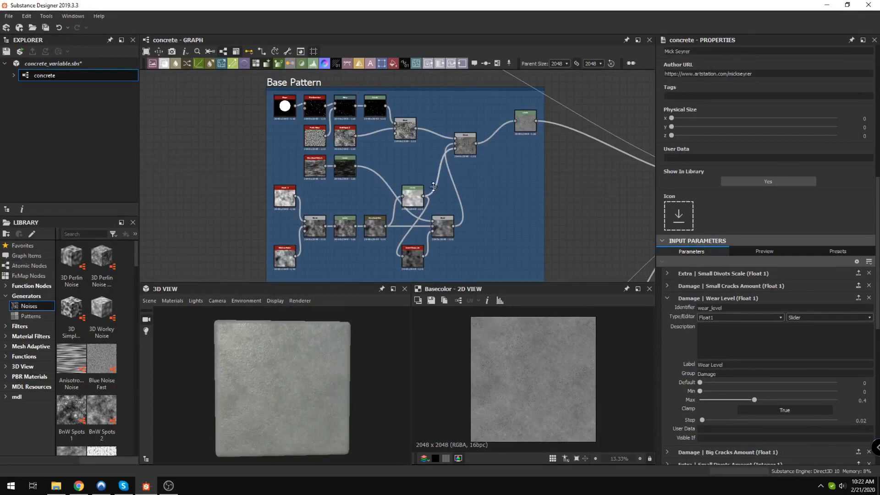
drag(231, 367, 268, 377)
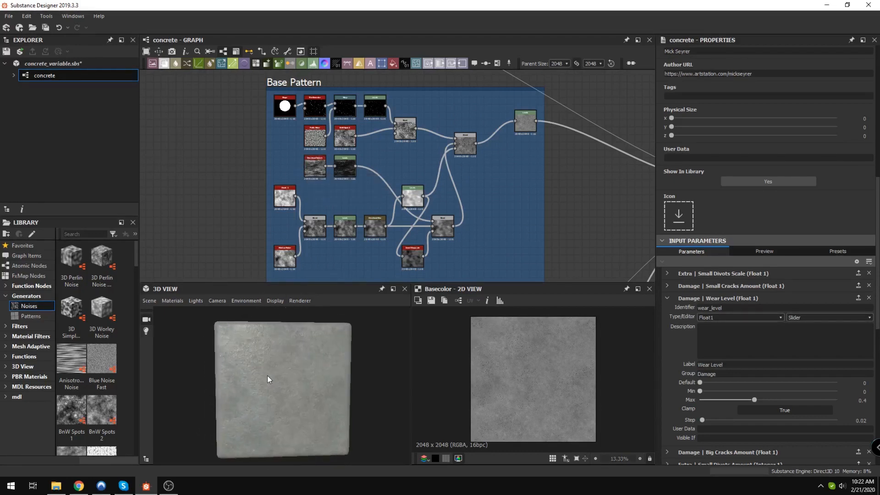
scroll(268, 376, up, 1)
Step: Examine the Base Pattern frame's node chain and show the properties of its Clouds 2 node
middle_drag(330, 255, 351, 216)
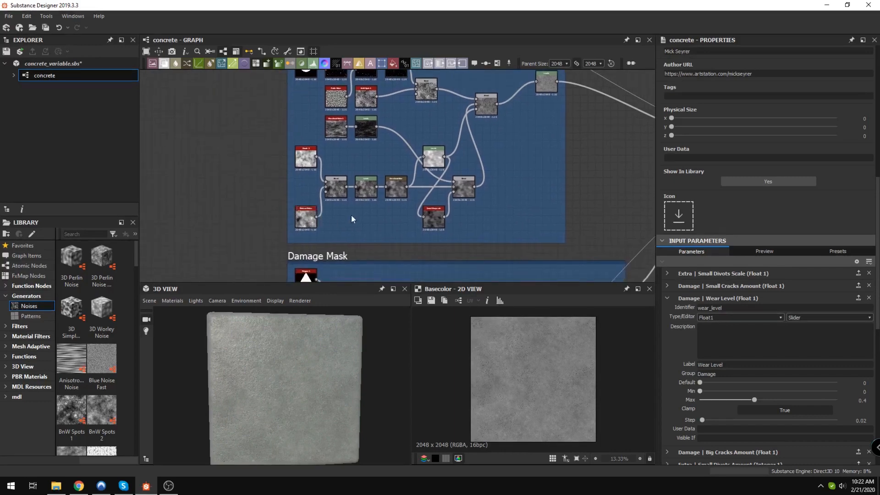
scroll(351, 215, up, 2)
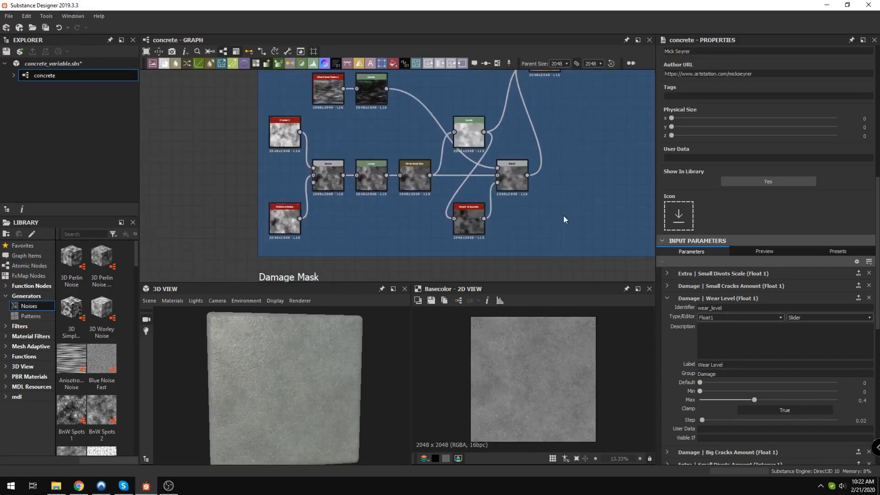
scroll(505, 220, down, 3)
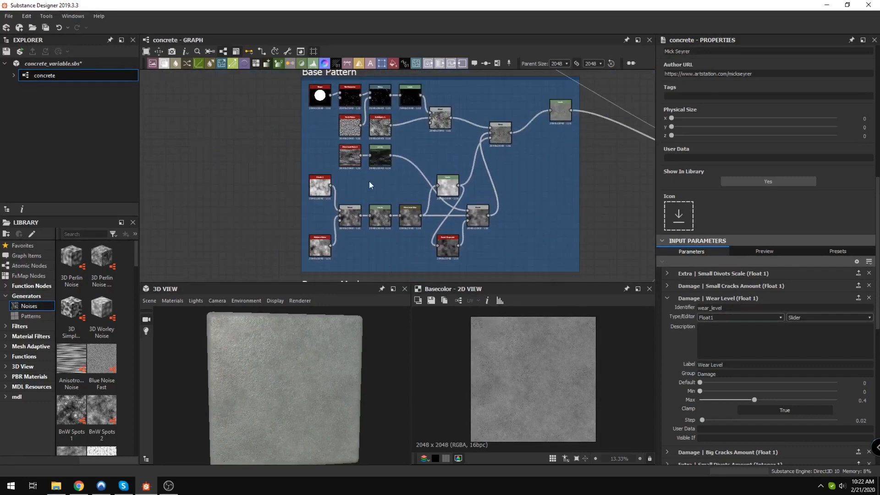
middle_drag(300, 195, 297, 162)
scroll(296, 164, up, 4)
middle_drag(347, 191, 318, 171)
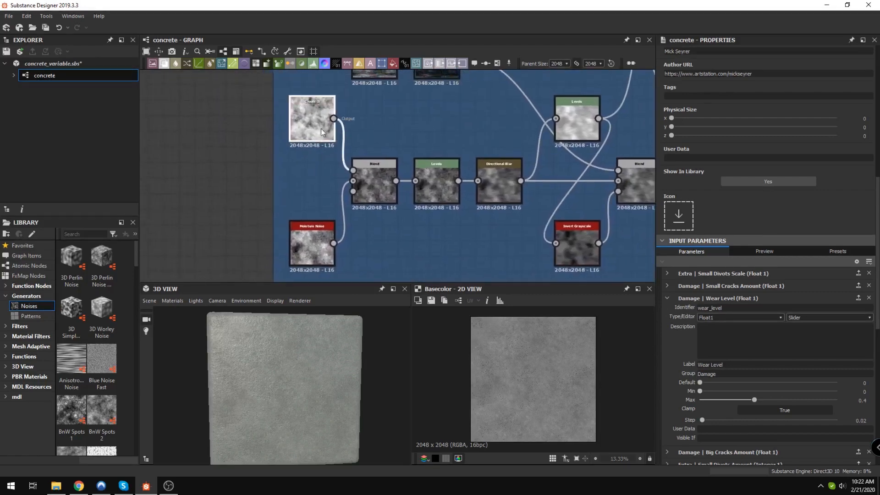
click(321, 128)
Step: Preview the Blend node combining Clouds 2 with Moisture Noise, and the Levels node that follows it
middle_drag(448, 219, 411, 215)
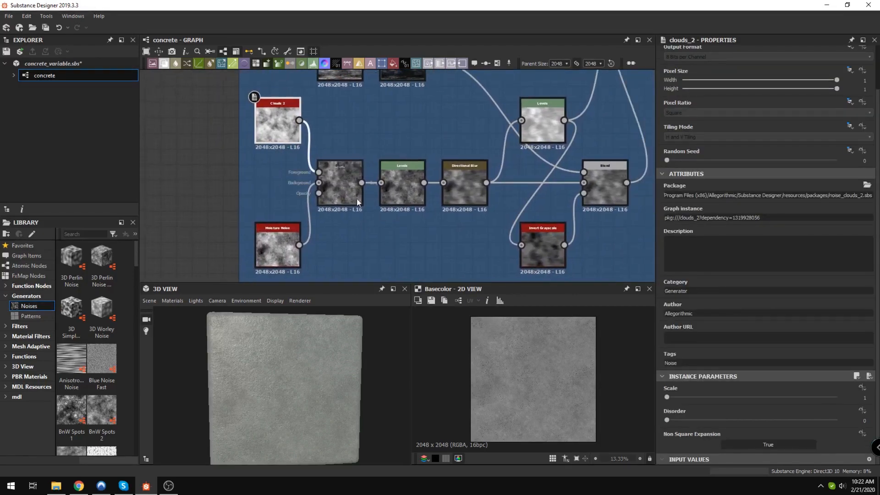
scroll(351, 234, up, 2)
click(346, 176)
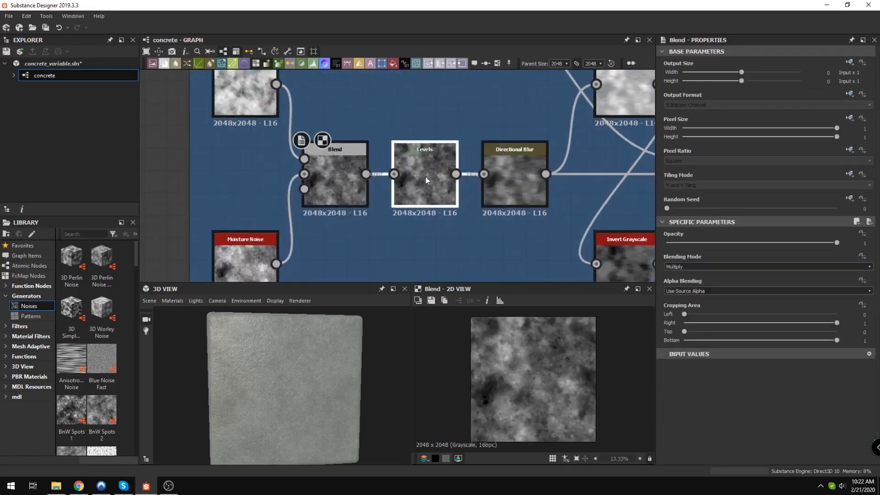
click(426, 177)
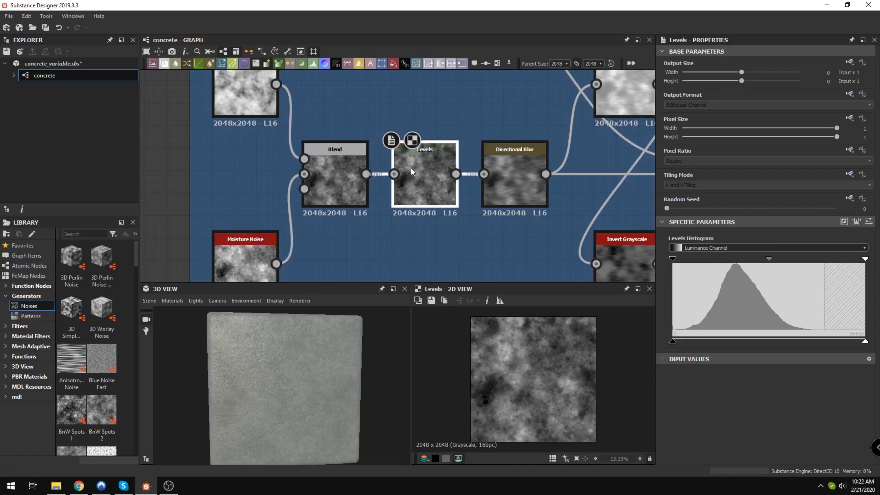
middle_drag(411, 169, 265, 147)
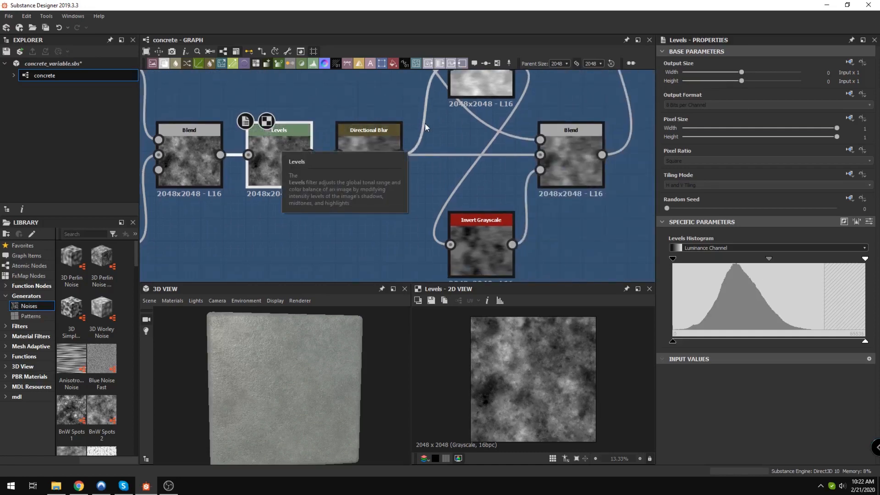
scroll(422, 155, down, 2)
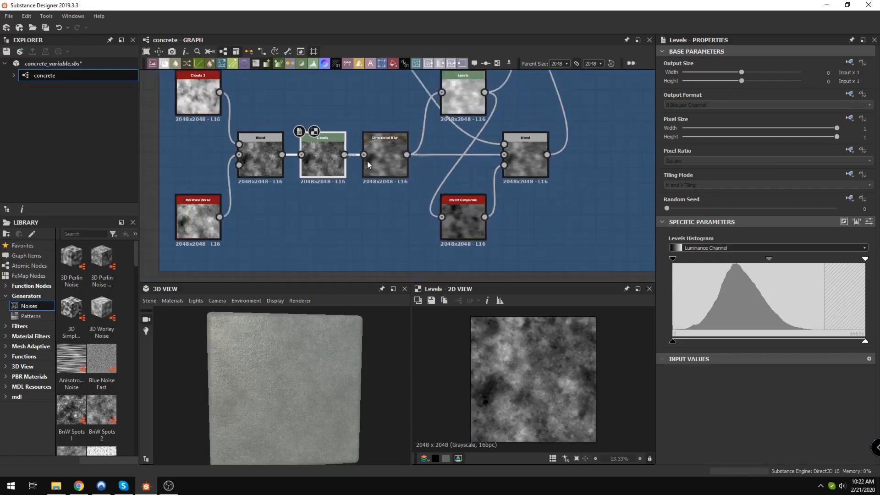
Step: Preview the Directional Blur node in the Base Pattern frame and show its intensity and angle settings
scroll(326, 157, up, 3)
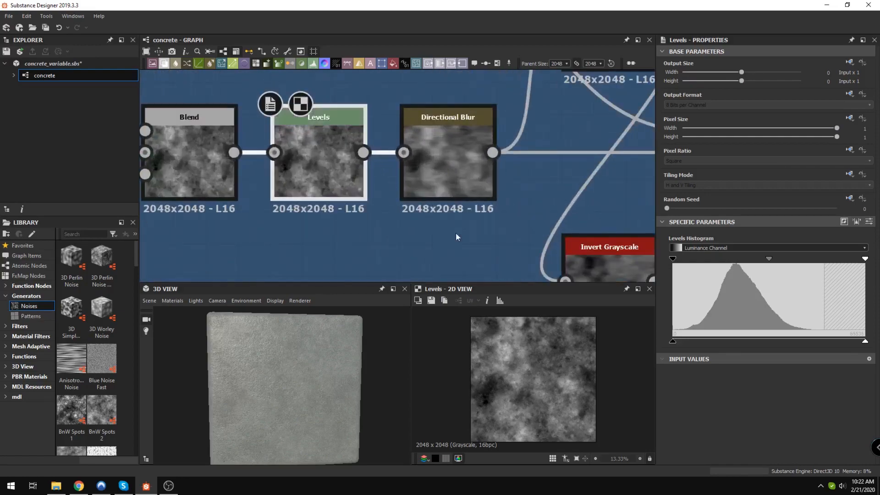
middle_drag(349, 166, 204, 183)
drag(271, 359, 257, 332)
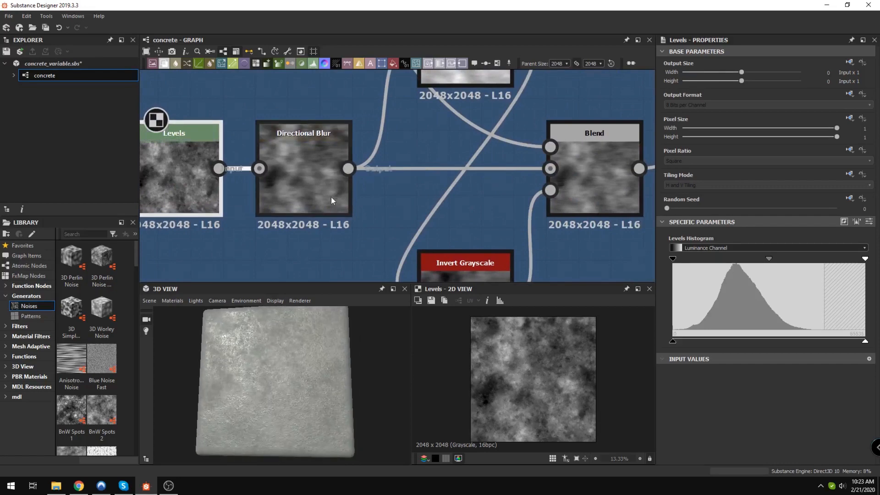
click(296, 160)
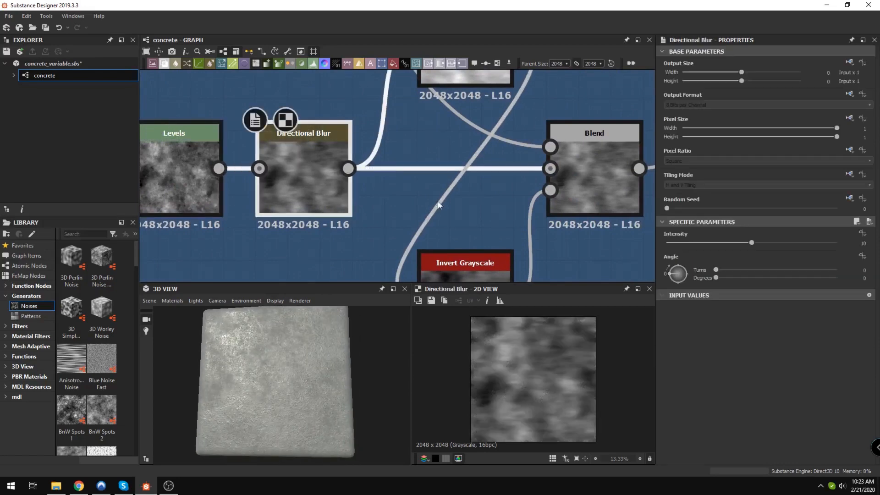
Step: Preview the Blend node that takes the Directional Blur as its background input
scroll(438, 201, down, 3)
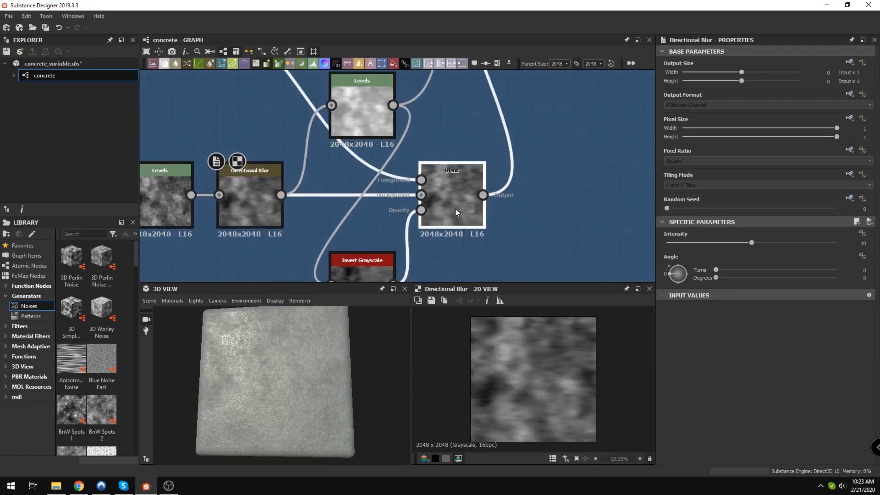
click(456, 208)
middle_drag(254, 197, 280, 185)
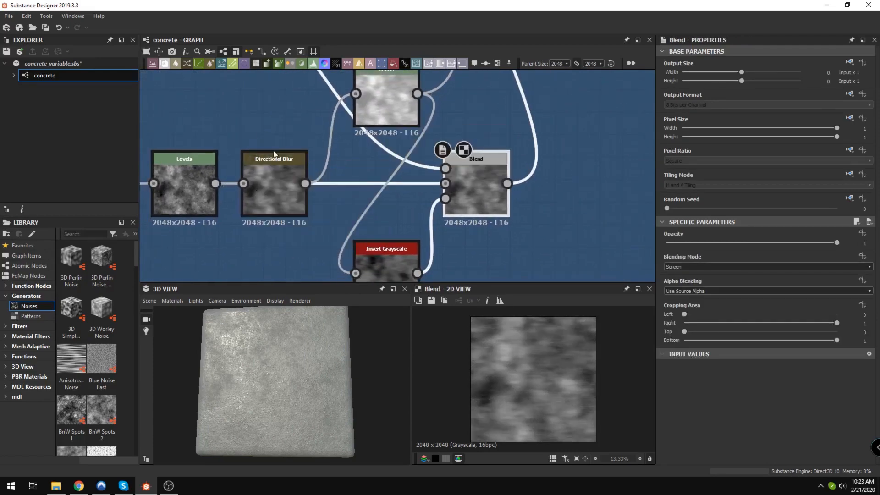
Step: Preview the Levels node fed by the Directional Blur and the Invert Grayscale node connected to it
drag(375, 104, 375, 111)
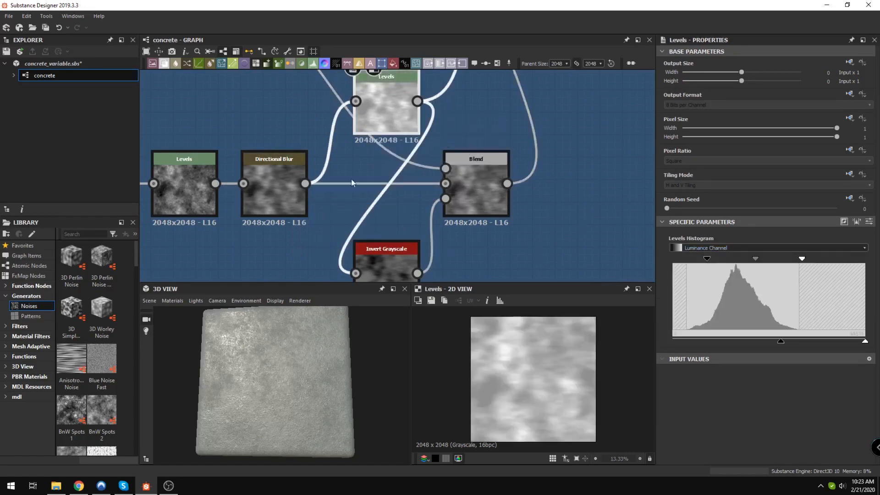
click(384, 266)
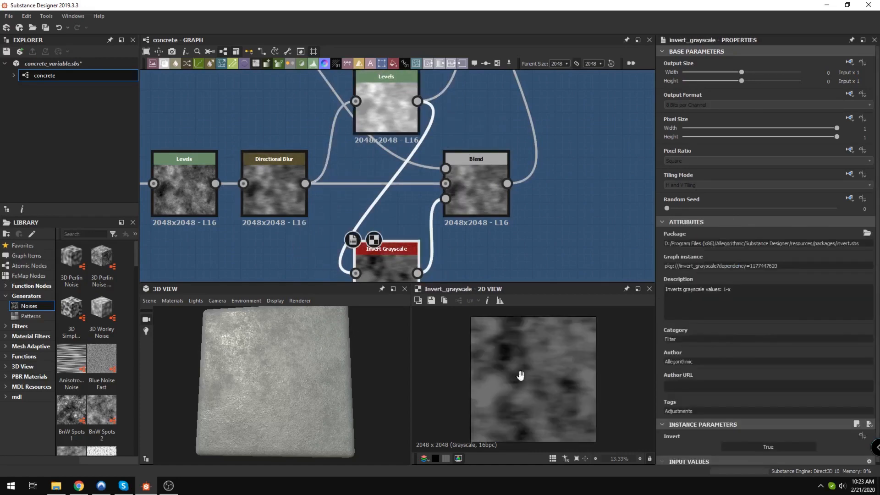
scroll(415, 194, down, 3)
scroll(415, 195, up, 2)
Step: Preview the Directional Noise 1 node and the Levels node directly after it
middle_drag(389, 184, 406, 109)
scroll(432, 194, down, 1)
scroll(412, 206, up, 1)
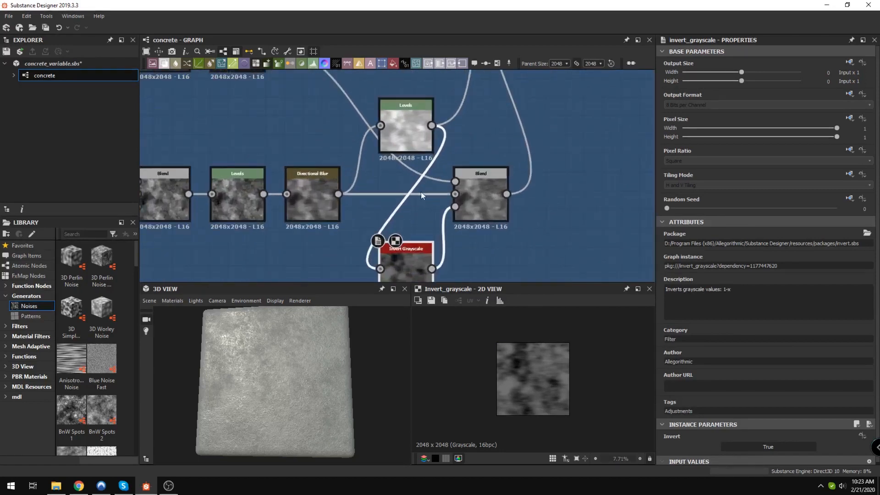
scroll(463, 191, down, 1)
middle_drag(406, 161, 443, 187)
scroll(274, 120, up, 1)
scroll(292, 118, up, 1)
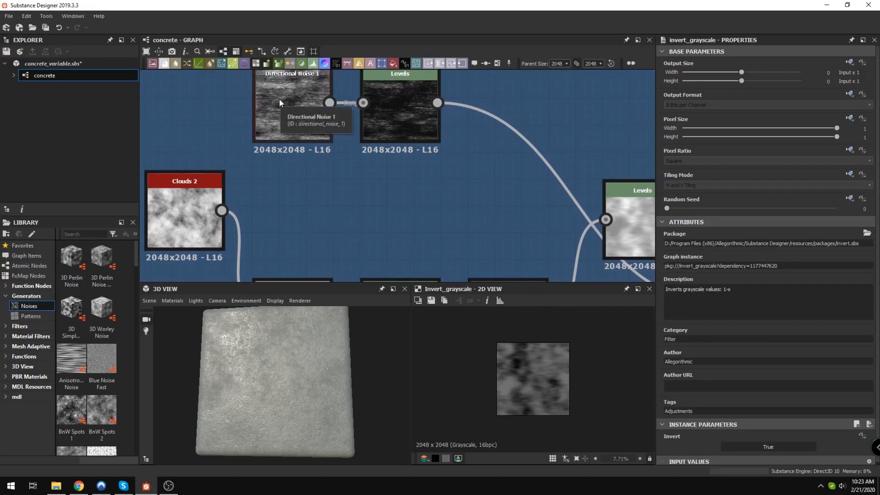
drag(279, 99, 279, 108)
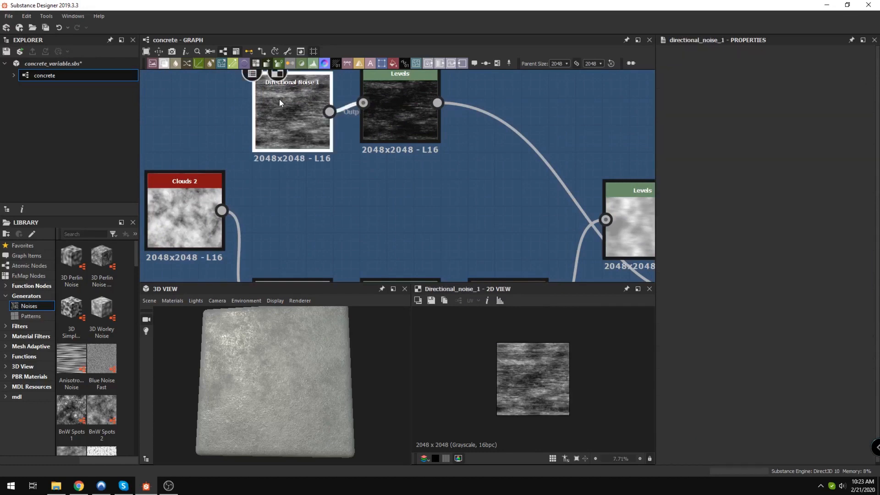
click(402, 113)
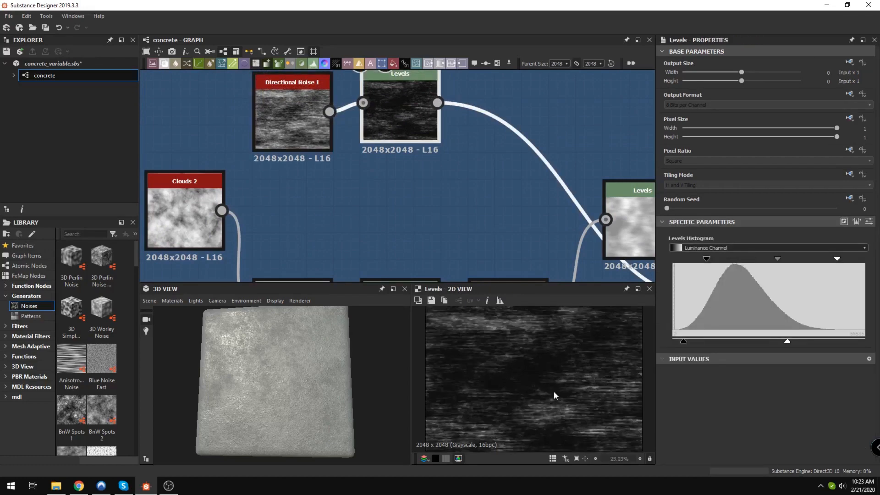
scroll(553, 390, down, 3)
Step: Trace the noise Levels output to the Blend node's foreground, and compare the Blend preview with the Directional Blur preview
middle_drag(560, 195, 458, 151)
scroll(458, 151, down, 2)
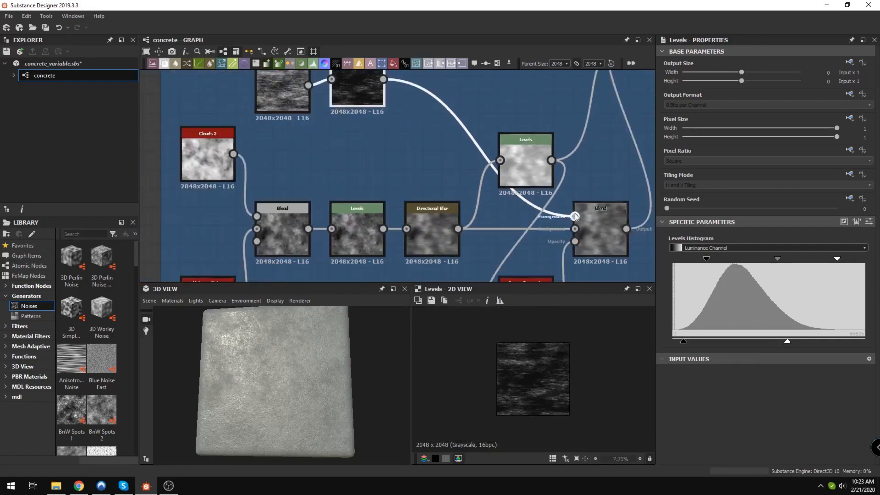
scroll(486, 197, up, 4)
scroll(475, 189, up, 1)
click(475, 189)
scroll(530, 396, up, 2)
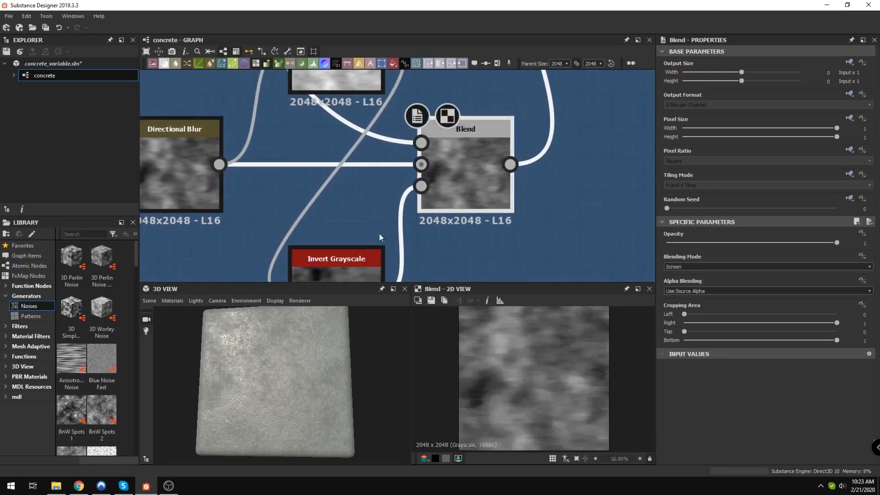
click(174, 179)
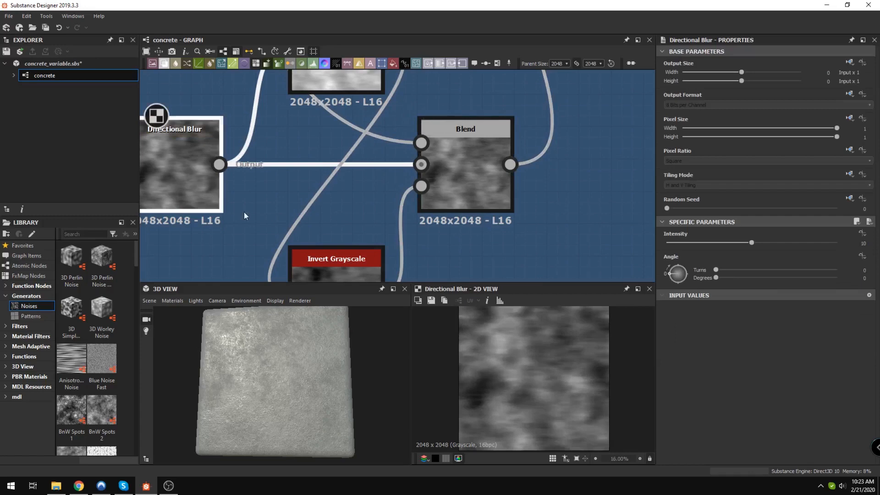
Step: Compare the Blend and Directional Blur previews again, and preview the Invert Grayscale node feeding the Blend's opacity
click(501, 165)
scroll(546, 326, up, 2)
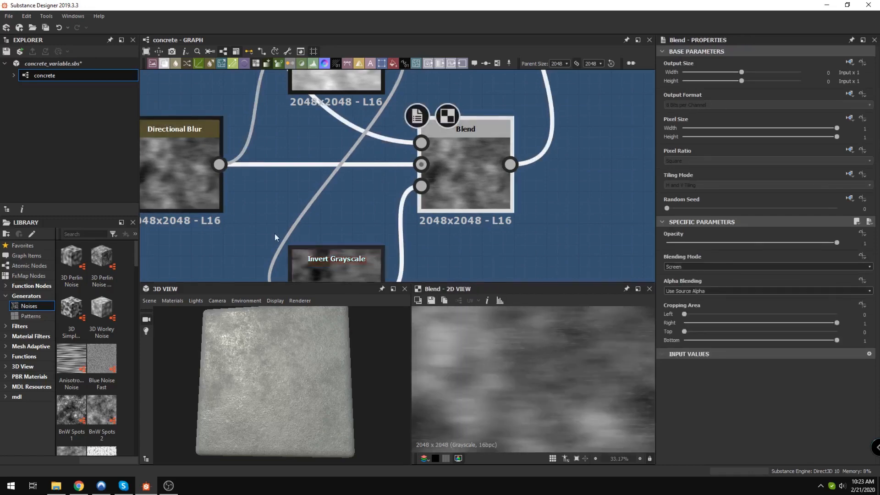
click(179, 171)
click(495, 184)
scroll(495, 183, down, 3)
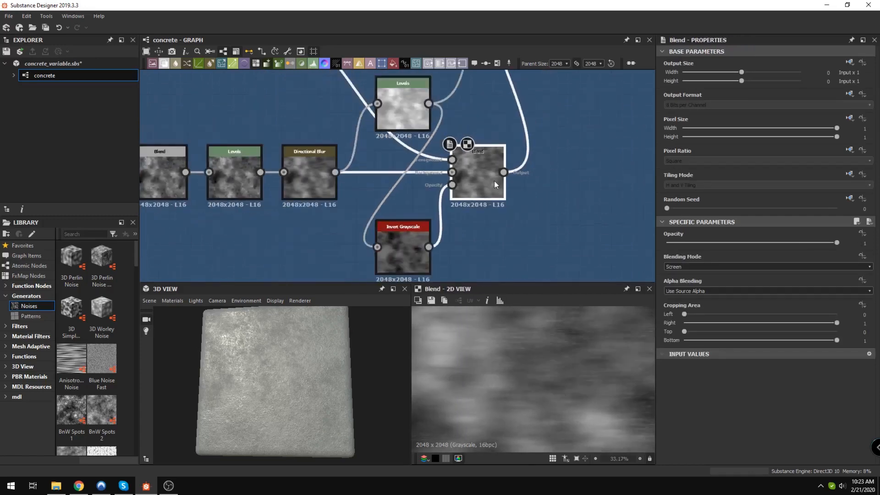
scroll(395, 207, up, 1)
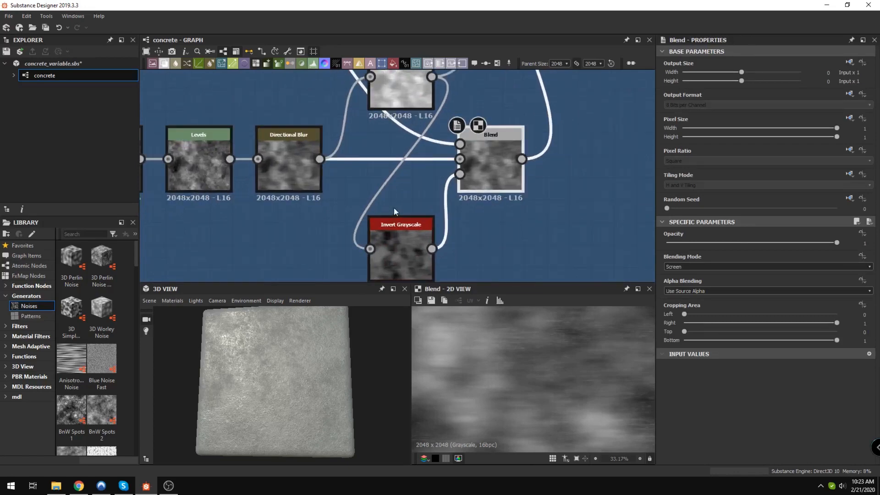
click(395, 247)
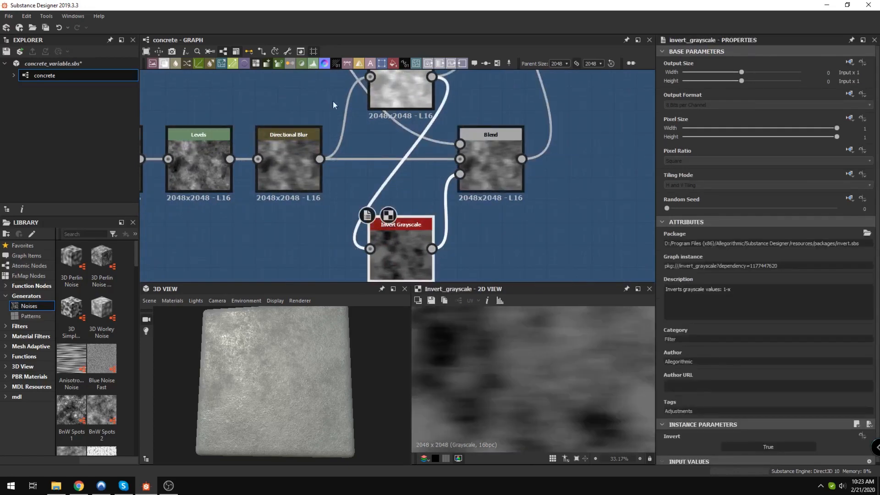
Step: Preview the disc Shape node and the Tile Generator it feeds, examining the scattered dots up close
scroll(398, 246, down, 3)
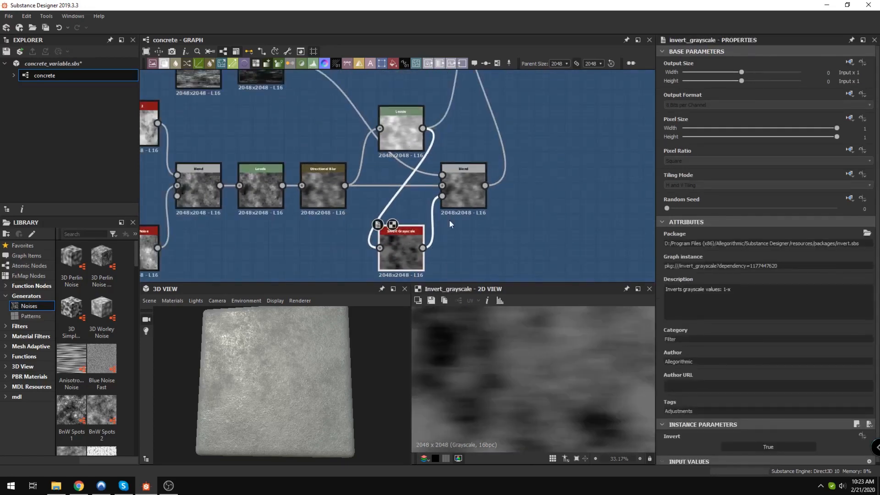
middle_drag(455, 83, 442, 161)
middle_drag(475, 130, 496, 191)
scroll(301, 168, up, 2)
scroll(233, 173, up, 2)
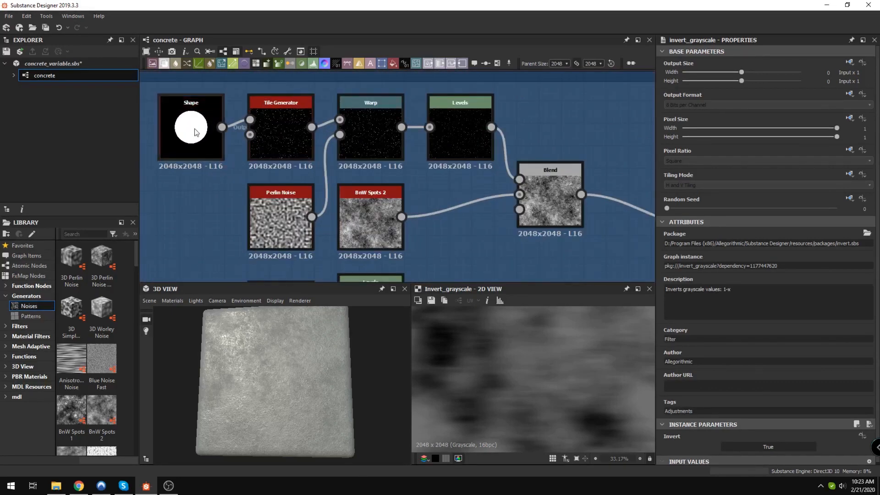
double_click(196, 133)
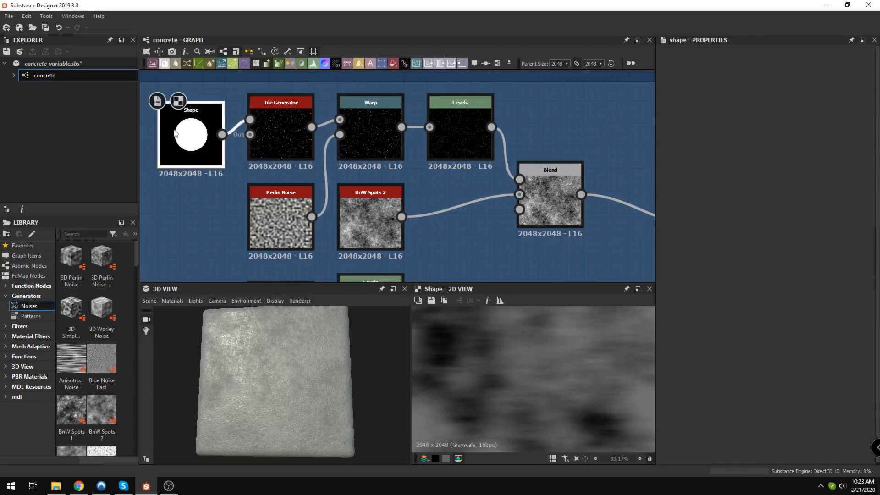
double_click(279, 140)
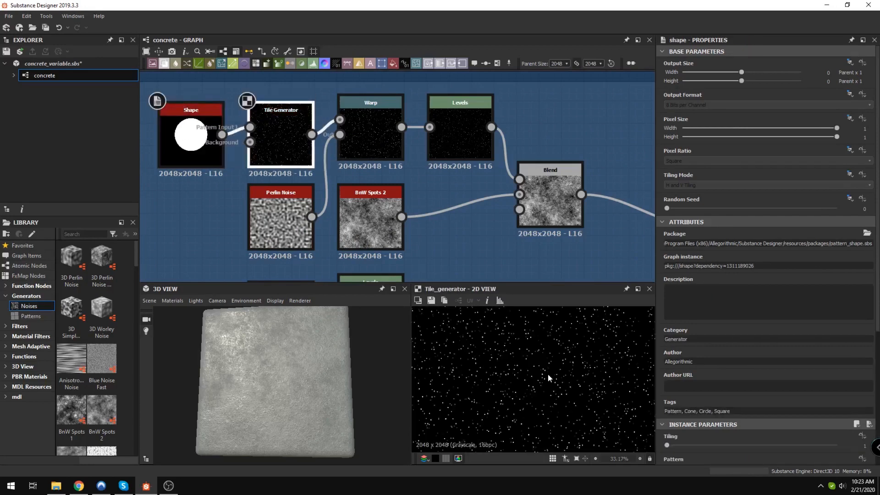
scroll(571, 364, up, 5)
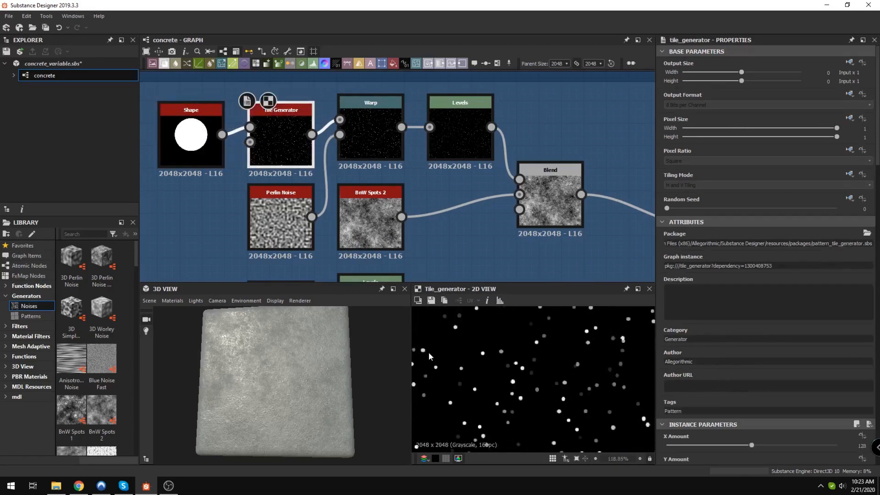
Step: Preview the Warp node driven by the Perlin Noise, examining the distorted dots up close and as a whole
scroll(555, 368, down, 5)
click(361, 141)
double_click(361, 139)
scroll(537, 364, up, 5)
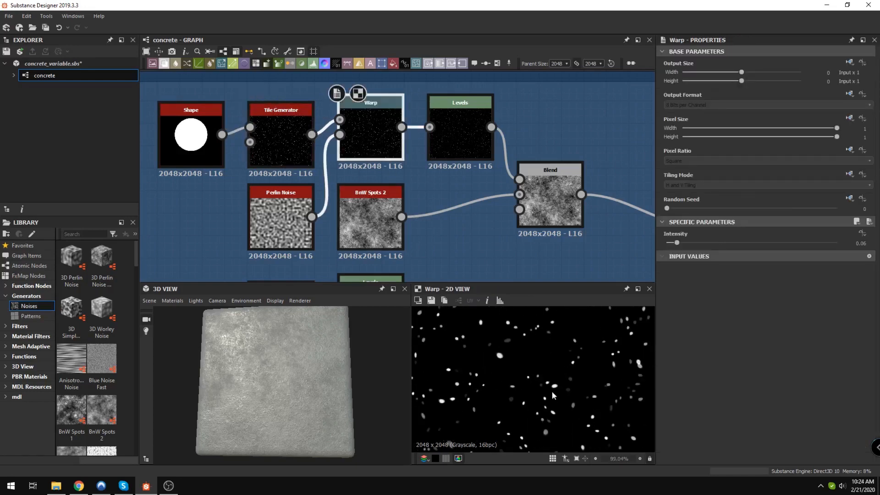
scroll(507, 362, down, 1)
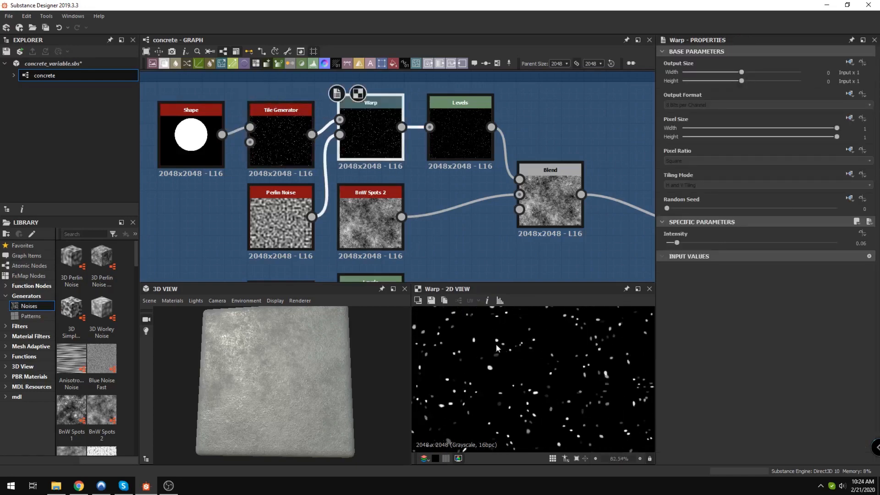
scroll(510, 384, down, 4)
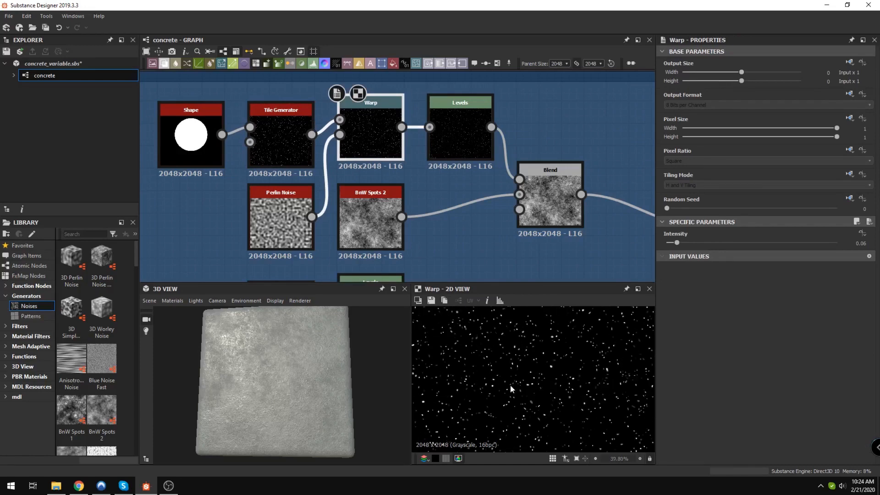
Step: Preview the Levels node after the Warp, and compare the Blend it feeds with the BnW Spots 2 background
middle_drag(462, 135, 422, 118)
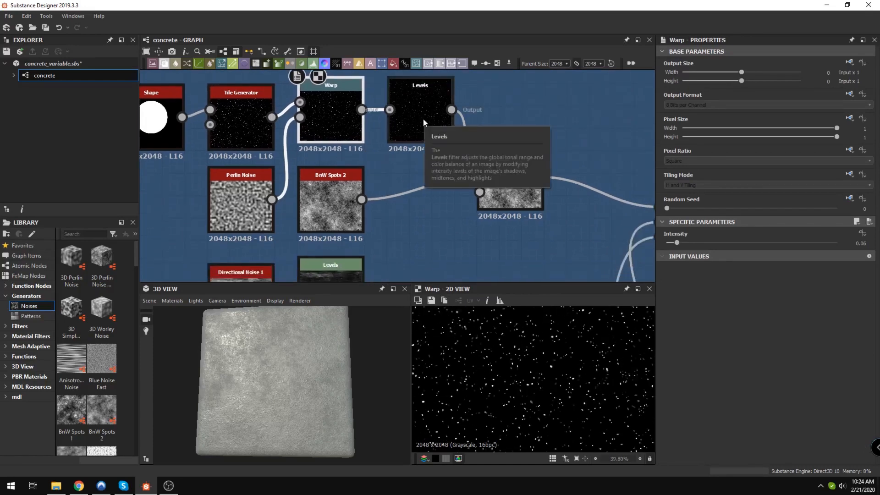
double_click(423, 118)
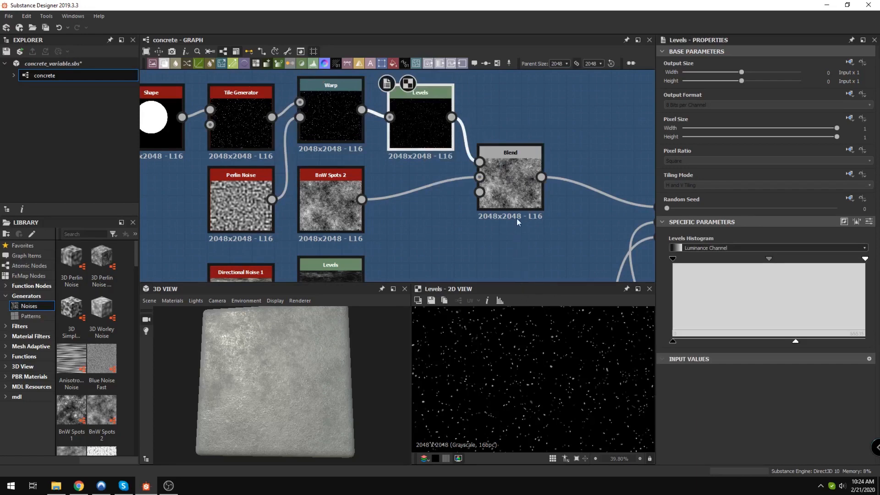
double_click(515, 183)
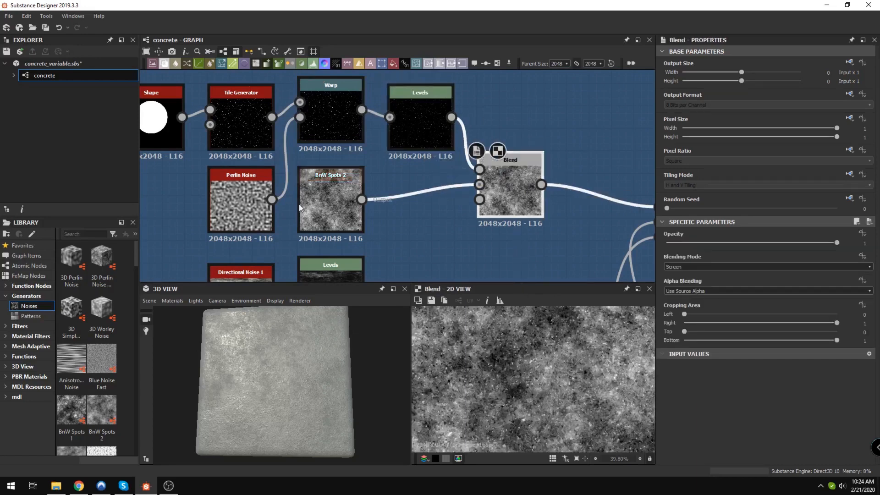
scroll(546, 386, up, 3)
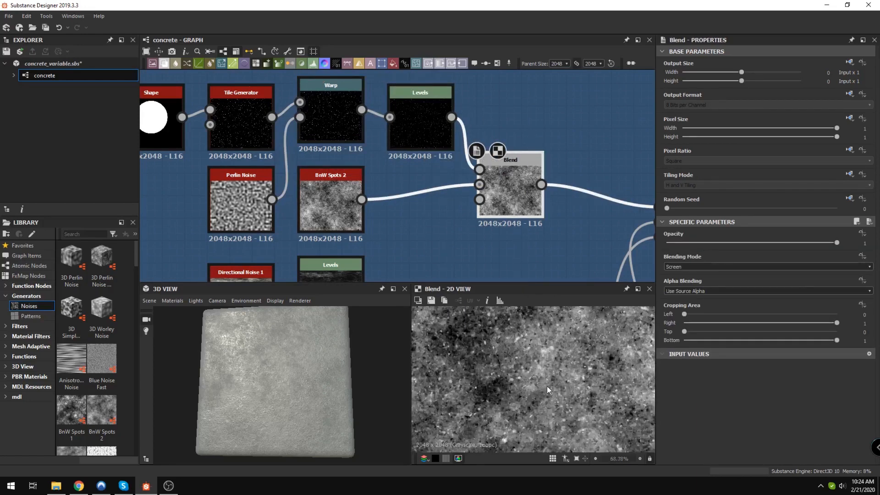
double_click(337, 196)
double_click(512, 185)
scroll(536, 376, down, 1)
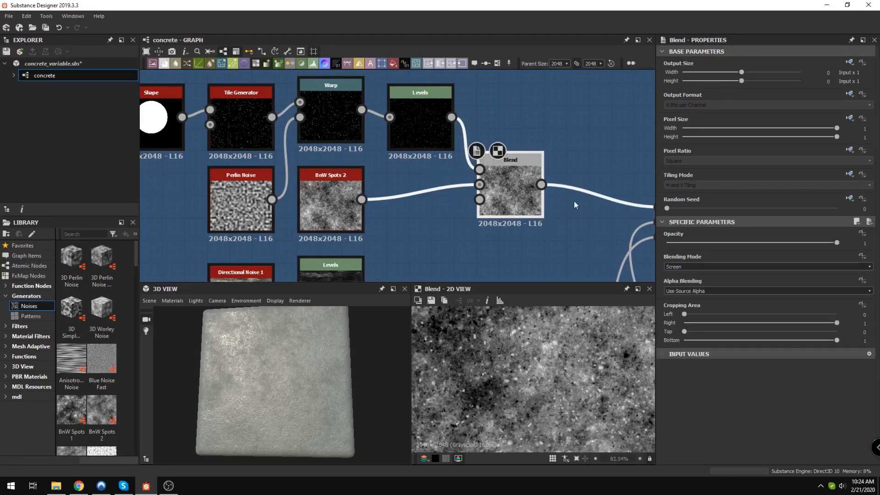
Step: Preview the speck Levels and the bright mask Levels, and the final Blend, tracing its background and opacity inputs
middle_drag(433, 172, 324, 172)
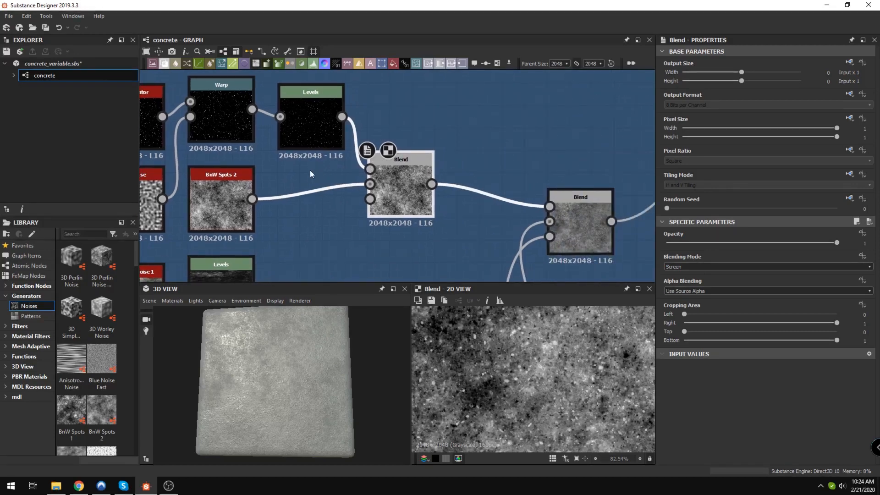
click(312, 125)
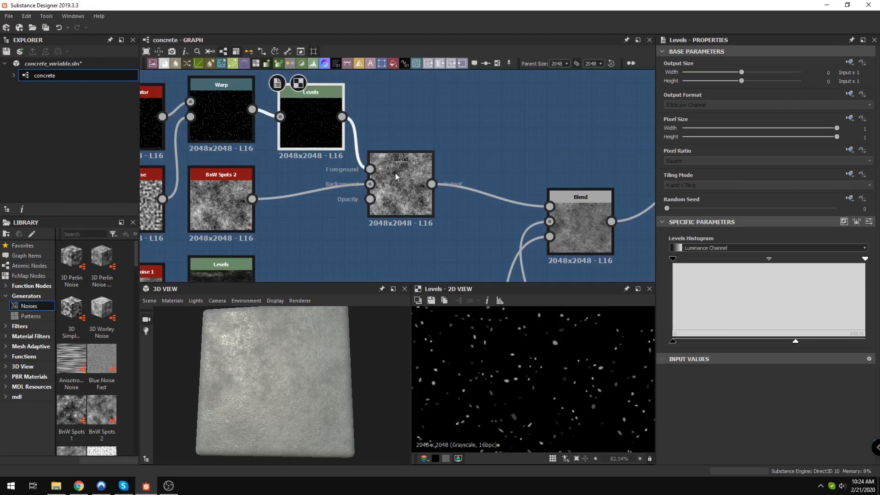
scroll(395, 172, down, 3)
scroll(393, 153, up, 3)
scroll(394, 157, down, 1)
middle_drag(393, 158, 425, 164)
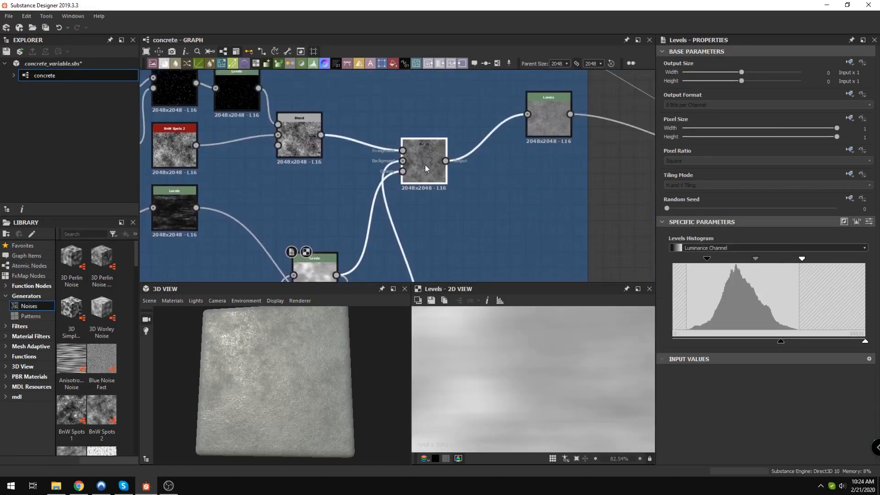
click(425, 166)
middle_drag(312, 162, 347, 91)
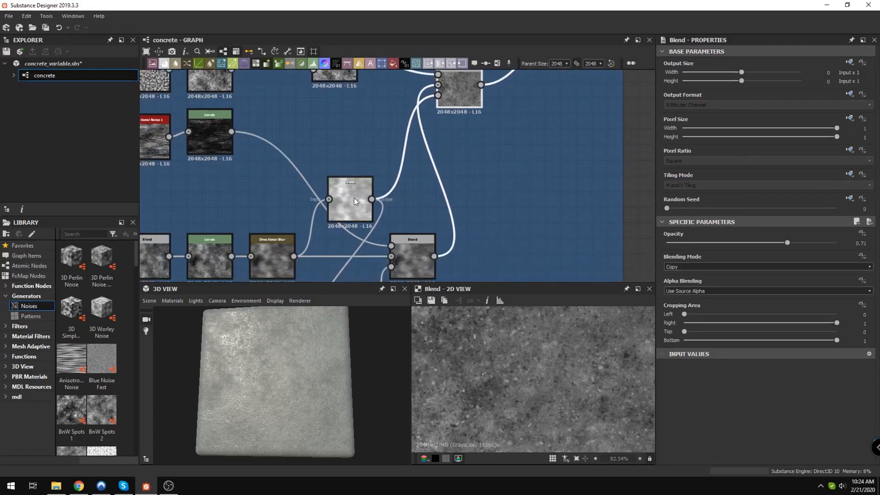
middle_drag(427, 143, 313, 221)
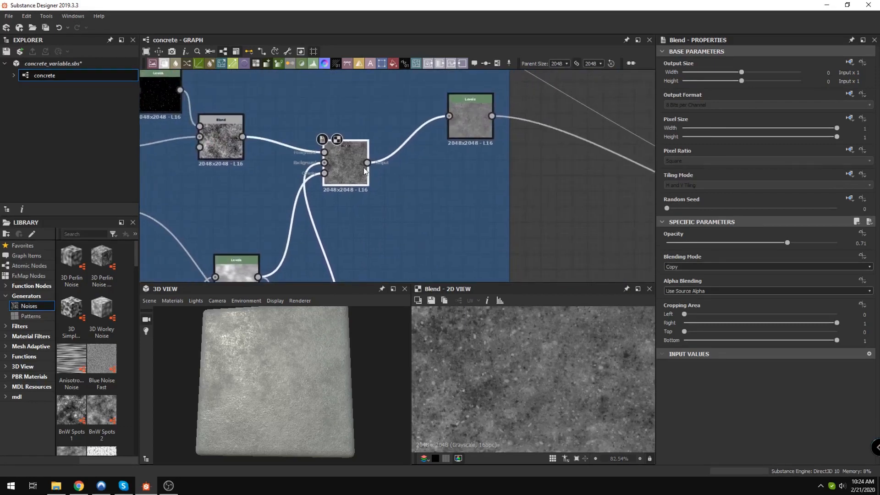
Step: Examine the final Blend's 2D preview zoomed out, both as a single tile and repeated as a tiled pattern
middle_drag(364, 167, 353, 211)
scroll(491, 357, down, 5)
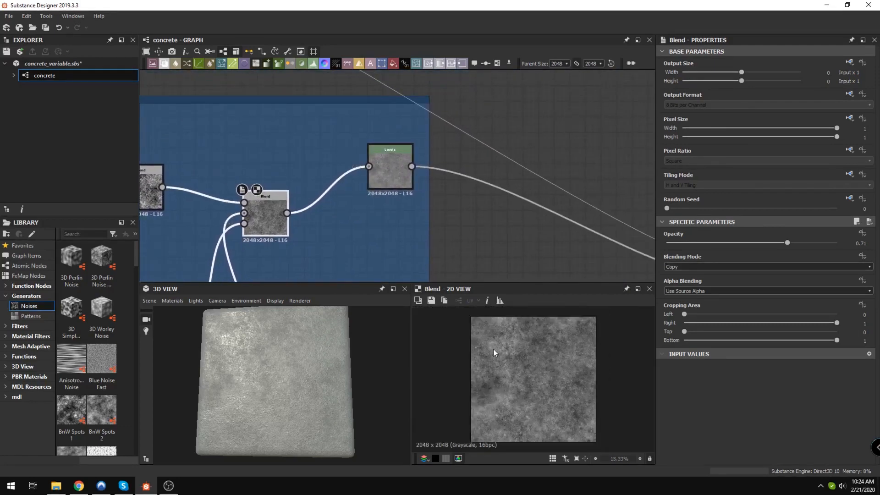
scroll(522, 368, down, 3)
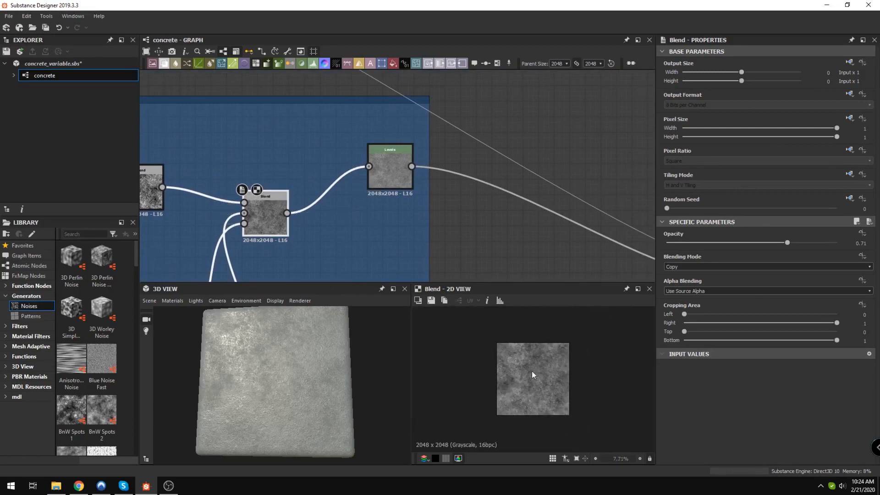
scroll(528, 378, up, 3)
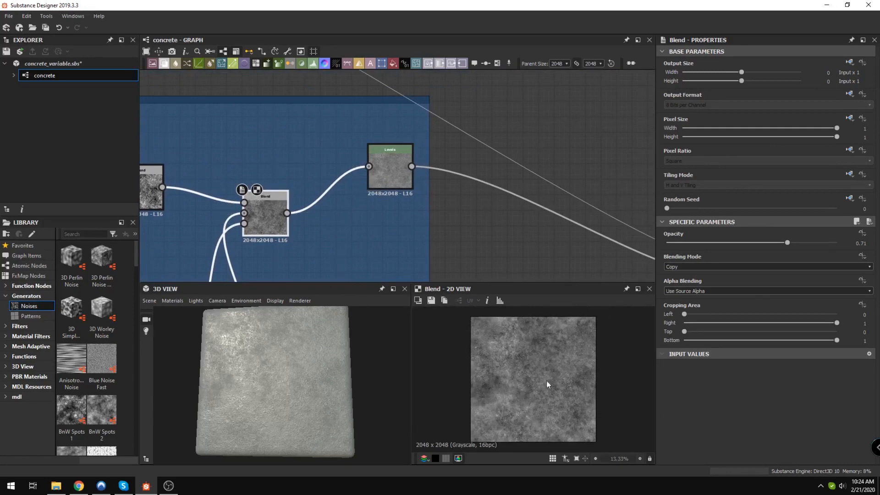
scroll(517, 398, down, 4)
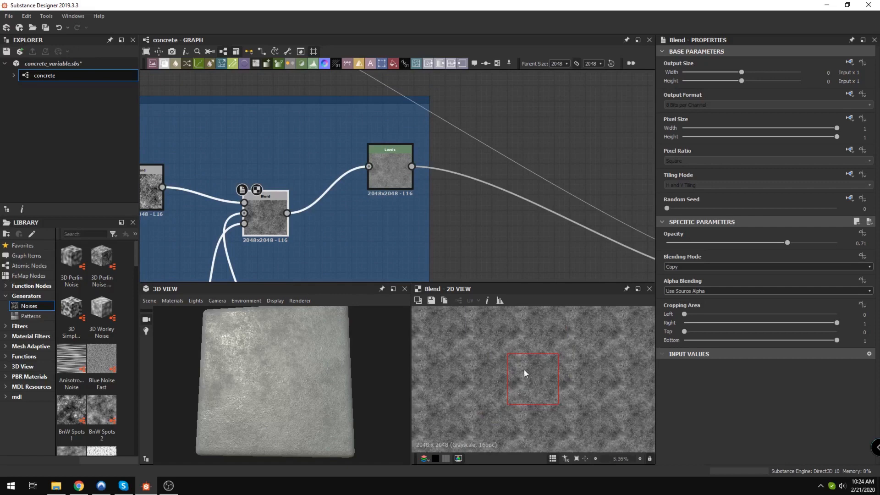
scroll(528, 381, up, 1)
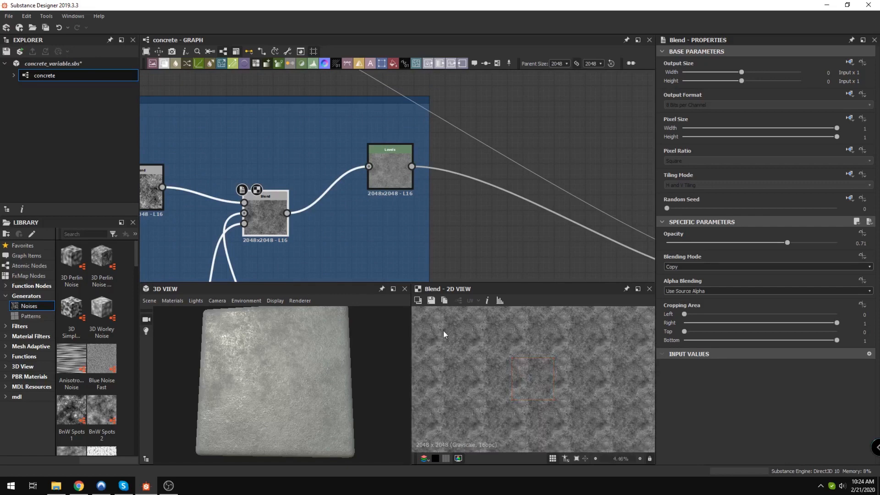
Step: Delete the Levels node after the final Blend to inspect its effect on the 3D material, and undo the deletion
click(384, 161)
key(Delete)
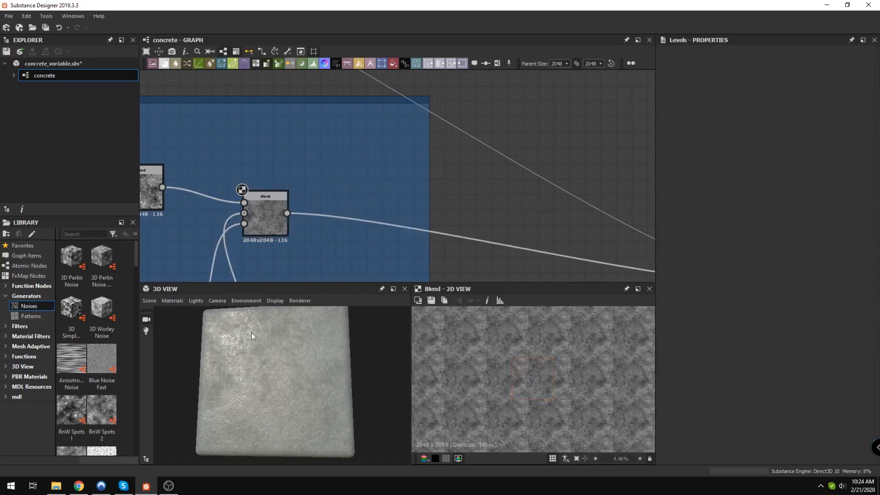
drag(246, 372, 236, 343)
key(ctrl+z)
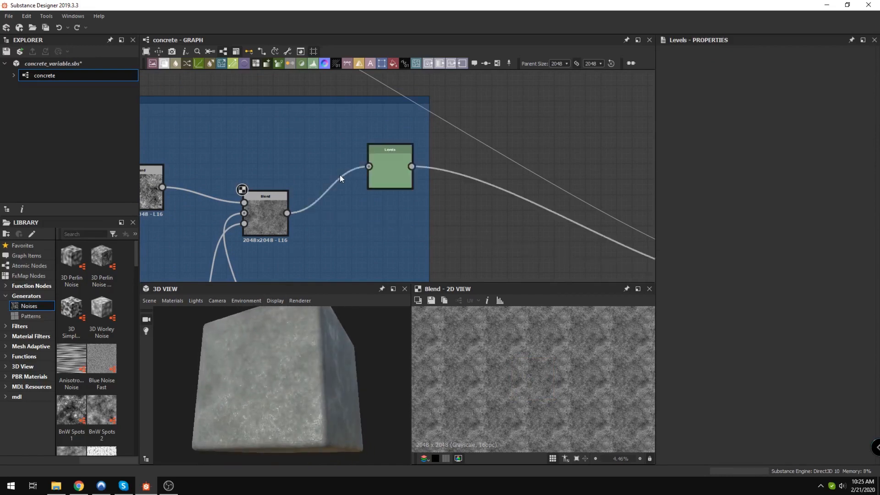
drag(251, 357, 511, 348)
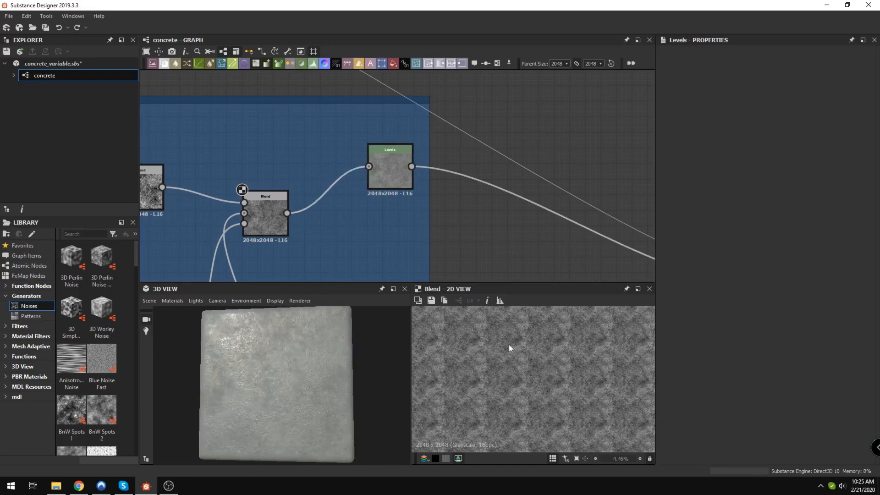
Step: Preview the Base Pattern's final Levels node as a repeated tile and examine it at different zoom levels
double_click(387, 170)
scroll(527, 363, up, 5)
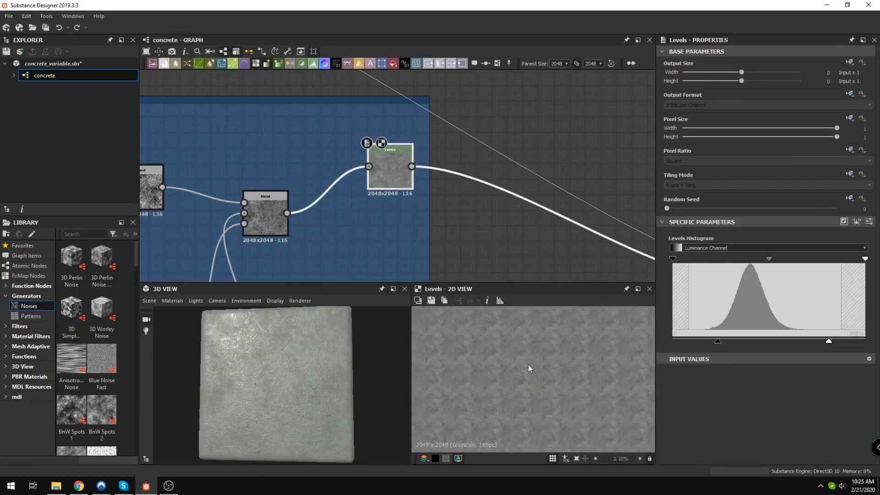
scroll(482, 343, down, 3)
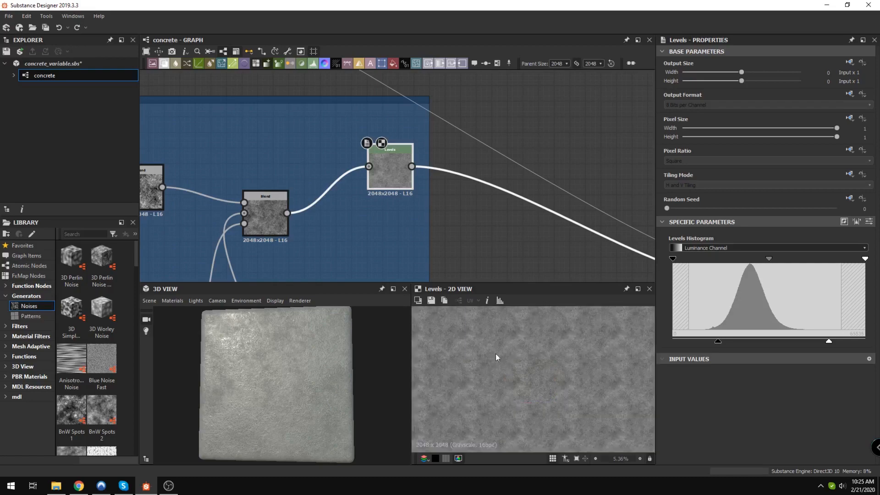
scroll(425, 218, down, 3)
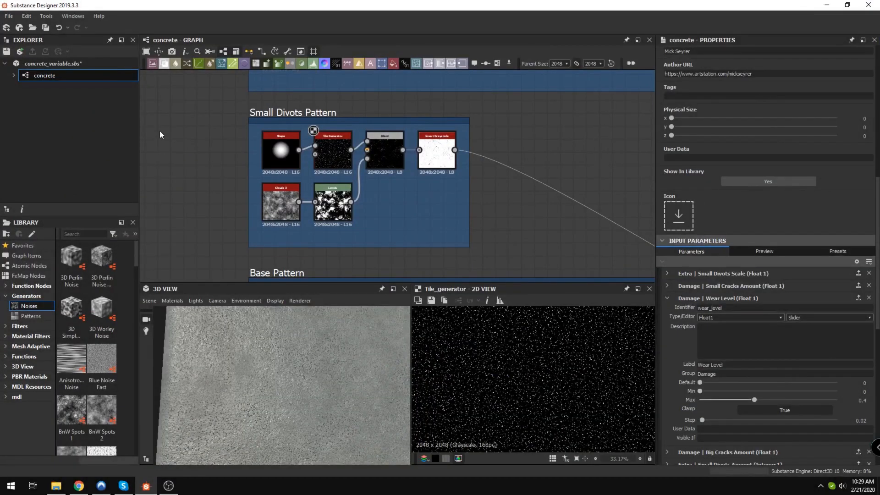
Step: Select the Small Divots Pattern frame with its nodes, and preview its Shape node
drag(229, 101, 481, 253)
scroll(255, 159, up, 4)
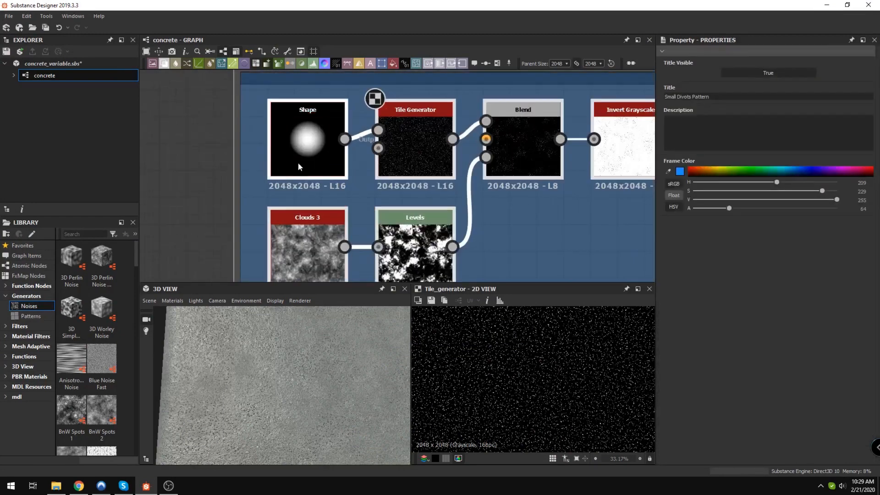
double_click(299, 165)
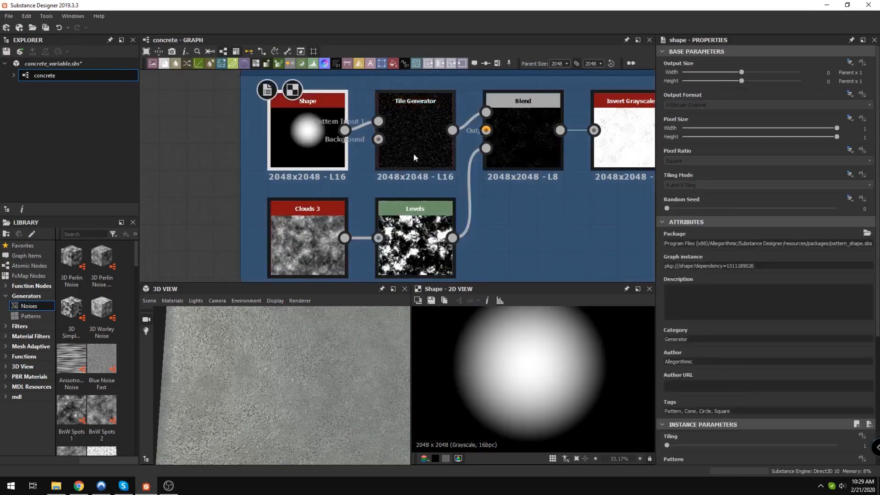
Step: Preview the Tile Generator node in the Small Divots Pattern frame
click(413, 153)
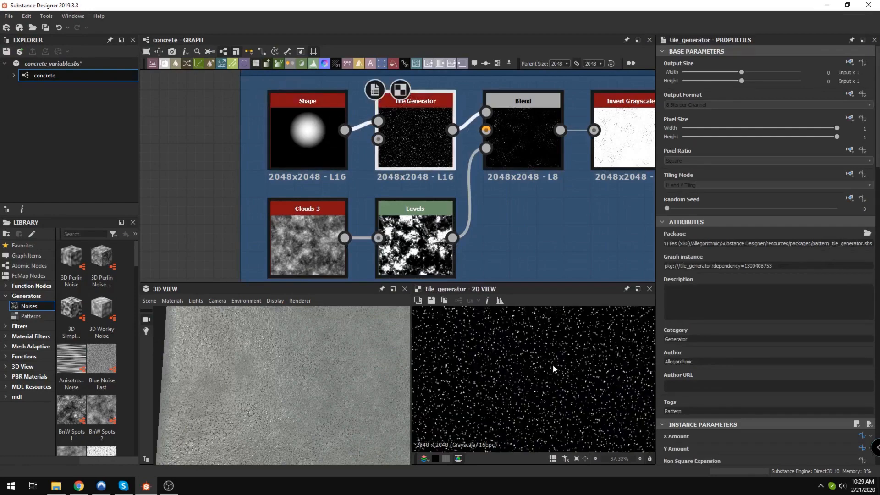
middle_drag(531, 175, 470, 155)
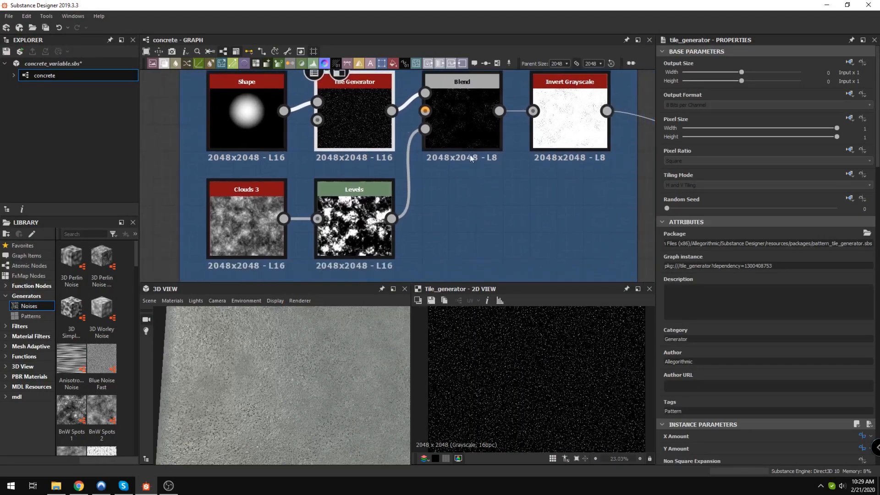
Step: Bypass the Blend by deleting it and connecting the Tile Generator to Invert Grayscale, inspect the 3D material, and undo both changes
click(469, 147)
key(Delete)
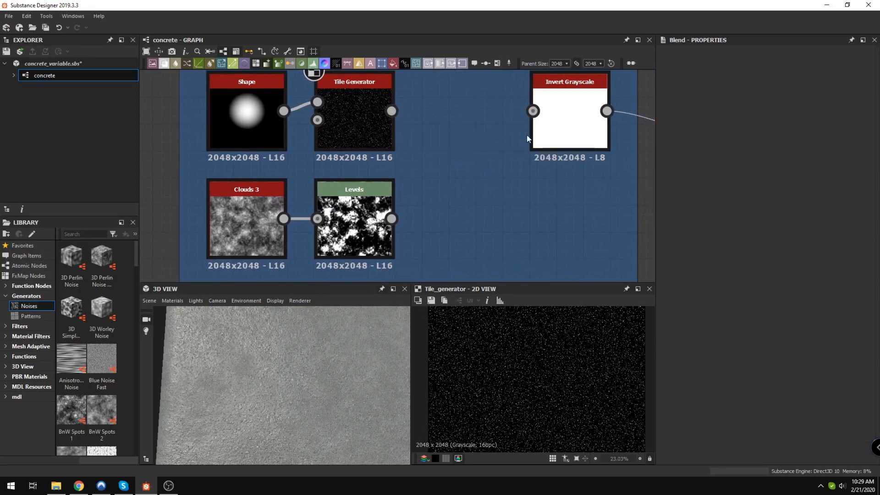
drag(392, 110, 533, 110)
mouse_move(268, 392)
mouse_down()
mouse_move(257, 414)
mouse_move(286, 368)
mouse_move(279, 381)
mouse_up()
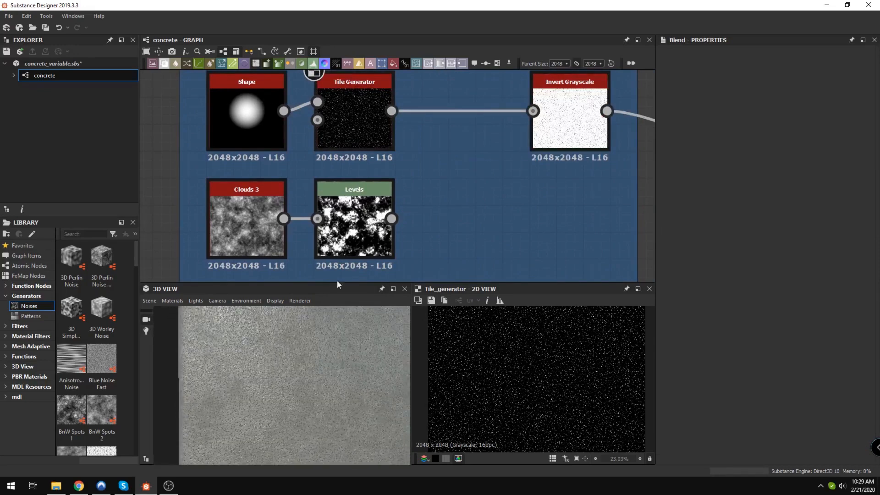
key(ctrl+z)
key(ctrl+z)
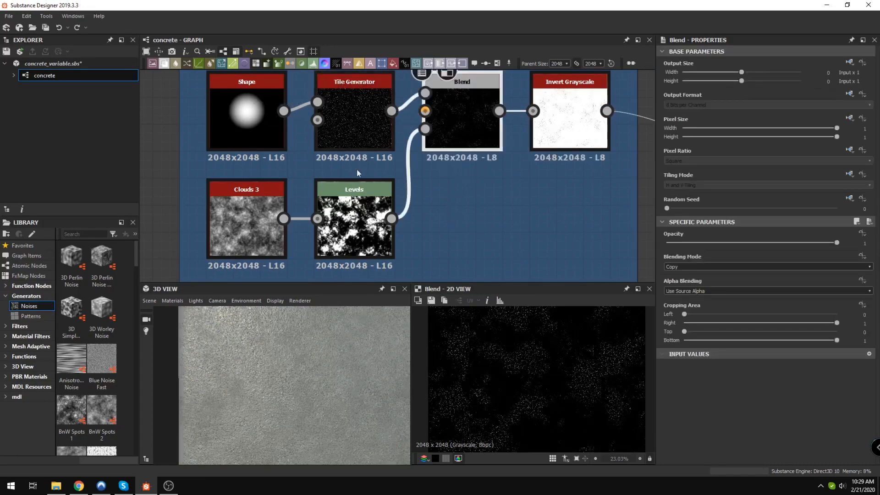
Step: Preview the Clouds 3 node, its Levels, the Blend and the Invert Grayscale of the Small Divots Pattern in turn
double_click(227, 212)
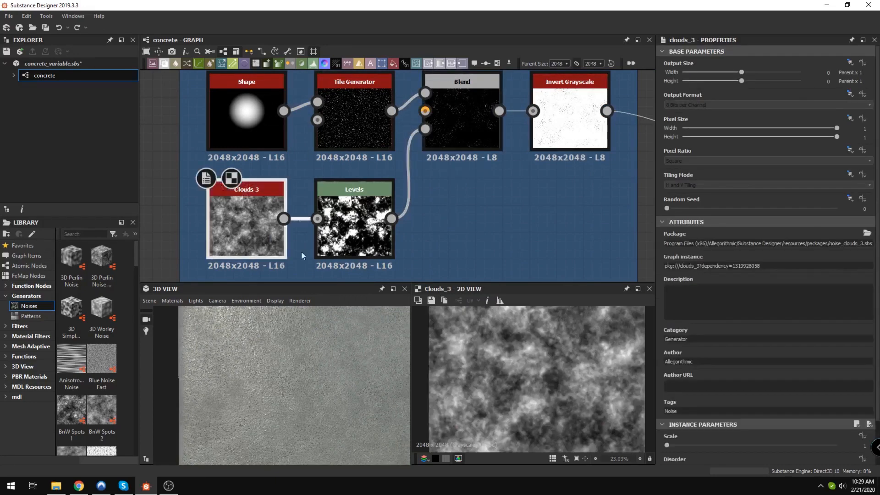
double_click(344, 239)
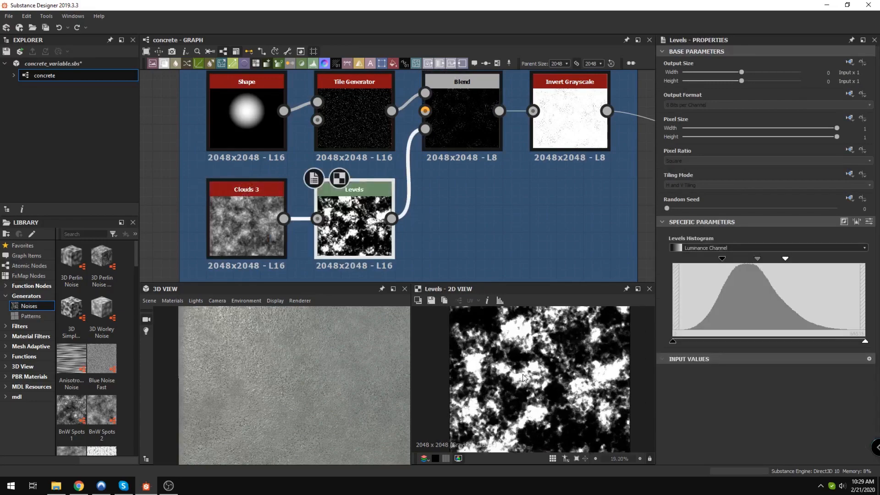
middle_drag(505, 202, 461, 206)
double_click(400, 114)
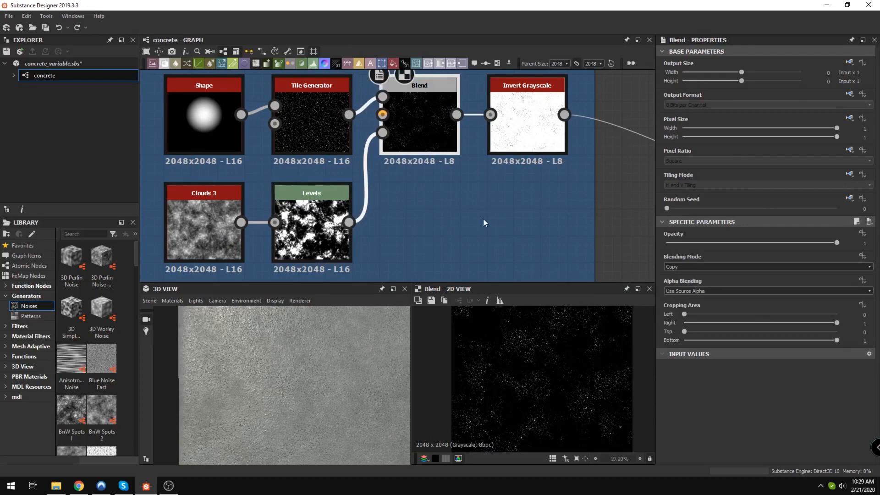
middle_drag(531, 205, 409, 232)
middle_drag(213, 140, 262, 146)
middle_drag(452, 154, 410, 133)
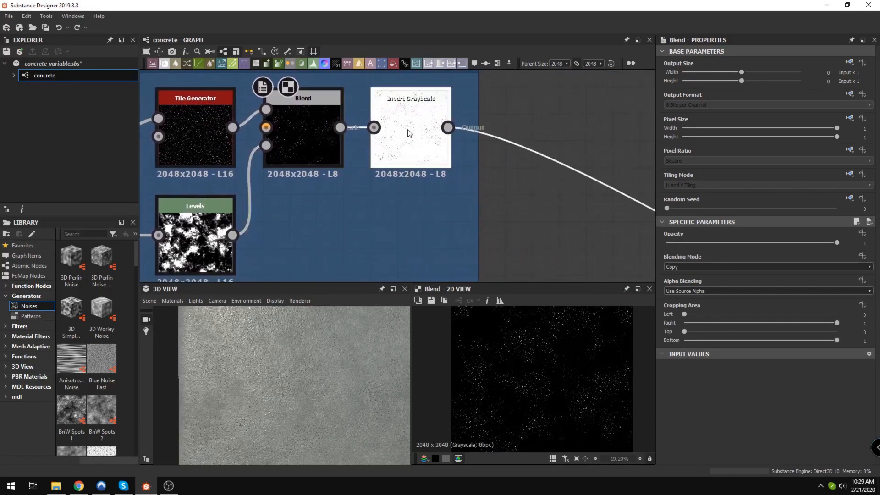
double_click(409, 134)
Step: Preview the Blend node in the Base Pattern Blend frame, where the Small Divots Pattern and Base Pattern outputs meet
scroll(456, 152, down, 3)
middle_drag(455, 152, 428, 97)
middle_drag(509, 155, 240, 19)
middle_drag(602, 157, 537, 163)
scroll(518, 188, up, 3)
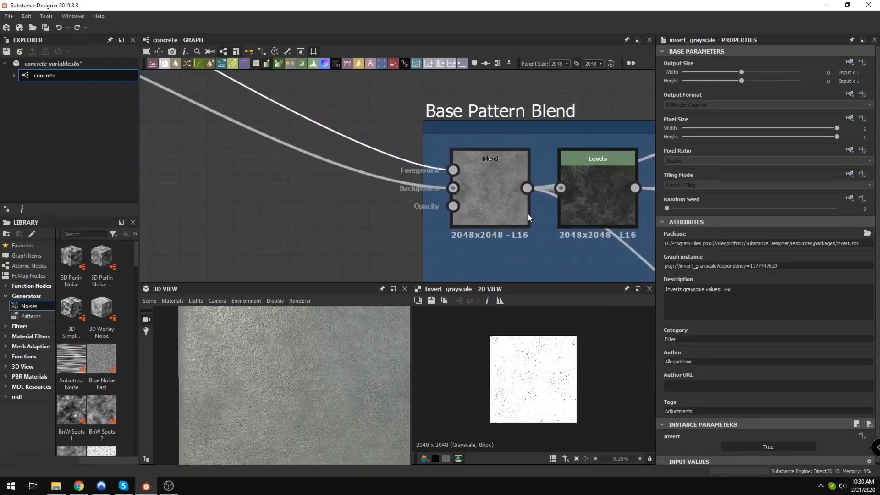
scroll(514, 202, up, 2)
click(494, 192)
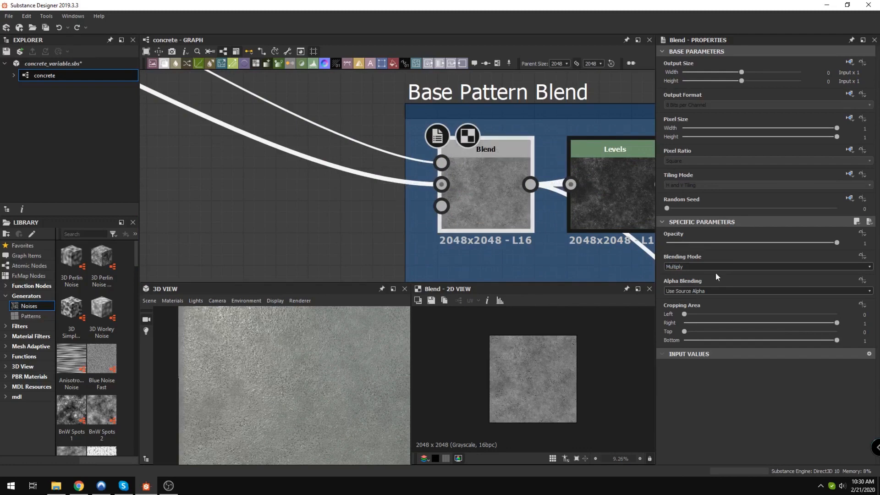
Step: Move the Blend node out of its Base Pattern Blend frame toward the Base Pattern frame to inspect its outgoing connections
scroll(490, 183, down, 3)
middle_drag(360, 164, 424, 211)
middle_drag(210, 120, 258, 164)
middle_drag(629, 275, 480, 180)
scroll(503, 192, up, 3)
scroll(468, 189, down, 3)
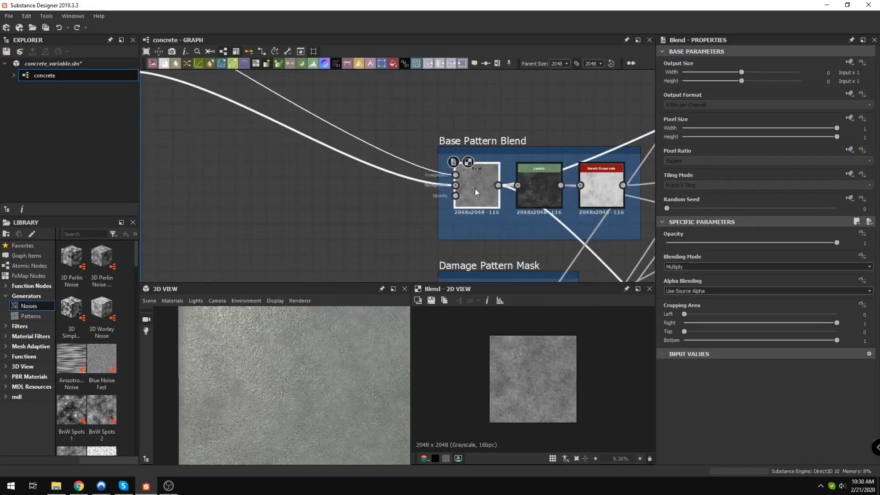
drag(474, 189, 237, 196)
scroll(312, 184, down, 2)
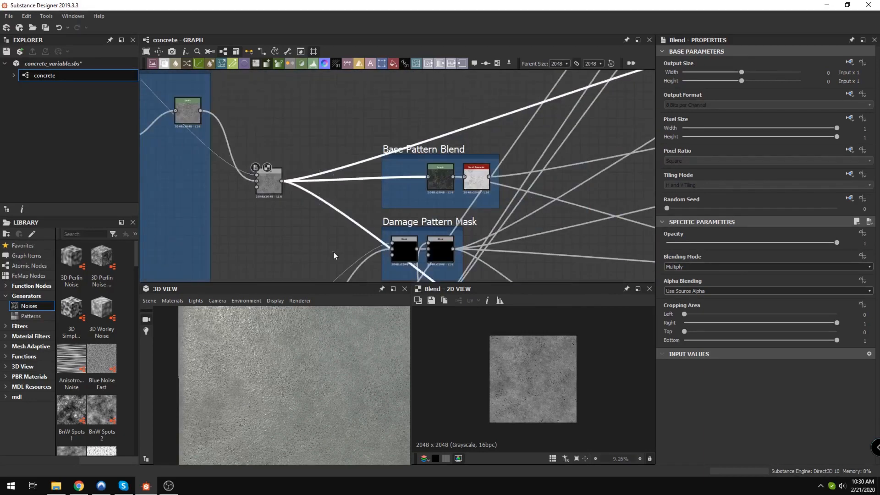
scroll(334, 252, down, 3)
mouse_move(415, 172)
middle_down()
mouse_move(435, 181)
mouse_move(430, 176)
middle_up()
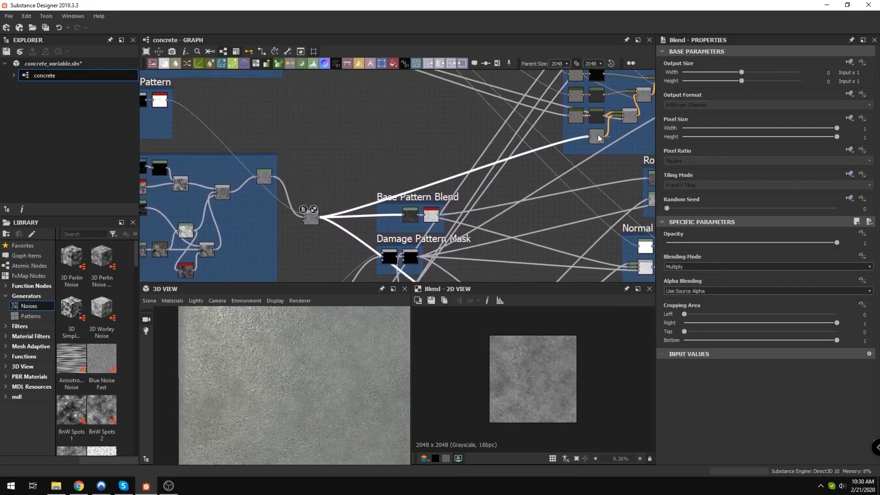
Step: Preview the Levels node in the Base Pattern Blend frame and the other Levels node that the Blend feeds
scroll(588, 147, up, 1)
scroll(588, 147, up, 1)
middle_drag(363, 257, 386, 148)
scroll(356, 148, up, 4)
double_click(359, 137)
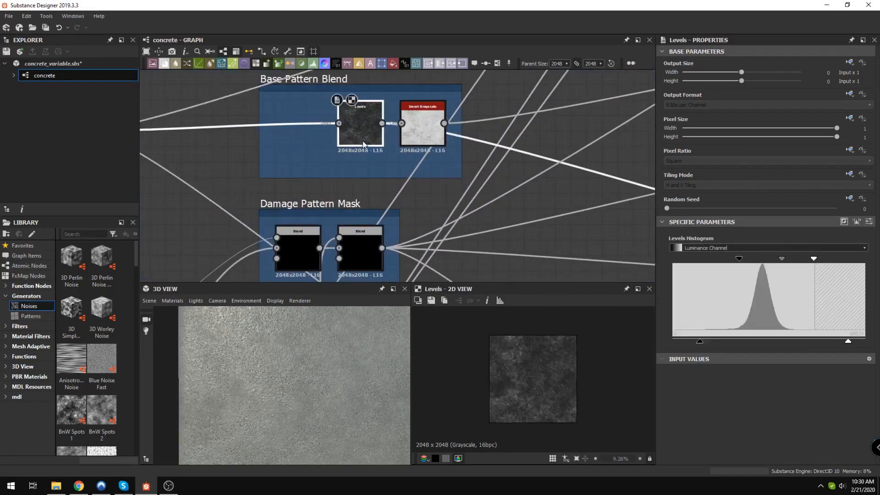
scroll(434, 255, down, 3)
middle_drag(424, 240, 395, 153)
scroll(285, 153, down, 1)
middle_drag(365, 197, 336, 136)
middle_drag(405, 206, 431, 275)
scroll(500, 201, up, 3)
double_click(502, 194)
Step: Move the Blend node back into the Base Pattern Blend frame, before its Levels node
scroll(518, 207, down, 5)
scroll(385, 214, up, 3)
drag(271, 162, 399, 166)
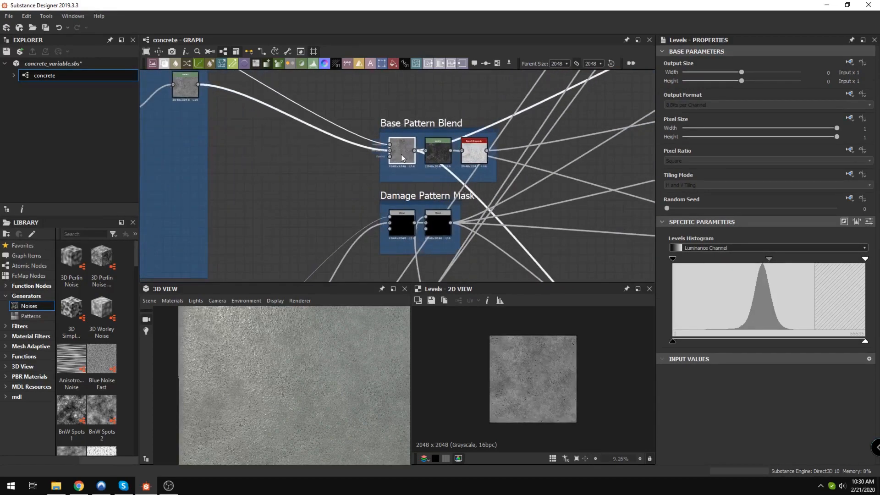
Step: Select the Base Pattern Blend frame together with its Blend, Levels and Invert Grayscale nodes
scroll(402, 154, up, 2)
scroll(483, 144, up, 2)
middle_drag(518, 159, 386, 141)
middle_drag(438, 162, 401, 183)
scroll(343, 240, down, 3)
scroll(357, 193, up, 3)
middle_drag(298, 155, 351, 160)
drag(193, 92, 446, 212)
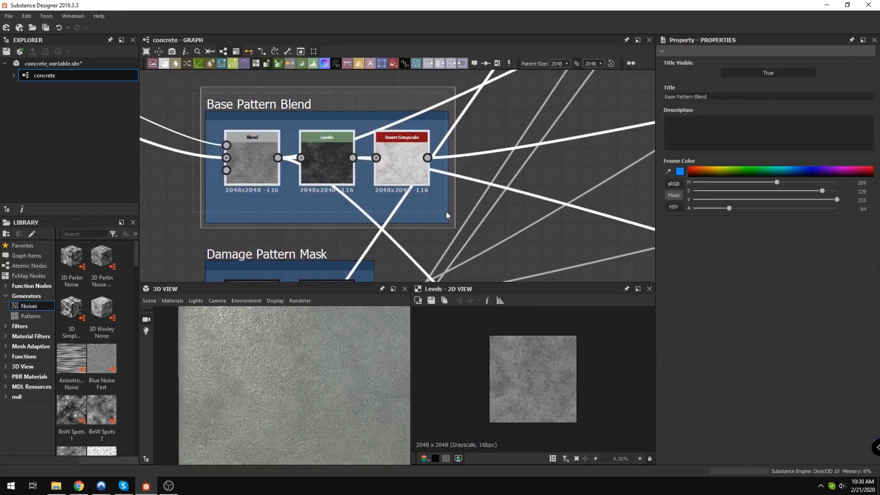
Step: Bring up the concrete graph's input parameters while keeping the Damage Pattern frame in view
scroll(446, 211, down, 4)
middle_drag(446, 211, 457, 202)
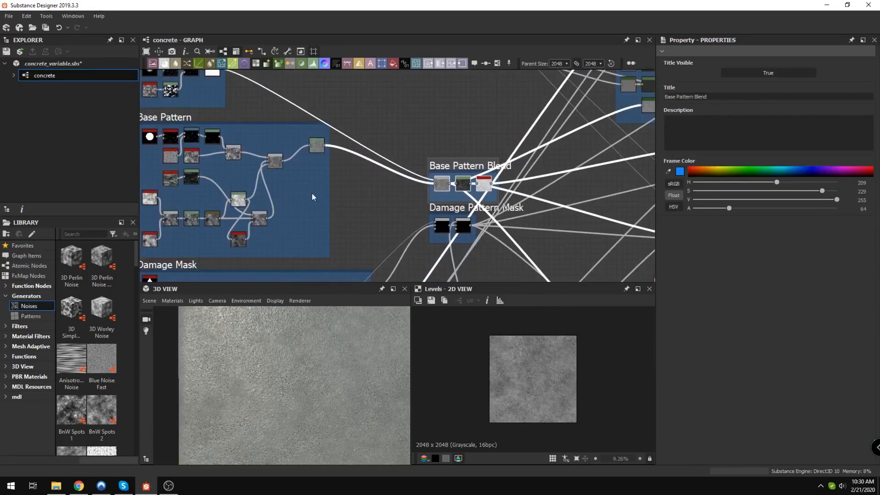
middle_drag(303, 191, 333, 173)
scroll(342, 183, down, 3)
middle_drag(346, 218, 344, 126)
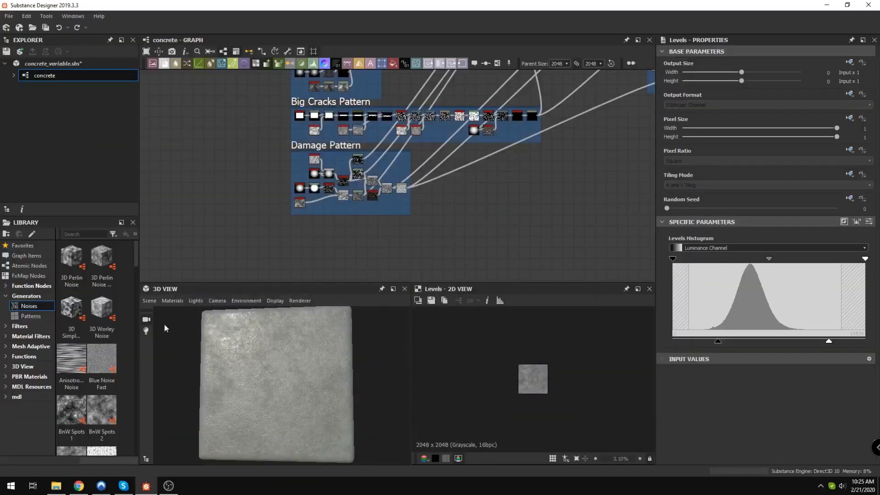
scroll(258, 200, up, 3)
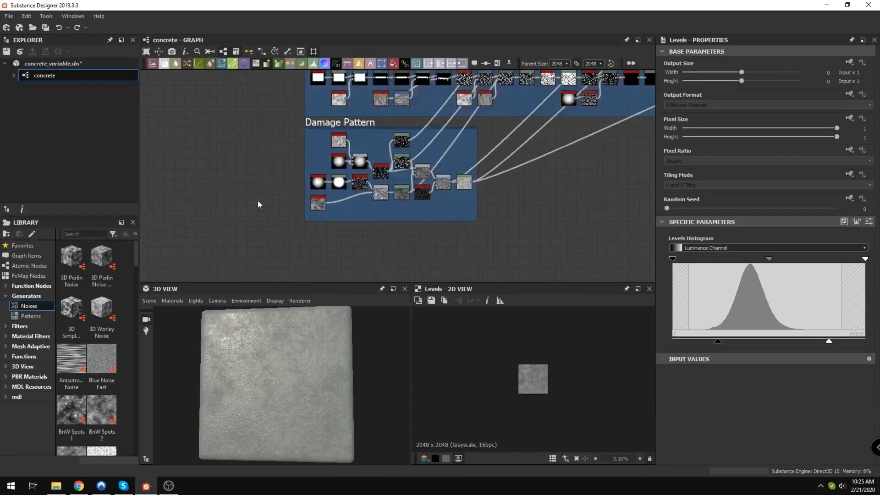
click(221, 159)
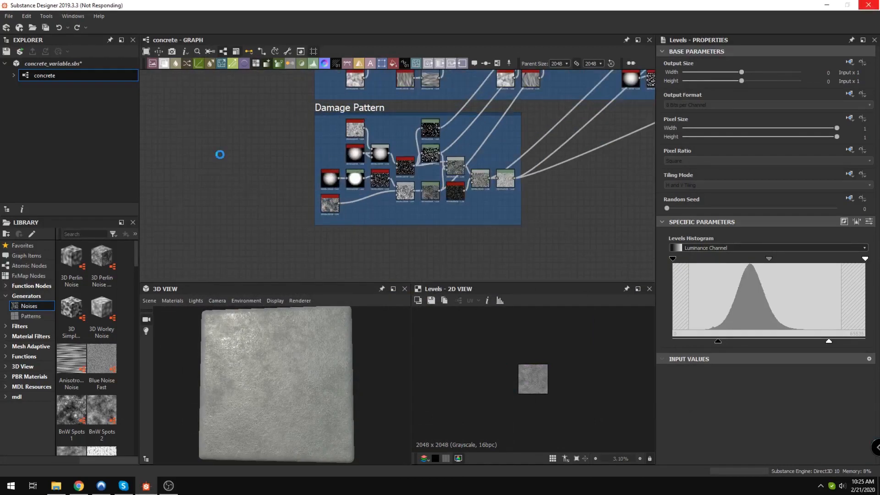
scroll(780, 321, down, 5)
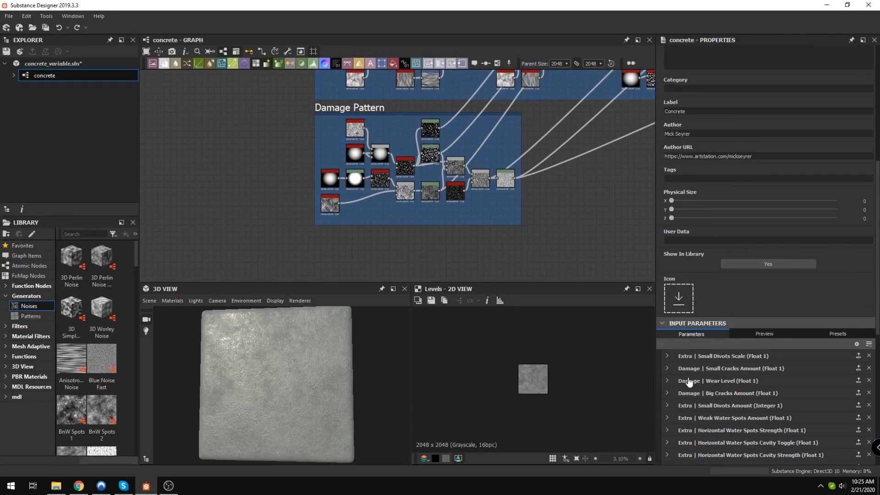
Step: Set the maximum and default values of the Damage group's Wear Level parameter to 1
click(666, 380)
scroll(664, 380, down, 3)
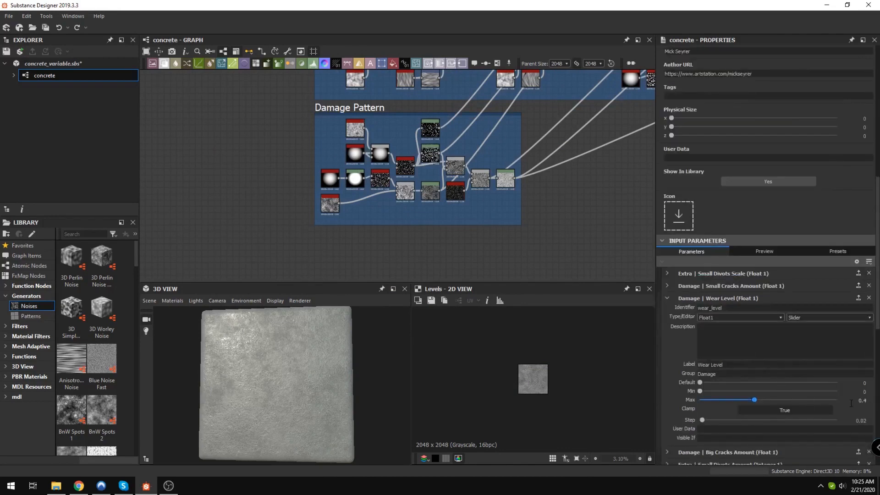
text(1)
double_click(862, 383)
text(1)
key(Return)
Step: Examine the worn 3D material up close alongside the Shape, Levels and Tile Generator nodes of the Damage Pattern
drag(257, 365, 262, 393)
middle_drag(262, 394, 190, 420)
scroll(249, 367, up, 5)
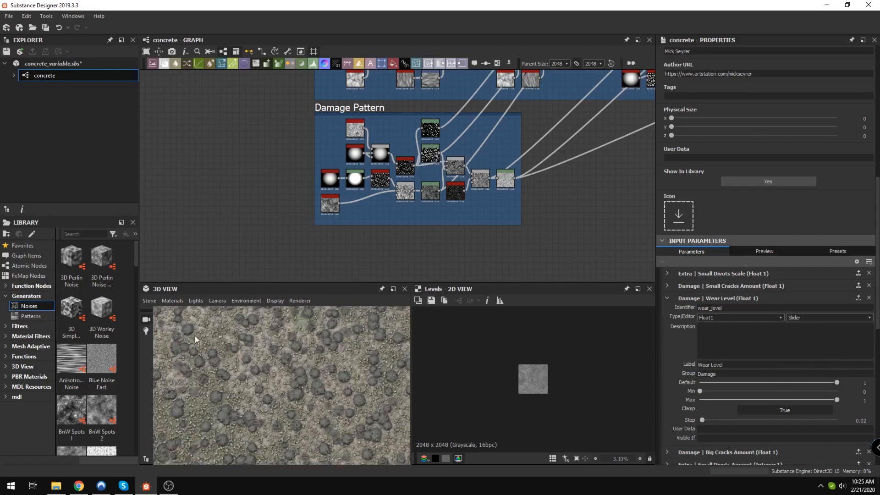
middle_drag(367, 148, 301, 159)
scroll(283, 220, up, 3)
middle_drag(311, 211, 317, 215)
scroll(321, 215, up, 3)
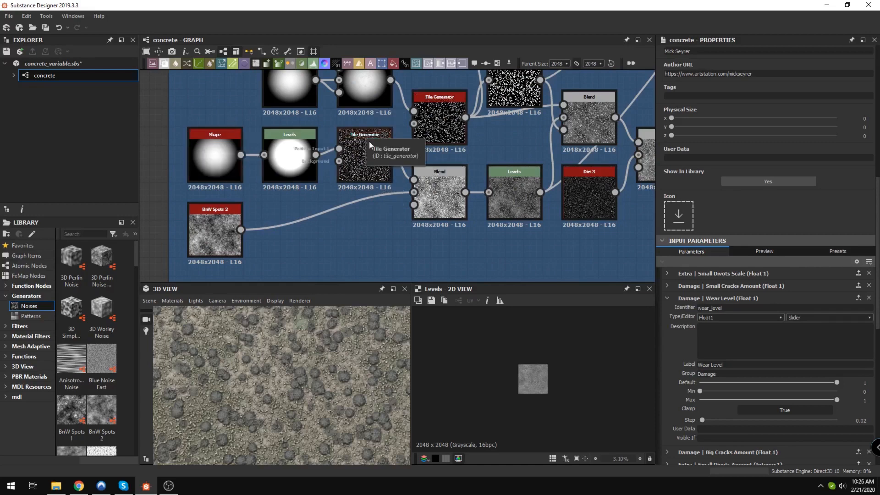
scroll(371, 178, up, 1)
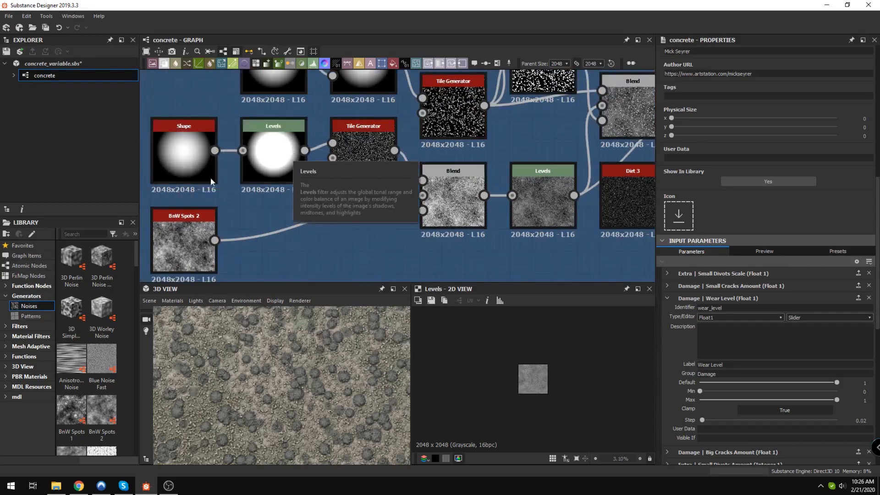
scroll(246, 355, up, 3)
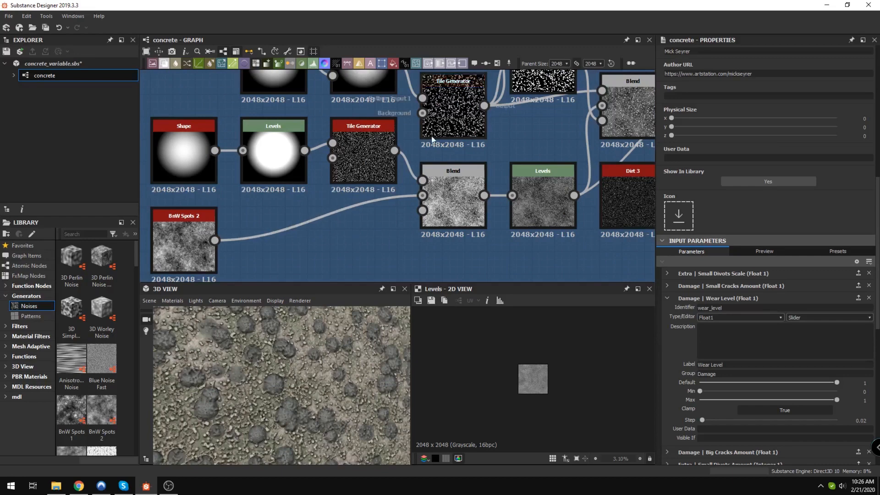
Step: Disconnect the smaller-dot Tile Generator from the Damage Pattern's Blend, inspect the 3D material, and undo the disconnection
drag(422, 180, 362, 222)
scroll(238, 390, down, 3)
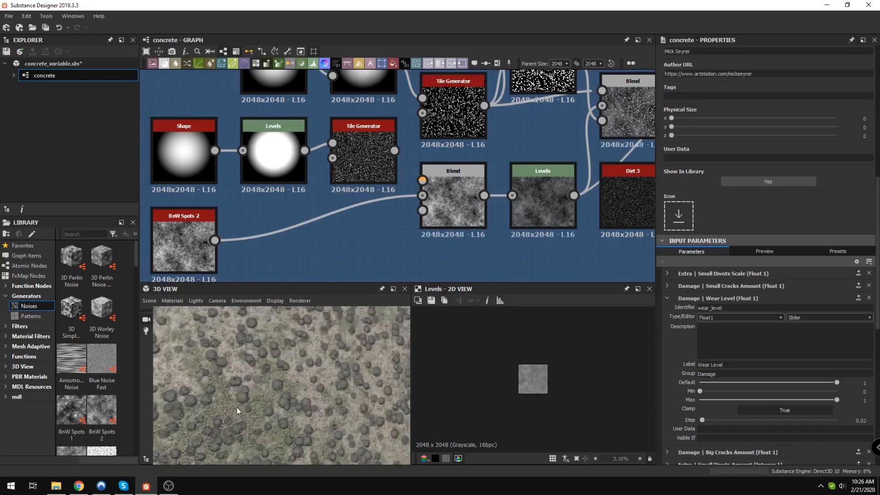
key(ctrl+z)
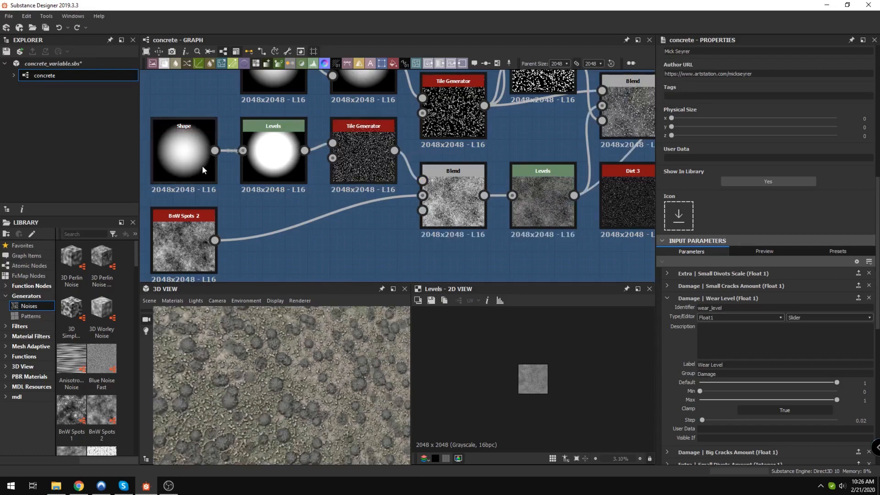
Step: Preview the Damage Pattern's smaller-dot Tile Generator, the Blend combining it with BnW Spots 2, and the following Levels node
click(367, 160)
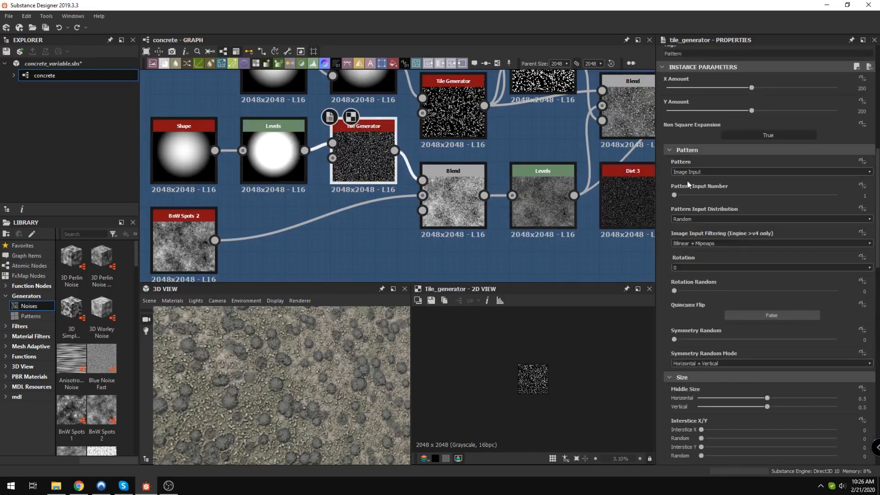
scroll(549, 407, up, 10)
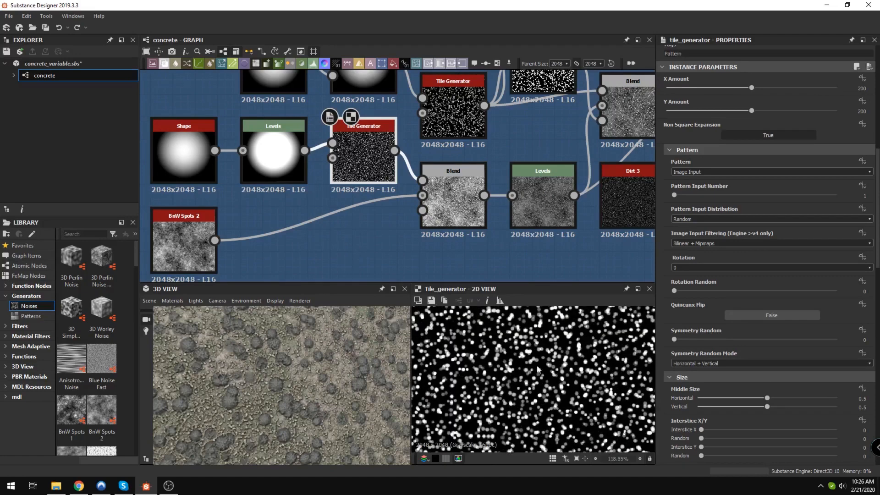
click(444, 200)
scroll(464, 361, down, 3)
middle_drag(462, 206, 419, 146)
middle_drag(480, 150, 422, 177)
middle_drag(242, 184, 359, 183)
middle_drag(518, 177, 304, 216)
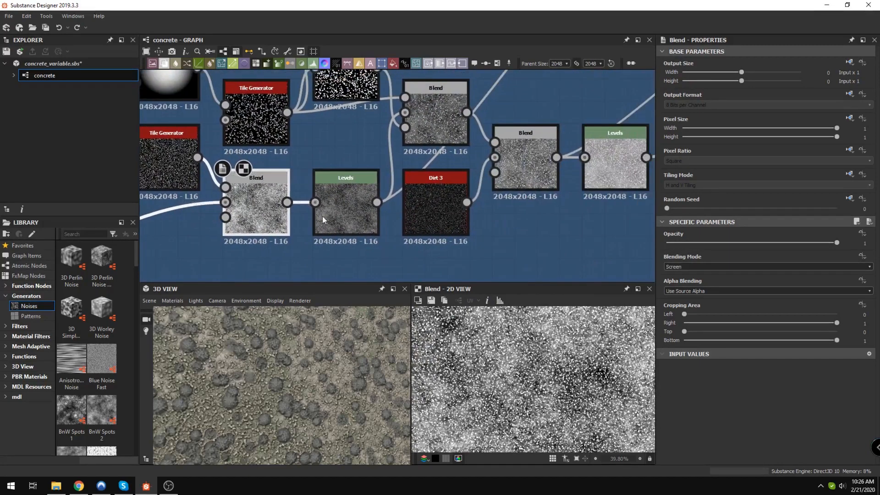
scroll(335, 216, up, 2)
scroll(379, 177, down, 2)
click(364, 192)
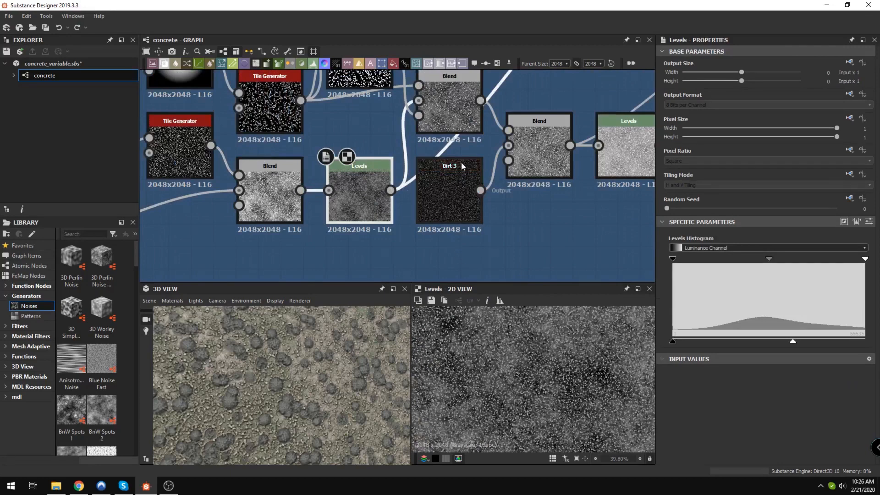
Step: Move the Dirt 3 node, the Blend it feeds and the final Levels lower to spread out the Damage Pattern graph
scroll(435, 255, down, 3)
click(442, 244)
drag(441, 243, 441, 294)
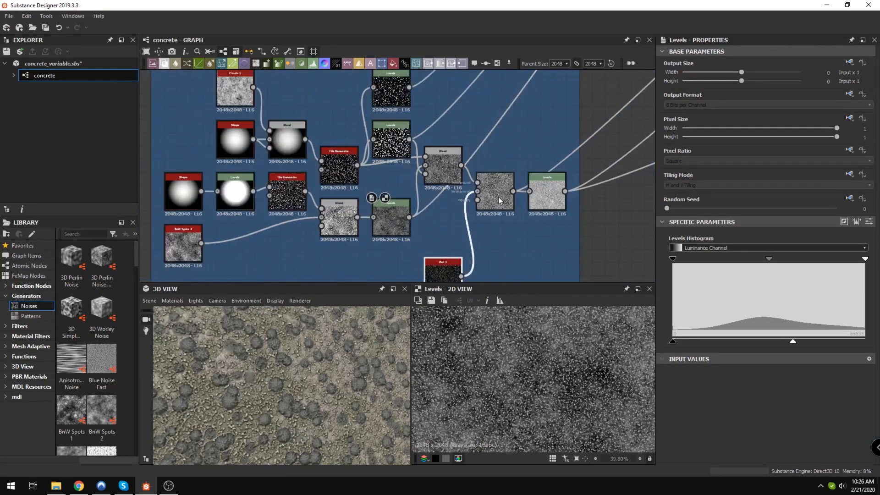
drag(499, 197, 506, 236)
drag(544, 200, 596, 256)
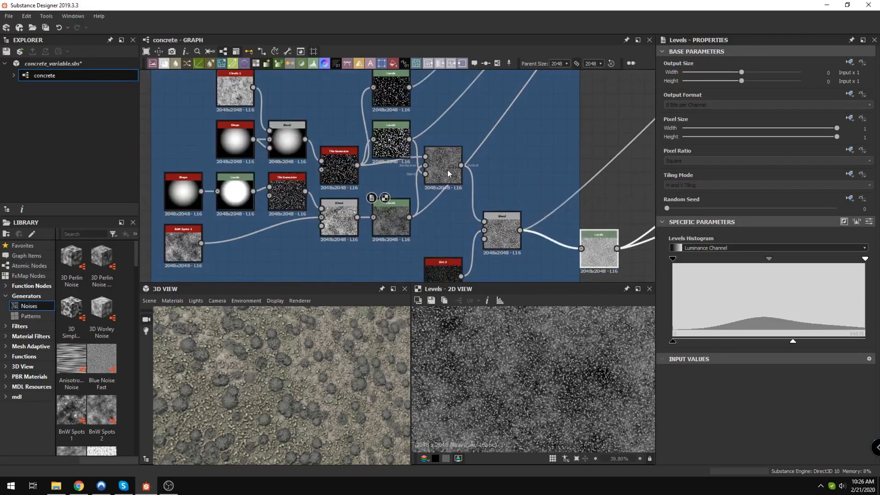
Step: Preview the Damage Pattern's Blend that combines the Shape with Clouds 1
scroll(450, 201, up, 2)
scroll(447, 208, down, 1)
mouse_move(447, 208)
middle_down()
mouse_move(481, 248)
mouse_move(470, 276)
mouse_move(444, 196)
mouse_move(457, 196)
middle_up()
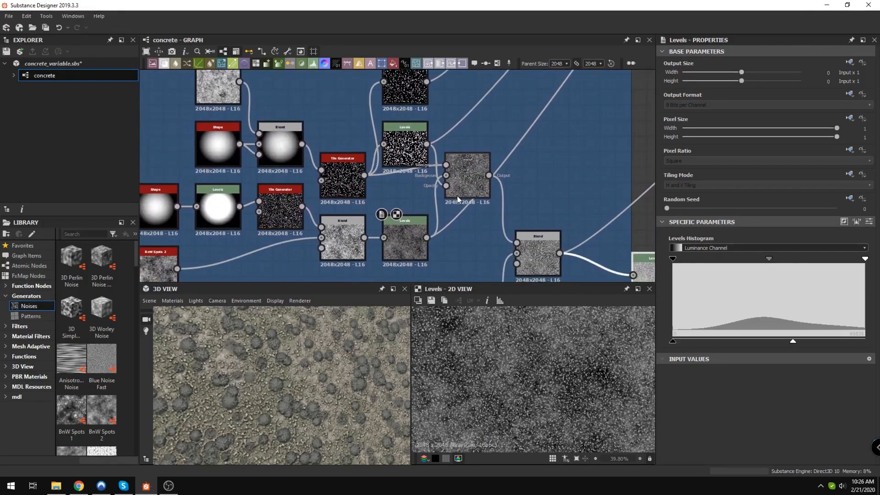
middle_drag(279, 195, 303, 247)
scroll(249, 199, up, 1)
scroll(249, 200, up, 2)
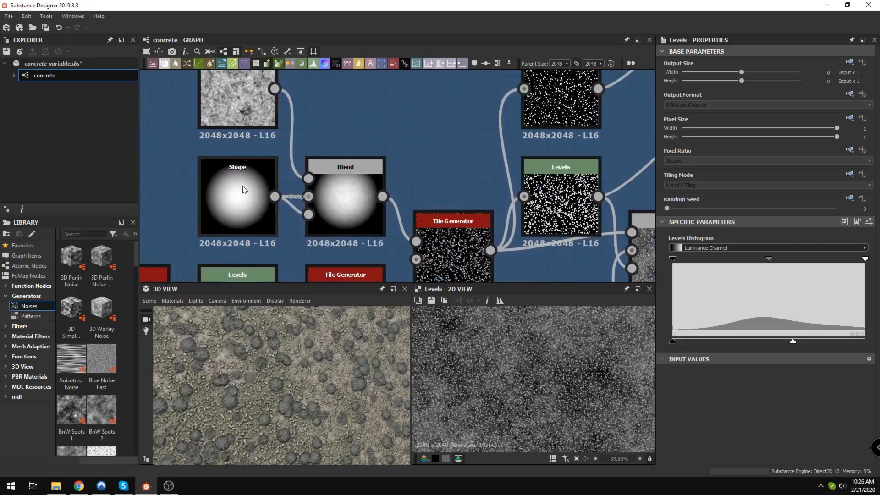
middle_drag(169, 146, 204, 183)
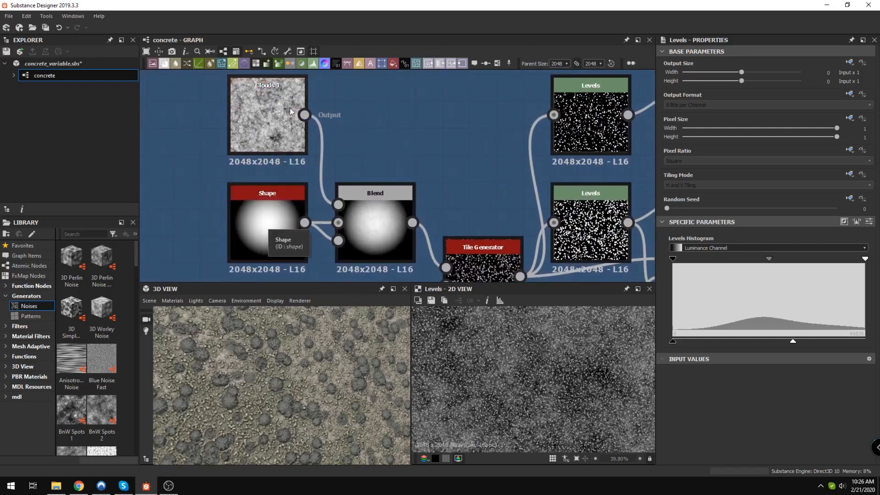
double_click(367, 209)
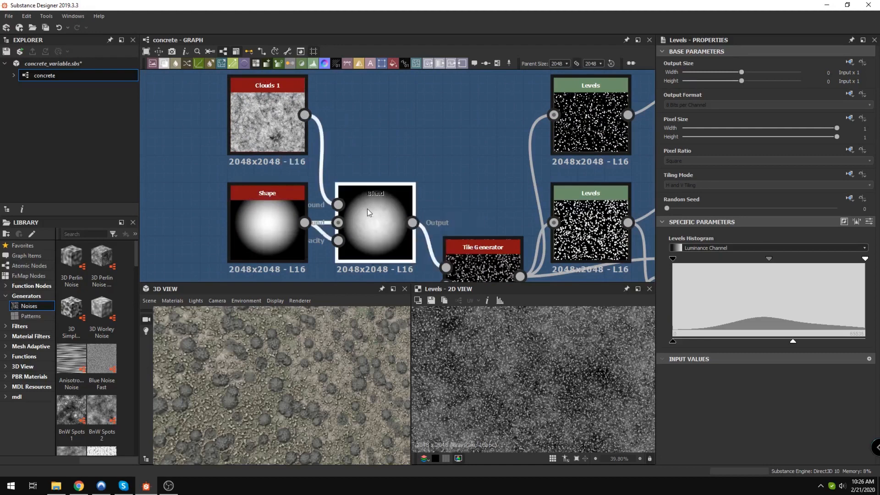
scroll(511, 357, down, 8)
scroll(522, 371, up, 2)
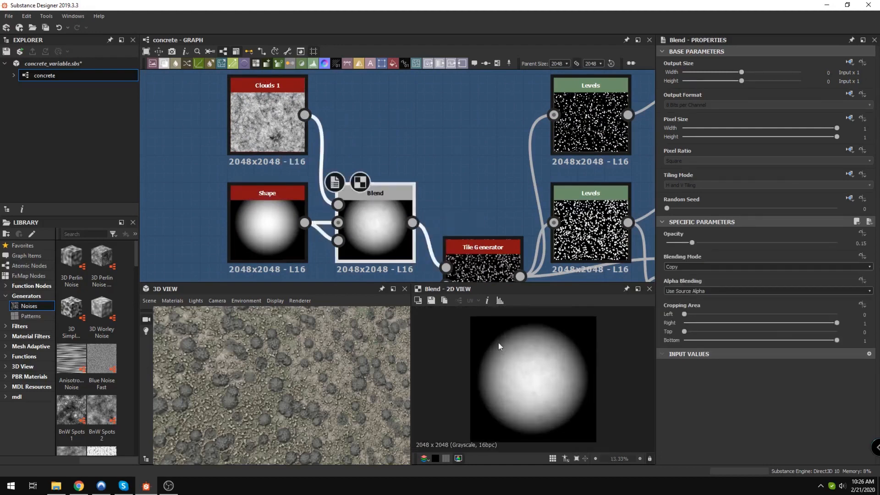
Step: Preview the Damage Pattern's larger-dot Tile Generator fed by the Shape and Clouds 1 Blend, and examine the 3D material
middle_drag(480, 262, 365, 182)
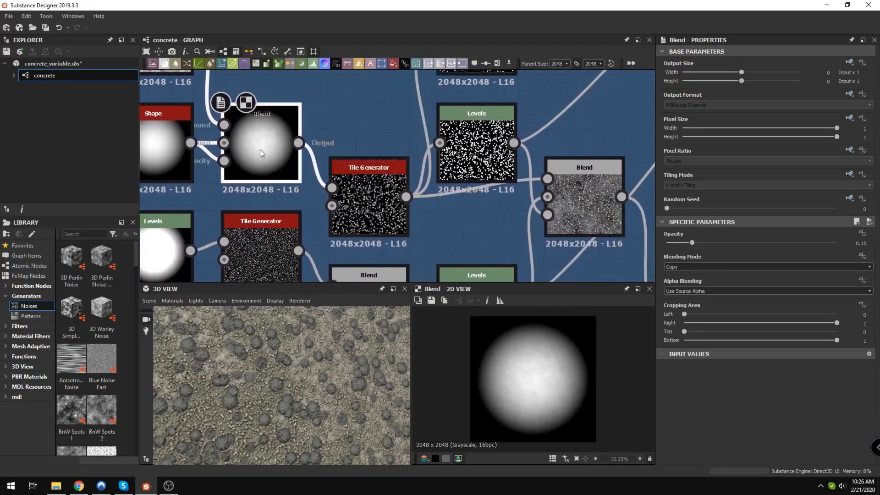
click(363, 198)
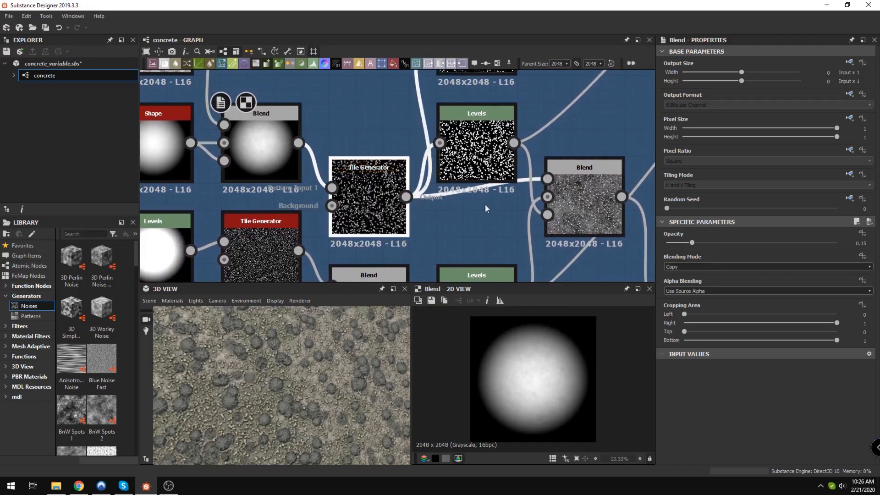
scroll(527, 372, up, 5)
scroll(559, 362, up, 2)
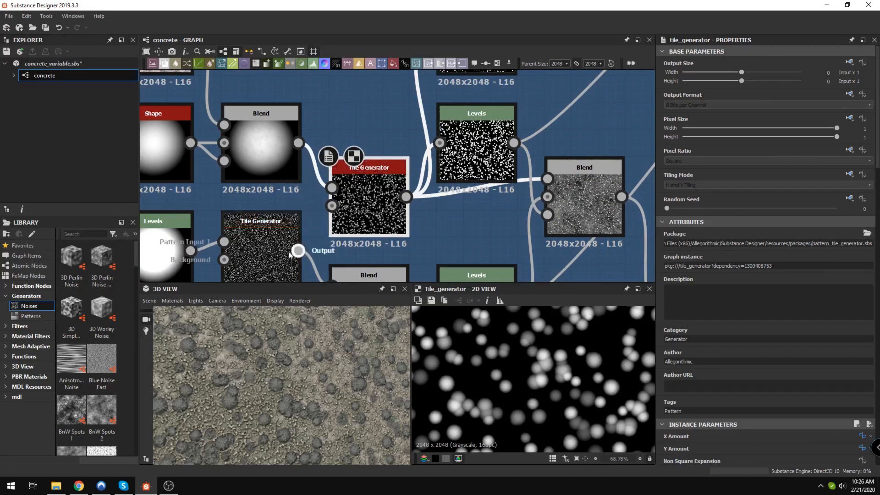
scroll(246, 389, down, 3)
middle_drag(524, 206, 423, 193)
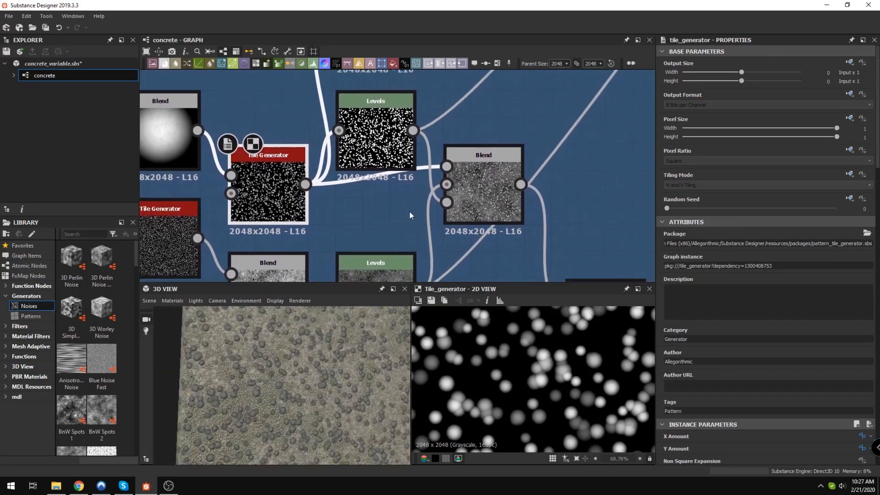
Step: Preview the Levels node brightening the larger dots and the Blend that combines them with the smaller-dot pattern
click(372, 147)
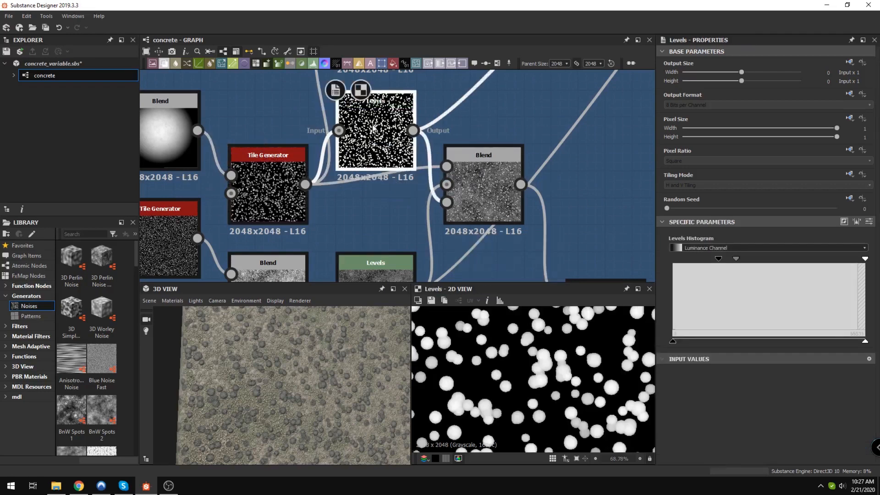
scroll(591, 358, down, 3)
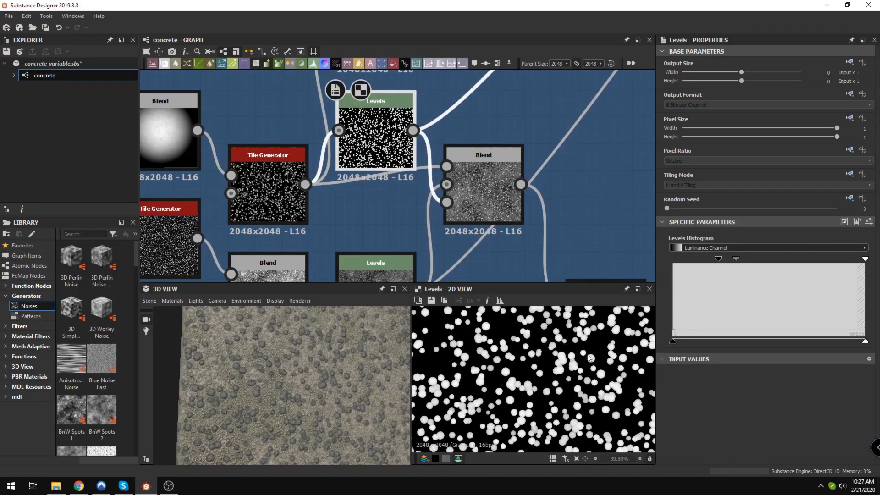
scroll(532, 364, down, 3)
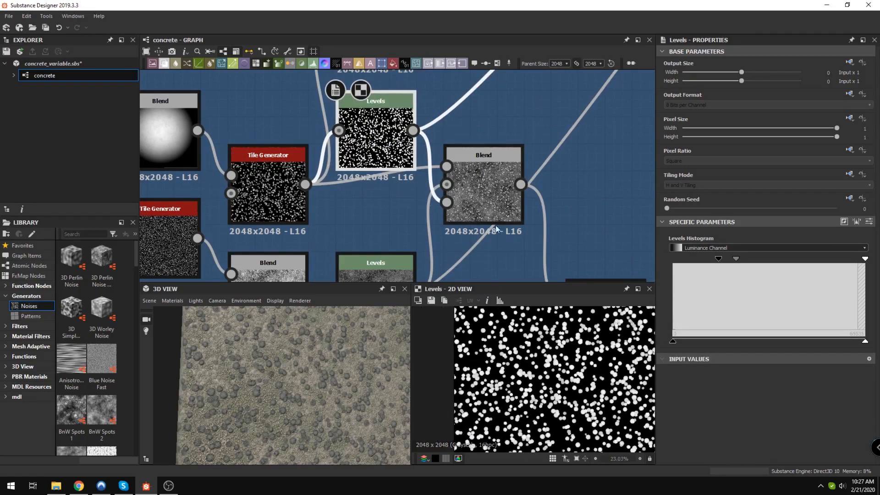
double_click(482, 175)
scroll(571, 370, up, 4)
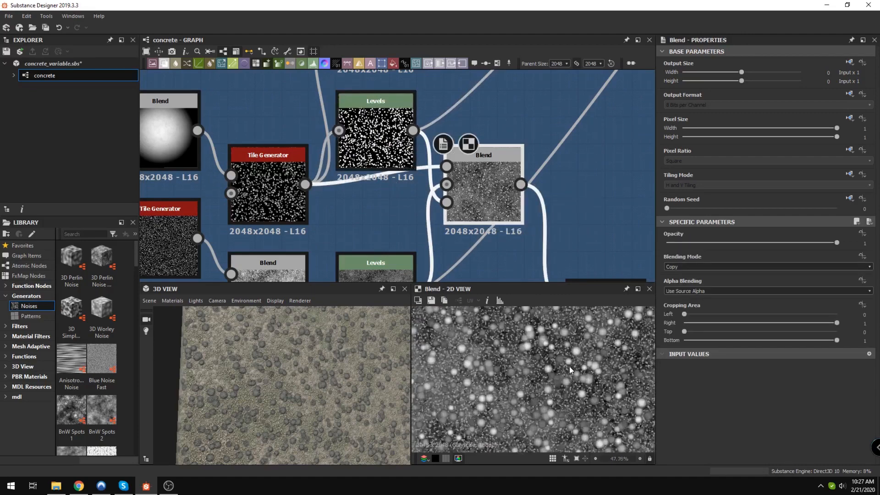
Step: Preview the Damage Pattern's uppermost Levels node and trace its output connection to the Base Color frame
scroll(379, 178, down, 2)
middle_drag(377, 185, 369, 231)
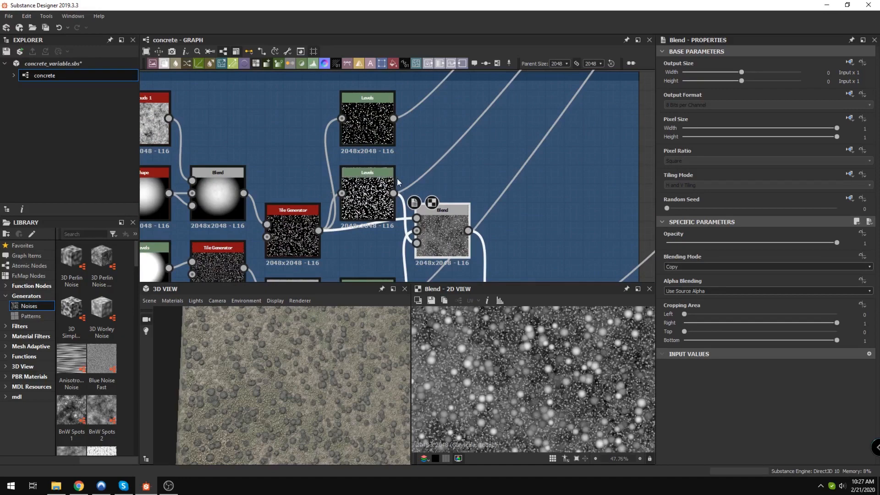
double_click(355, 123)
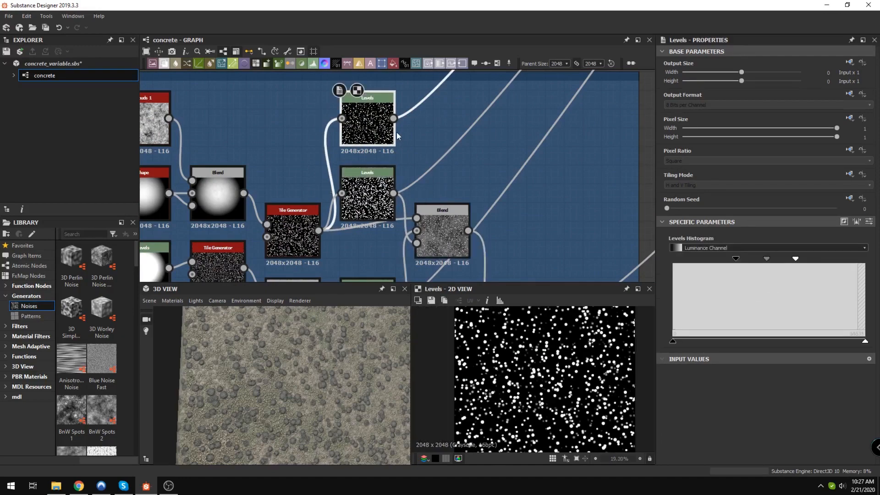
middle_drag(397, 132, 385, 207)
scroll(385, 206, down, 3)
middle_drag(321, 115, 419, 180)
middle_drag(458, 92, 390, 220)
middle_drag(508, 108, 450, 224)
middle_drag(550, 80, 514, 140)
scroll(513, 142, up, 2)
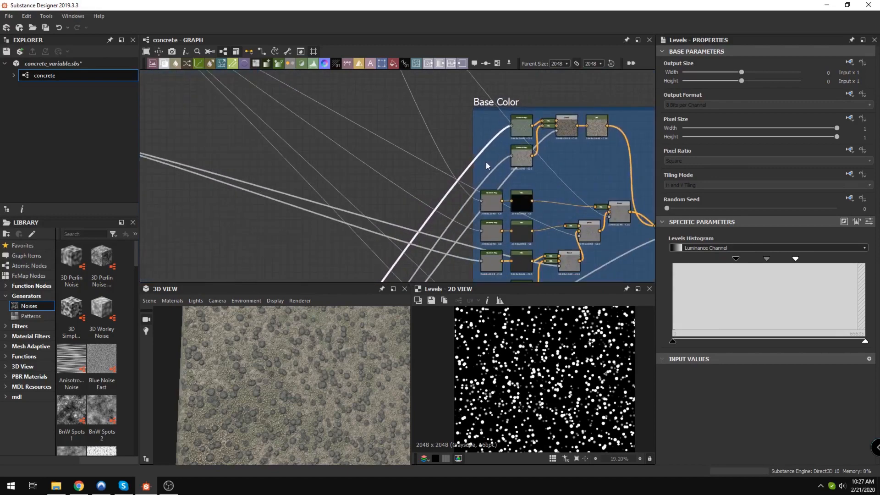
scroll(503, 192, down, 2)
middle_drag(503, 191, 587, 69)
middle_drag(457, 214, 397, 226)
middle_drag(484, 182, 508, 192)
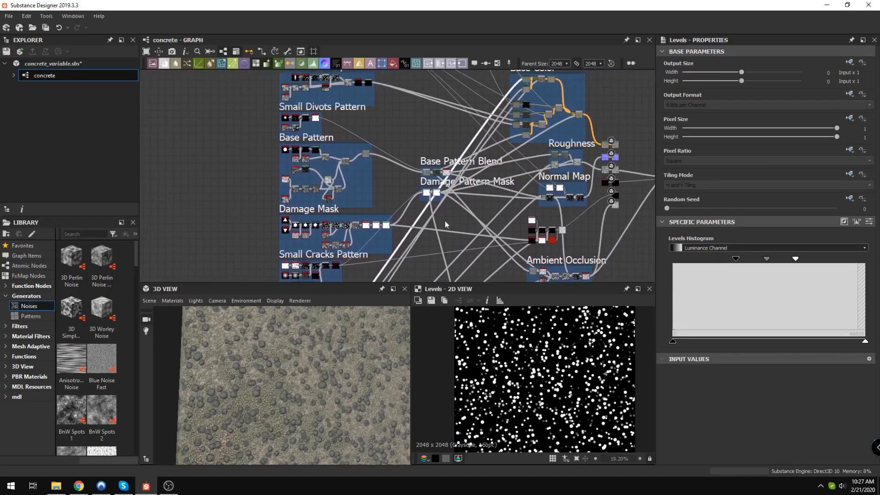
Step: Inspect the properties of the Damage Pattern's larger-dot Levels, the Blend it feeds and the final Levels node
middle_drag(445, 224, 512, 185)
middle_drag(440, 256, 422, 202)
middle_drag(495, 270, 444, 216)
scroll(445, 215, up, 2)
scroll(327, 248, up, 5)
click(307, 149)
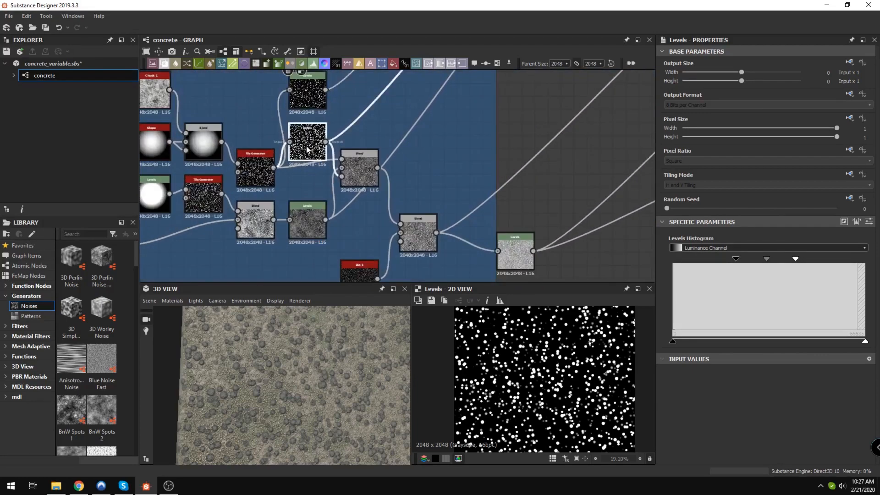
click(360, 169)
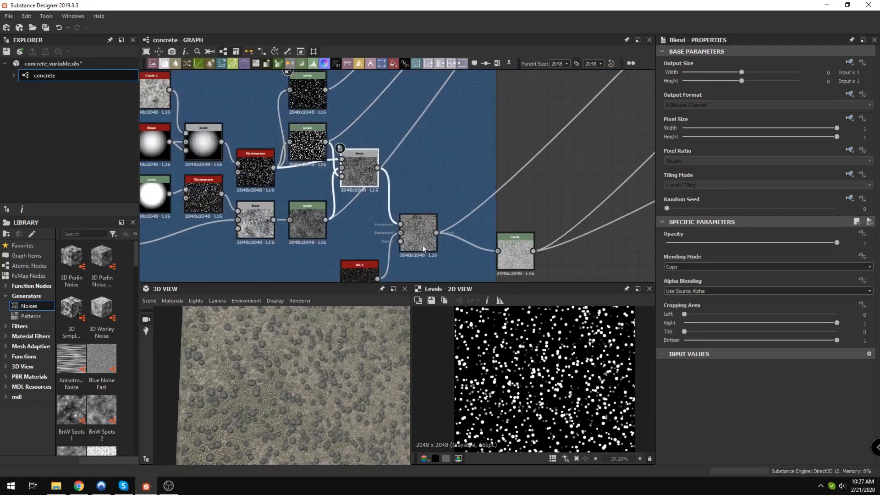
click(520, 261)
scroll(502, 205, down, 3)
drag(594, 242, 482, 182)
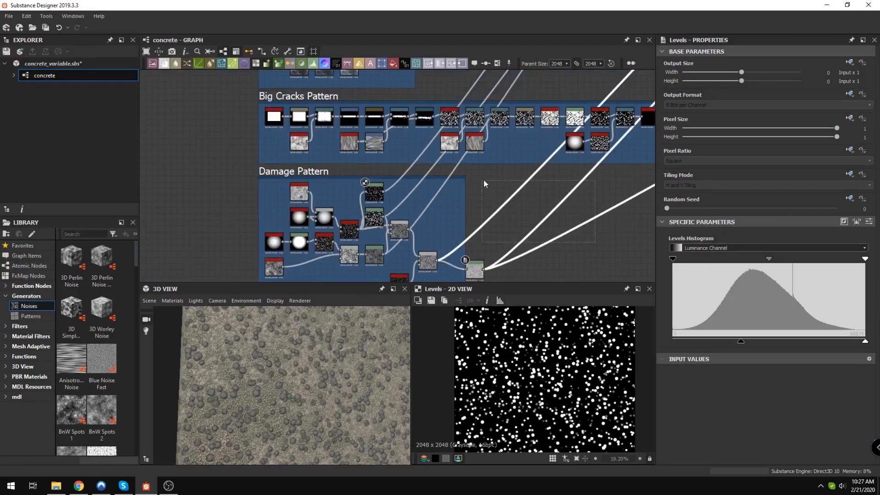
Step: Move the final Levels node back toward the Damage Pattern frame's lower corner, below the Dirt 3 Blend, and preview its output
scroll(544, 201, down, 3)
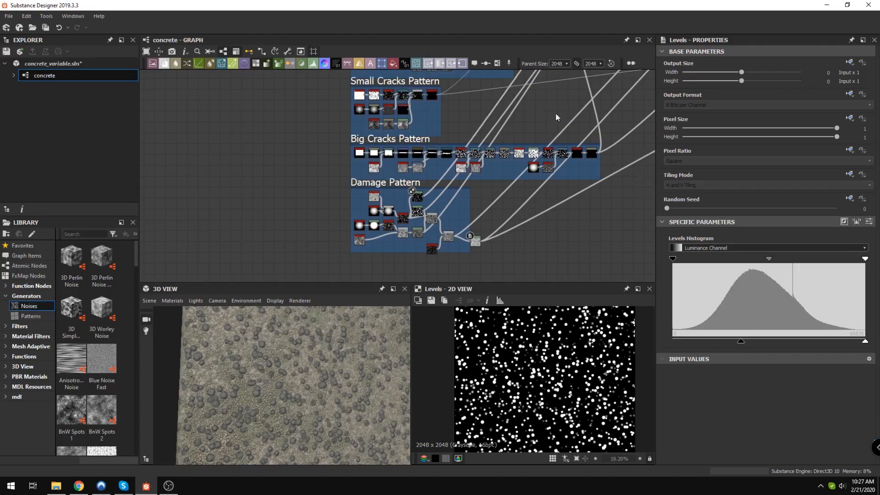
scroll(466, 254, up, 5)
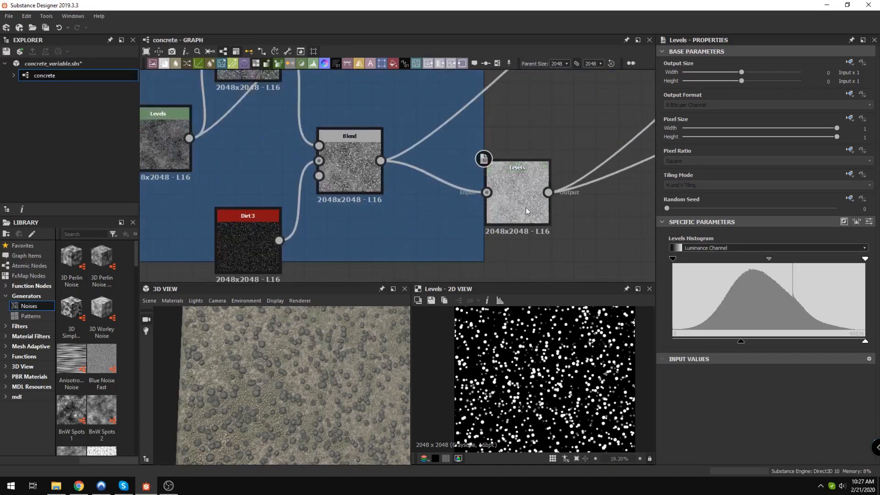
drag(411, 223, 428, 216)
double_click(428, 216)
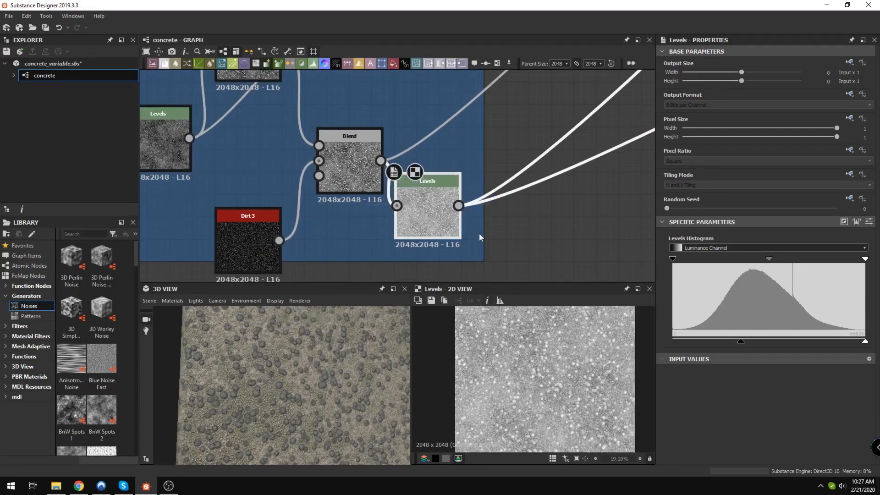
scroll(463, 229, down, 1)
drag(450, 224, 459, 264)
Step: Compare the previews of the Dirt 3 Blend and the final Levels node of the Damage Pattern
double_click(372, 161)
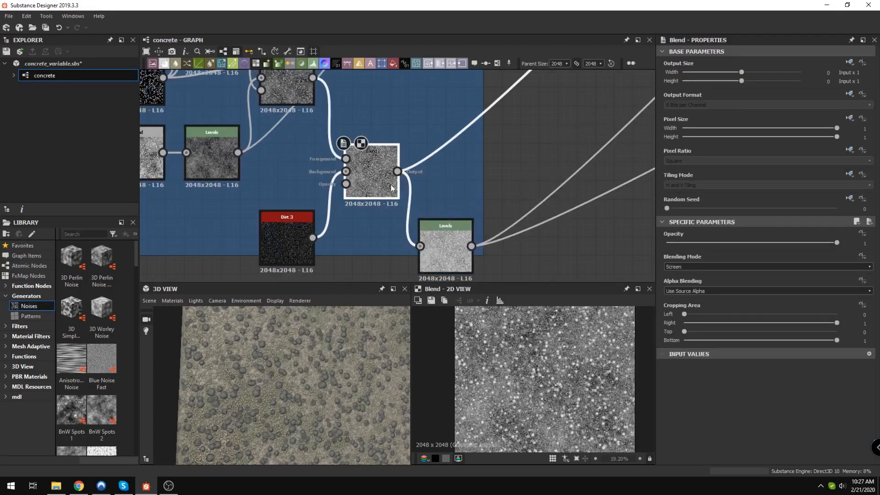
double_click(460, 245)
double_click(378, 176)
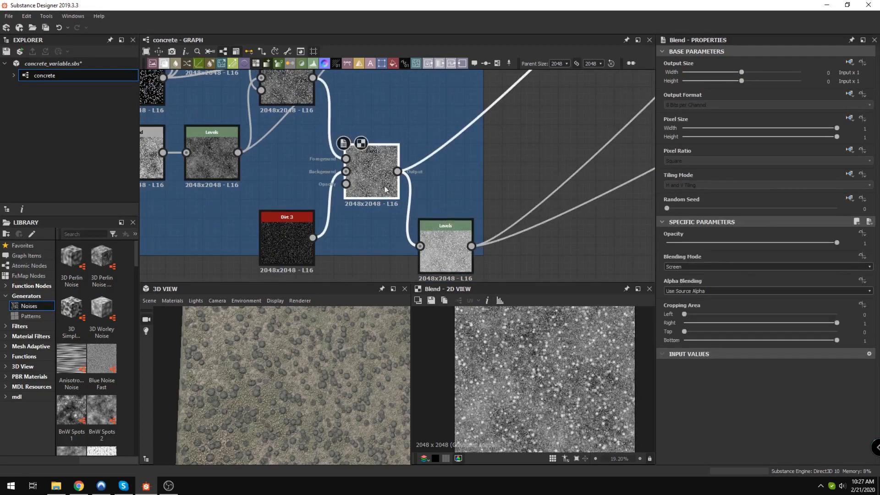
double_click(452, 260)
scroll(513, 372, down, 2)
scroll(513, 373, up, 5)
scroll(513, 372, down, 5)
drag(317, 365, 265, 382)
scroll(392, 218, down, 6)
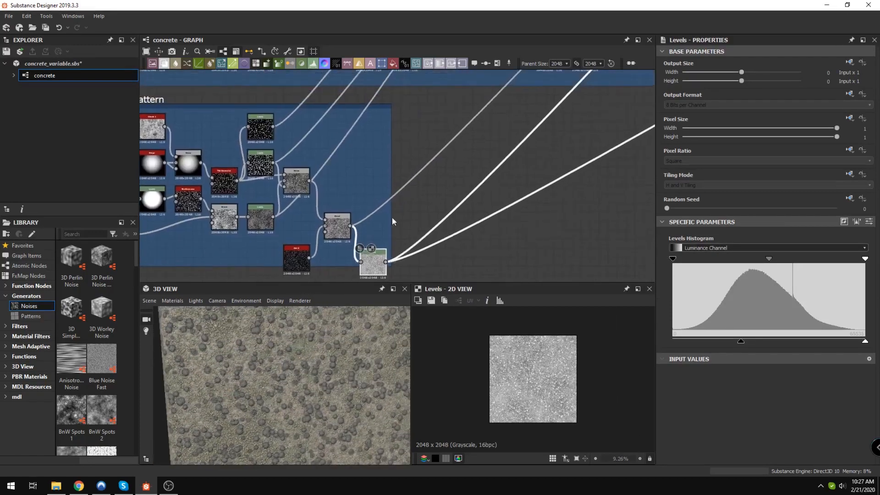
Step: Select all nodes of the Damage Pattern frame and examine the fully worn material in 3D
middle_drag(410, 208, 366, 246)
scroll(366, 247, down, 2)
middle_drag(455, 199, 503, 146)
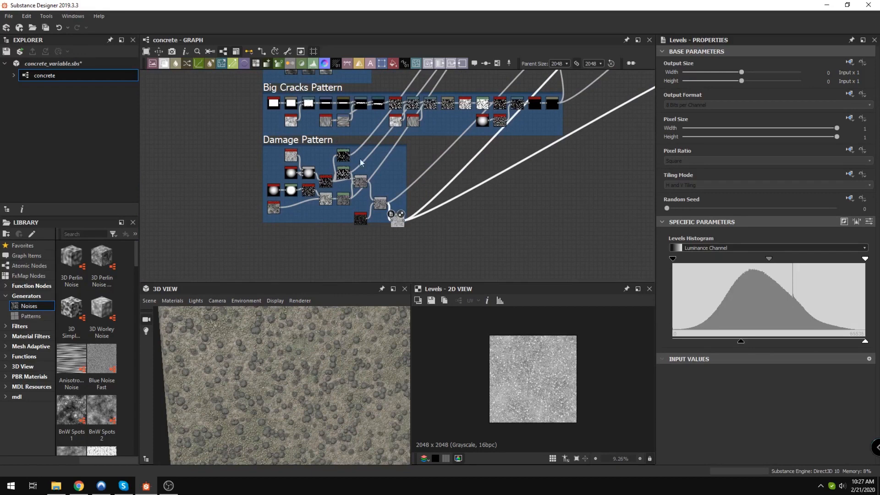
middle_drag(231, 144, 276, 151)
drag(481, 251, 238, 149)
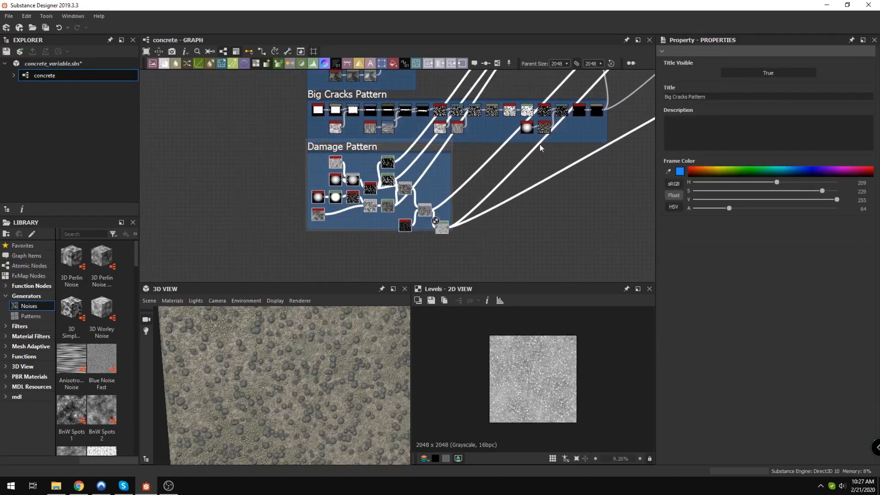
drag(227, 356, 272, 389)
middle_drag(488, 186, 425, 230)
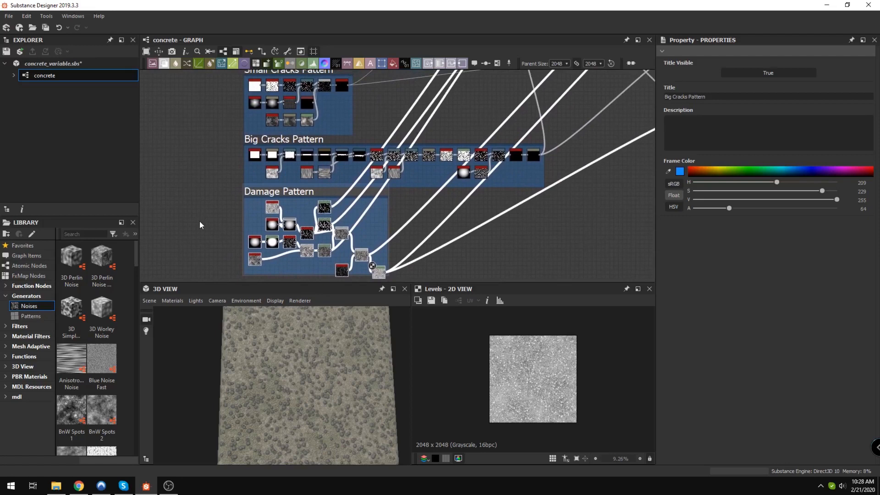
Step: Set the graph's Damage Wear Level input parameter to a default of 0.3 and a maximum of 0.4, and inspect the material
click(214, 180)
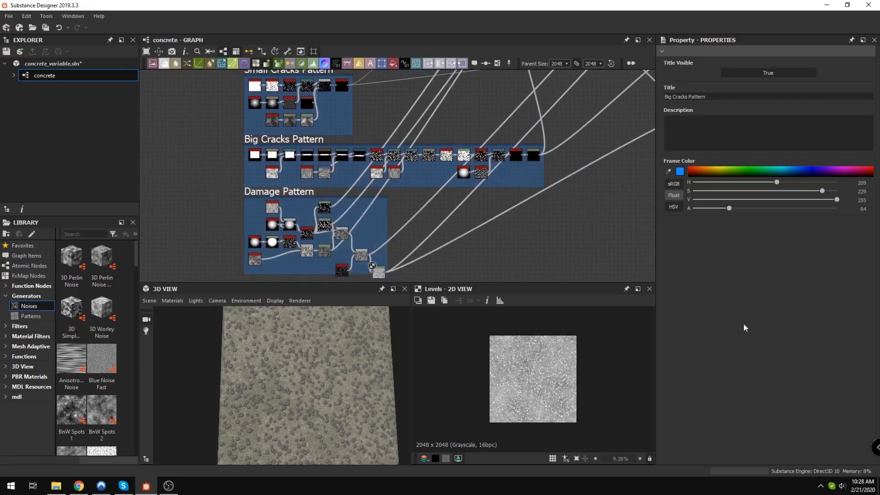
scroll(721, 304, down, 5)
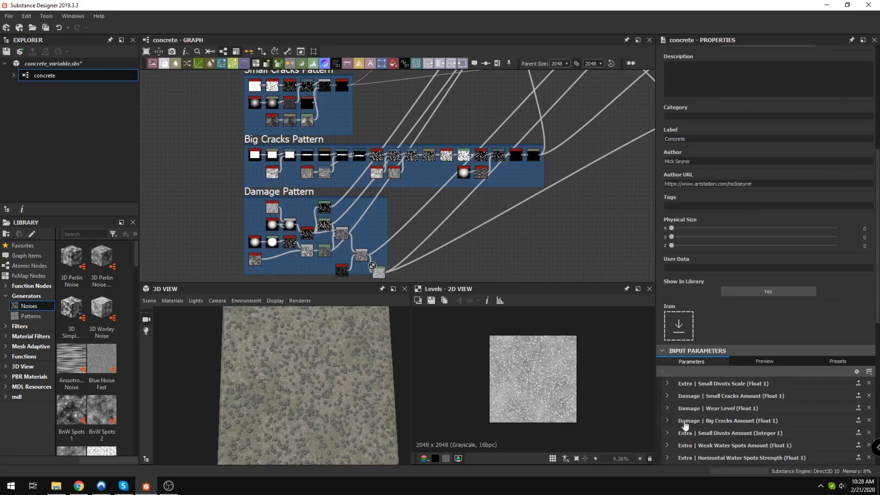
click(674, 418)
click(673, 418)
click(668, 409)
scroll(802, 413, down, 4)
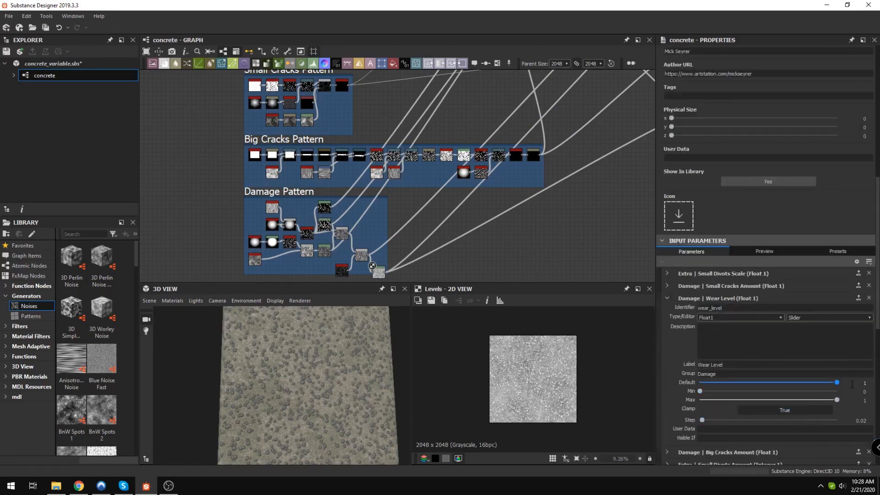
click(854, 383)
text(.3)
key(Return)
text(.4)
key(Return)
scroll(299, 396, up, 4)
Step: Look over the Damage Mask, Small Cracks Pattern, Big Cracks Pattern and Damage Pattern frames in the graph
middle_drag(351, 200, 309, 232)
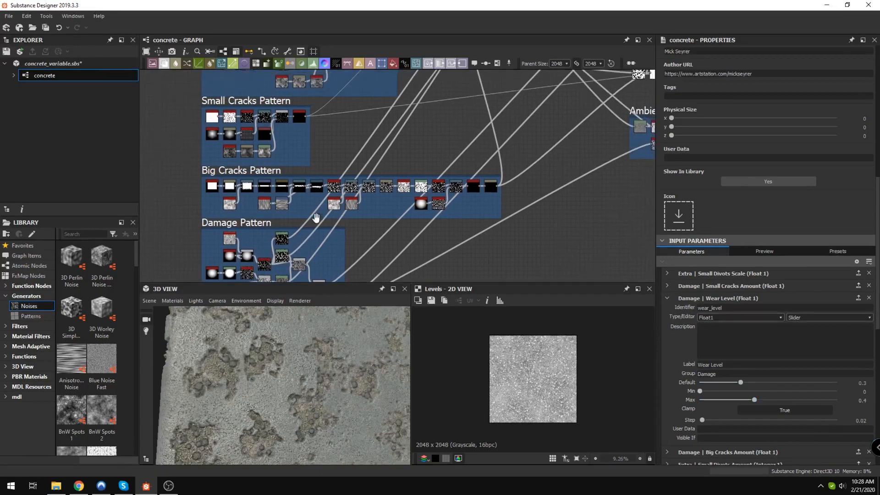
scroll(322, 204, down, 3)
middle_drag(426, 183, 426, 183)
scroll(426, 183, up, 2)
middle_drag(370, 165, 468, 180)
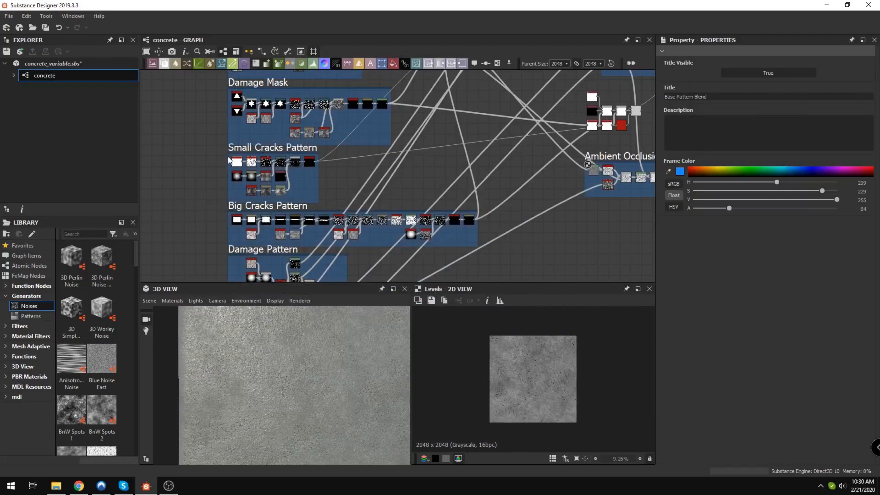
middle_drag(445, 177, 447, 179)
scroll(447, 179, up, 1)
middle_drag(304, 179, 348, 185)
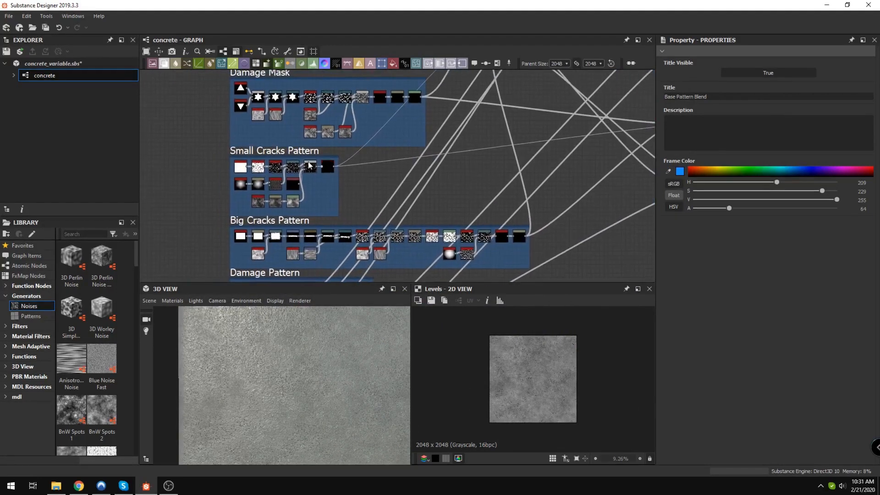
scroll(234, 163, down, 1)
drag(224, 85, 531, 257)
click(175, 169)
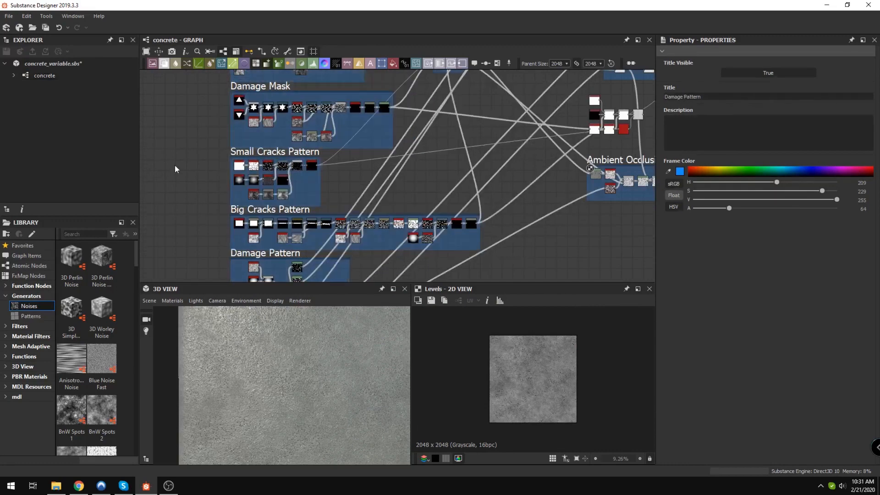
middle_drag(198, 144, 224, 161)
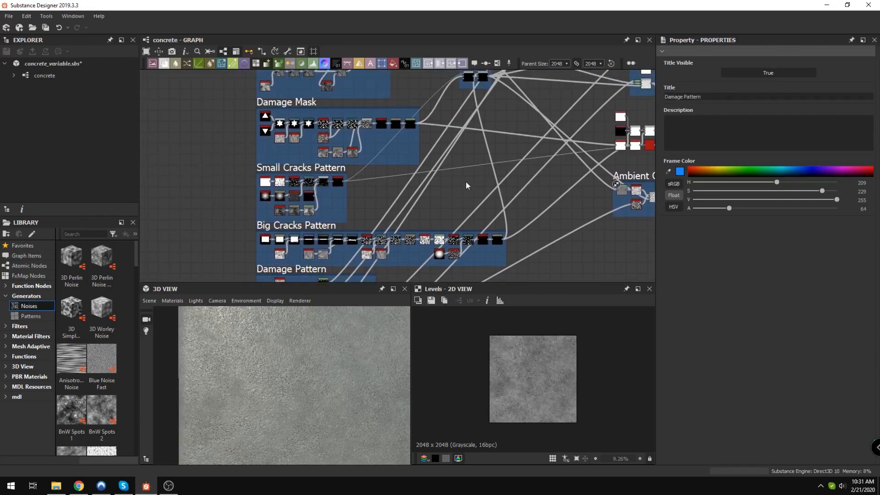
mouse_move(467, 224)
middle_down()
mouse_move(486, 188)
mouse_move(490, 195)
mouse_move(472, 213)
middle_up()
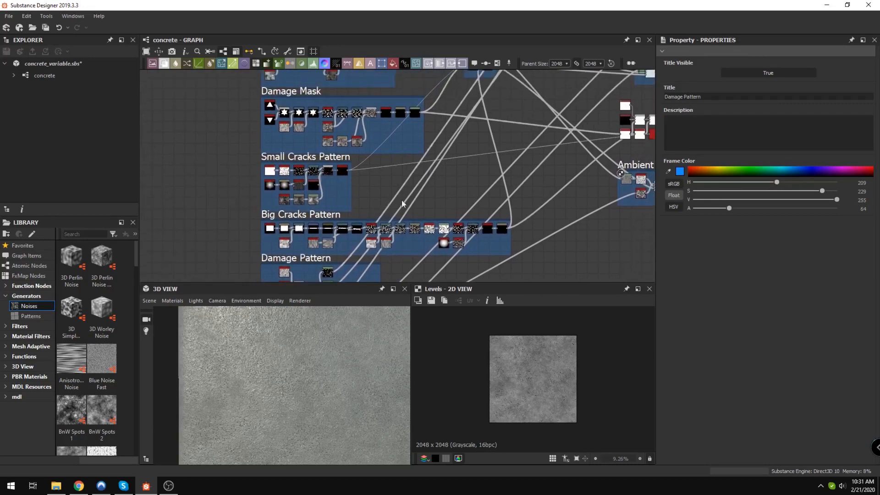
Step: Select the Damage Mask frame's nodes, trace their output connections and inspect the two Blend nodes in the Damage Pattern Mask frame
drag(263, 109, 422, 147)
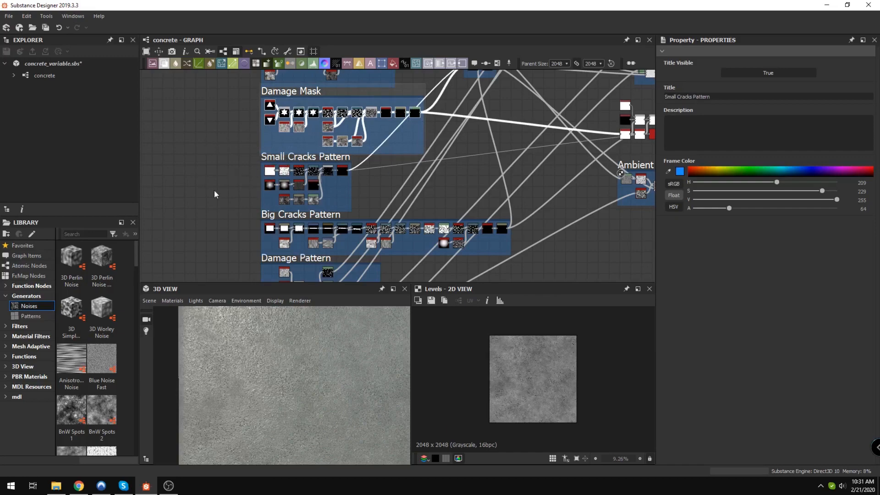
middle_drag(403, 193, 383, 243)
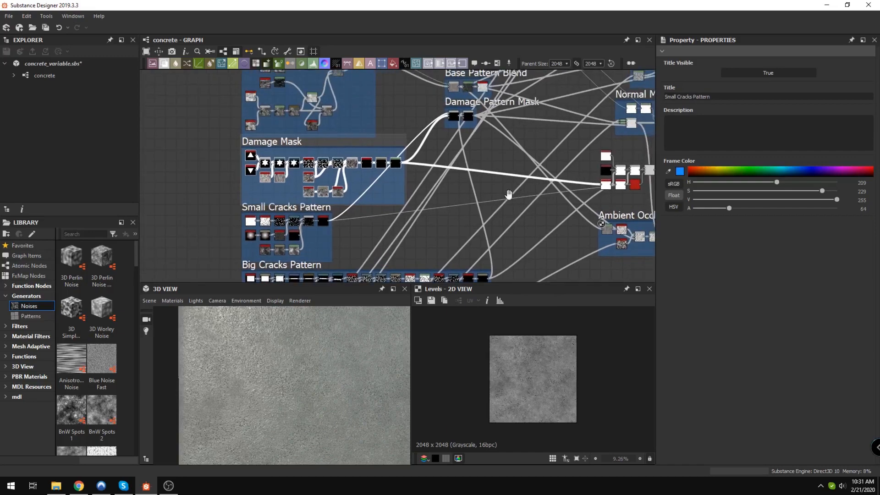
scroll(431, 194, up, 5)
middle_drag(510, 156, 509, 227)
click(356, 121)
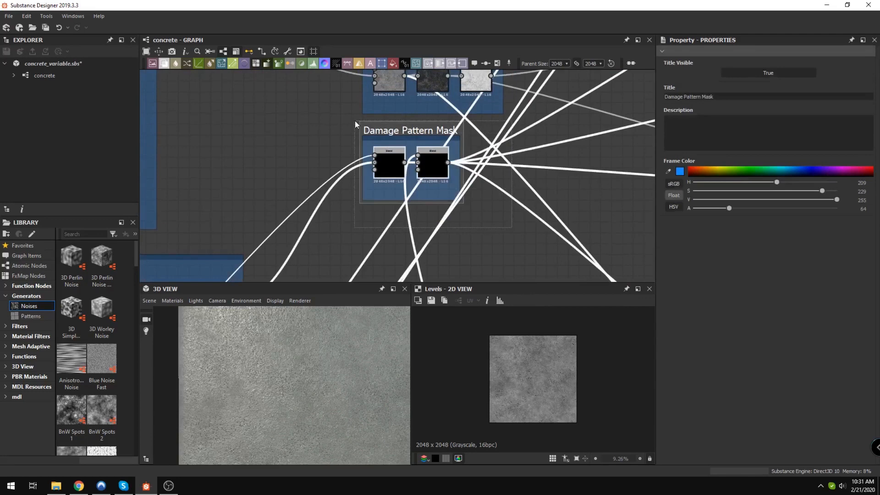
scroll(427, 183, up, 3)
click(240, 100)
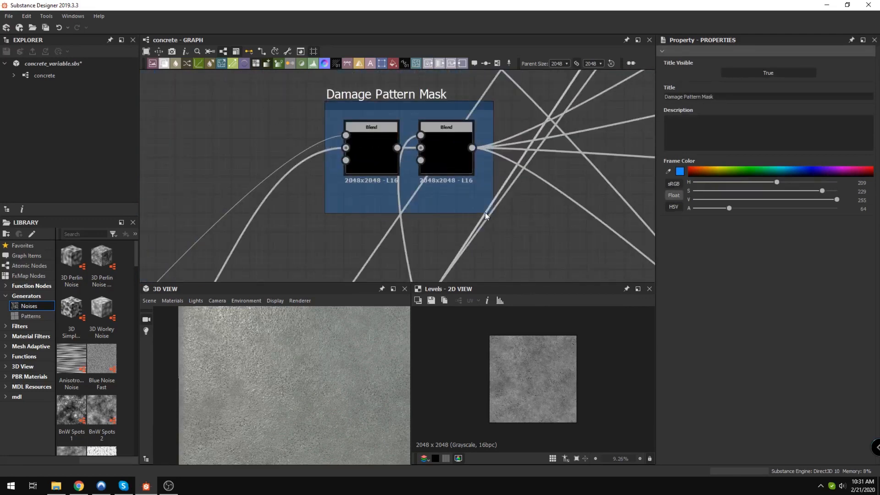
Step: Return to the damage frames, highlight the crack pattern frames and review how they connect to the rest of the graph
scroll(485, 213, down, 5)
middle_drag(485, 213, 551, 114)
scroll(523, 176, down, 3)
middle_drag(322, 227, 320, 159)
drag(185, 102, 320, 266)
middle_drag(298, 229, 317, 232)
scroll(303, 181, down, 3)
click(220, 151)
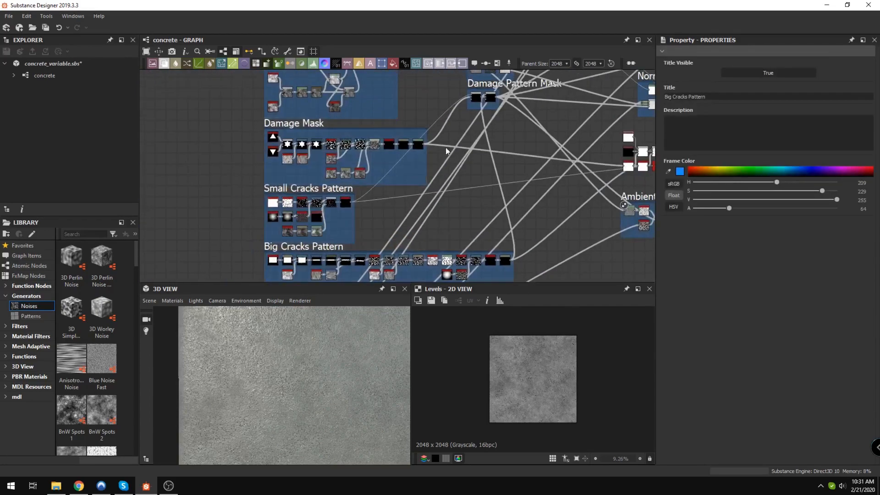
Step: Preview the Blend that combines the two Polygon 1 triangles into a star in the Damage Mask frame
scroll(277, 140, up, 5)
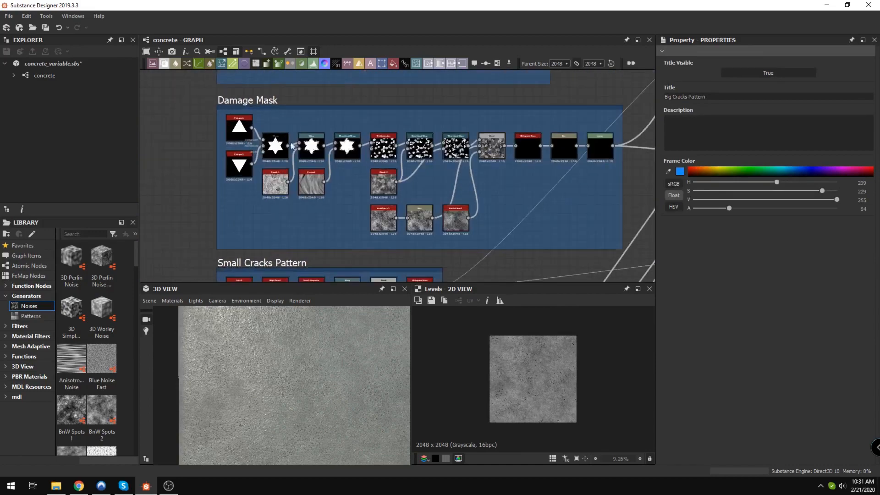
scroll(244, 181, up, 2)
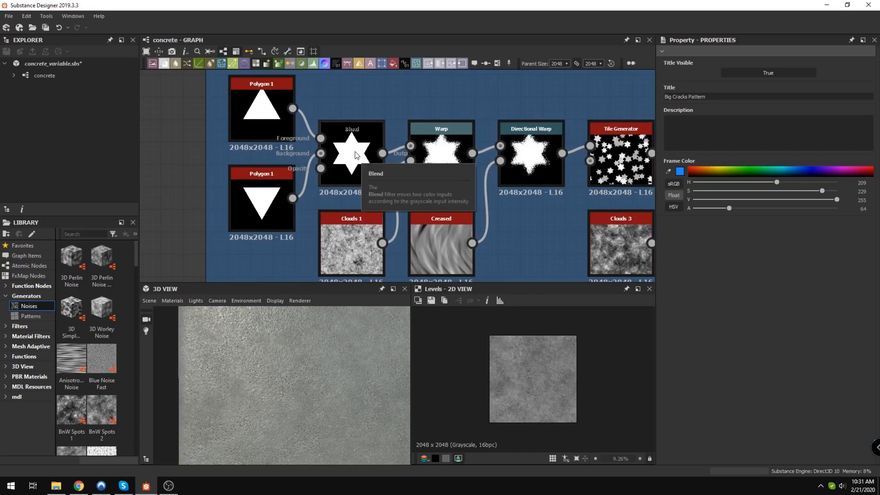
double_click(356, 139)
scroll(527, 379, up, 2)
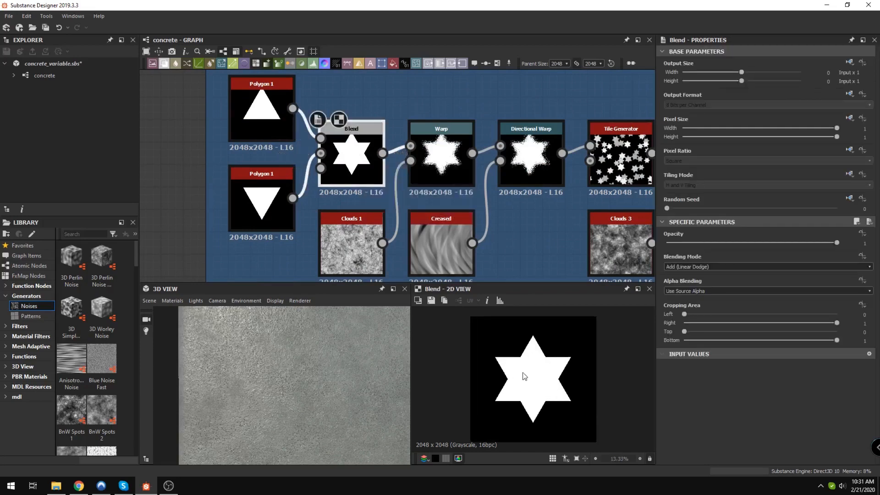
Step: Set the default of the graph's Damage Wear Level input parameter to 0.3
click(165, 167)
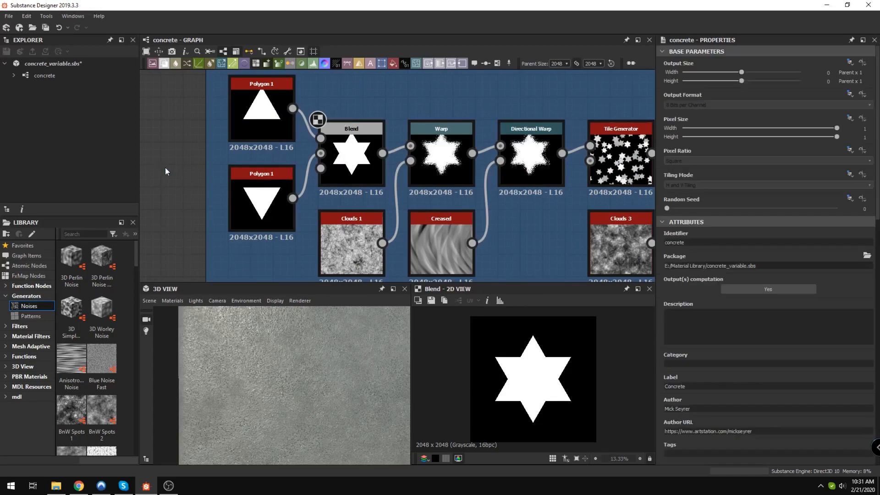
scroll(706, 333, down, 8)
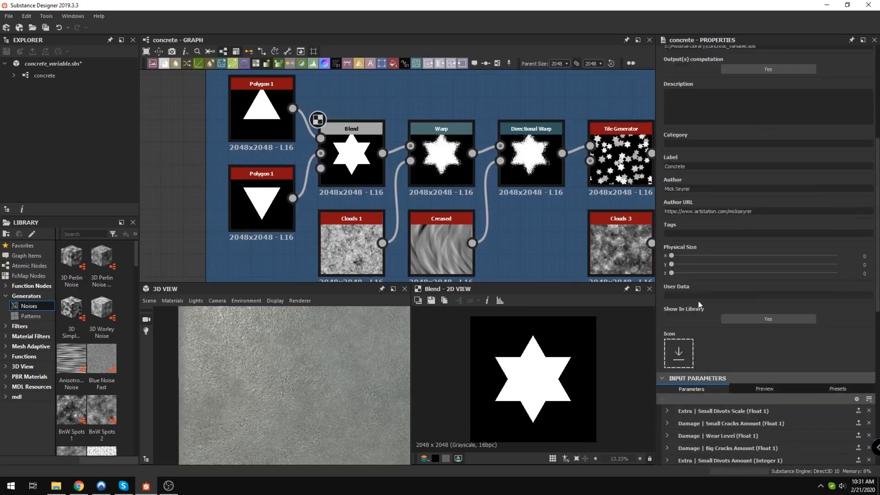
click(670, 354)
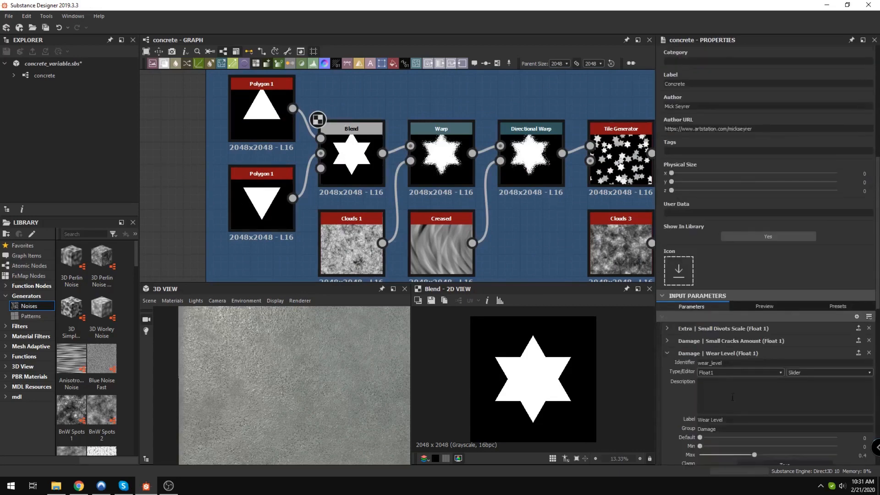
scroll(775, 404, down, 2)
click(859, 383)
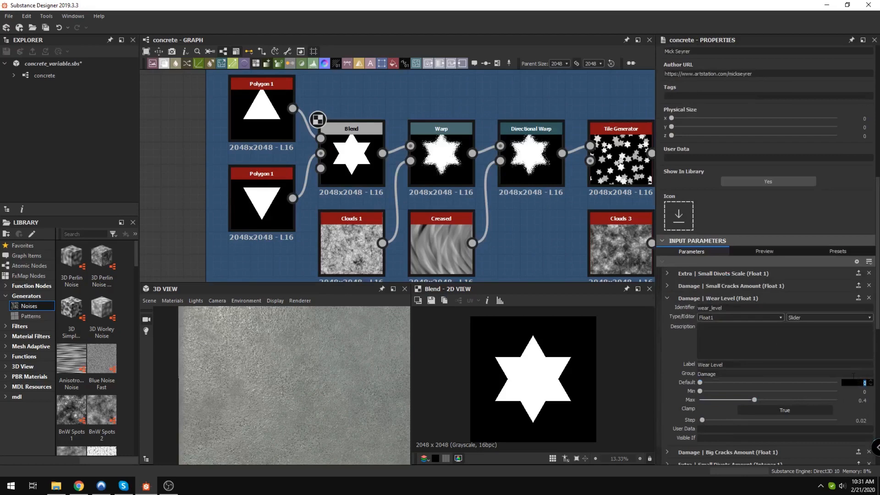
text(0.3)
key(Return)
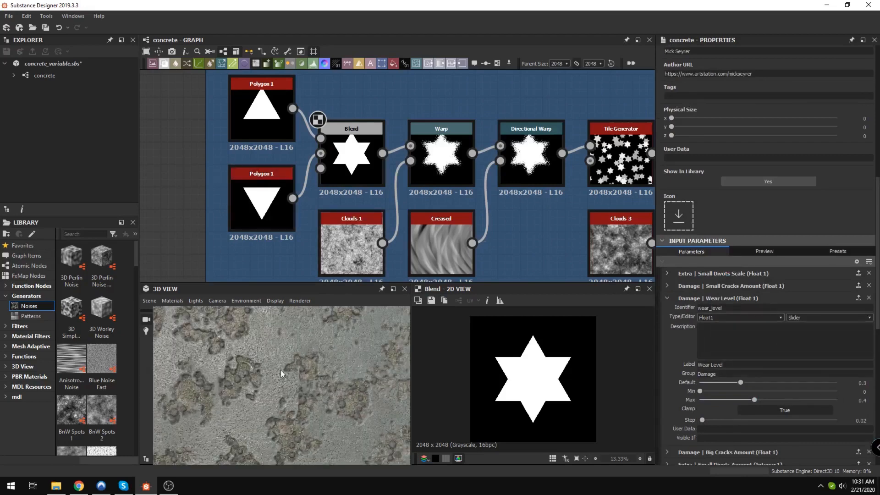
Step: Preview the Damage Mask's star Directional Warp and the two Directional Warps following the Tile Generator
middle_drag(456, 168, 382, 149)
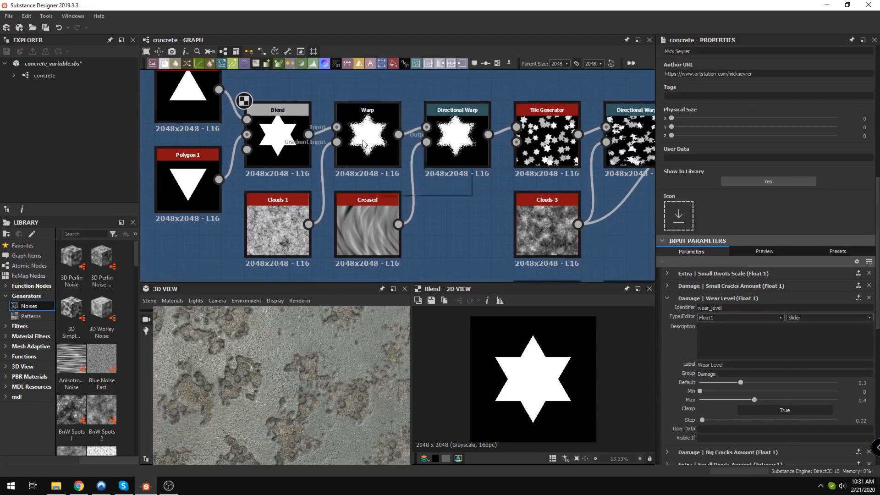
click(456, 151)
middle_drag(510, 195, 352, 211)
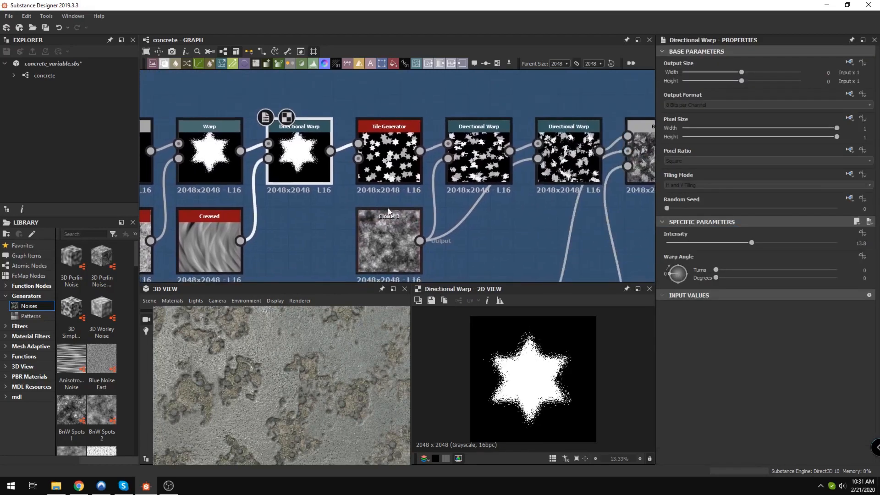
click(389, 164)
click(479, 157)
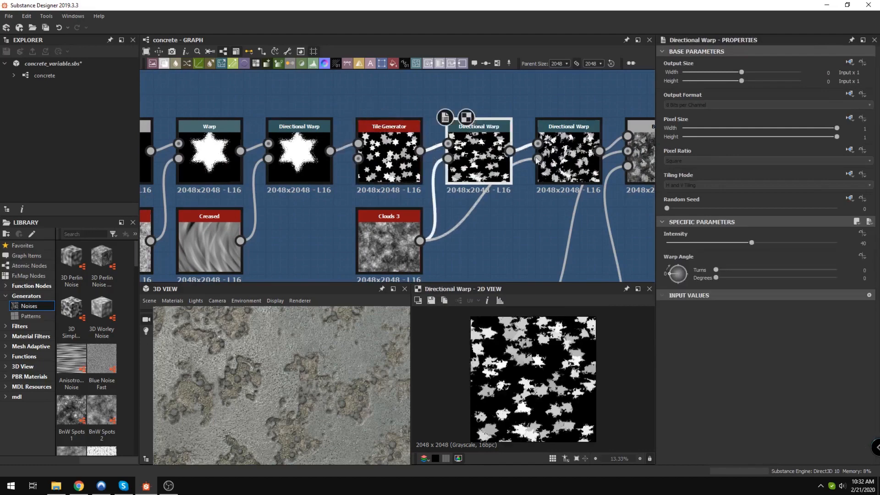
click(568, 158)
middle_drag(422, 211, 464, 198)
middle_drag(402, 195, 461, 174)
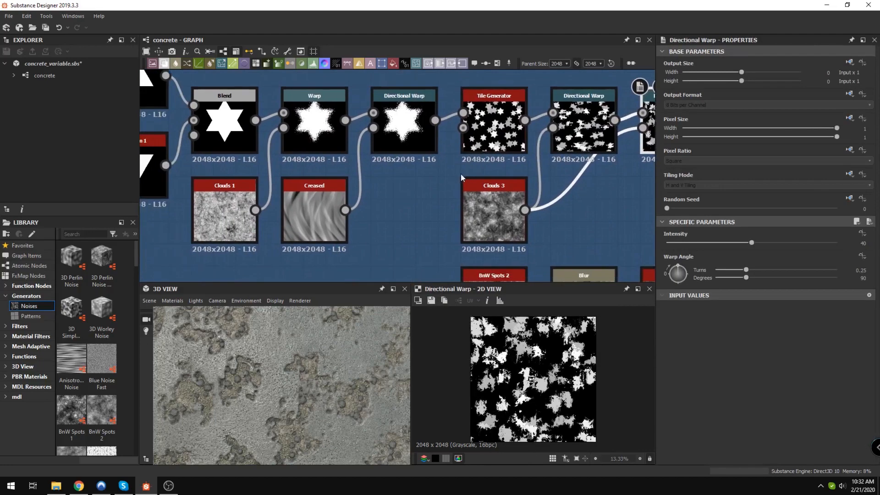
Step: Examine the second Directional Warp's edges close up and look over the Blend, Histogram Scan, Blur and Levels nodes following it
scroll(460, 174, down, 2)
middle_drag(530, 207, 369, 213)
scroll(472, 219, up, 5)
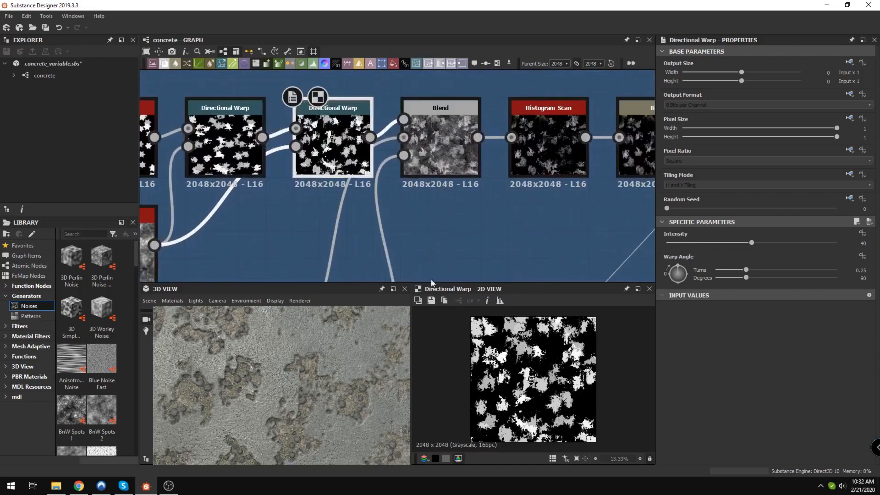
scroll(535, 368, up, 10)
scroll(544, 341, up, 5)
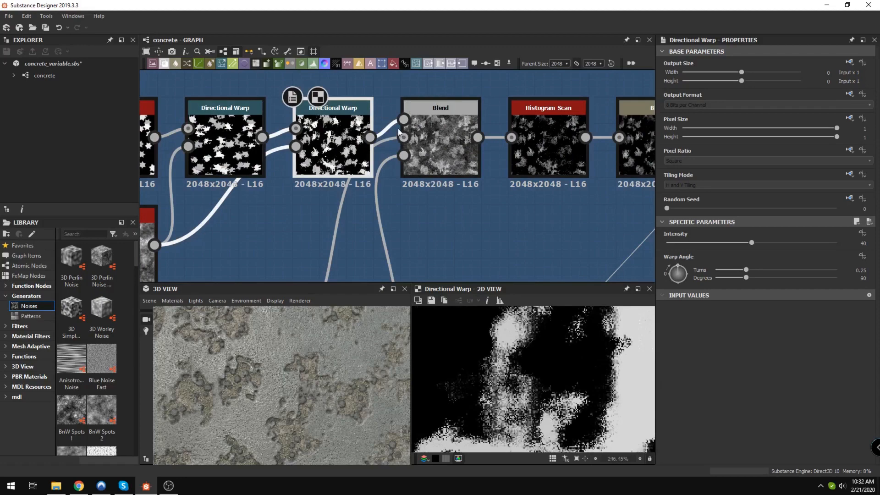
scroll(443, 184, down, 3)
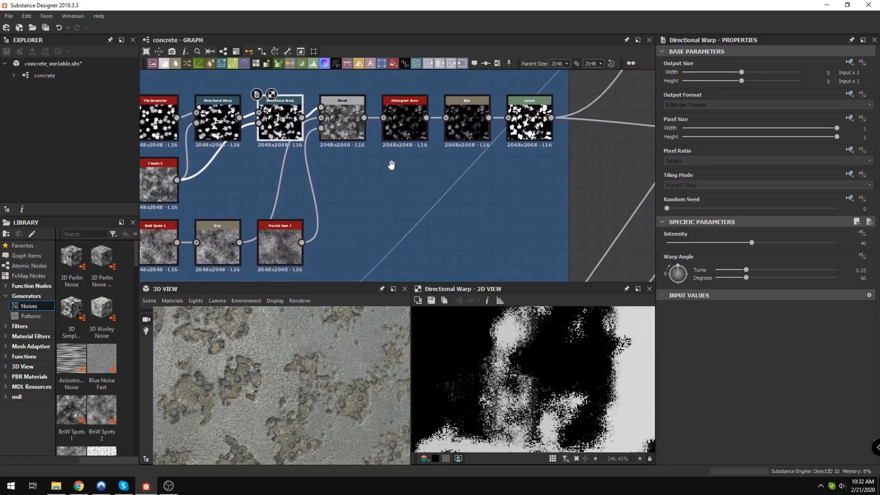
scroll(412, 161, up, 3)
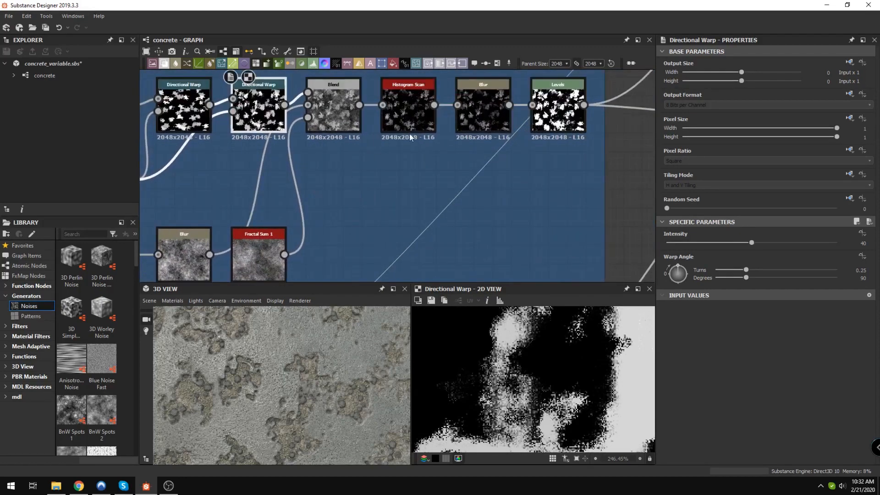
scroll(363, 122, down, 2)
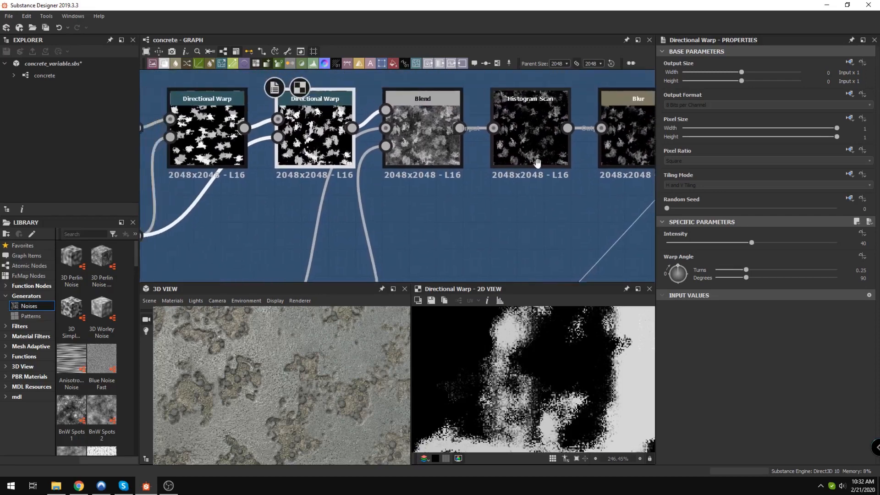
middle_drag(307, 203, 426, 182)
scroll(419, 177, up, 3)
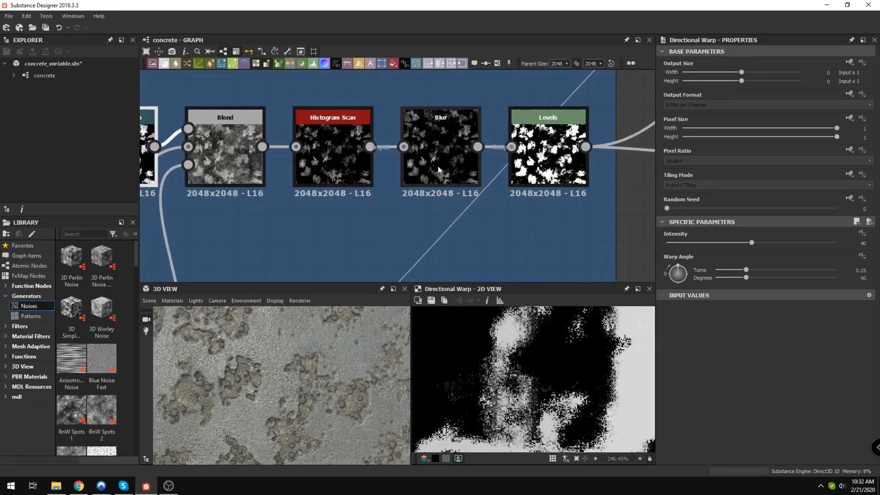
Step: Preview the Blur and the Histogram Scan of the Damage Mask, comparing their edges close up and viewing the whole scan
click(436, 166)
scroll(439, 166, down, 1)
middle_drag(250, 215, 320, 193)
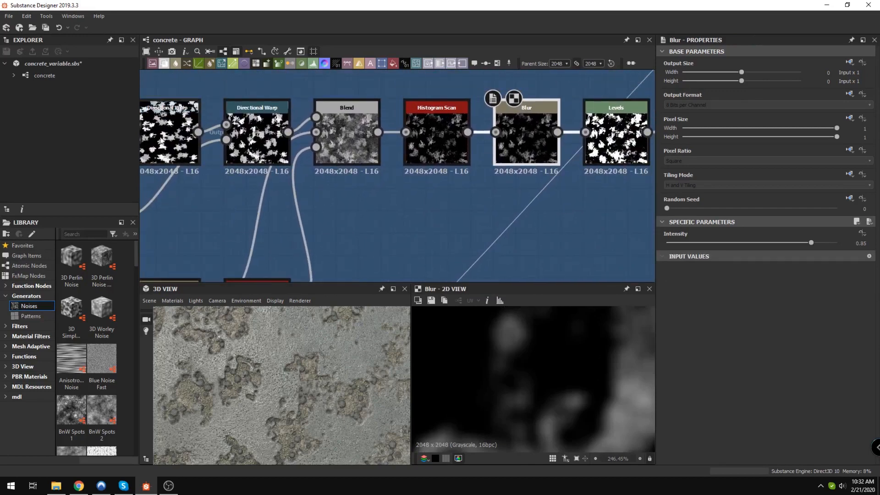
scroll(469, 177, up, 2)
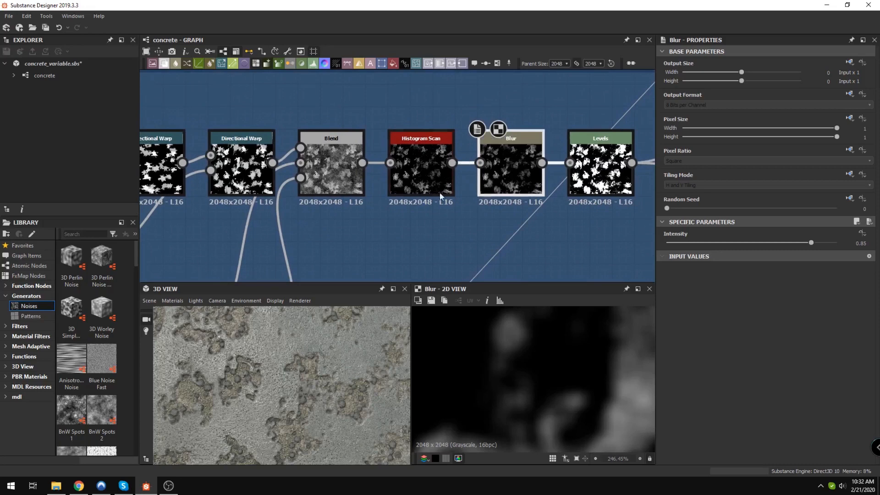
scroll(345, 187, up, 1)
click(464, 164)
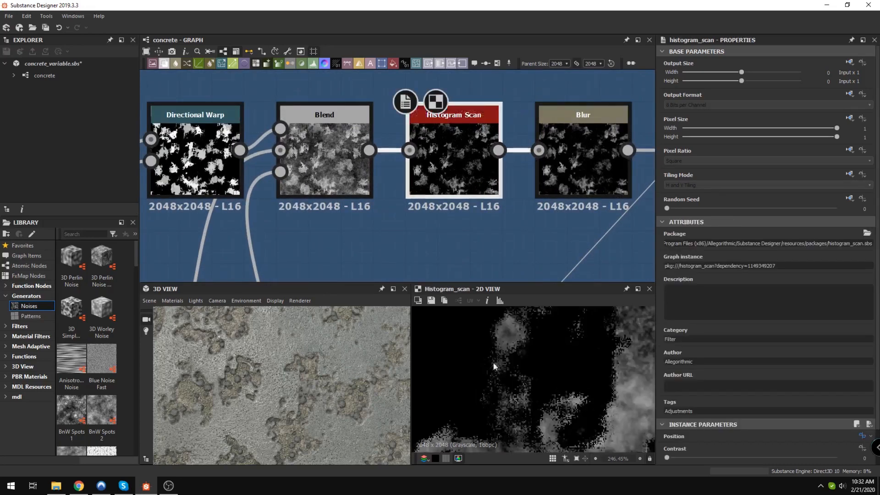
scroll(601, 378, down, 6)
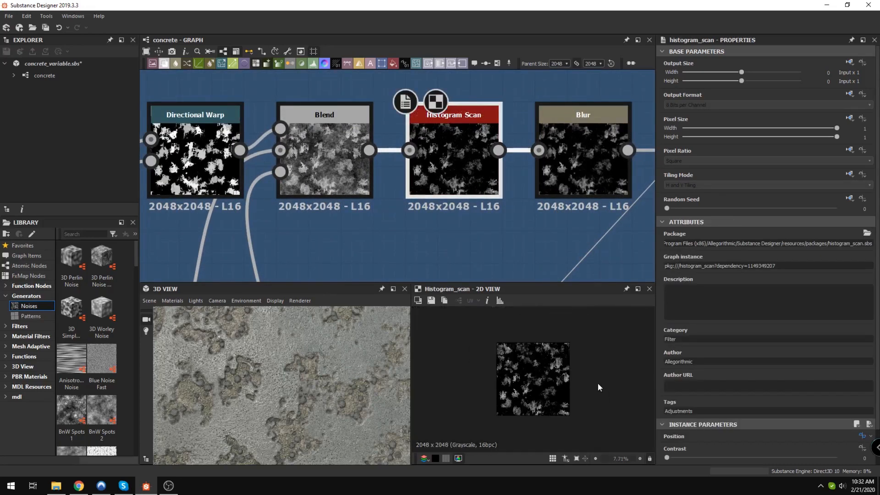
scroll(518, 370, down, 1)
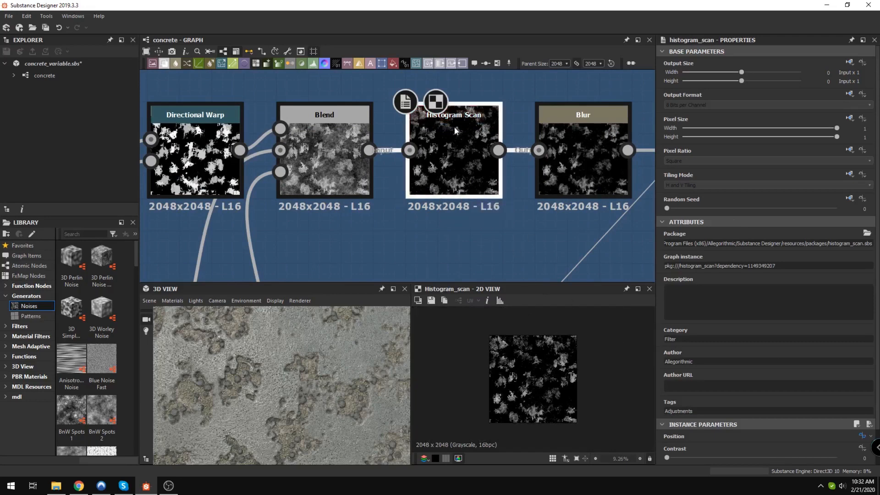
scroll(455, 131, down, 3)
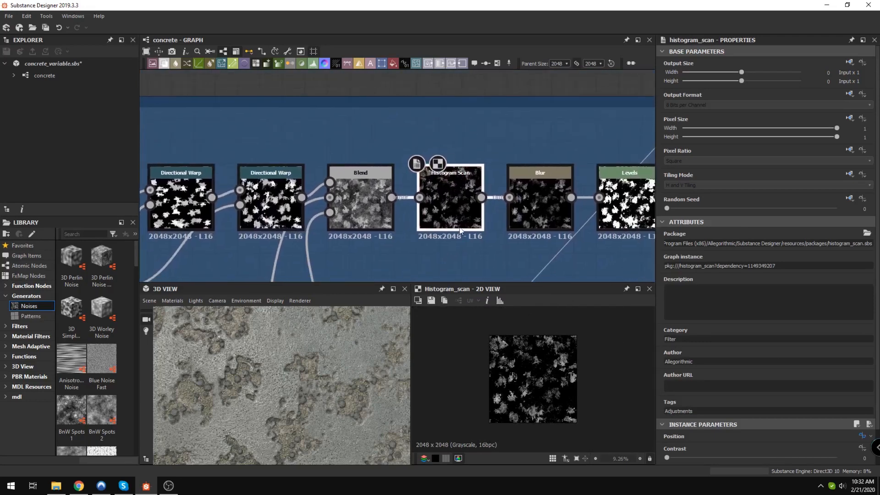
Step: Examine the Damage Mask Histogram Scan's instance parameters and look over the Blur and Levels nodes ending the frame
middle_drag(569, 150, 537, 180)
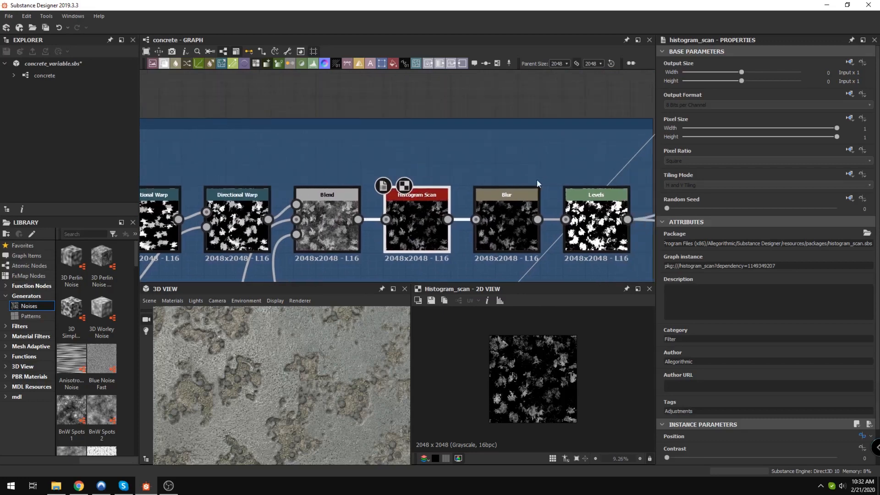
scroll(726, 359, down, 2)
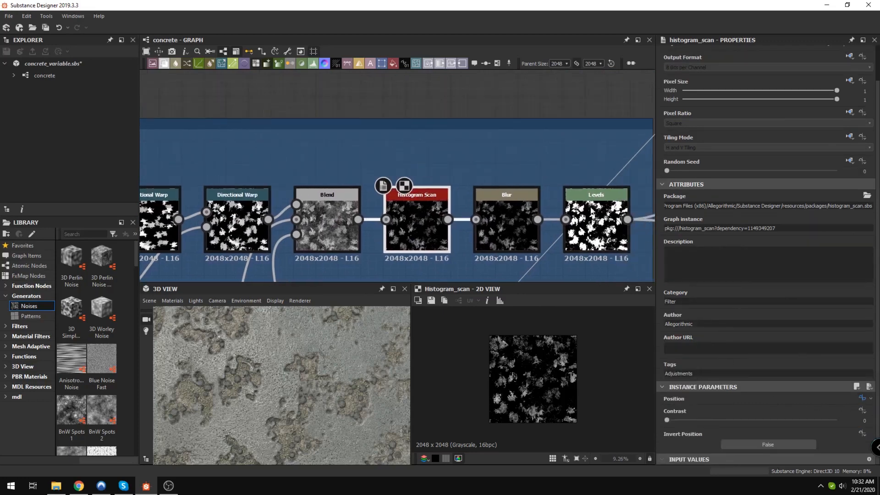
drag(386, 151, 450, 276)
middle_drag(534, 256, 465, 175)
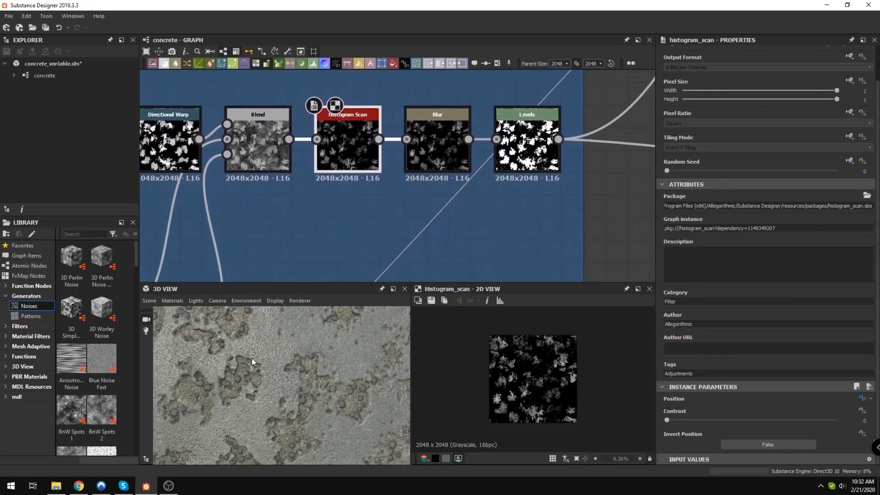
scroll(418, 188, up, 1)
scroll(505, 205, down, 2)
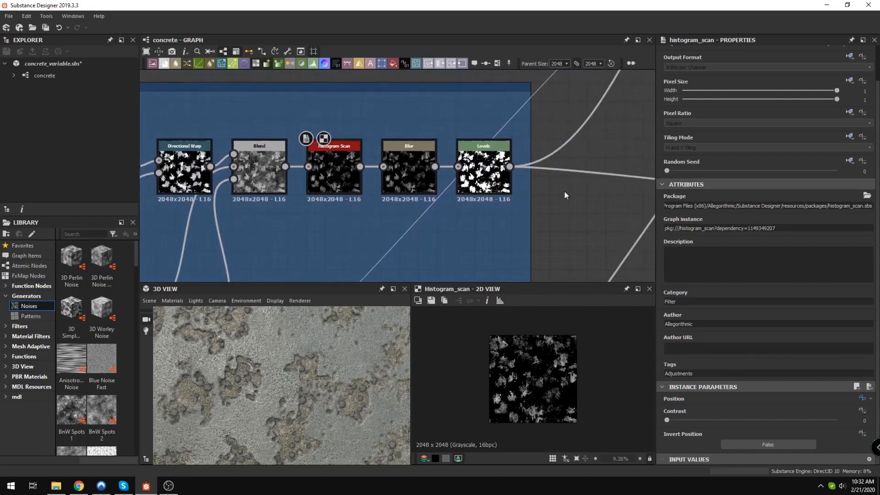
scroll(303, 178, up, 1)
Step: Try the graph's Damage Wear Level default at 0.4 and set it to 0.27
double_click(303, 178)
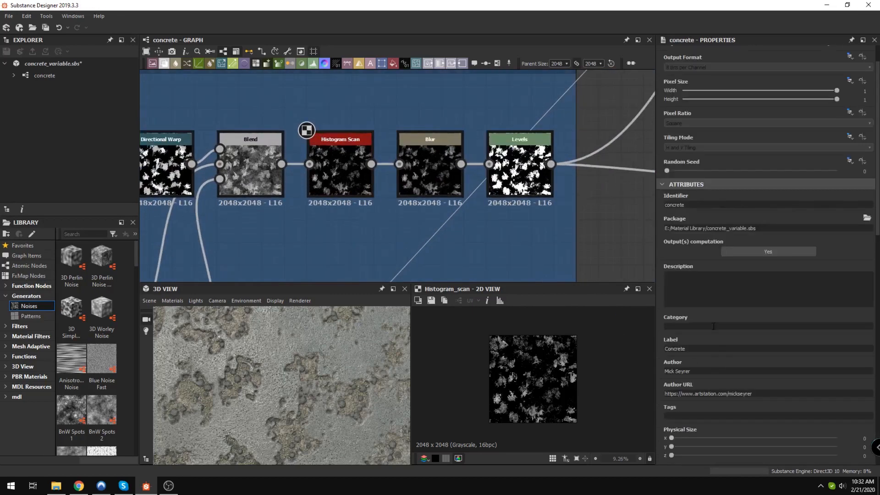
scroll(725, 338, down, 6)
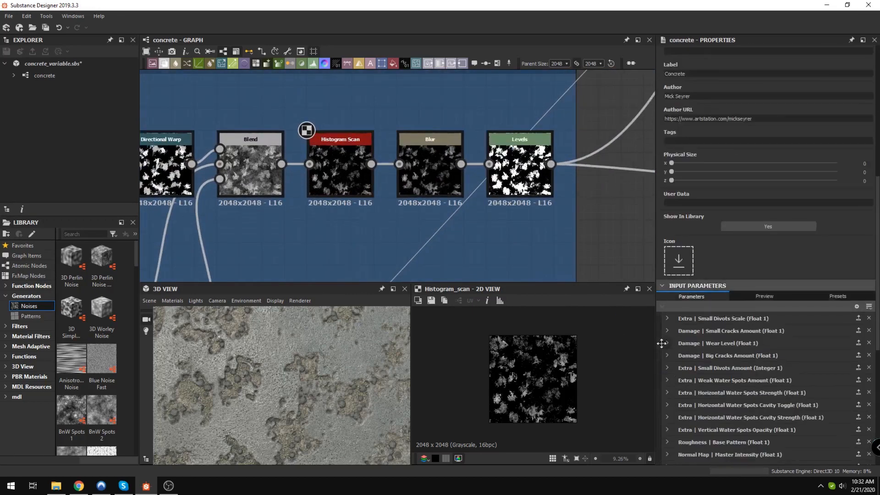
click(667, 343)
scroll(723, 323, down, 2)
drag(740, 347, 805, 340)
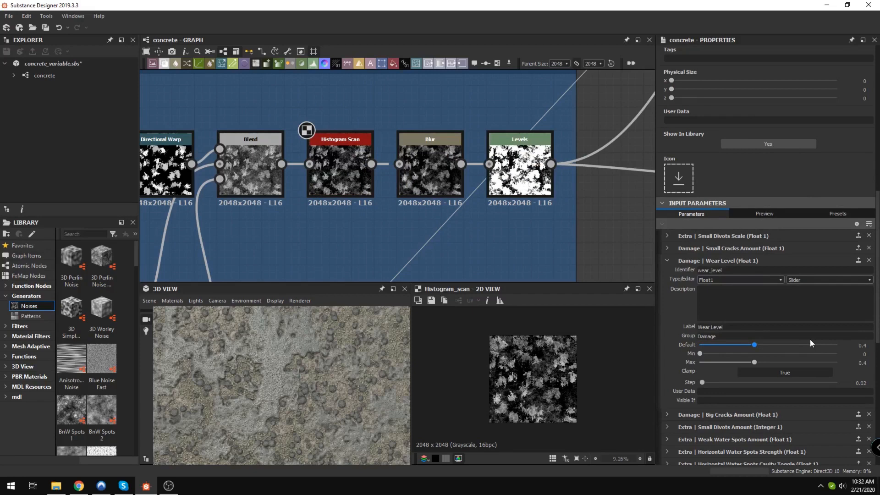
drag(755, 345, 737, 346)
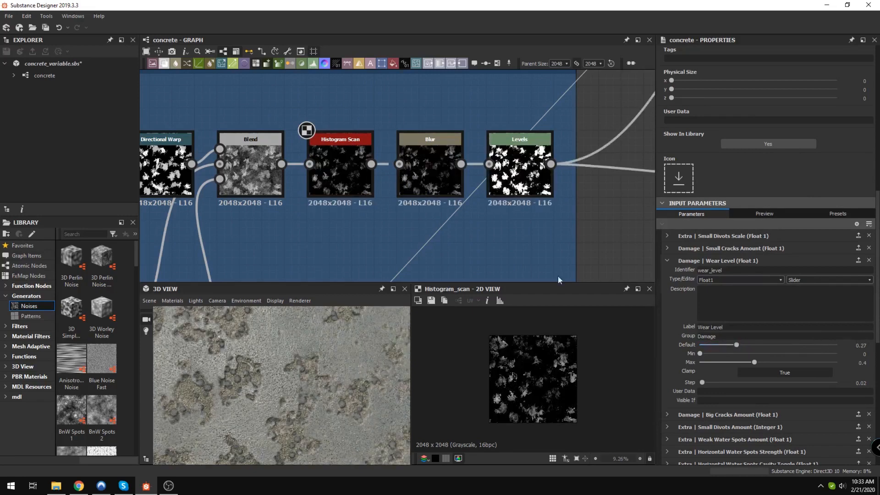
Step: Preview the Damage Mask's Blur and compare its soft patches close up with the damaged areas on the 3D model
scroll(350, 170, up, 2)
scroll(348, 167, down, 8)
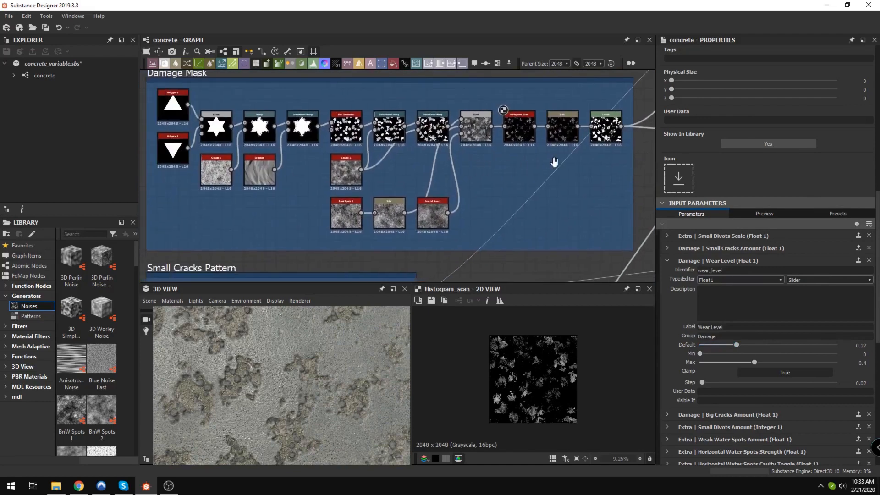
middle_drag(555, 162, 331, 164)
scroll(277, 388, down, 3)
drag(273, 391, 232, 384)
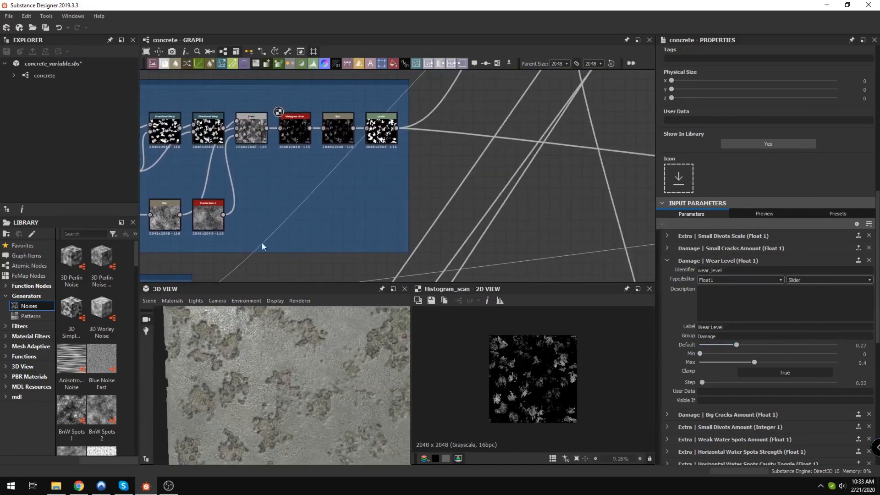
scroll(275, 114, up, 3)
double_click(373, 141)
scroll(504, 391, up, 3)
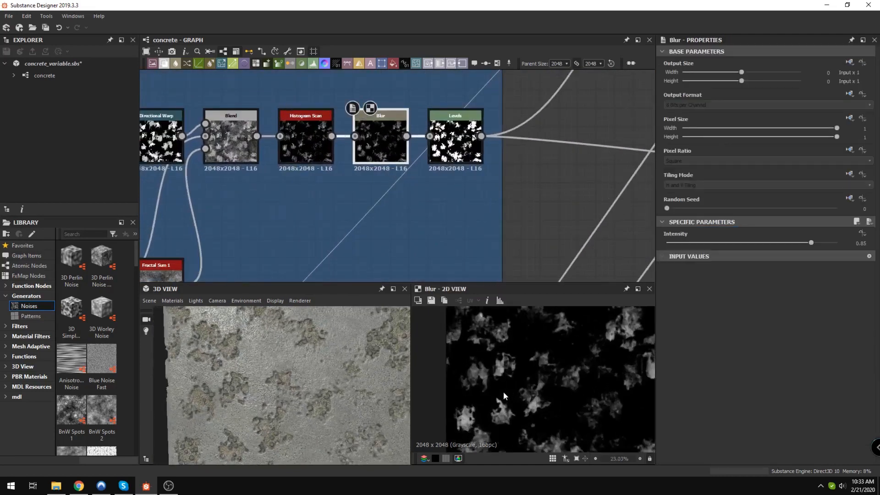
scroll(504, 396, up, 3)
scroll(265, 404, up, 3)
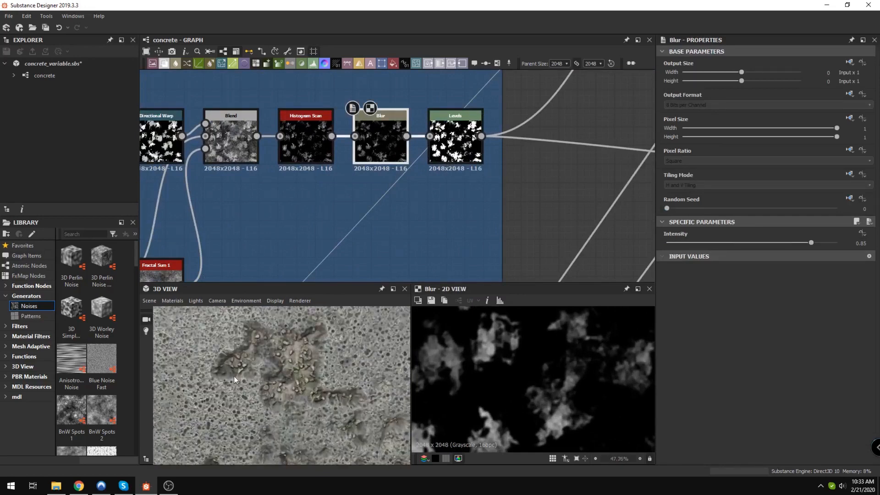
Step: Preview the Damage Mask's final Levels node in full and inspect the whole concrete block in 3D
double_click(451, 149)
scroll(550, 392, up, 3)
scroll(546, 375, down, 8)
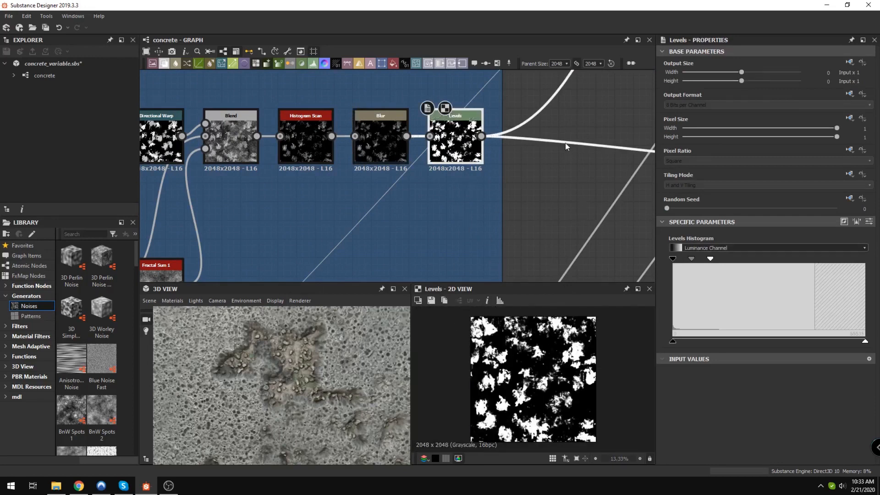
scroll(287, 375, down, 5)
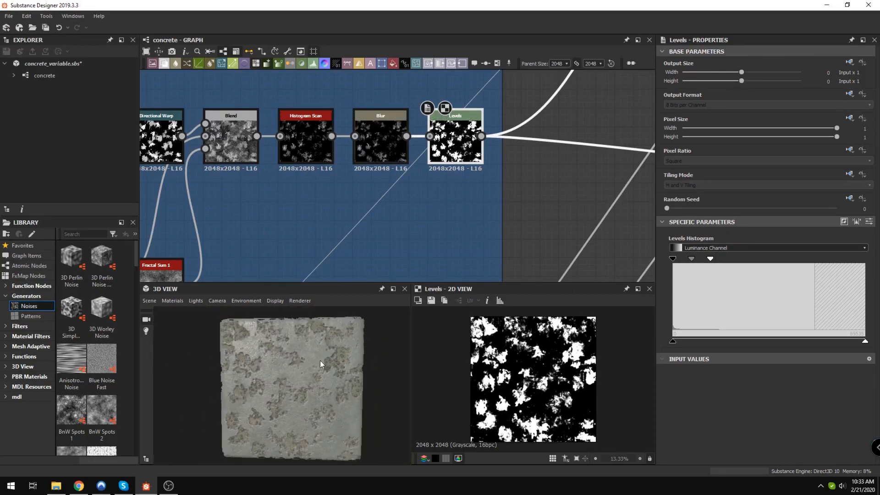
drag(320, 364, 339, 348)
scroll(293, 193, down, 5)
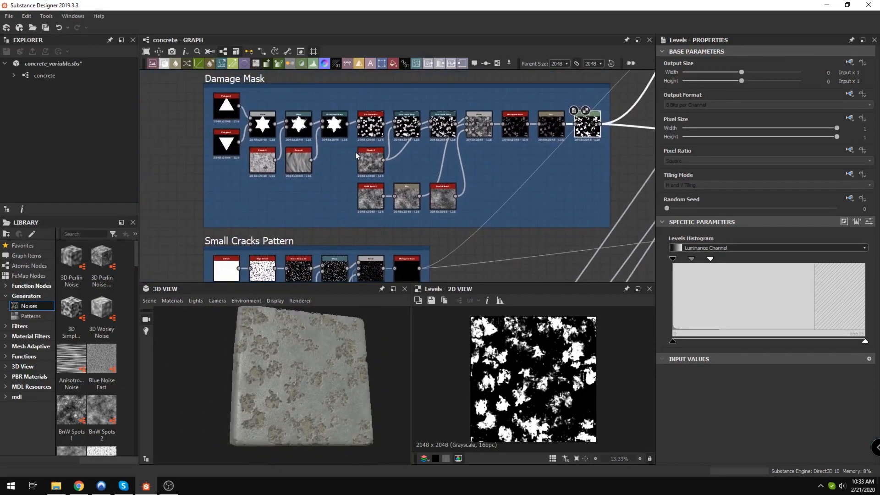
Step: Preview the Cells 3 and Edge Detect nodes of the Small Cracks Pattern frame and check the Edge Detect parameters
middle_drag(412, 203, 213, 128)
middle_drag(328, 248, 345, 213)
scroll(243, 153, up, 3)
scroll(264, 117, up, 2)
click(223, 113)
scroll(530, 376, up, 2)
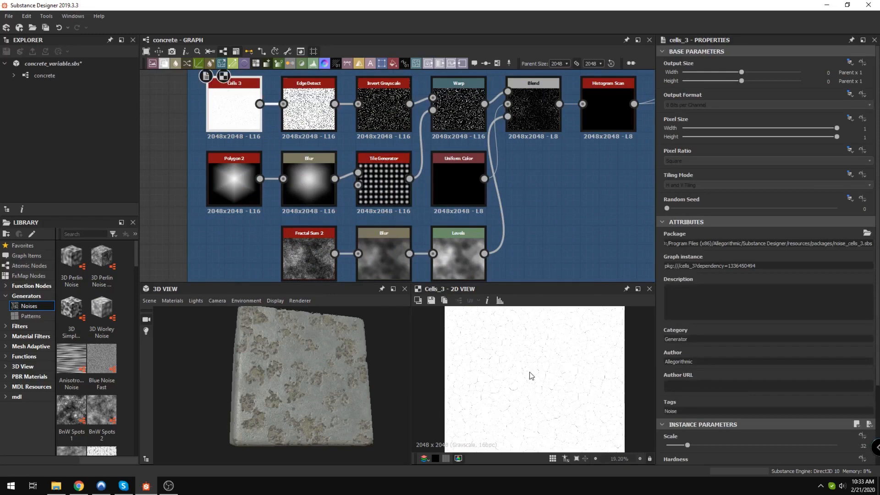
click(317, 110)
scroll(786, 268, down, 2)
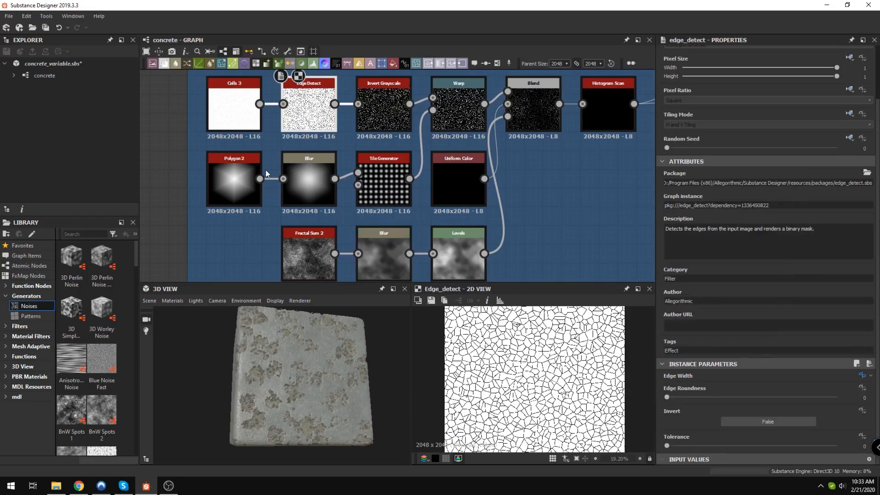
Step: Preview the Small Cracks Pattern's Invert Grayscale and examine its cell lines close up
middle_drag(405, 134, 362, 160)
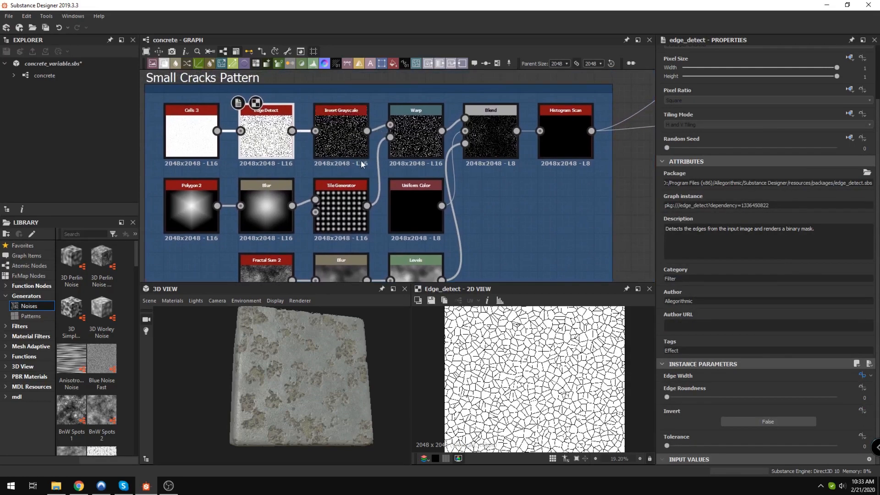
click(349, 149)
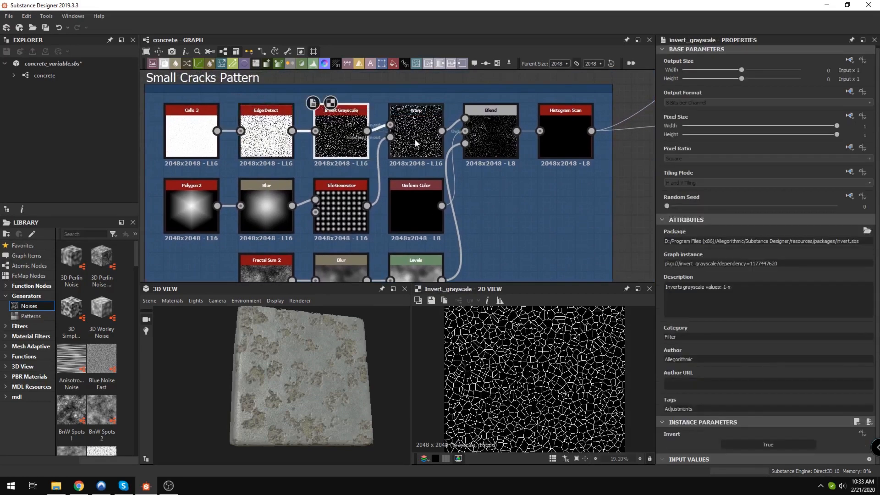
scroll(527, 382, up, 1)
scroll(517, 348, down, 2)
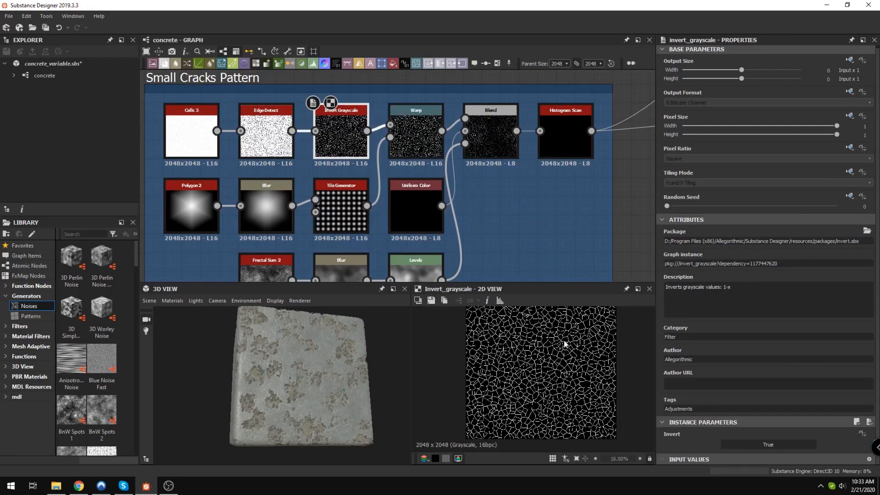
scroll(565, 344, up, 10)
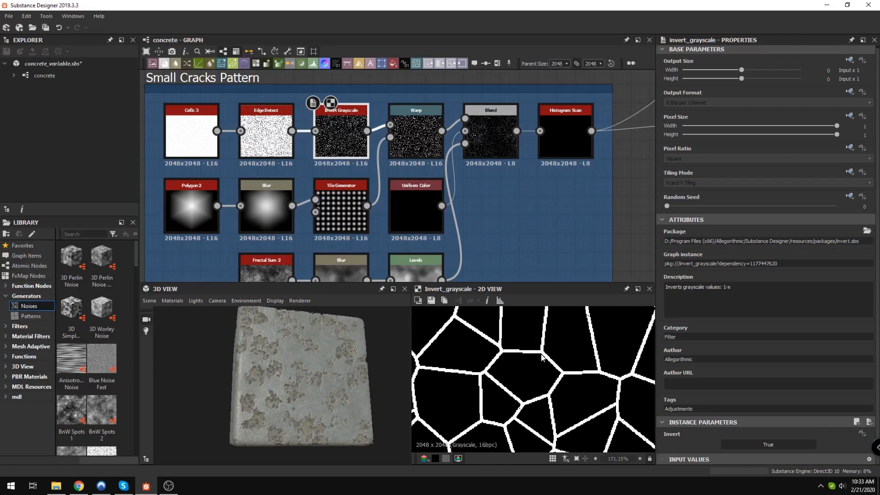
scroll(542, 357, down, 5)
Step: Preview the Small Cracks Pattern's Warp and the Tile Generator that drives it
double_click(413, 140)
scroll(523, 381, down, 3)
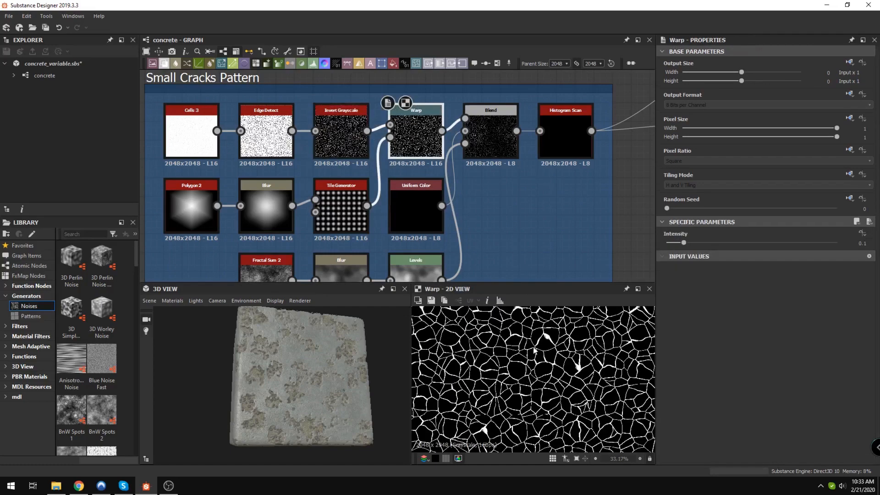
scroll(291, 238, up, 3)
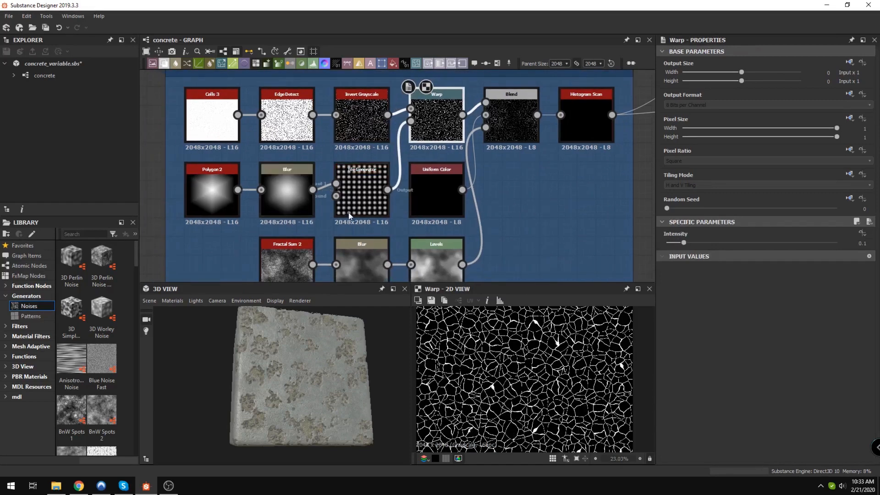
middle_drag(495, 152, 550, 162)
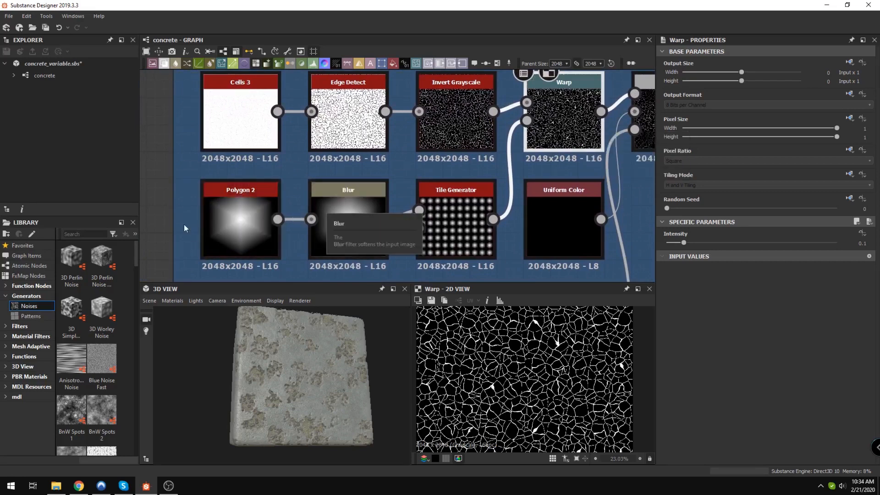
double_click(463, 216)
Step: Preview the Small Cracks Pattern's Blend in full and look over its three inputs
middle_drag(395, 219, 277, 236)
middle_drag(544, 151, 471, 144)
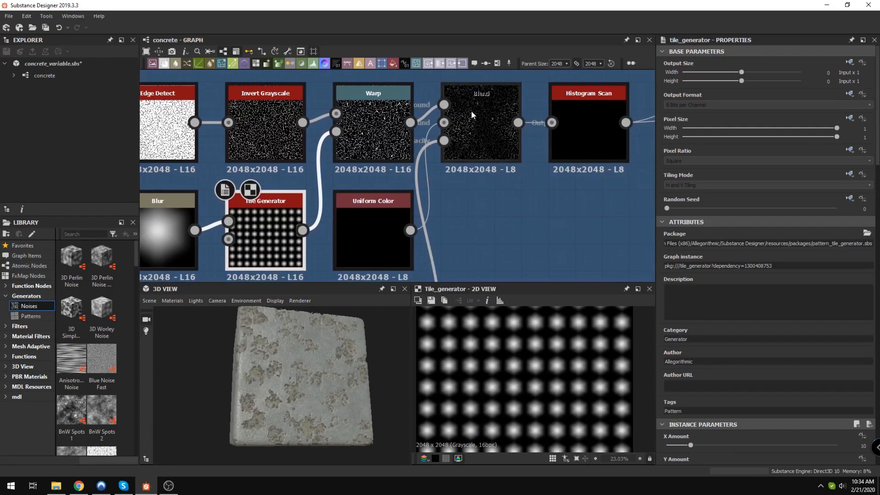
scroll(463, 129, up, 3)
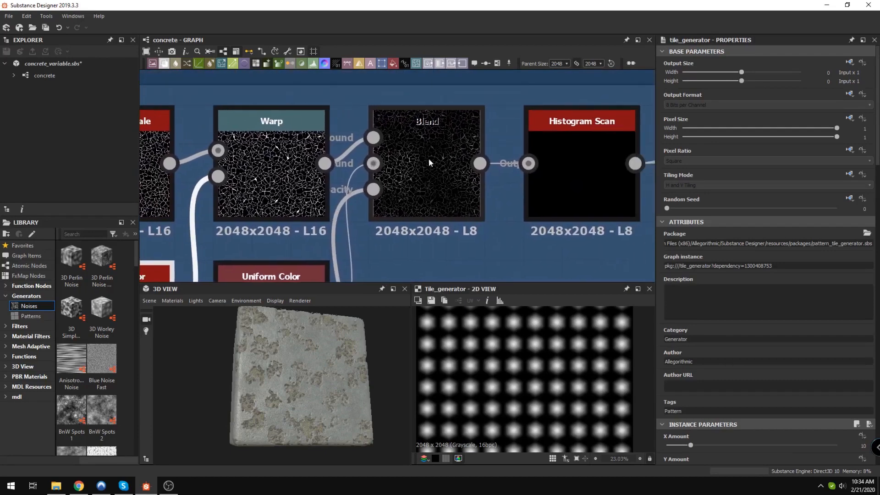
click(428, 159)
scroll(447, 195, down, 2)
scroll(448, 195, down, 2)
scroll(449, 195, up, 2)
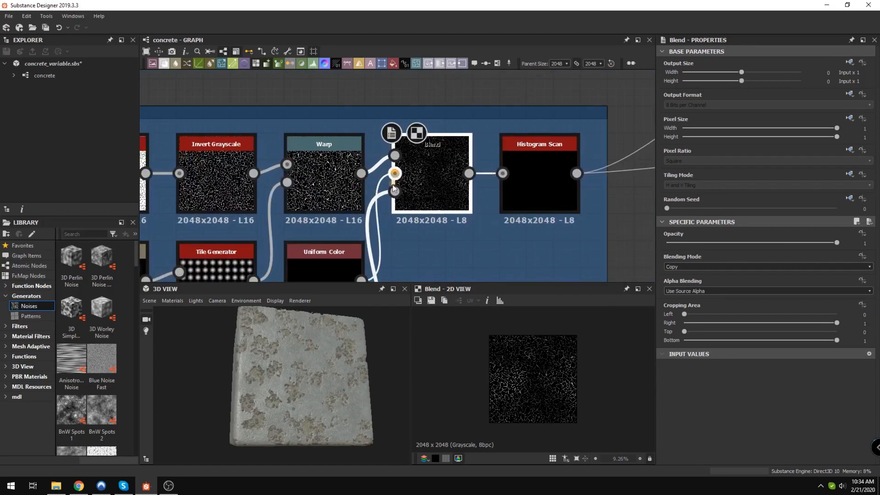
scroll(393, 184, up, 1)
scroll(502, 248, down, 2)
Step: Preview the Uniform Color node feeding the Small Cracks Pattern's Blend
middle_drag(609, 123, 562, 133)
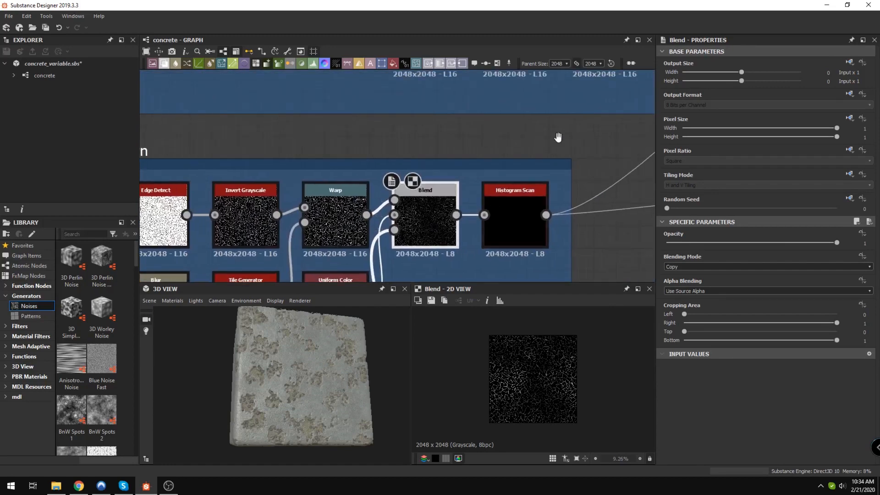
middle_drag(355, 271, 400, 135)
click(385, 144)
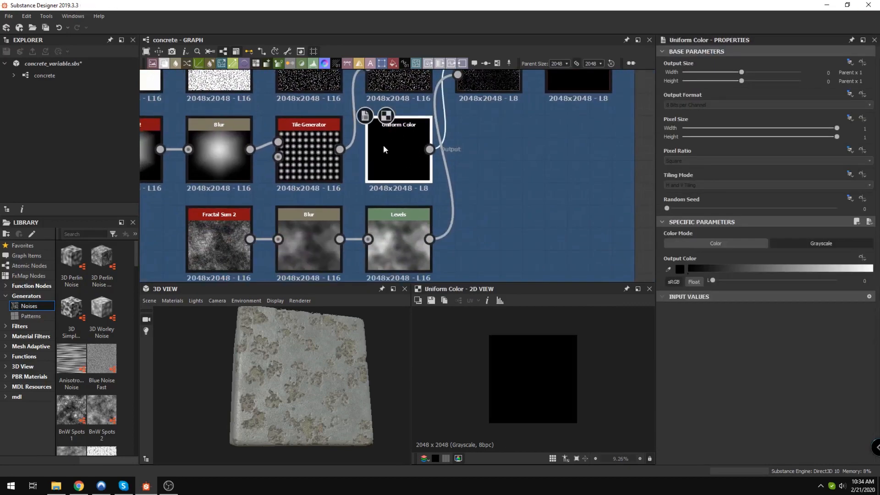
middle_drag(394, 230, 363, 317)
Step: Set the default of the graph's Damage Small Cracks Amount input parameter to 0.46 and inspect the cracks on the 3D model
click(639, 160)
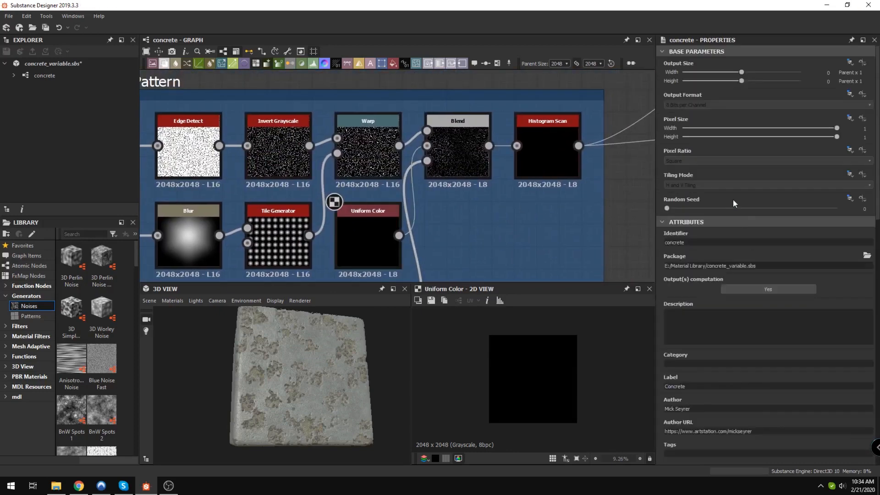
scroll(734, 210, down, 6)
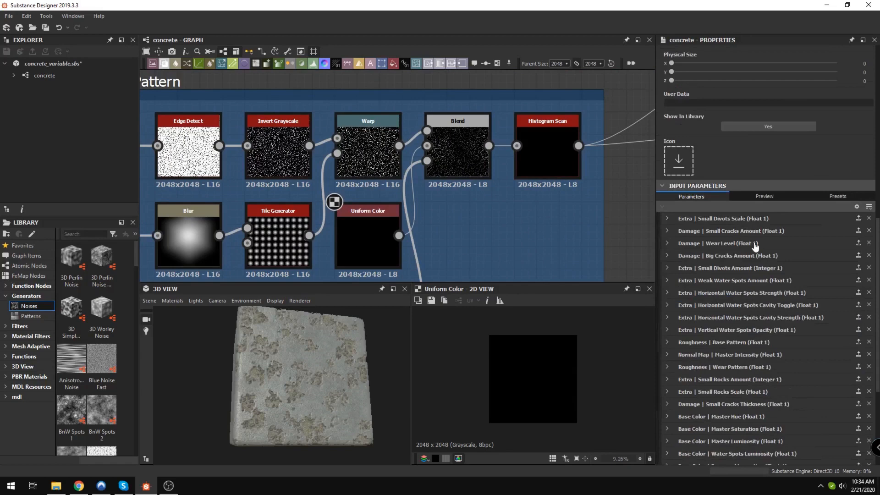
click(667, 230)
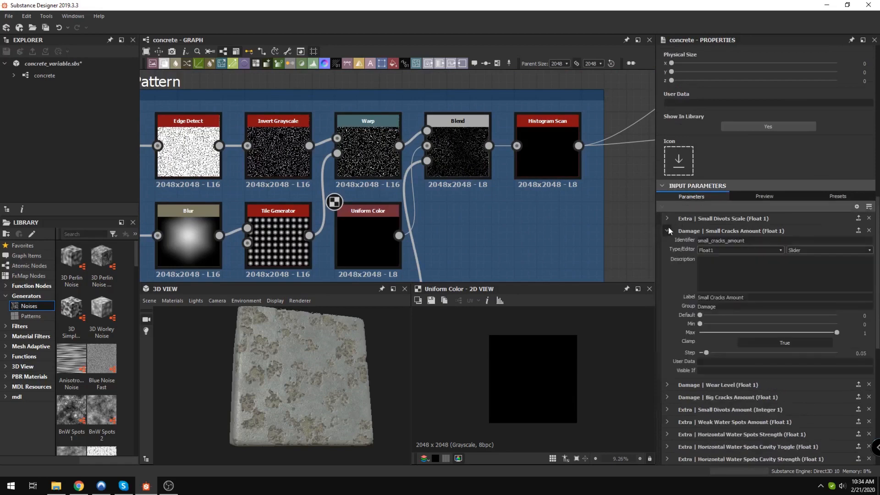
click(733, 315)
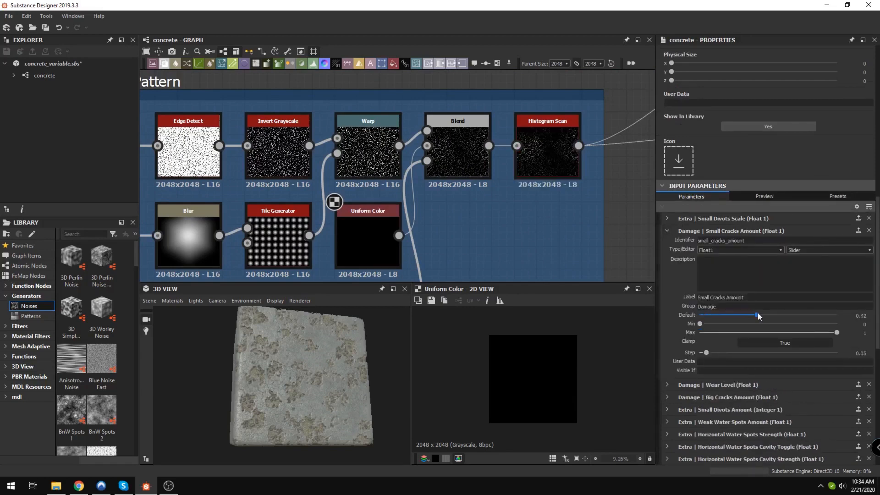
drag(758, 313, 763, 315)
scroll(265, 337, up, 5)
scroll(276, 363, up, 3)
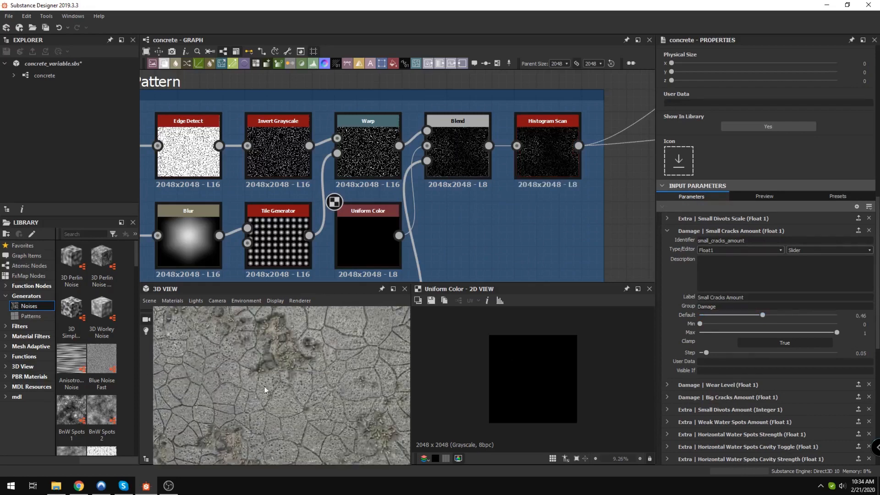
scroll(275, 379, down, 3)
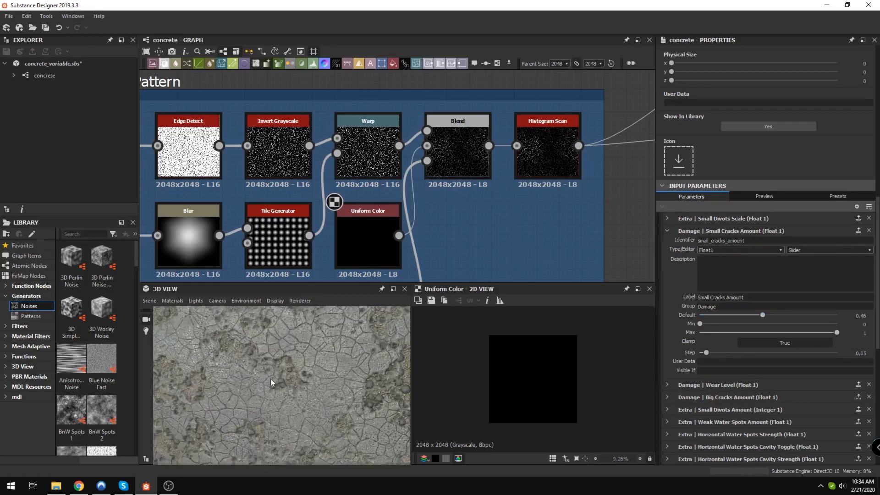
Step: Preview the Shape node that starts the Big Cracks Pattern and examine its parameters
scroll(357, 202, down, 6)
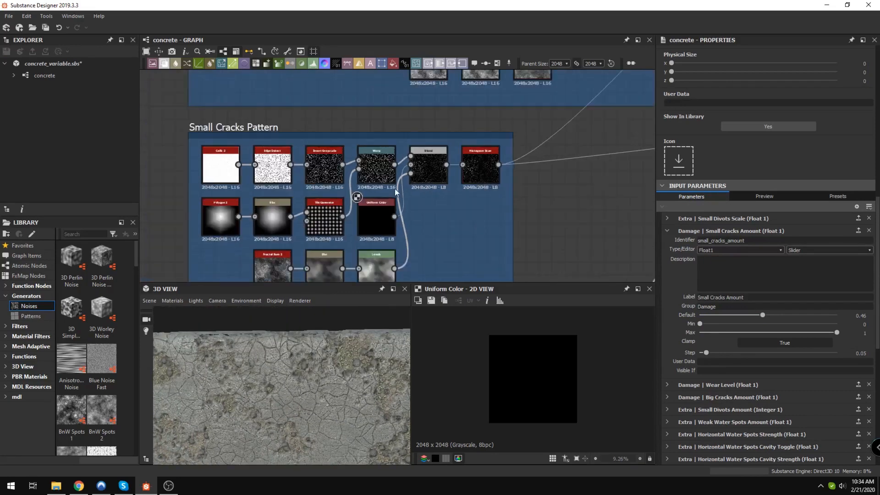
middle_drag(357, 202, 387, 138)
scroll(275, 138, up, 4)
scroll(270, 132, up, 3)
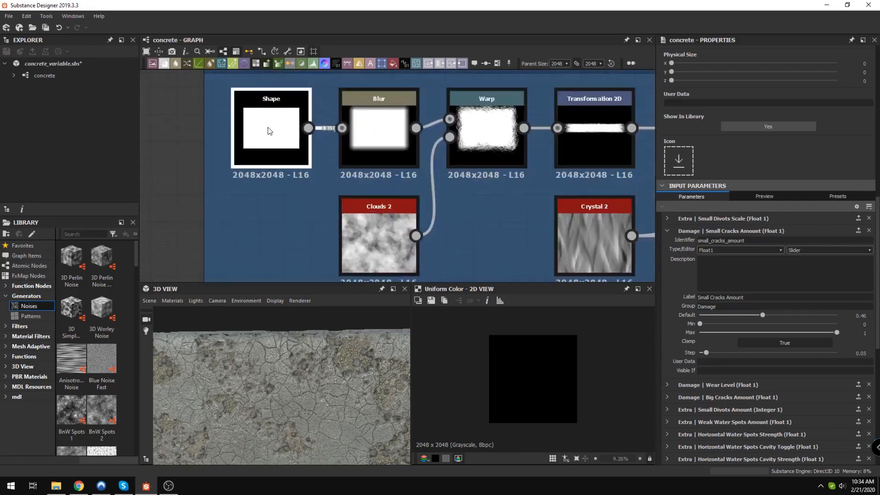
click(268, 131)
Step: Preview the Big Cracks Pattern's first Warp, which distorts the blurred shape with Clouds 2
scroll(517, 186, down, 2)
middle_drag(547, 186, 410, 168)
scroll(439, 160, up, 1)
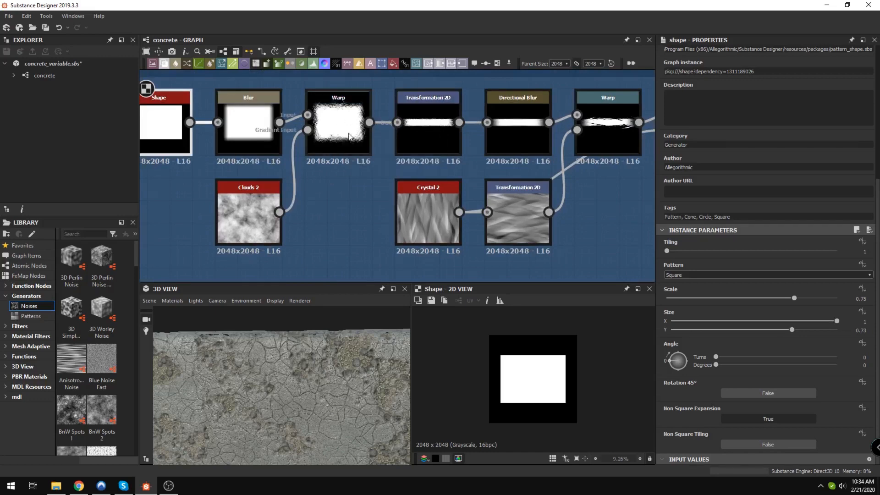
click(349, 136)
Step: Preview the Warp after the Directional Blur up close and inspect the Transformation 2D that drives it
middle_drag(489, 173, 293, 171)
click(411, 131)
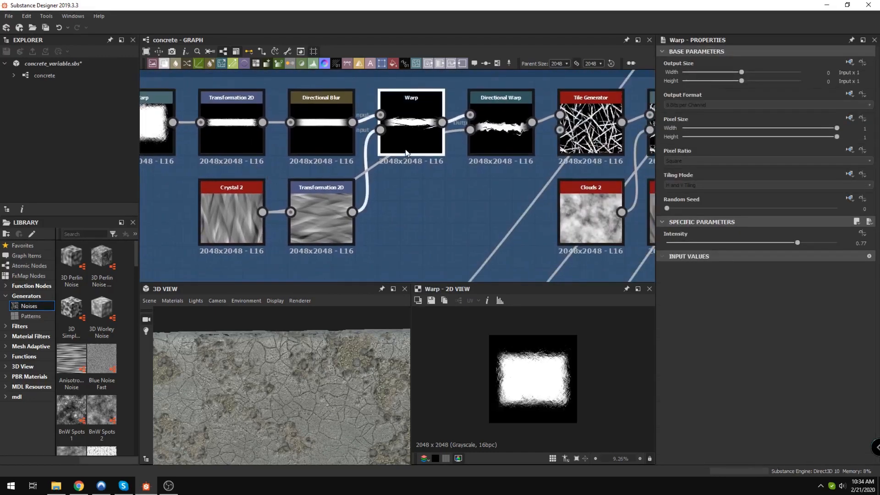
scroll(459, 357, up, 2)
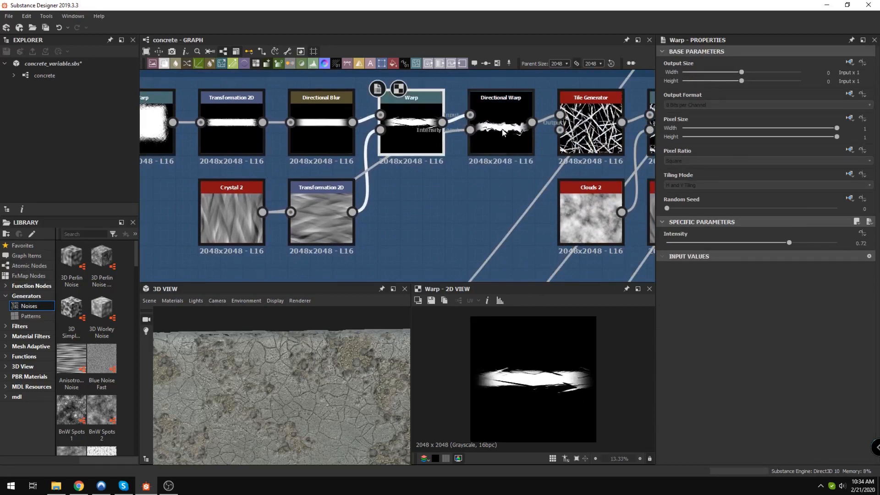
drag(411, 264, 309, 244)
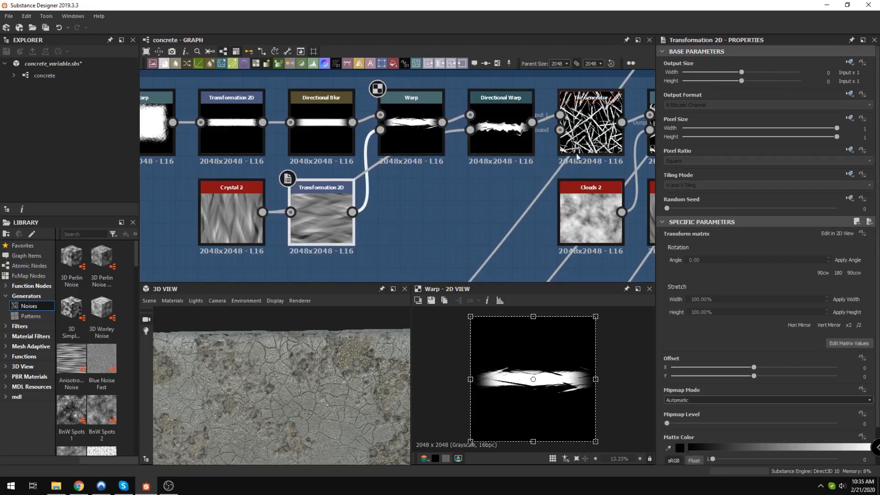
Step: Preview the Big Cracks Pattern's Directional Warp and Tile Generator, and examine the Tile Generator's pattern and size settings
click(514, 125)
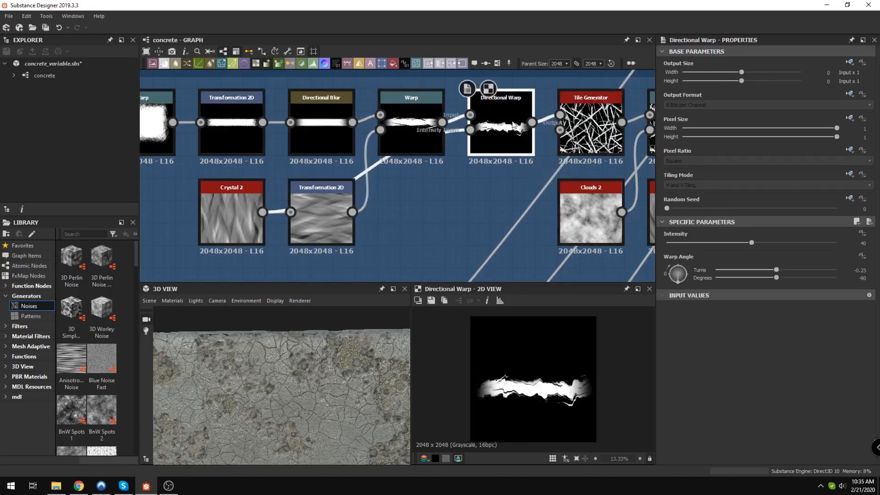
middle_drag(551, 183, 439, 161)
click(490, 113)
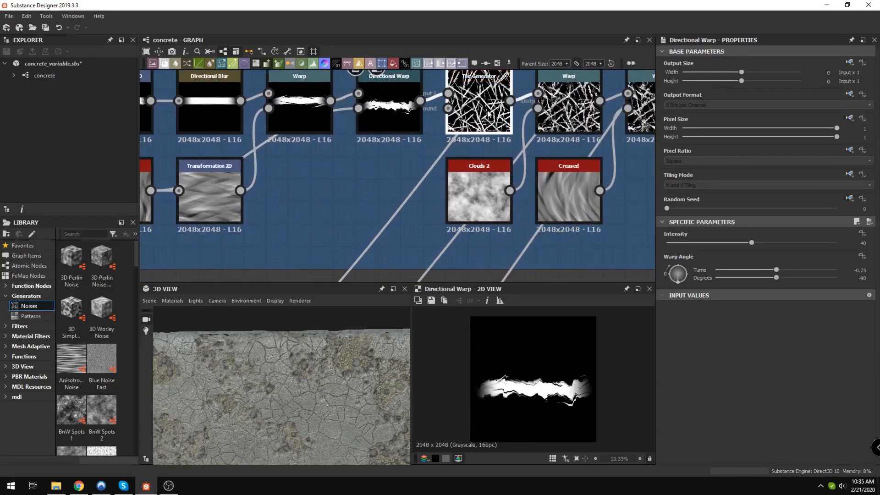
scroll(777, 260, down, 9)
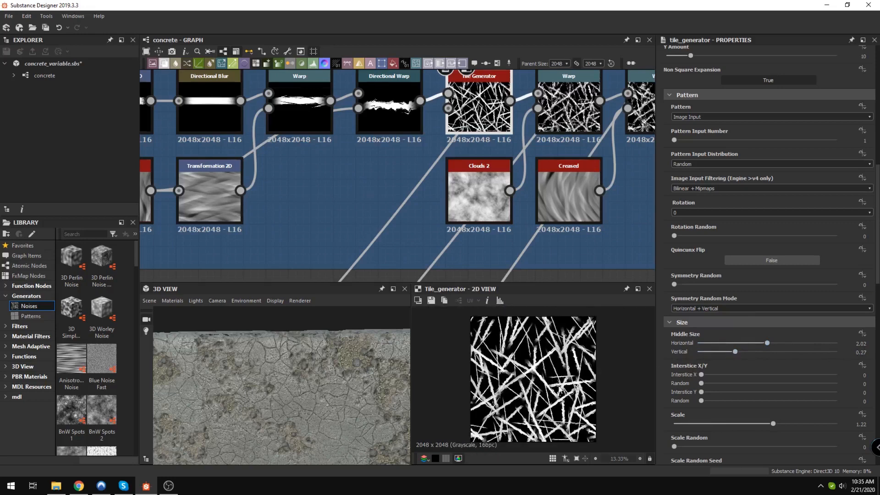
Step: Preview the two Warps that follow the Big Cracks Pattern's Tile Generator
middle_drag(528, 140, 347, 139)
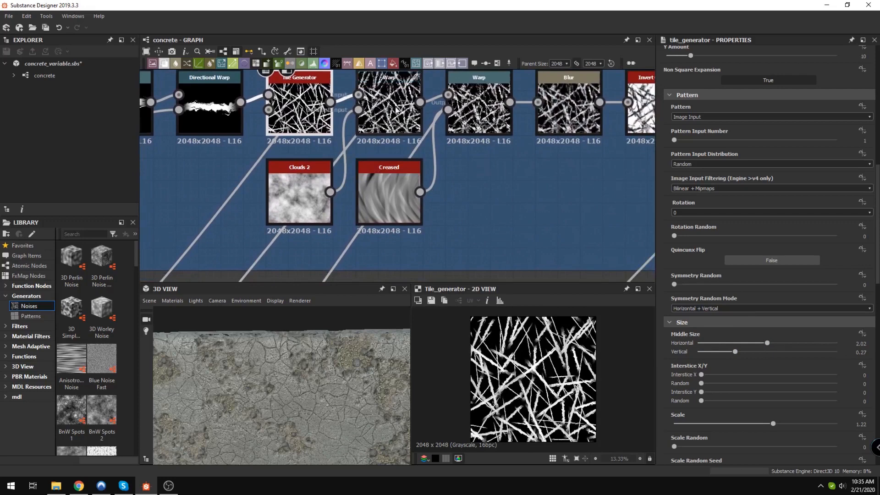
click(400, 95)
middle_drag(517, 189, 466, 222)
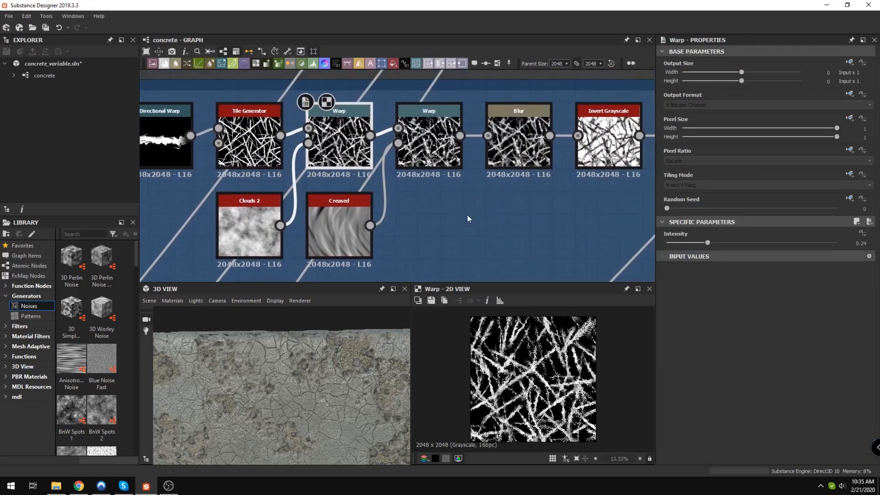
double_click(431, 149)
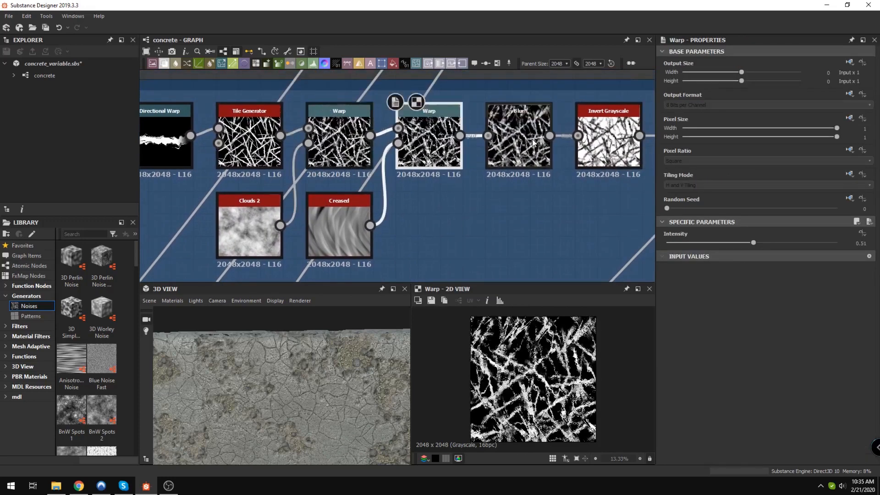
Step: Preview the Big Cracks Pattern's Blur and examine its softened cracks up close
middle_drag(533, 143, 384, 160)
scroll(358, 160, up, 2)
double_click(362, 160)
scroll(561, 374, up, 3)
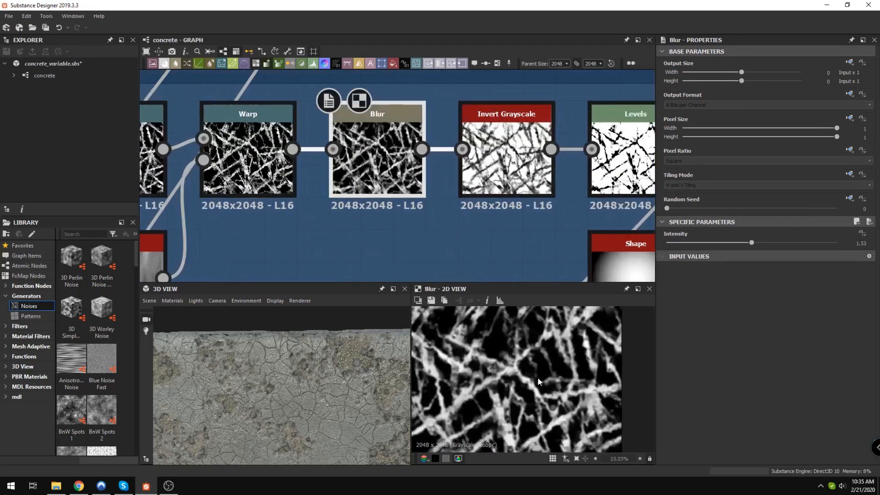
scroll(478, 368, up, 4)
scroll(458, 183, down, 3)
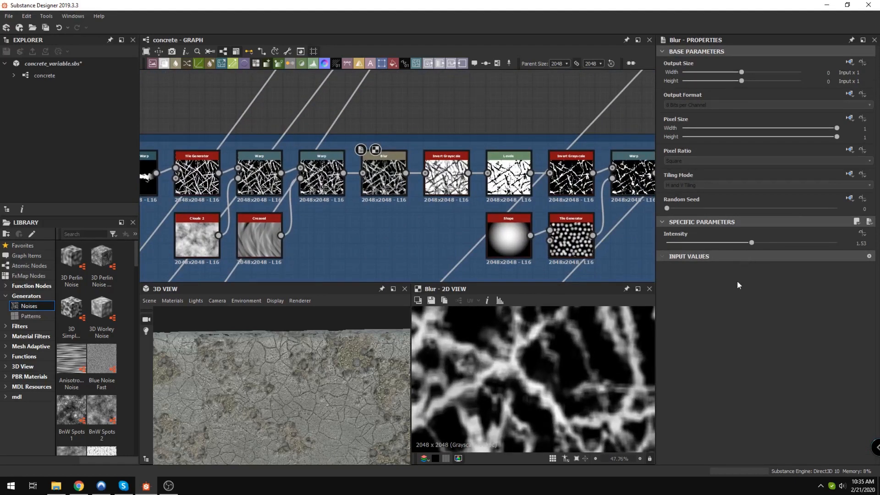
Step: Open the graph's Damage Big Cracks Amount input parameter and set its default to 0.27
key(Escape)
scroll(710, 299, down, 8)
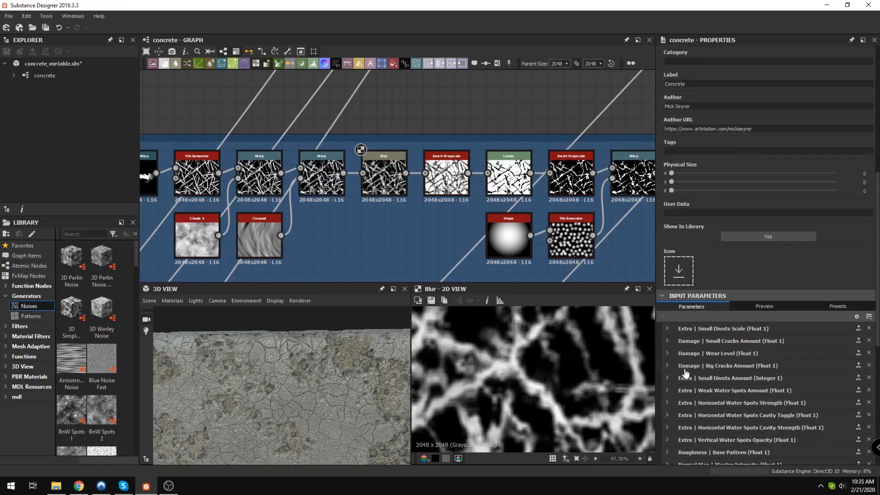
click(668, 366)
click(737, 449)
scroll(692, 265, down, 3)
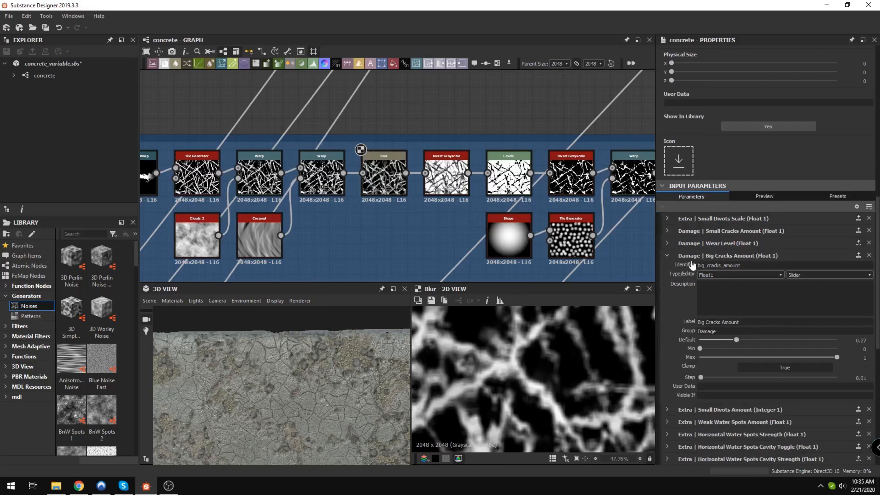
Step: Set the default of Damage Wear Level to 0 and of Damage Big Cracks Amount to 0.43, inspecting the 3D model
click(668, 244)
drag(302, 389, 277, 349)
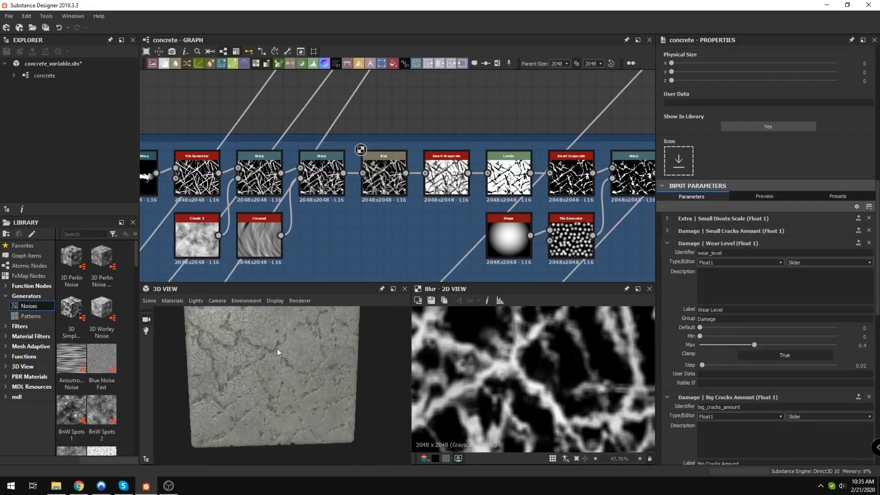
click(667, 242)
click(668, 231)
click(668, 231)
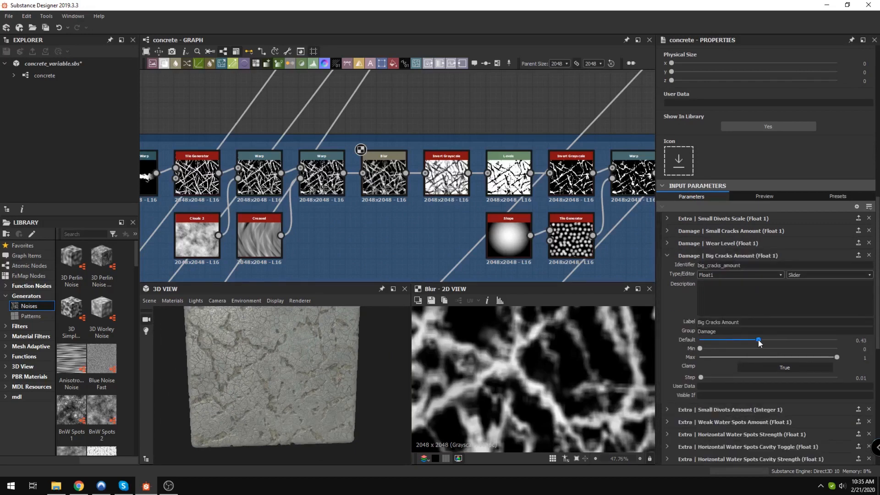
Step: Preview the Big Cracks Pattern's Histogram Scan and examine its instance parameters
middle_drag(571, 197, 427, 181)
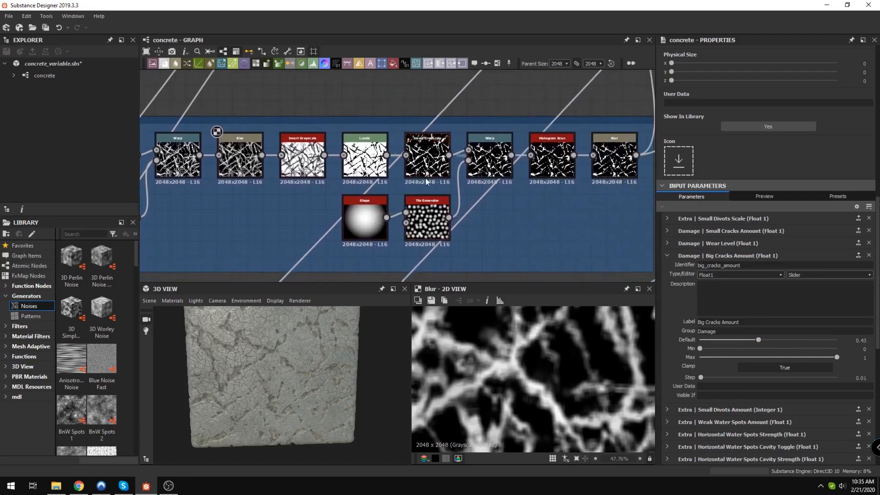
click(553, 158)
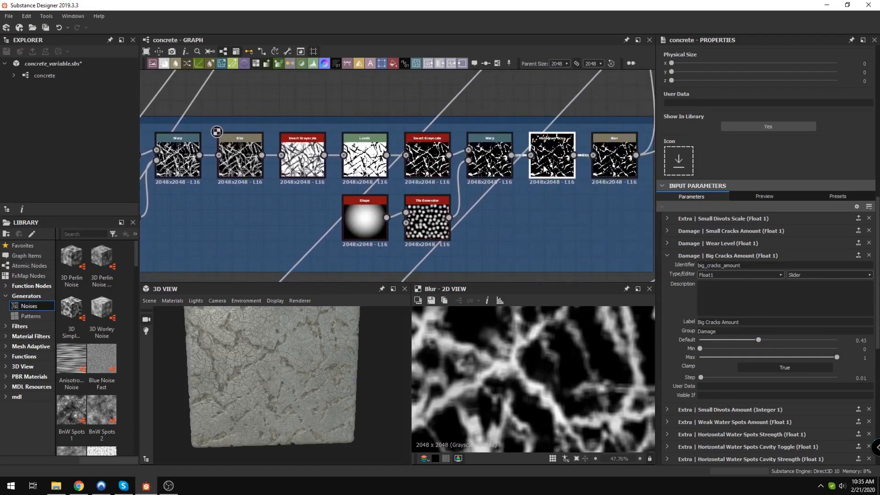
middle_drag(614, 193, 551, 203)
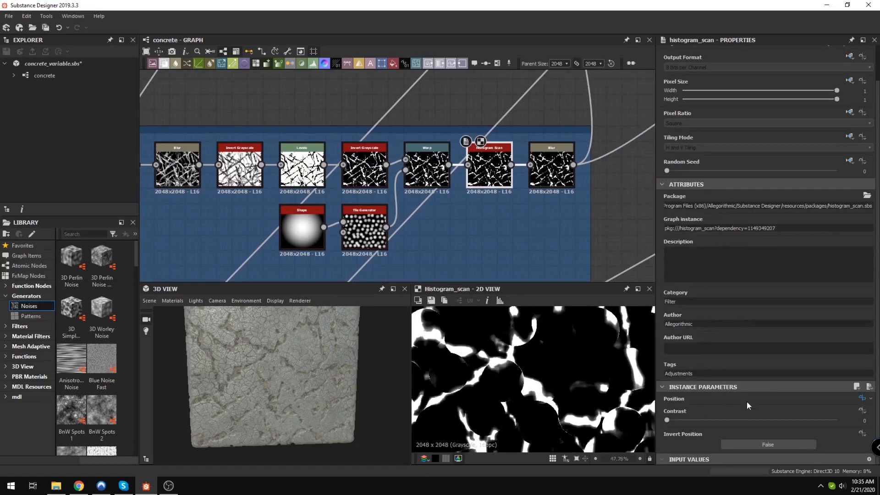
scroll(682, 345, up, 2)
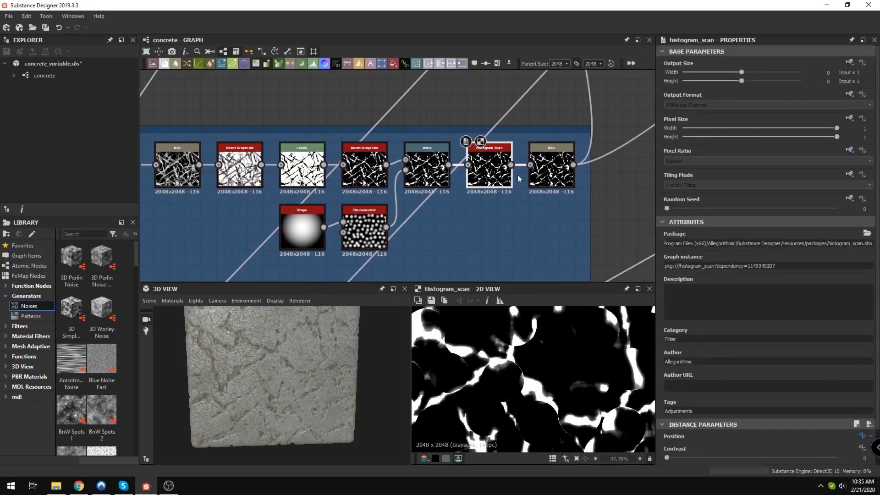
Step: Return to the Small Cracks Pattern and preview its Histogram Scan
scroll(461, 164, down, 3)
middle_drag(397, 83, 412, 188)
middle_drag(260, 171, 411, 210)
middle_drag(263, 212, 476, 184)
scroll(491, 169, up, 3)
double_click(538, 159)
Step: Look over the Damage Mask, Small Cracks Pattern and Big Cracks Pattern frames and their outgoing connections
middle_drag(580, 167, 535, 245)
scroll(535, 245, down, 3)
middle_drag(532, 142, 450, 229)
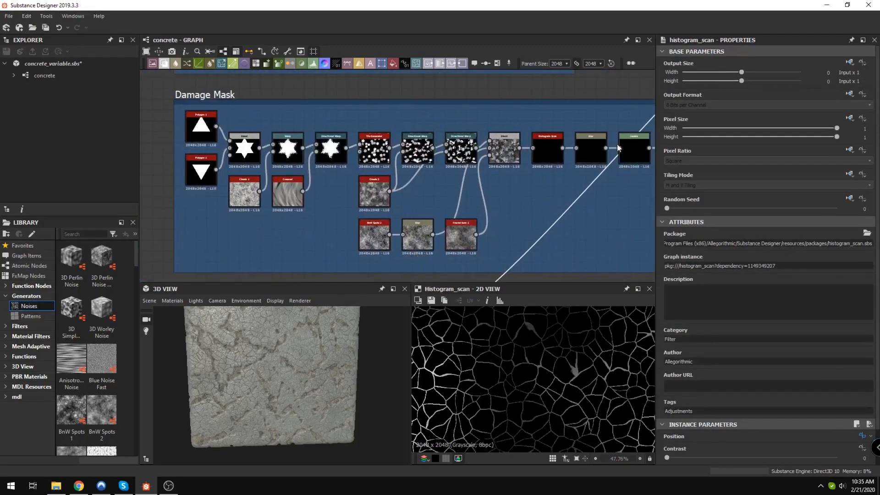
middle_drag(629, 148, 487, 160)
scroll(486, 214, down, 3)
middle_drag(482, 229, 516, 116)
middle_drag(524, 192, 478, 123)
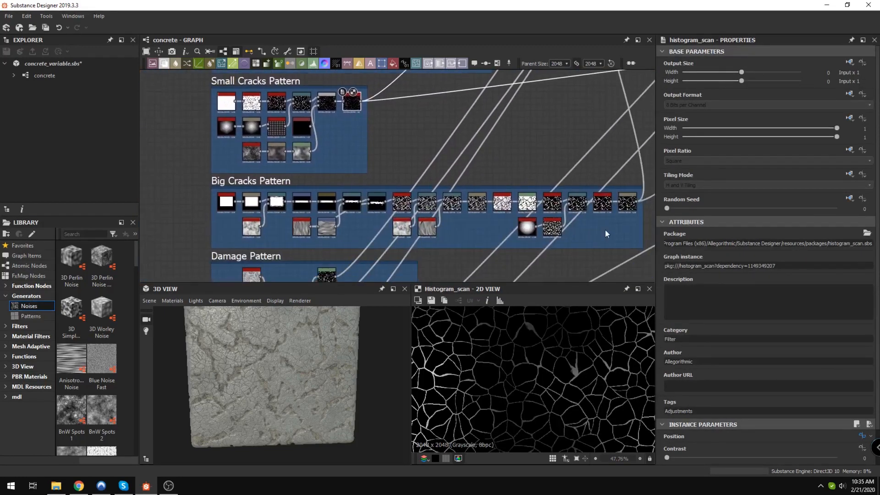
scroll(605, 229, up, 2)
middle_drag(580, 232, 446, 226)
Step: Select the damage and crack frames together and follow their connections to the Damage Pattern Mask frame
scroll(412, 189, down, 2)
scroll(531, 156, down, 2)
middle_drag(531, 156, 520, 189)
scroll(540, 179, down, 2)
drag(303, 81, 455, 222)
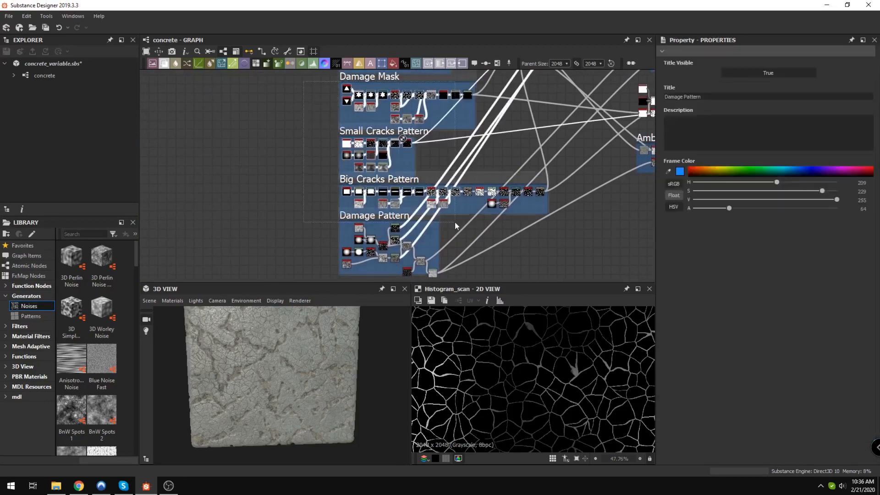
middle_drag(497, 179, 481, 202)
middle_drag(537, 113, 474, 196)
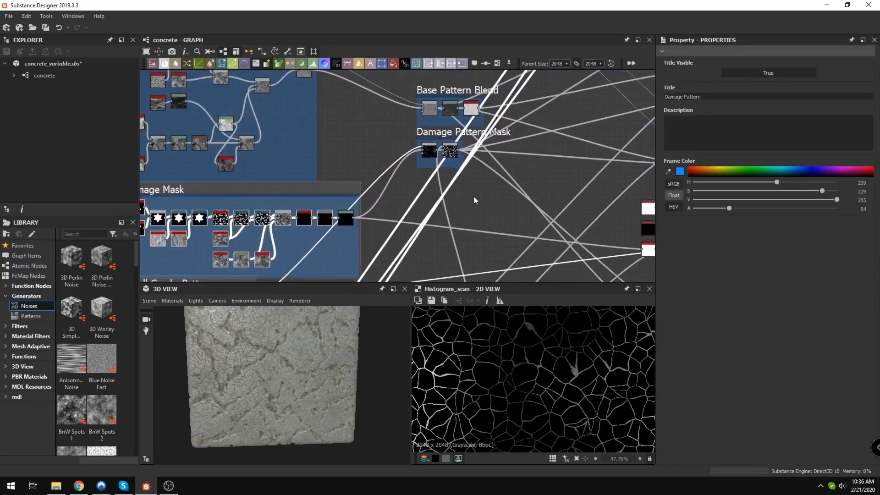
Step: Preview the Damage Pattern Mask's first Blend, examine its inputs, and select the second Blend to inspect its connections
scroll(404, 121, up, 10)
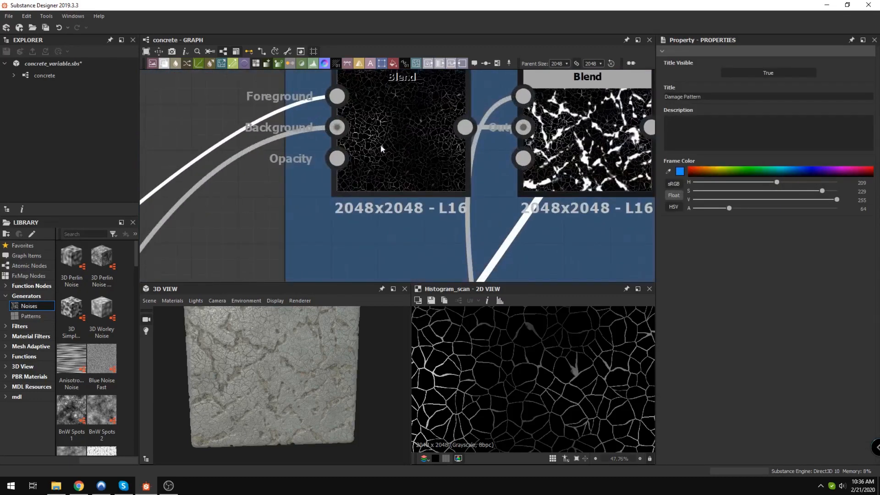
click(408, 122)
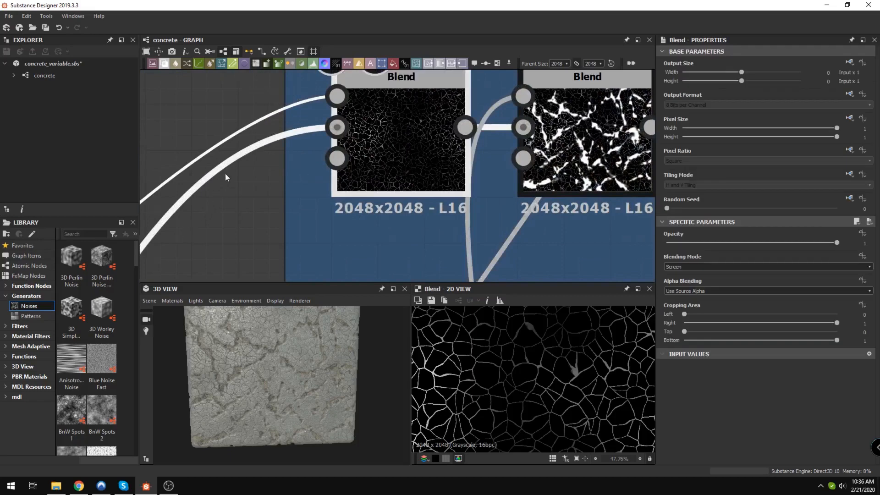
click(238, 83)
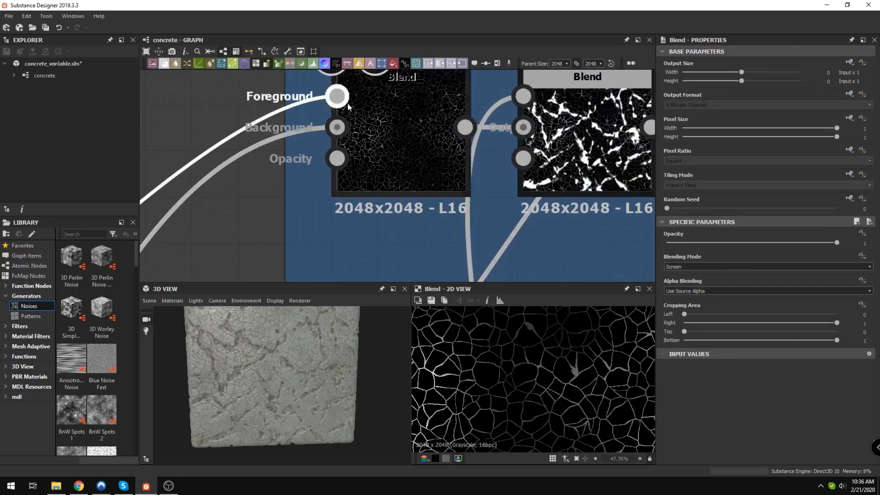
middle_drag(395, 111, 263, 146)
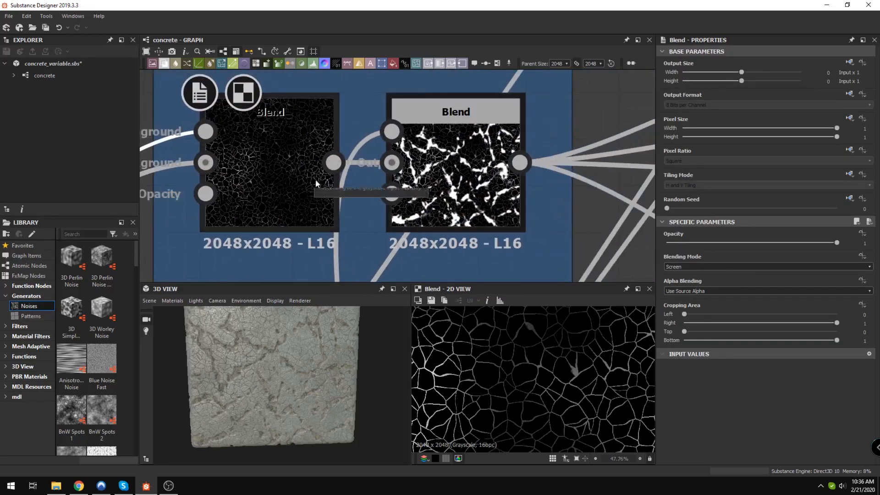
click(444, 161)
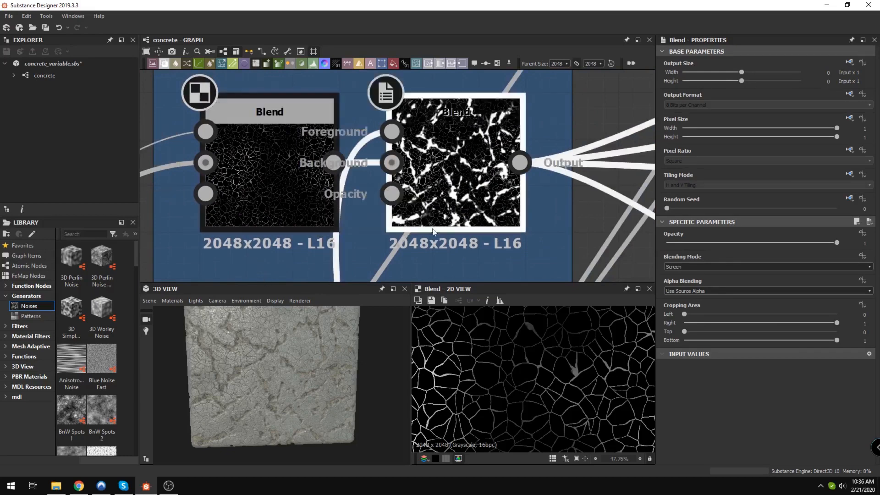
Step: Select the whole Damage Pattern Mask frame and trace its outputs towards the map frames
scroll(472, 244, down, 5)
drag(523, 270, 345, 170)
middle_drag(583, 157, 540, 173)
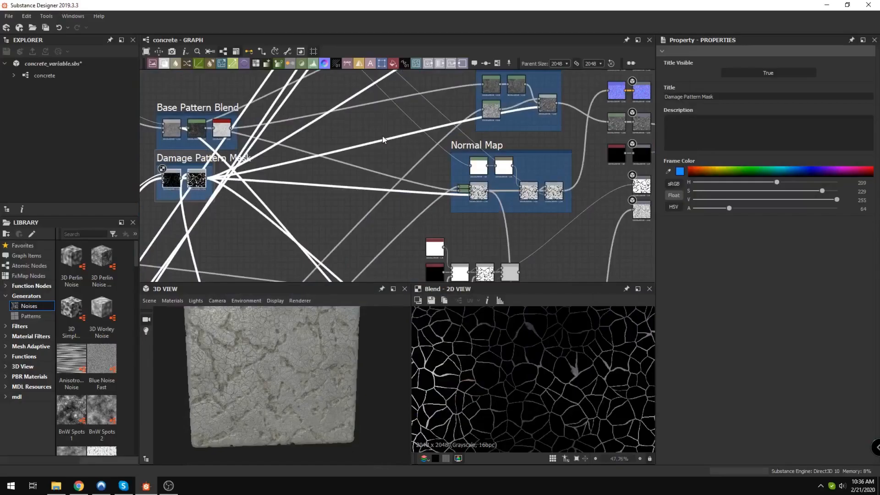
click(368, 120)
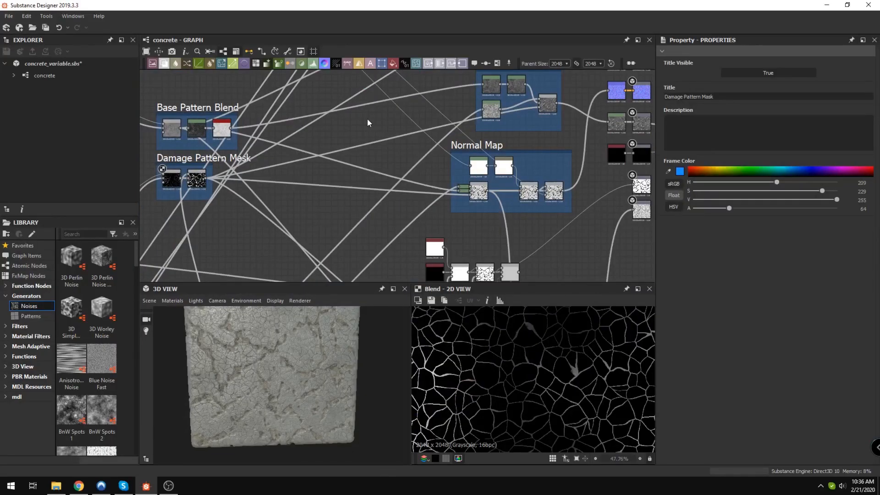
Step: Select the water spots and Small Divots Pattern frames and trace their connections to the Base Color and Normal Map frames
scroll(367, 120, down, 3)
middle_drag(394, 181, 426, 236)
scroll(425, 236, down, 3)
middle_drag(300, 117, 359, 206)
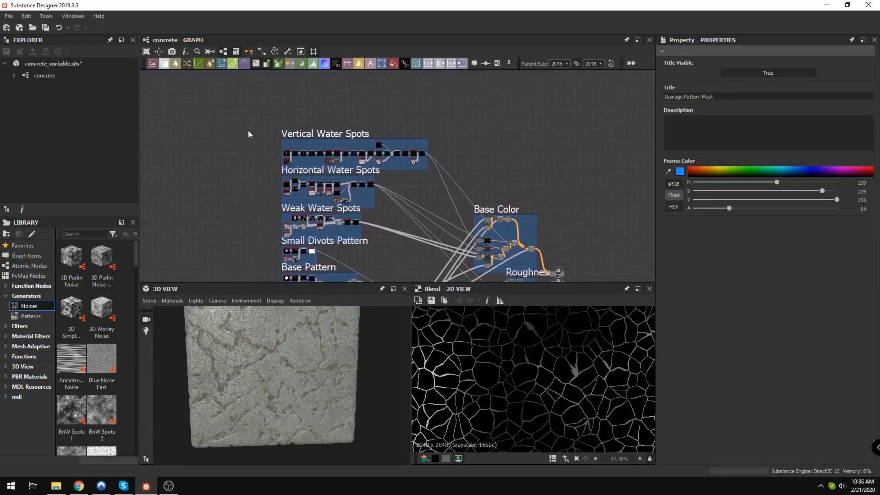
drag(248, 112, 393, 236)
middle_drag(396, 236, 330, 177)
middle_drag(340, 244, 342, 217)
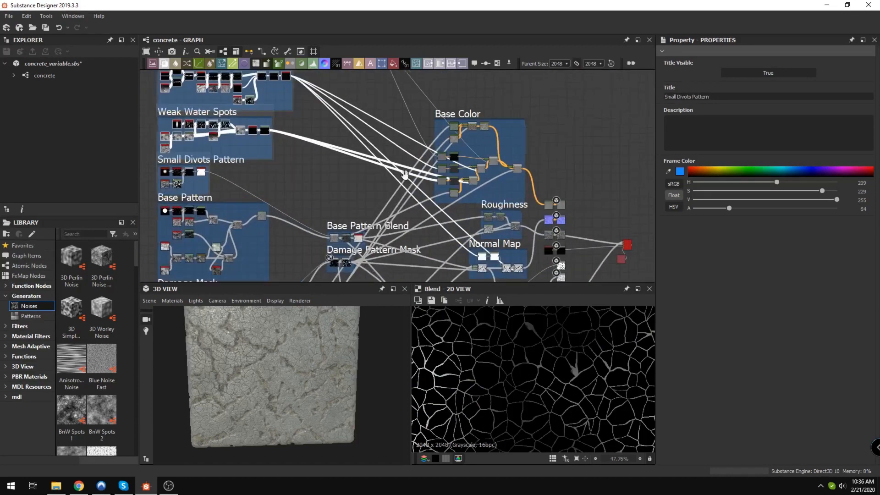
Step: Examine the Normal Map frame's Levels, Blur and Blend nodes along with their incoming connections
scroll(502, 215, up, 6)
scroll(510, 216, down, 2)
middle_drag(510, 216, 461, 245)
scroll(478, 189, up, 2)
drag(257, 365, 251, 346)
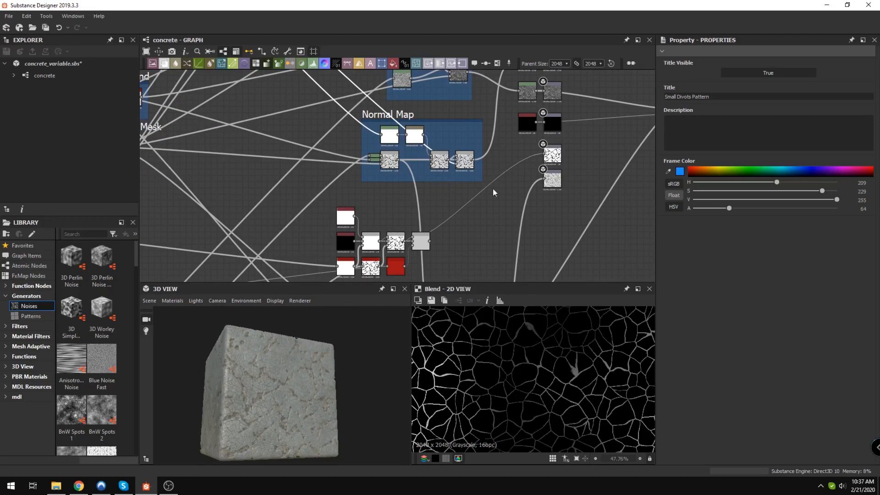
scroll(495, 192, up, 4)
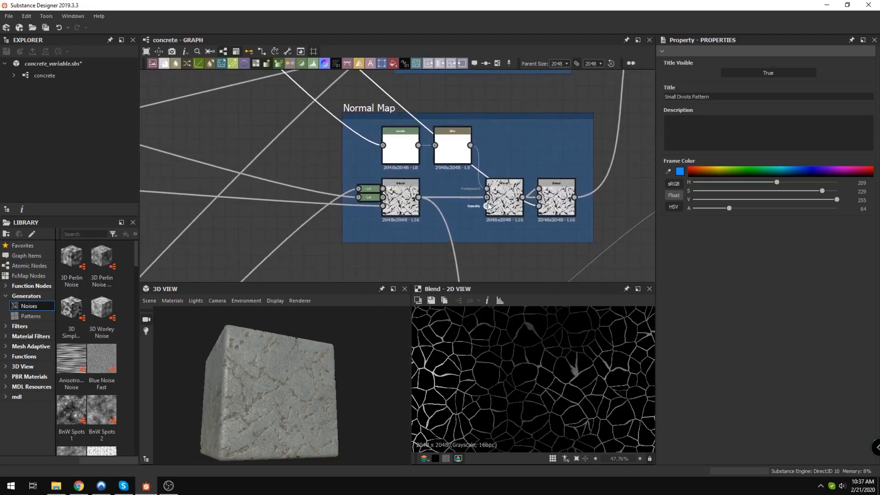
scroll(377, 239, up, 1)
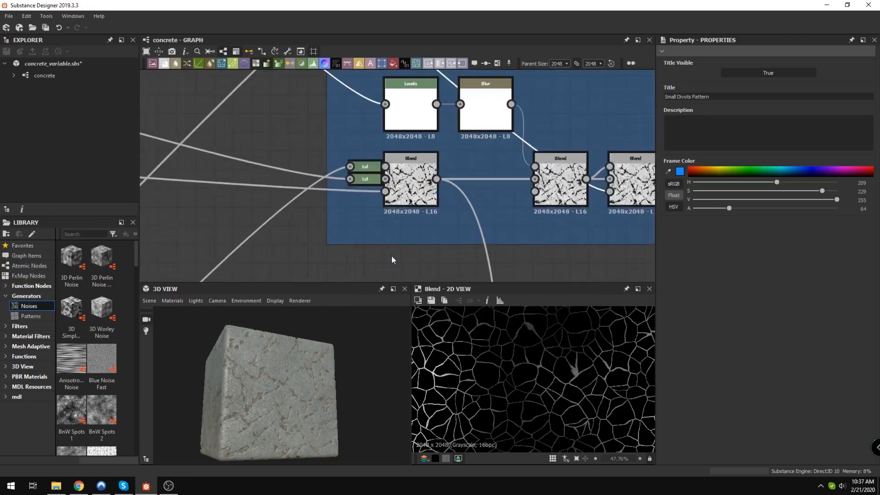
scroll(391, 255, down, 2)
scroll(392, 253, up, 2)
middle_drag(392, 246, 299, 252)
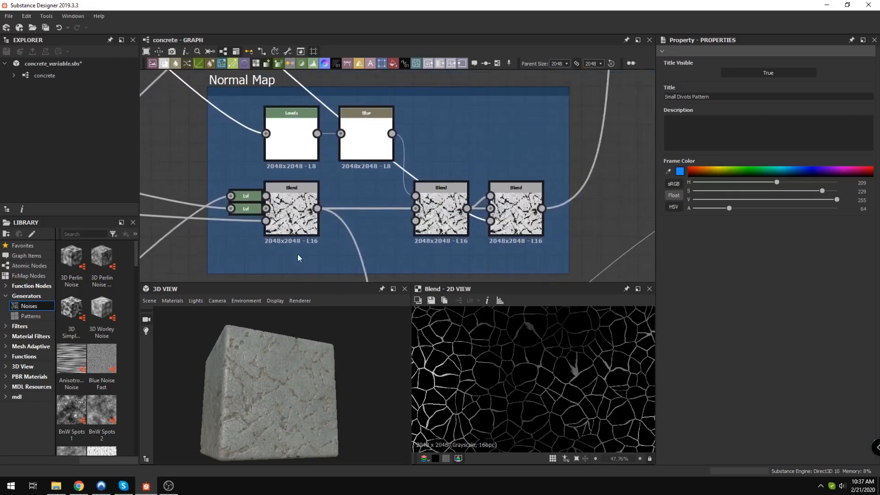
scroll(299, 252, down, 1)
middle_drag(246, 173, 264, 153)
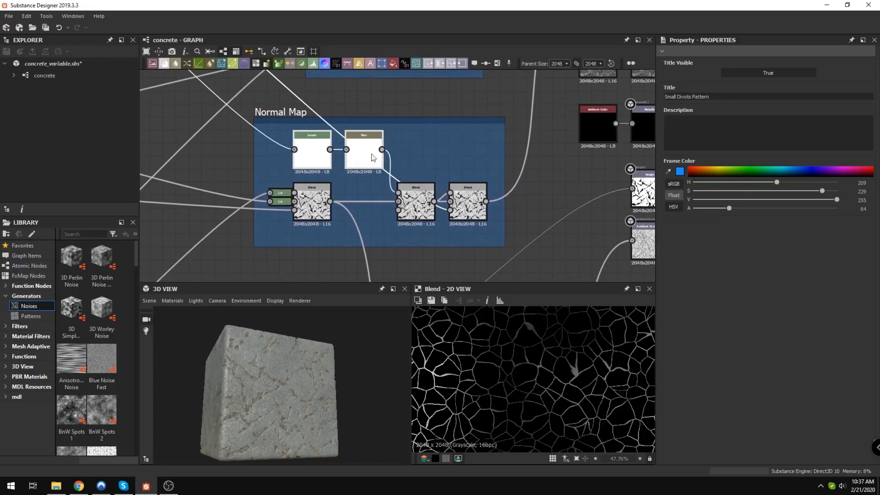
Step: Move the Levels and Blur nodes out of the Normal Map frame and select the frame's last two Blend nodes
drag(313, 154, 168, 85)
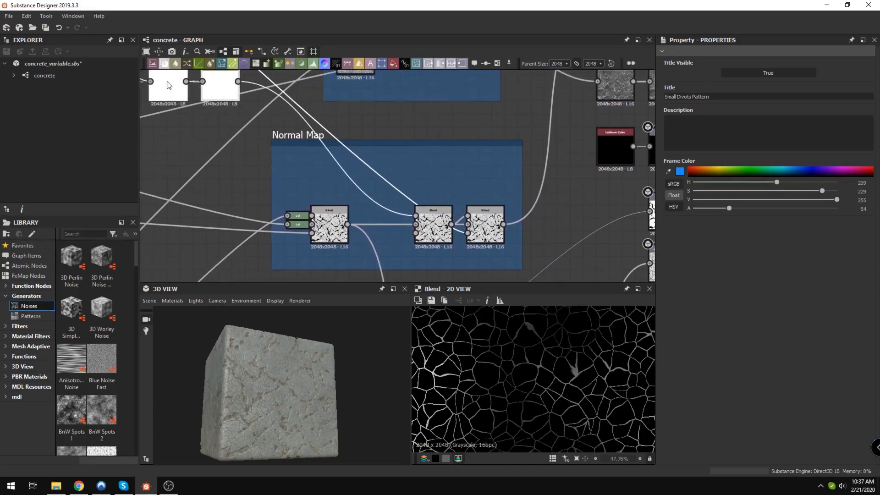
middle_drag(264, 209, 259, 132)
scroll(389, 203, up, 2)
scroll(389, 203, up, 2)
drag(457, 186, 396, 186)
Step: Preview the Normal Map frame's first Blend and trace its opacity input back to the Damage Pattern Mask frame
click(291, 189)
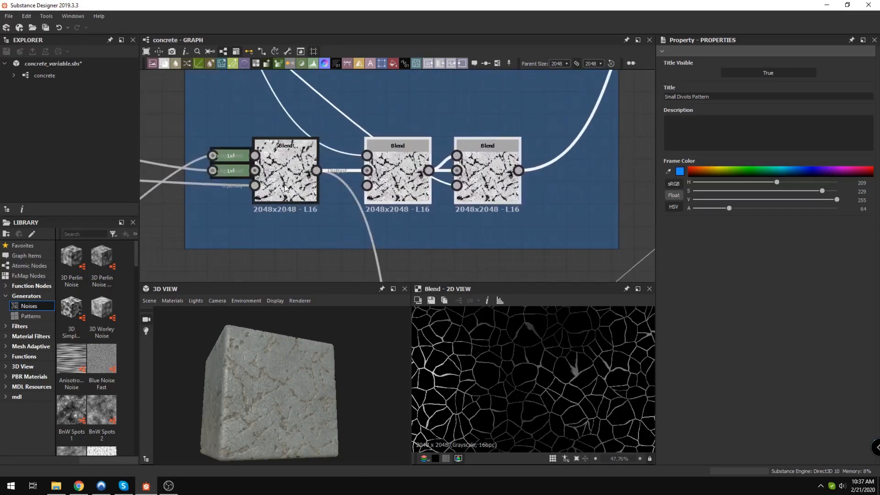
double_click(285, 188)
middle_drag(289, 186, 458, 161)
scroll(458, 162, down, 3)
middle_drag(243, 159, 442, 165)
middle_drag(177, 155, 392, 157)
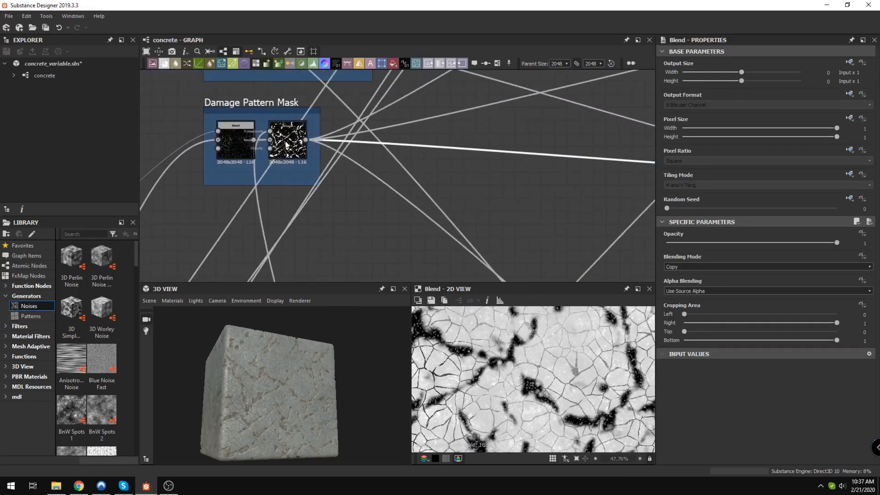
middle_drag(541, 165, 362, 180)
scroll(439, 182, up, 5)
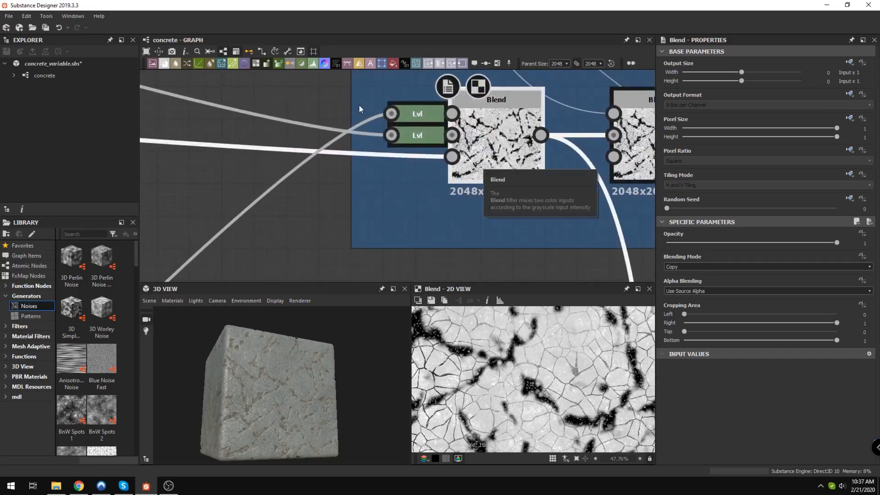
Step: Trace the first Blend's foreground input back to the output node at the end of the Damage Pattern frame
scroll(373, 206, down, 12)
mouse_move(203, 202)
middle_down()
mouse_move(282, 203)
mouse_move(321, 153)
mouse_move(325, 120)
middle_up()
mouse_move(319, 208)
middle_down()
mouse_move(342, 156)
mouse_move(306, 239)
mouse_move(393, 126)
middle_up()
scroll(325, 220, up, 10)
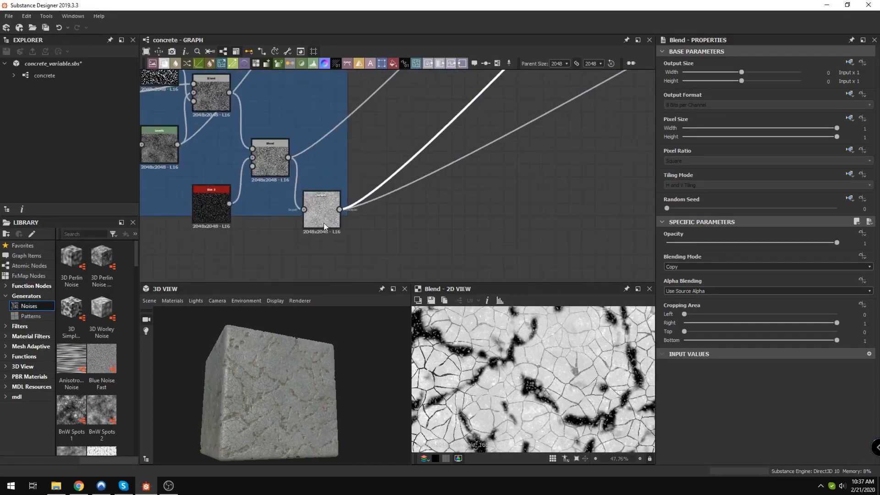
scroll(323, 223, down, 3)
scroll(324, 219, up, 4)
scroll(324, 219, up, 1)
scroll(323, 219, down, 6)
middle_drag(440, 114, 275, 285)
middle_drag(546, 83, 393, 206)
scroll(486, 106, up, 2)
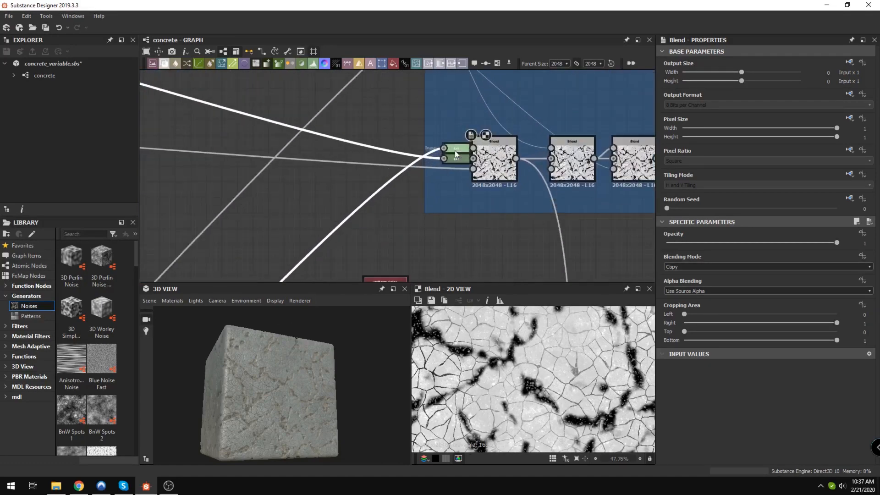
Step: Preview each of the two docked Levels nodes feeding the Normal Map frame's first Blend
double_click(456, 159)
scroll(536, 370, down, 5)
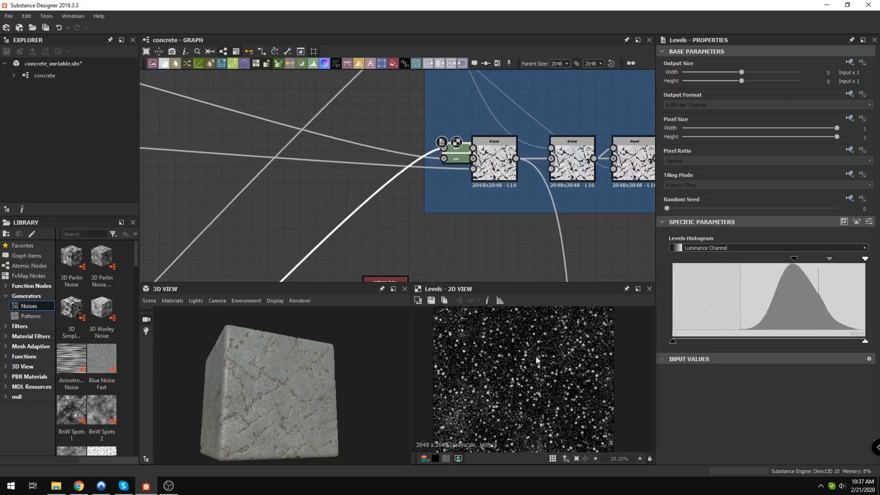
middle_drag(461, 159, 461, 183)
scroll(461, 183, up, 6)
double_click(442, 184)
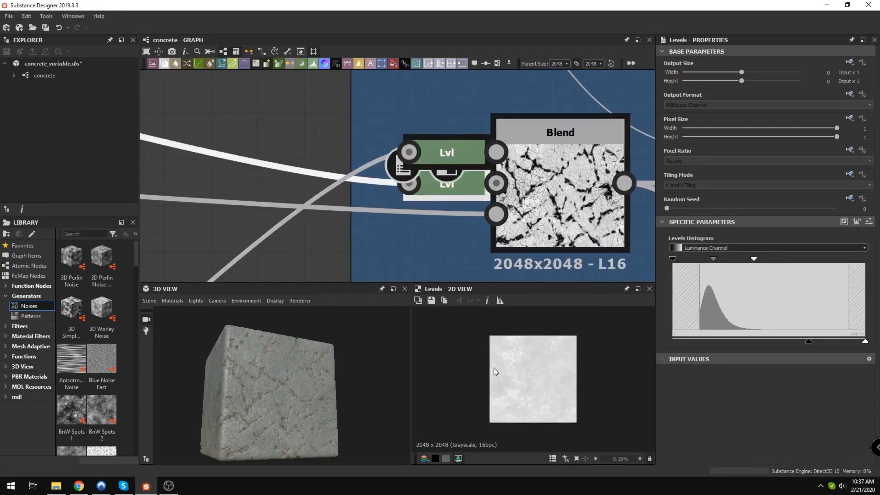
scroll(449, 205, down, 5)
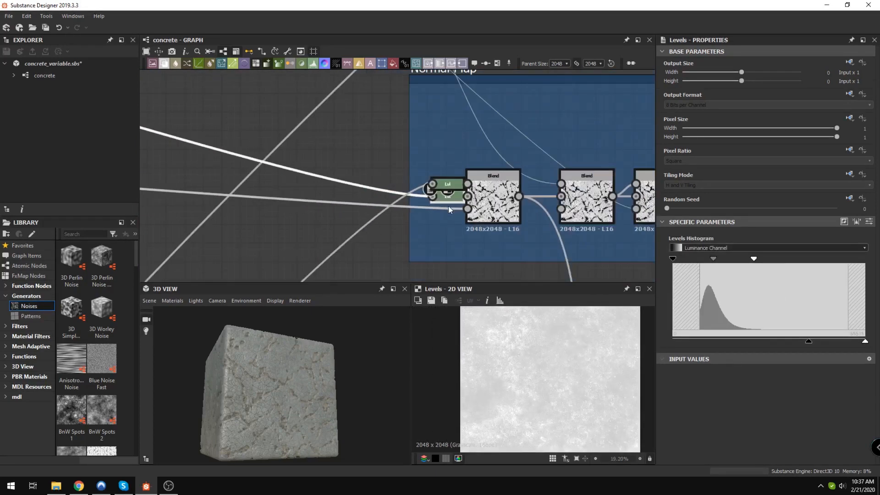
Step: Trace the background Levels input to the Base Pattern Blend frame and move that frame's Levels node beneath its neighbours
middle_drag(312, 172, 550, 216)
middle_drag(197, 149, 485, 214)
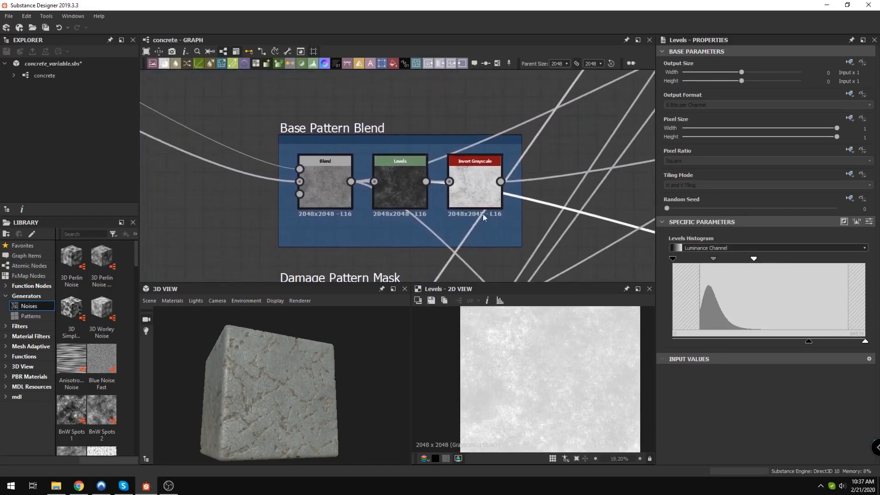
scroll(474, 202, up, 3)
drag(393, 207, 360, 236)
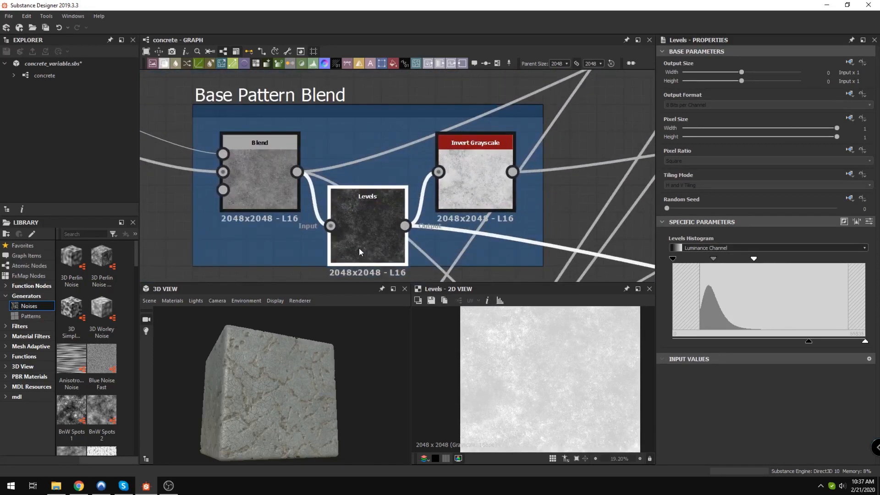
middle_drag(376, 251, 382, 222)
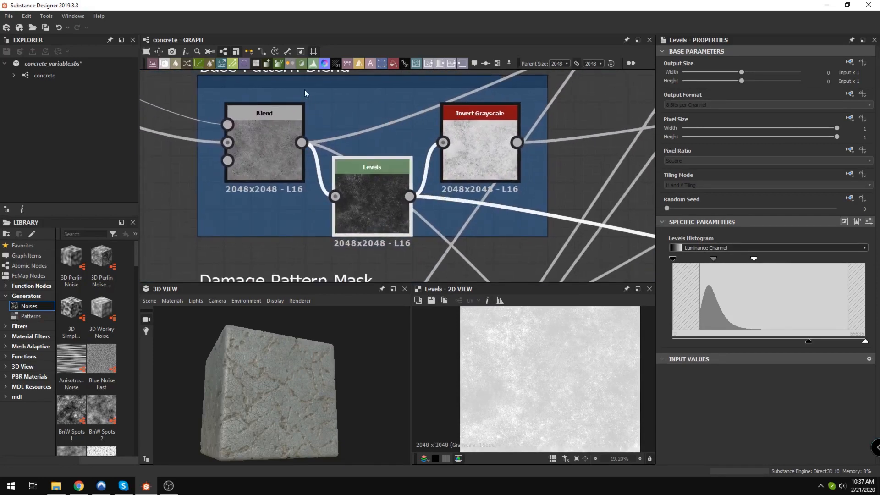
Step: Preview the Base Pattern Blend frame's Invert Grayscale node and follow its output towards the map frames
click(481, 145)
scroll(485, 154, down, 1)
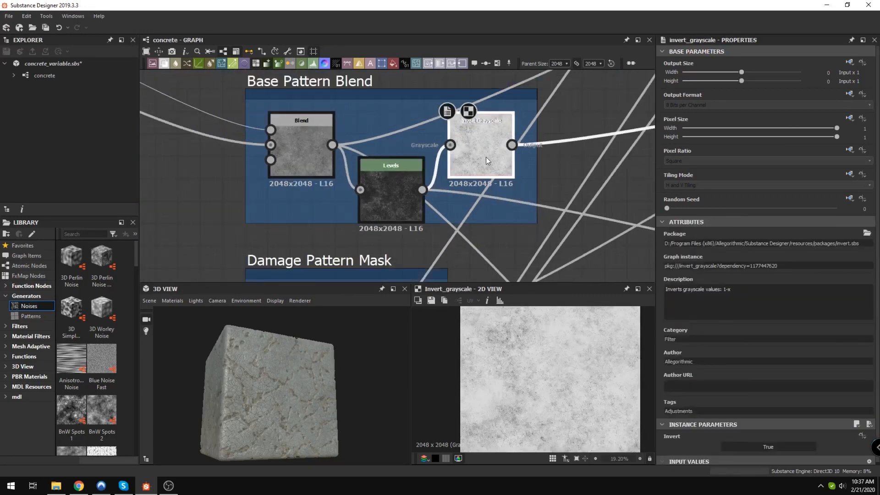
middle_drag(486, 156, 268, 196)
scroll(314, 225, down, 6)
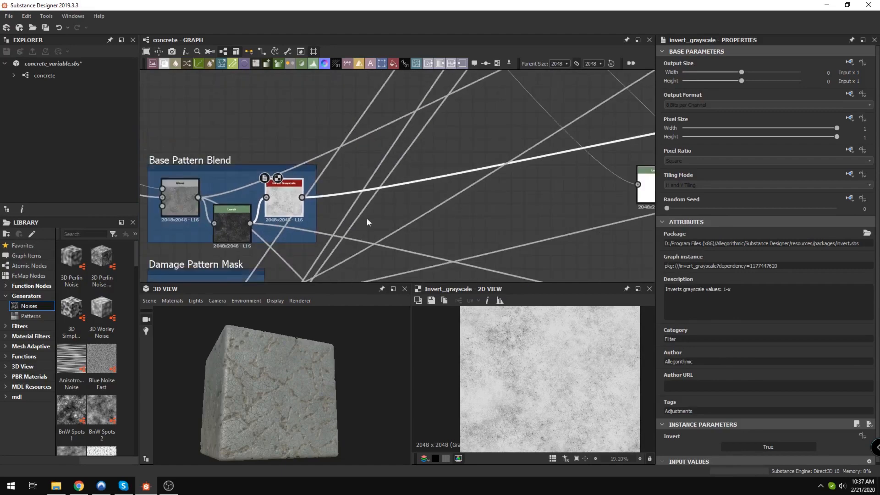
middle_drag(523, 188, 309, 209)
scroll(447, 174, up, 3)
scroll(436, 178, down, 3)
middle_drag(244, 218, 403, 150)
middle_drag(311, 267, 365, 249)
scroll(252, 165, up, 4)
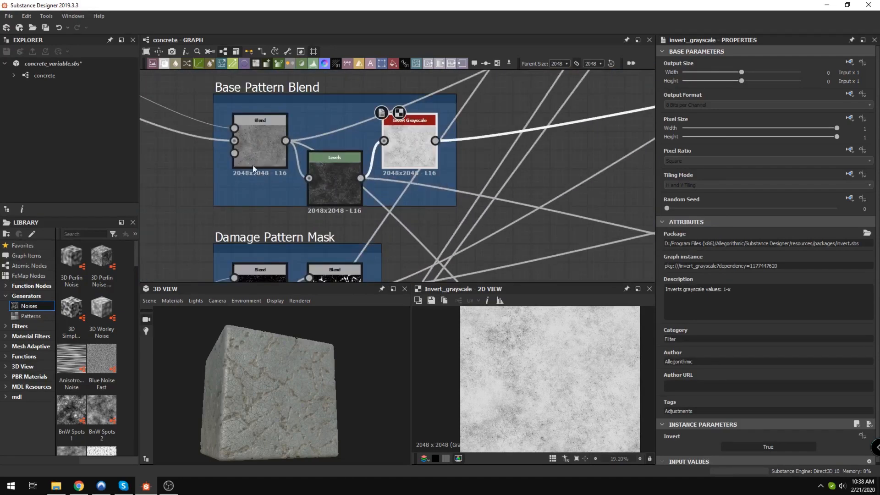
Step: Preview the Base Pattern Blend frame's Blend node and review the crack and damage pattern frames around its connections
click(258, 134)
scroll(462, 207, down, 4)
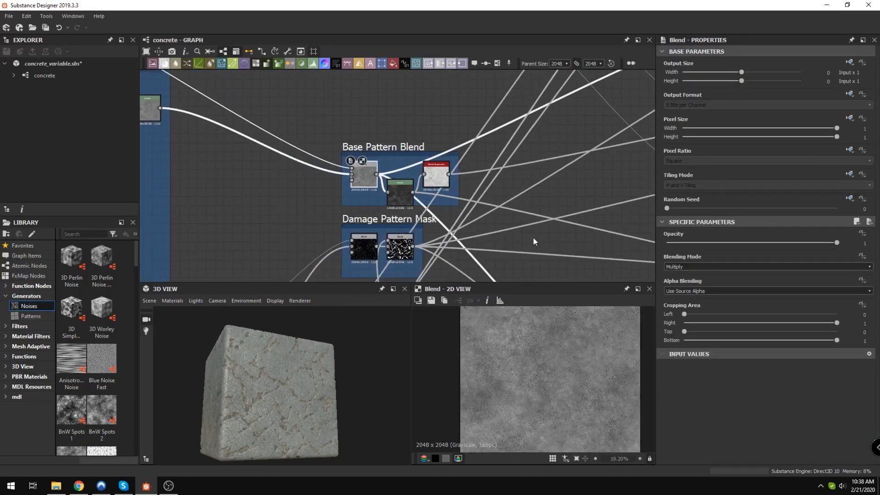
scroll(403, 167, down, 3)
middle_drag(302, 273, 374, 99)
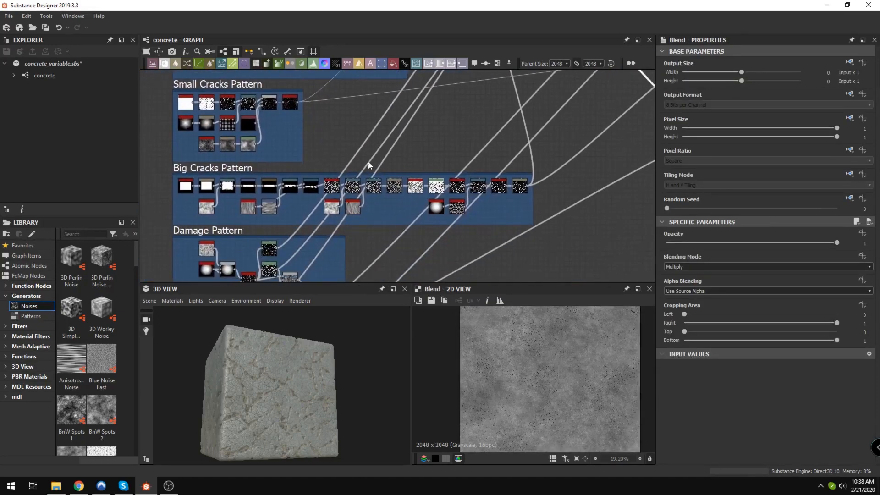
middle_drag(329, 224, 327, 204)
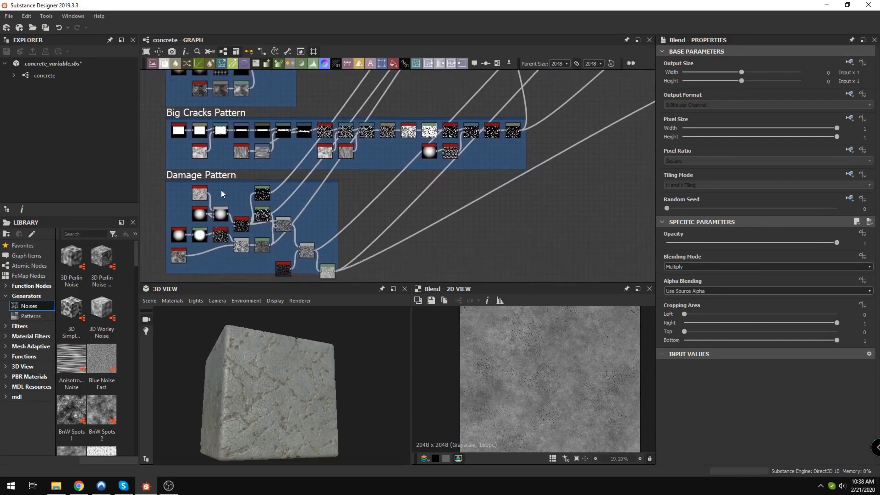
middle_drag(376, 192, 258, 289)
middle_drag(370, 189, 273, 297)
middle_drag(282, 101, 316, 186)
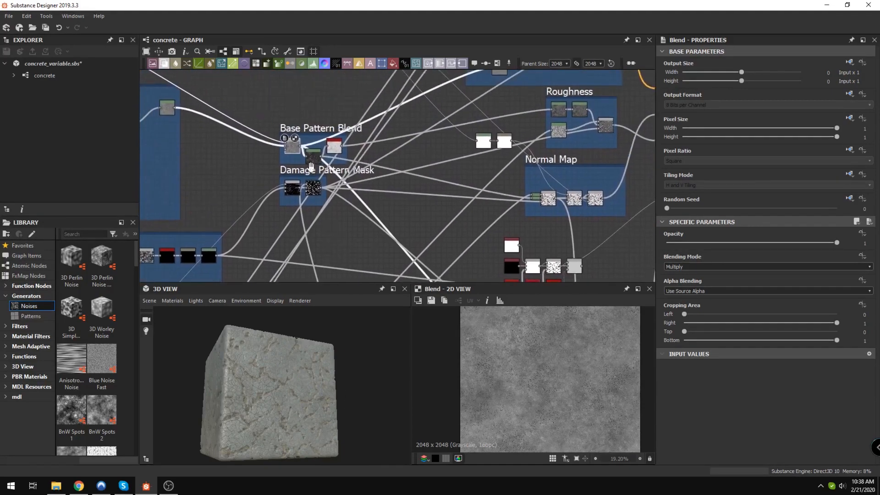
Step: Select the whole Base Pattern Blend frame and follow its connections to the Normal Map frame's Blend nodes
scroll(303, 136, up, 2)
drag(243, 84, 327, 161)
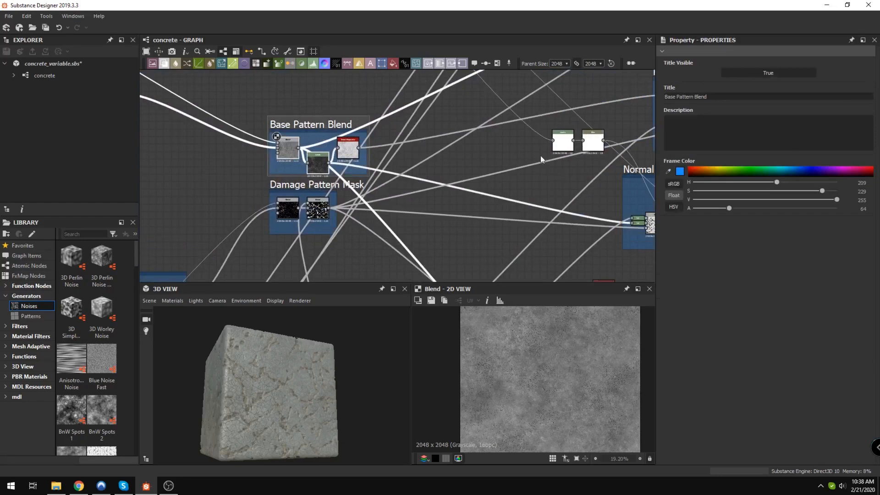
middle_drag(561, 122, 455, 221)
scroll(414, 232, up, 3)
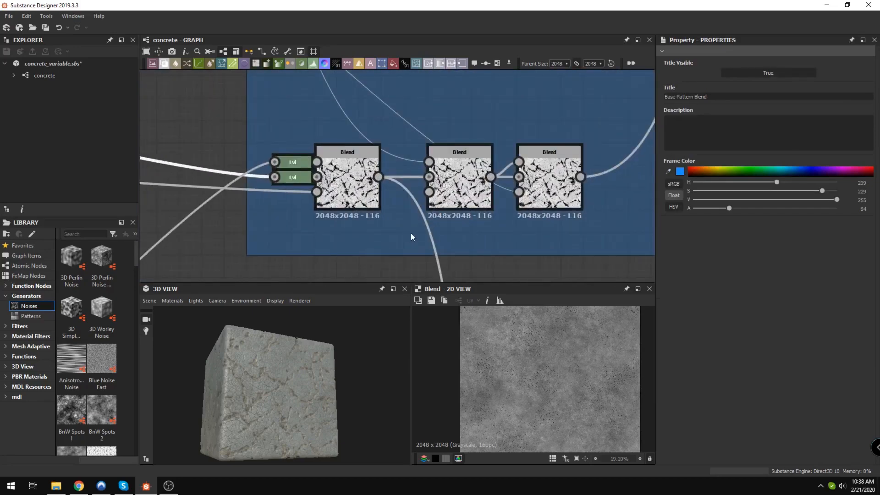
scroll(411, 233, down, 3)
scroll(416, 233, up, 5)
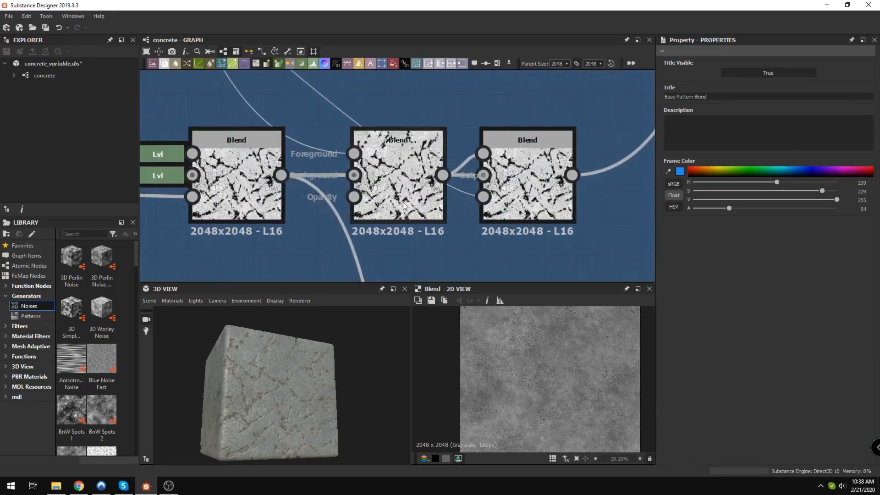
scroll(405, 205, down, 5)
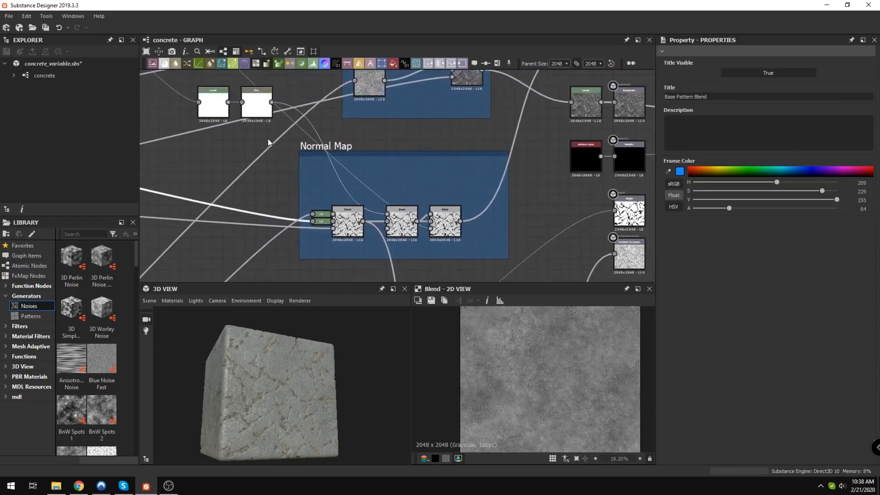
Step: Move the Levels and Blur nodes back into the Normal Map frame and preview the second Blend they feed
drag(213, 107, 340, 182)
scroll(393, 214, up, 4)
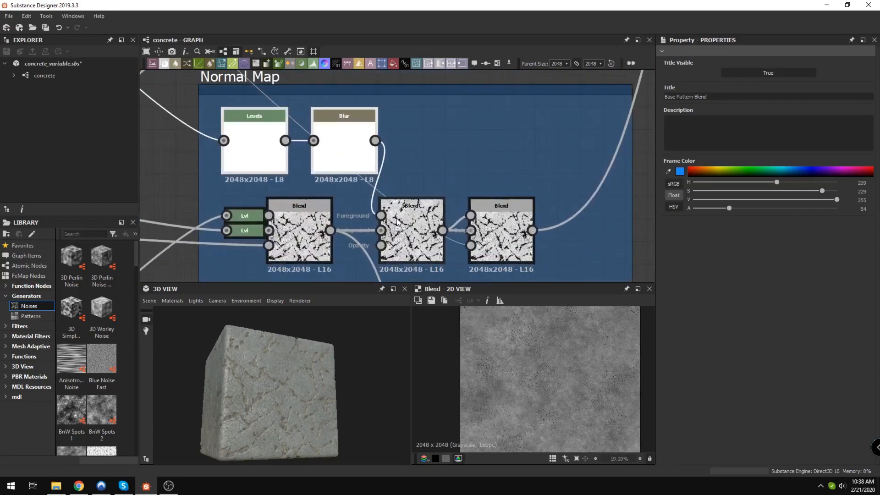
click(399, 234)
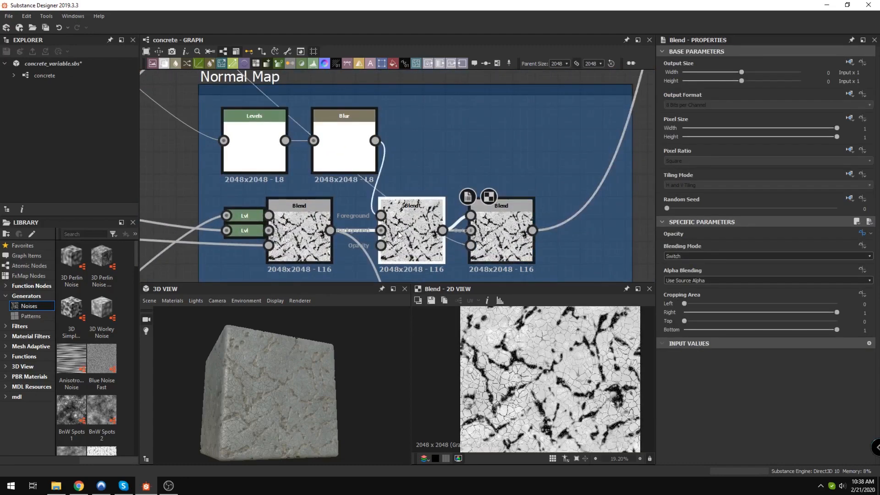
scroll(403, 197, down, 3)
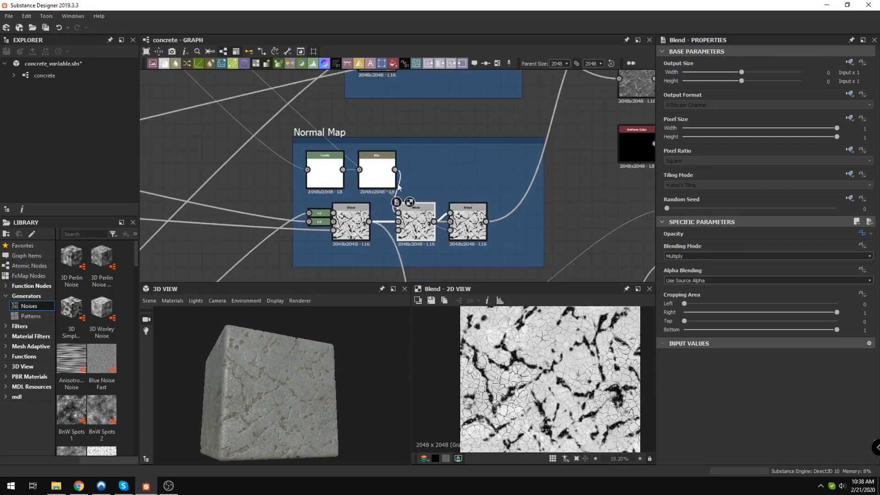
Step: Examine the Roughness frame's Levels and Blend nodes and the connections entering them
scroll(424, 199, down, 3)
middle_drag(348, 196, 347, 232)
scroll(465, 166, up, 4)
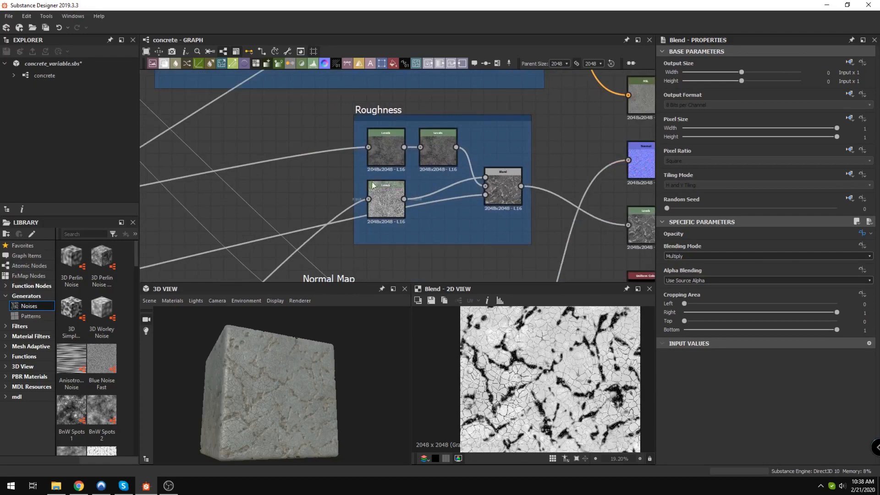
scroll(392, 173, up, 3)
scroll(350, 197, down, 2)
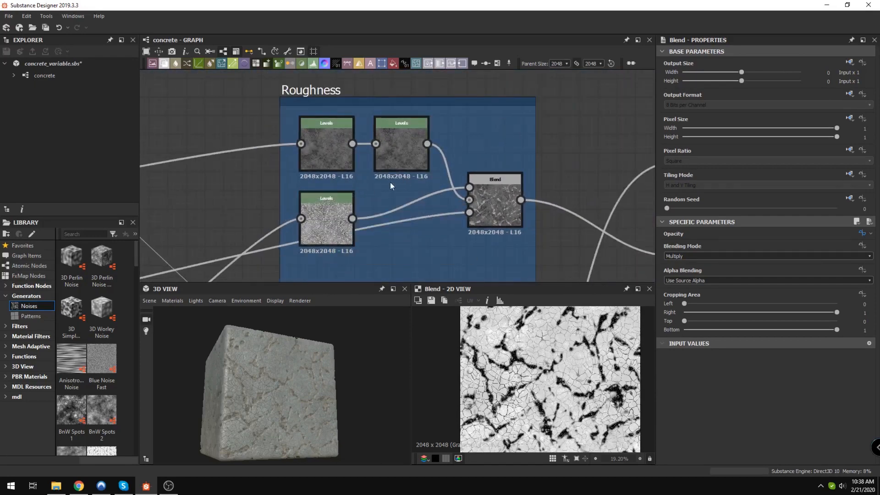
scroll(295, 215, down, 1)
scroll(294, 214, down, 1)
middle_drag(238, 197, 314, 180)
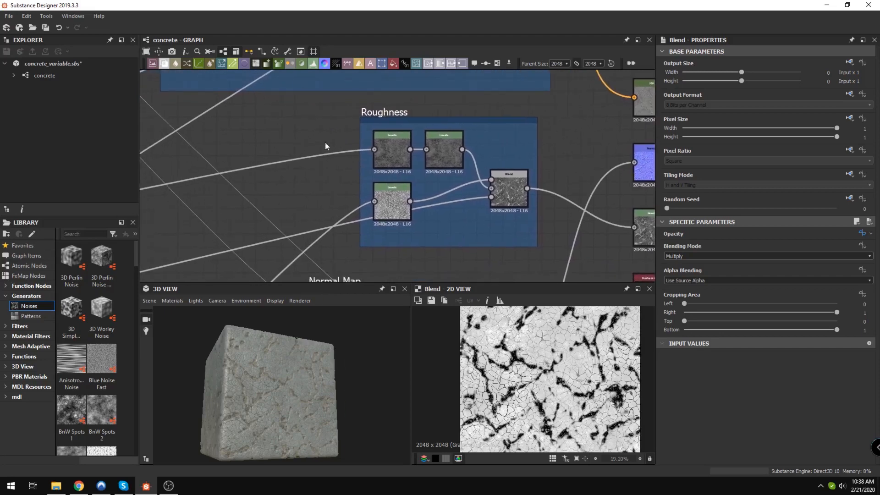
Step: Preview the Roughness frame's Blend node and inspect the Levels nodes that feed it
double_click(513, 194)
scroll(513, 193, down, 2)
middle_drag(415, 204, 412, 164)
scroll(574, 163, up, 3)
scroll(412, 164, up, 1)
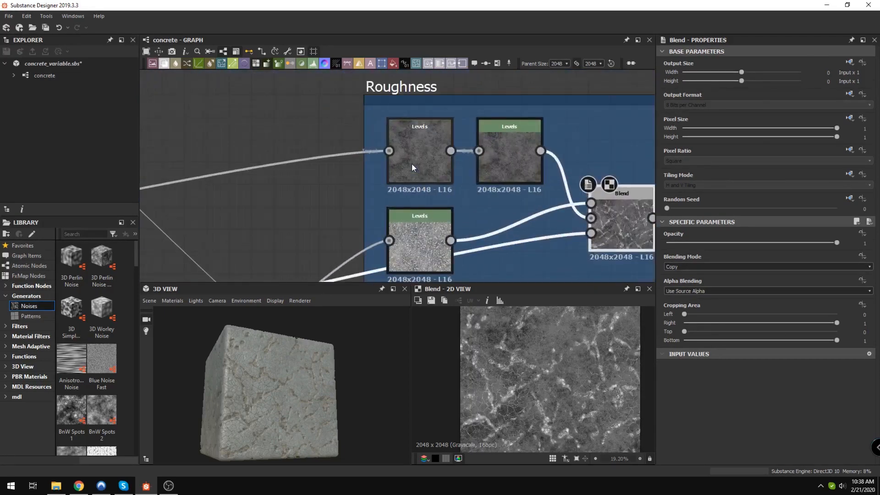
Step: Select the Base Pattern Blend and Damage Pattern Mask frames together and trace their connections to the Roughness frame
scroll(412, 163, down, 7)
drag(283, 125, 355, 214)
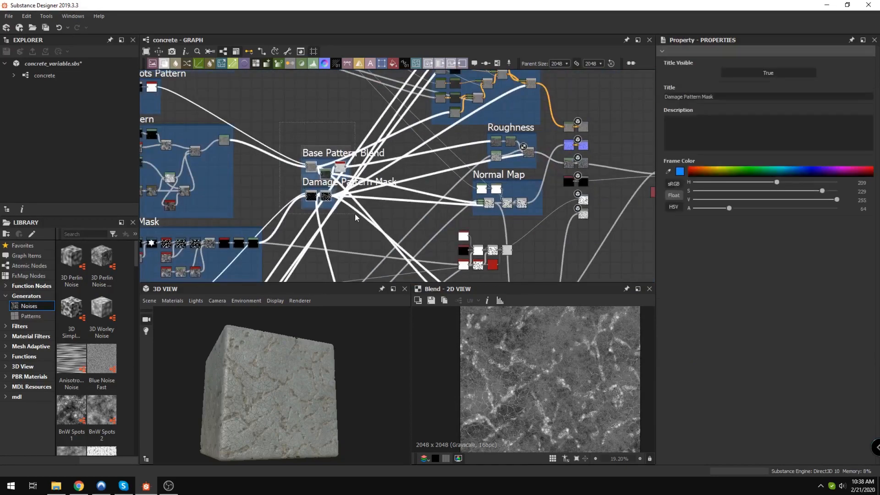
scroll(354, 214, down, 1)
middle_drag(203, 143, 274, 140)
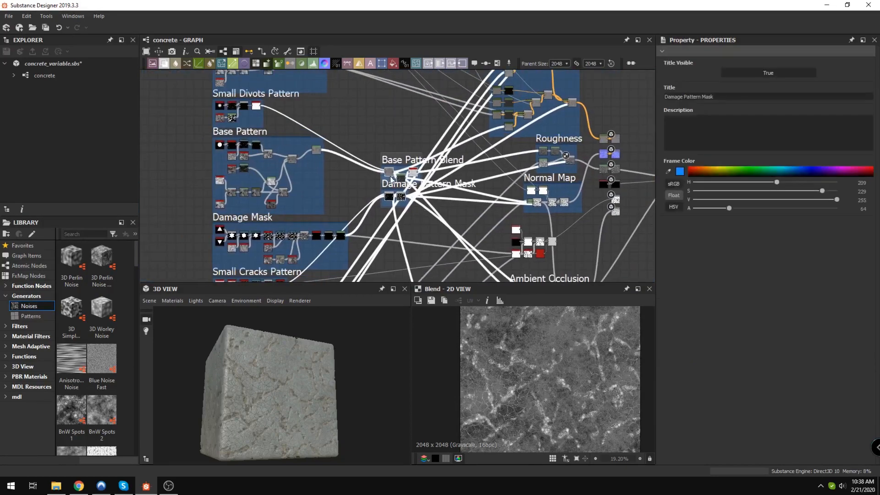
Step: Preview the second Levels node in the Roughness frame's upper row and inspect the first Levels node feeding it
middle_drag(406, 178, 206, 196)
scroll(380, 173, up, 8)
double_click(299, 139)
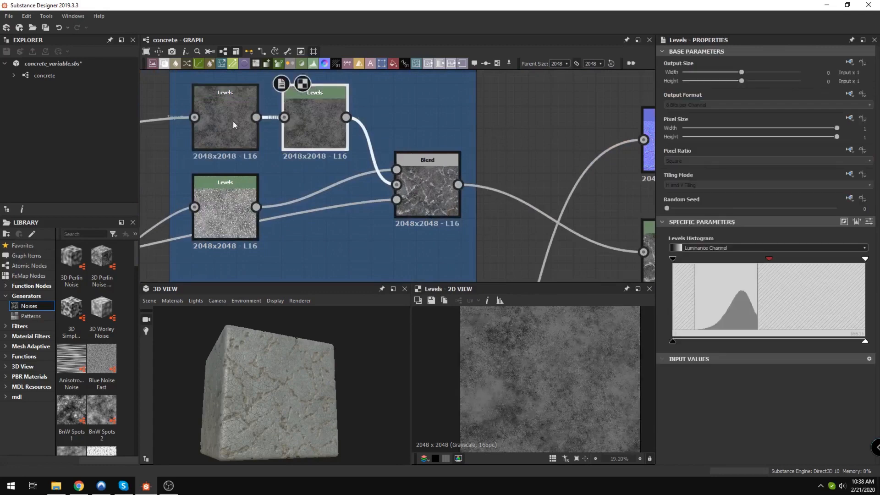
double_click(215, 134)
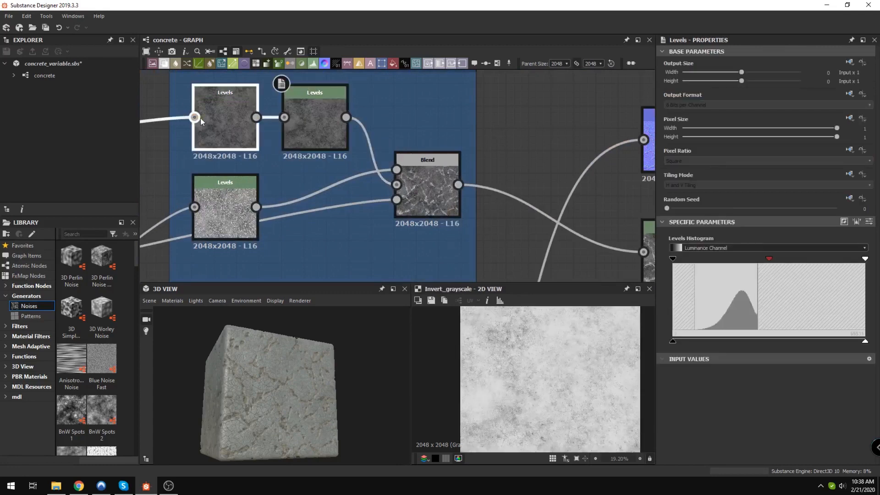
Step: Compare the two chained Levels nodes in the Roughness frame by previewing each one and examining its histogram
scroll(299, 155, up, 2)
middle_drag(215, 133, 291, 210)
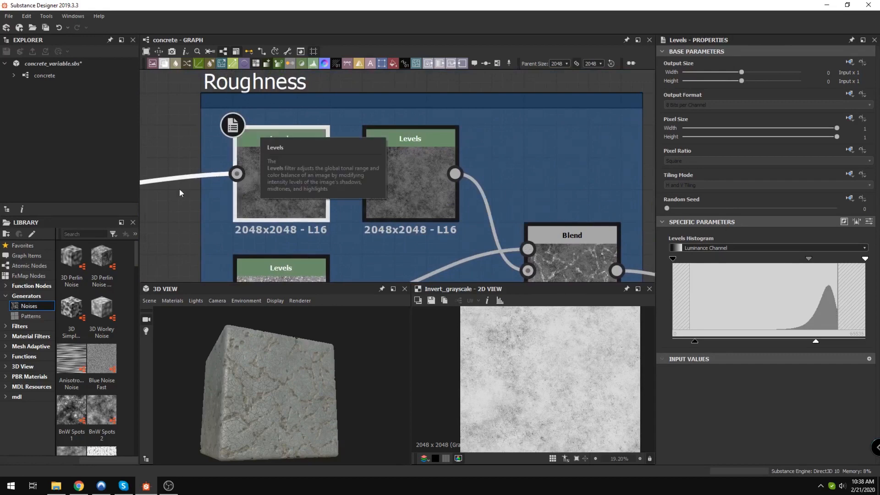
drag(193, 321, 207, 362)
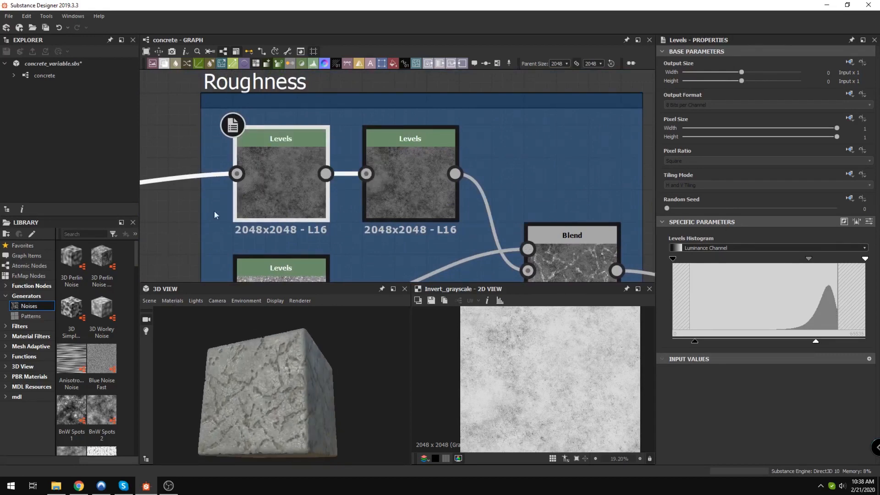
double_click(270, 203)
click(420, 173)
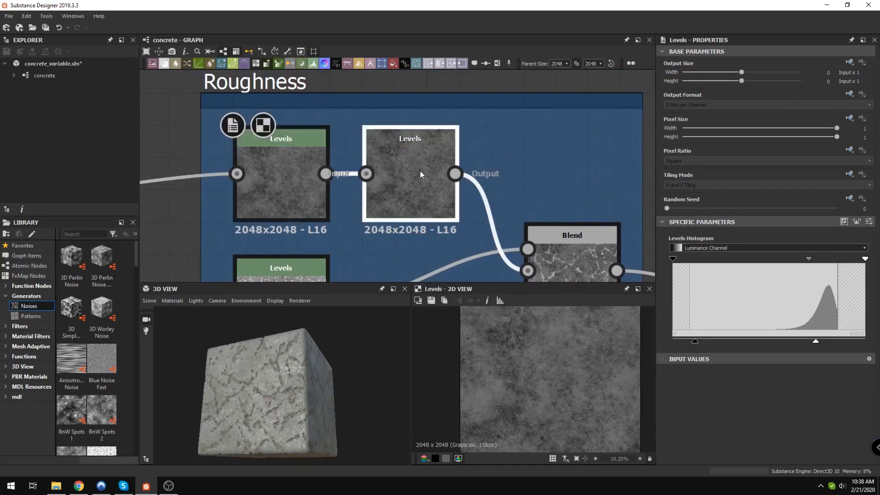
double_click(420, 172)
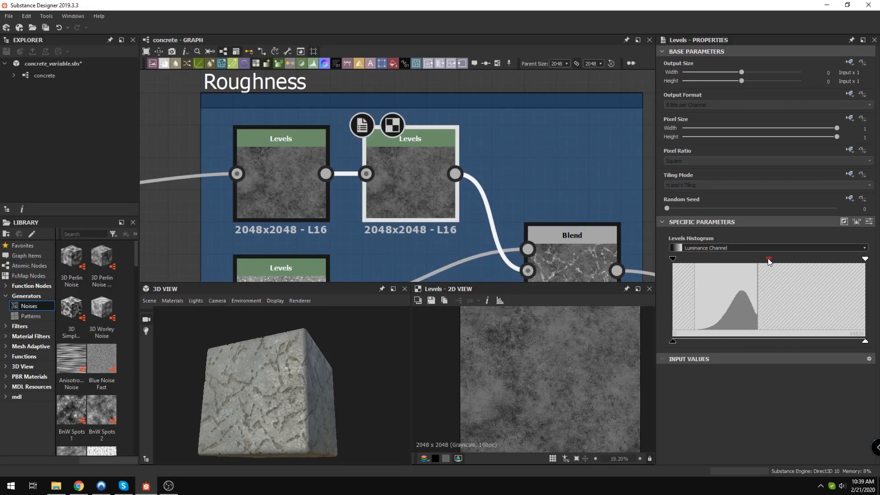
Step: Preview the Roughness frame's lower Levels node and the Blend node that combines it with the upper Levels chain
scroll(439, 227, down, 5)
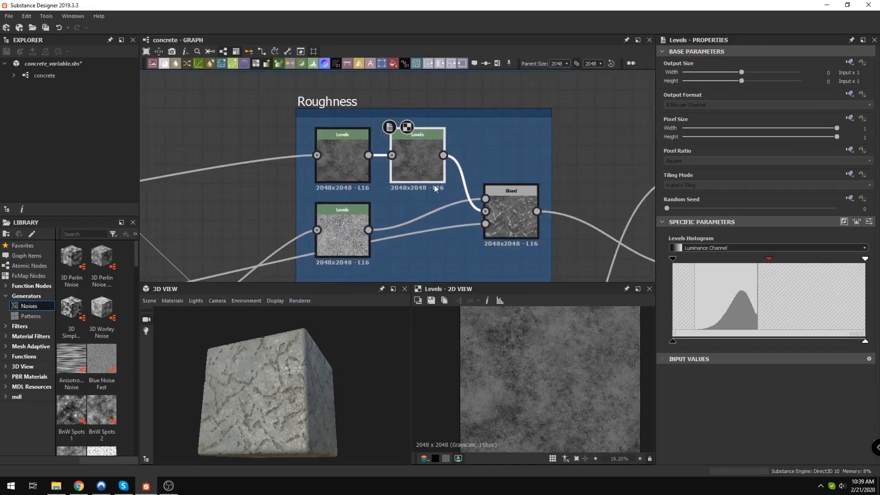
click(338, 243)
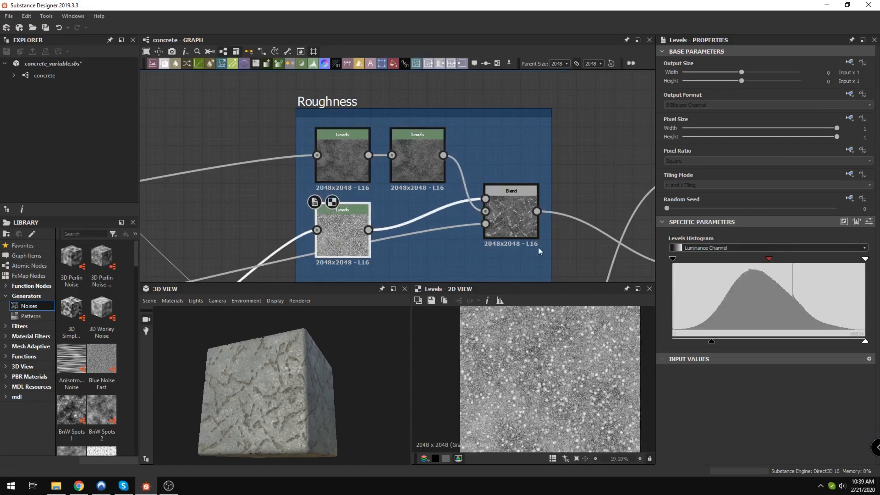
middle_drag(538, 247, 378, 215)
click(344, 193)
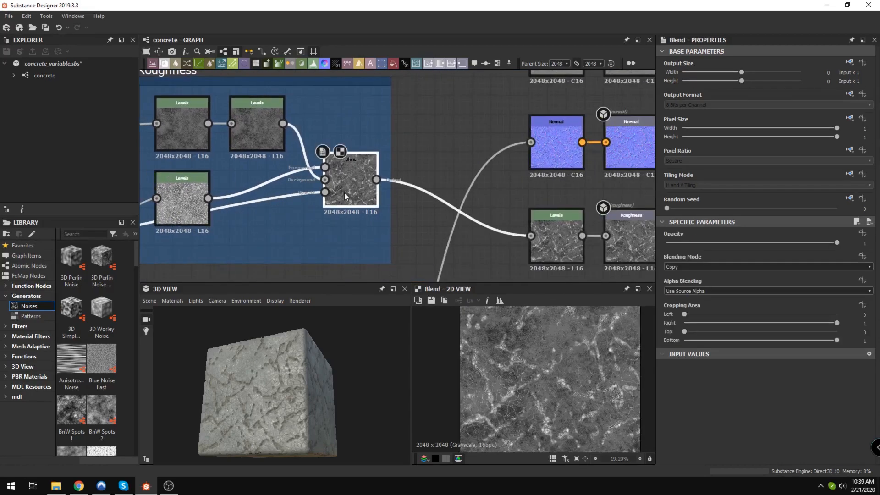
Step: Inspect the Roughness frame's Blend node and the Levels node that feeds the Roughness output
middle_drag(465, 232, 499, 204)
drag(335, 158, 345, 205)
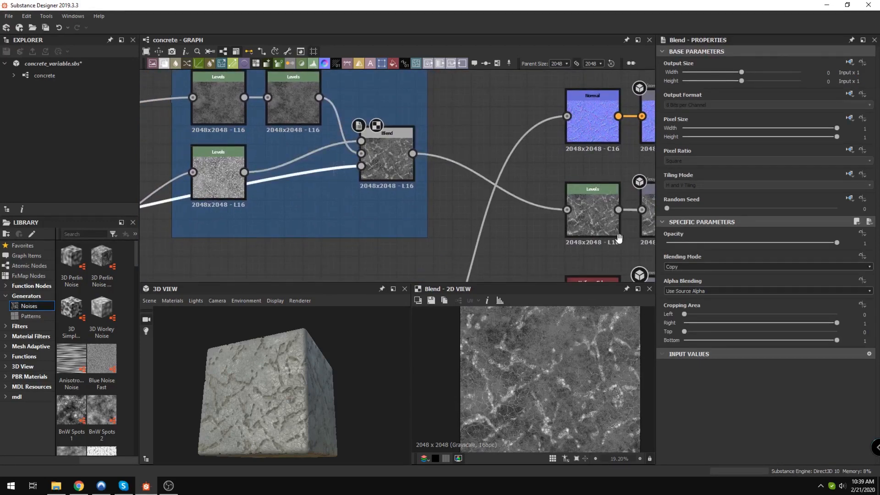
middle_drag(595, 214, 516, 207)
click(516, 207)
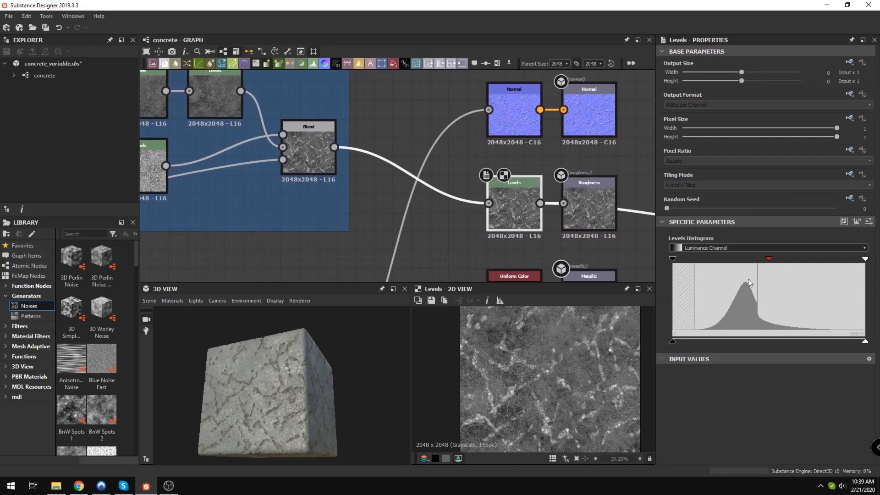
middle_drag(545, 213, 469, 188)
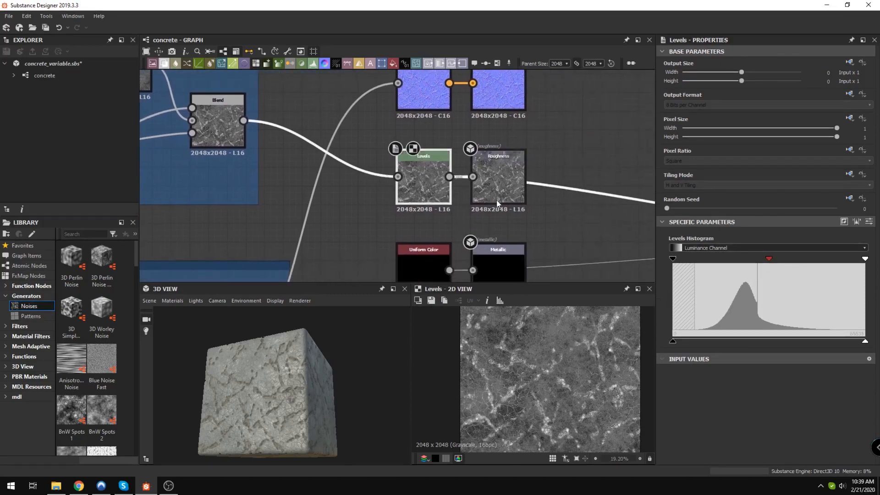
scroll(506, 213, down, 2)
scroll(502, 207, down, 1)
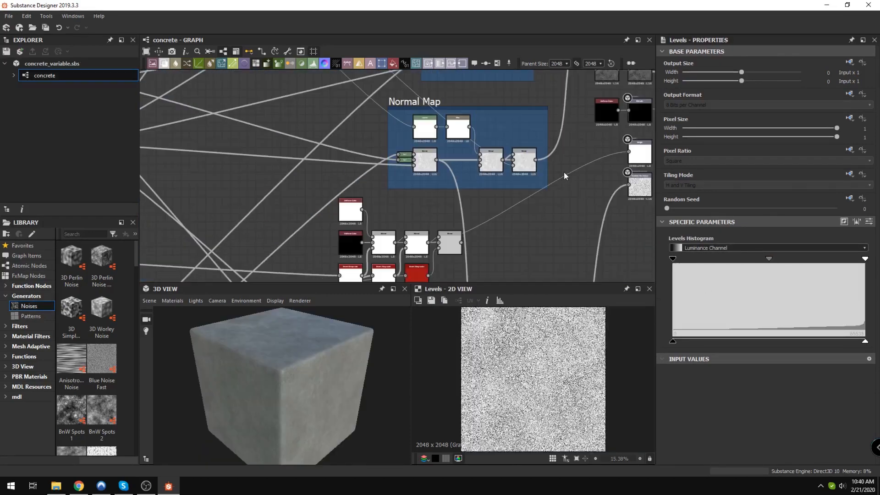
Step: Add an HBAO node in the empty area below the Ambient Occlusion frame
middle_drag(564, 172, 577, 192)
scroll(577, 192, down, 2)
middle_drag(275, 181, 264, 167)
scroll(361, 161, up, 2)
scroll(319, 149, up, 3)
scroll(264, 166, down, 1)
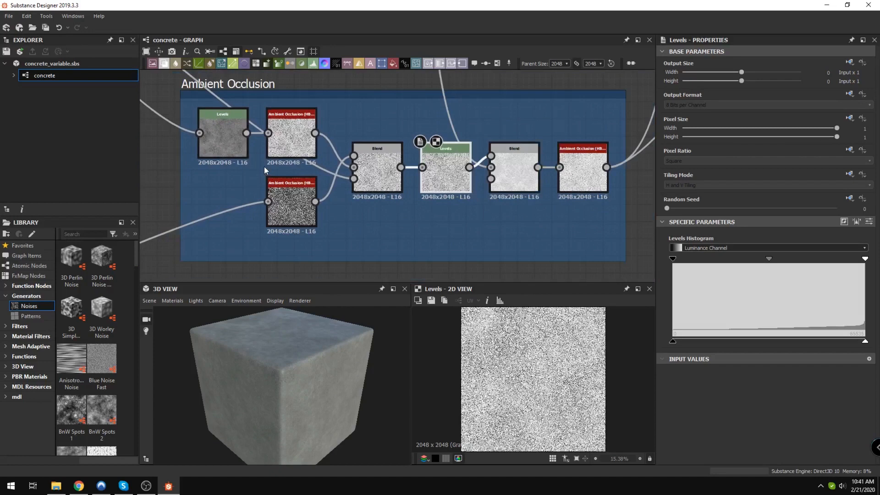
scroll(338, 178, down, 2)
middle_drag(206, 208, 187, 150)
middle_drag(225, 212, 268, 191)
click(454, 204)
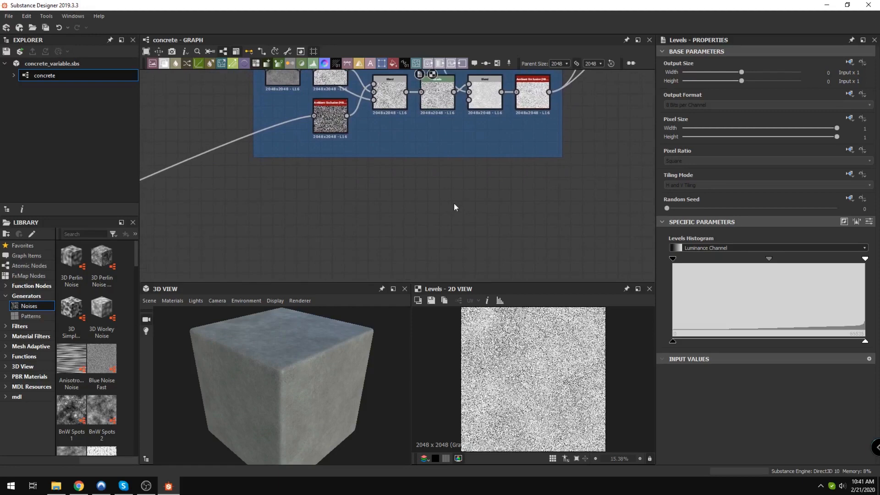
key(space)
text(hbao)
key(Return)
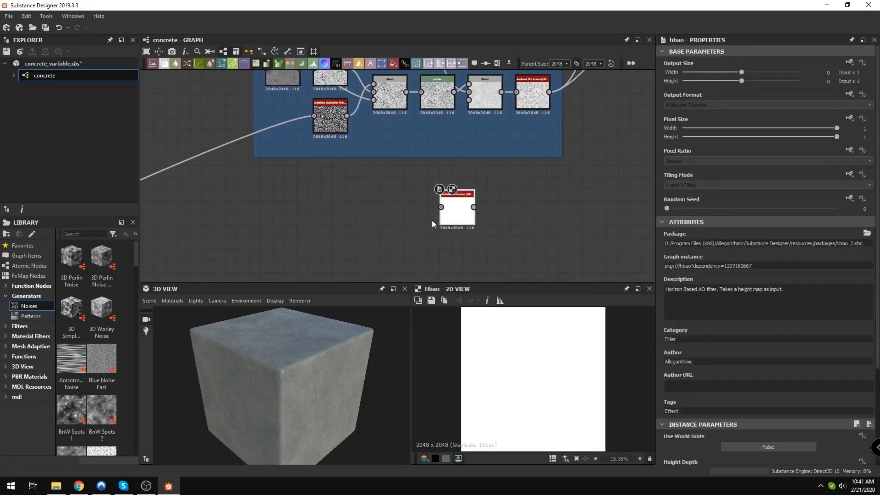
Step: Place a Clouds 2 noise beside the new HBAO node and connect it to the Height input
scroll(432, 220, up, 1)
scroll(92, 331, down, 3)
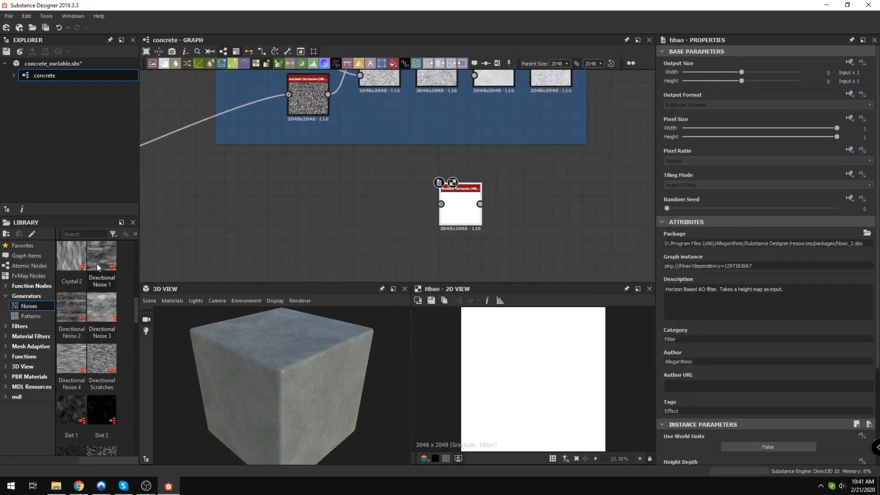
scroll(92, 297, down, 3)
drag(73, 309, 461, 206)
click(461, 205)
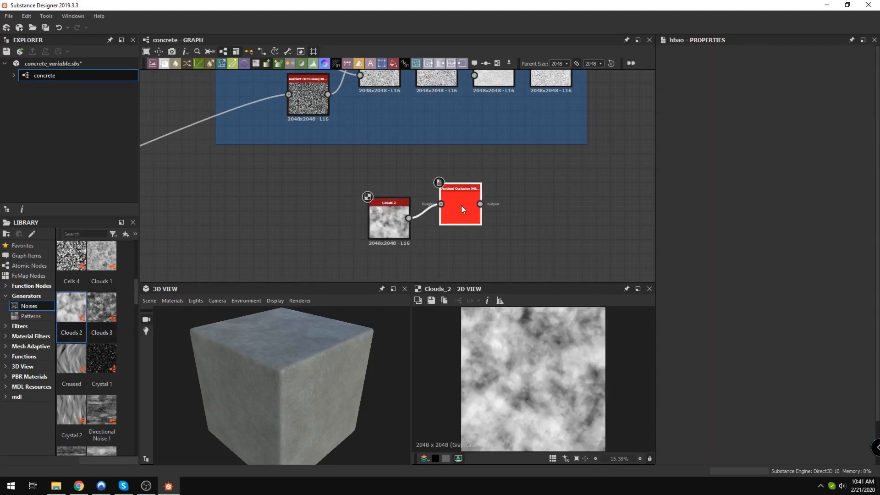
Step: Compare the Clouds 2 noise with the HBAO output in the 2D view
double_click(461, 205)
scroll(551, 382, up, 2)
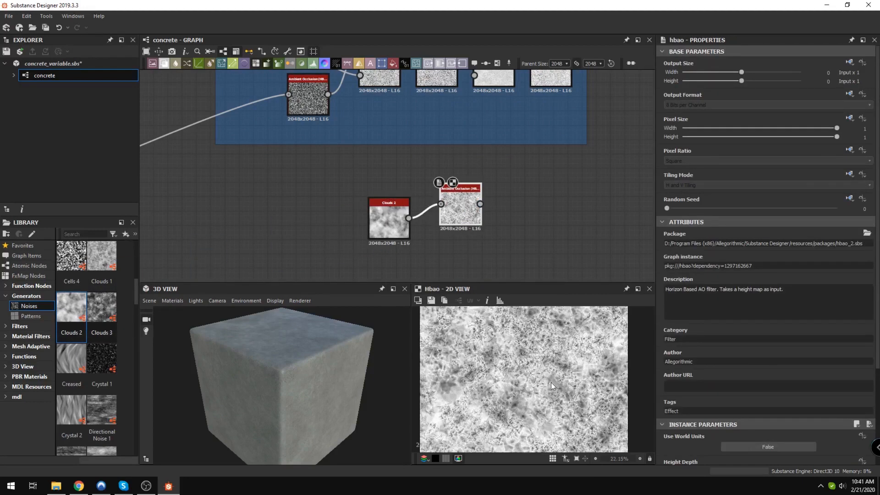
double_click(391, 230)
scroll(548, 385, down, 4)
double_click(454, 202)
scroll(519, 390, up, 5)
scroll(519, 390, down, 4)
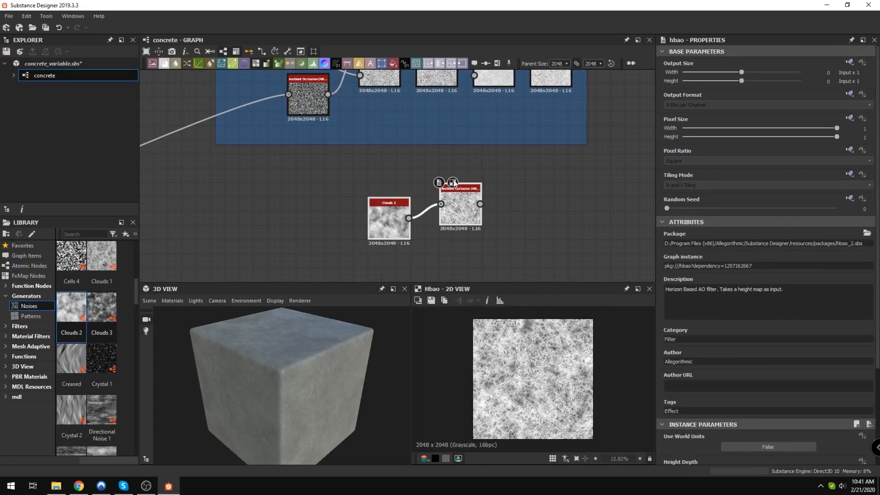
Step: Delete the test Clouds 2 and HBAO nodes below the Ambient Occlusion frame
click(485, 267)
scroll(408, 240, down, 4)
scroll(325, 161, up, 5)
scroll(324, 159, up, 1)
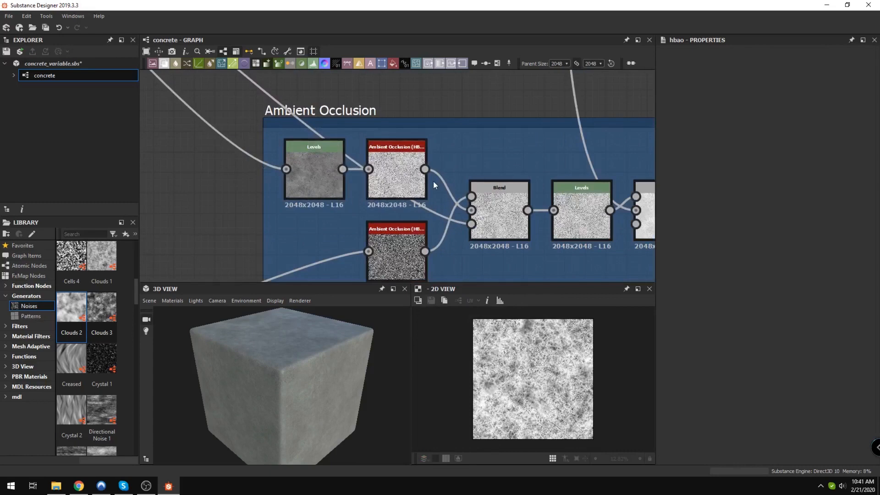
Step: Examine the Ambient Occlusion frame's first Levels node and the Levels node following the first Blend
middle_drag(427, 271, 360, 223)
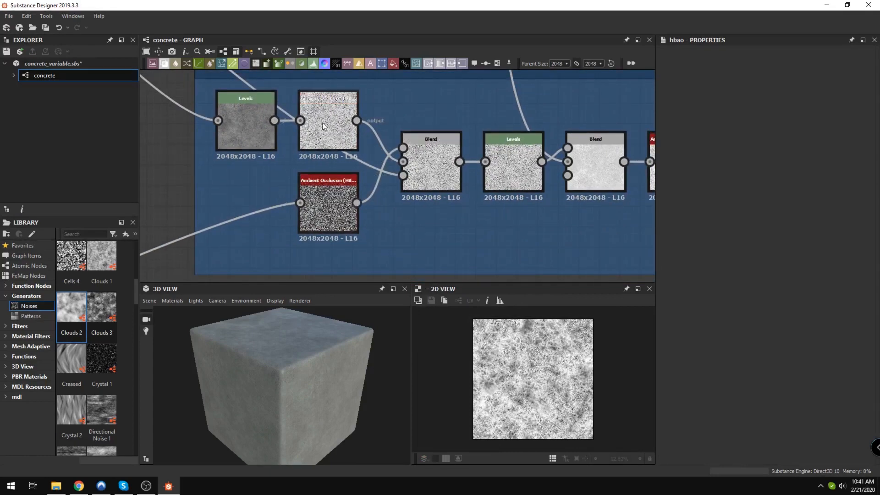
click(247, 118)
click(507, 174)
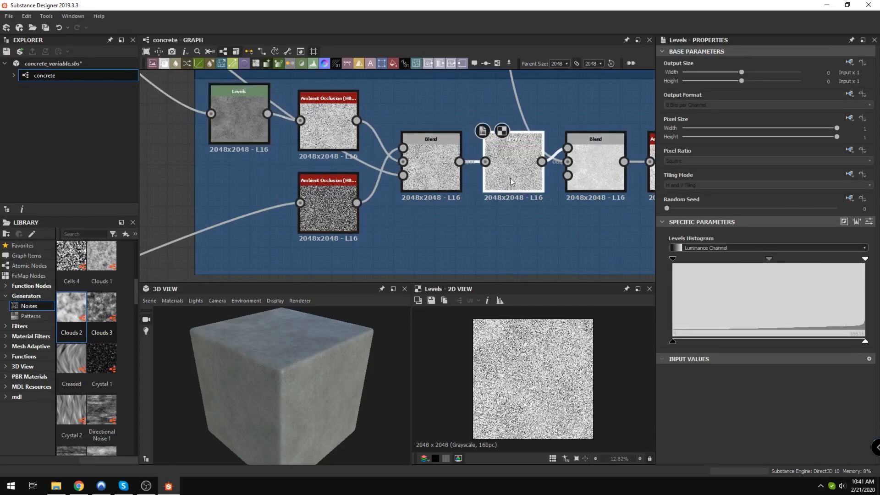
scroll(439, 181, down, 1)
middle_drag(439, 182, 442, 163)
scroll(356, 138, up, 3)
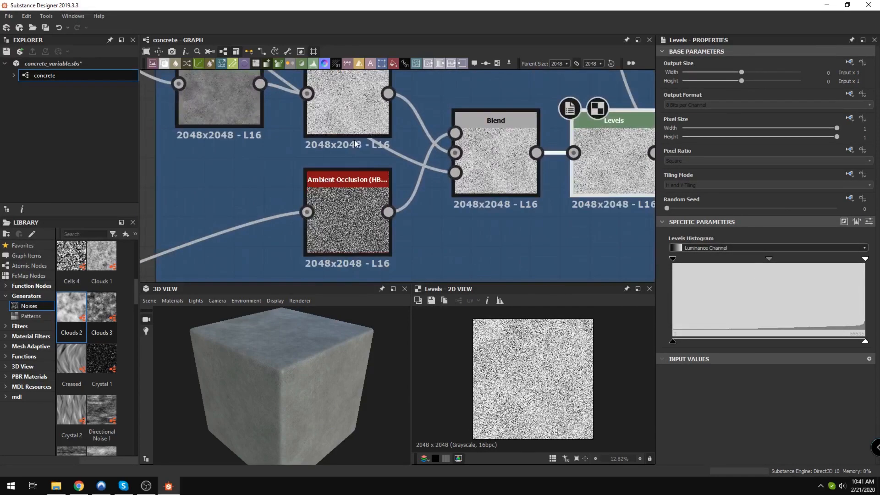
middle_drag(357, 138, 355, 158)
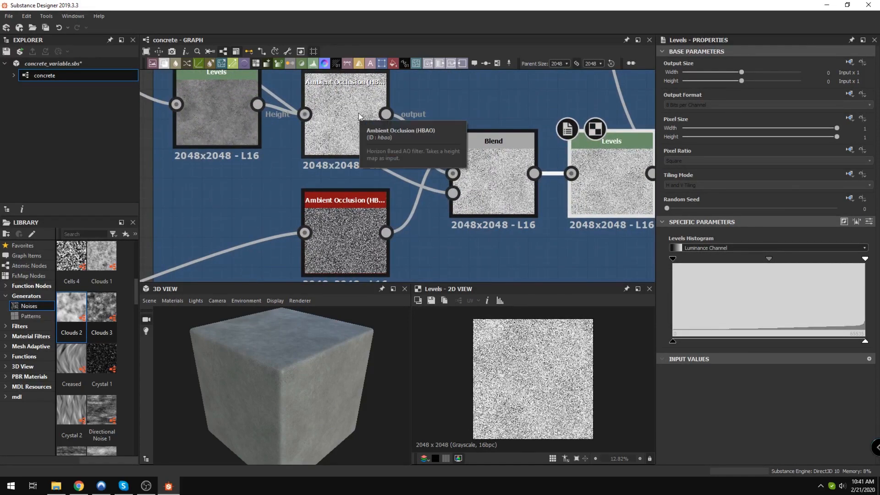
Step: Examine the two HBAO nodes in the Ambient Occlusion frame and the Blend node combining them
drag(359, 116, 358, 113)
click(356, 226)
click(497, 182)
drag(411, 167, 399, 197)
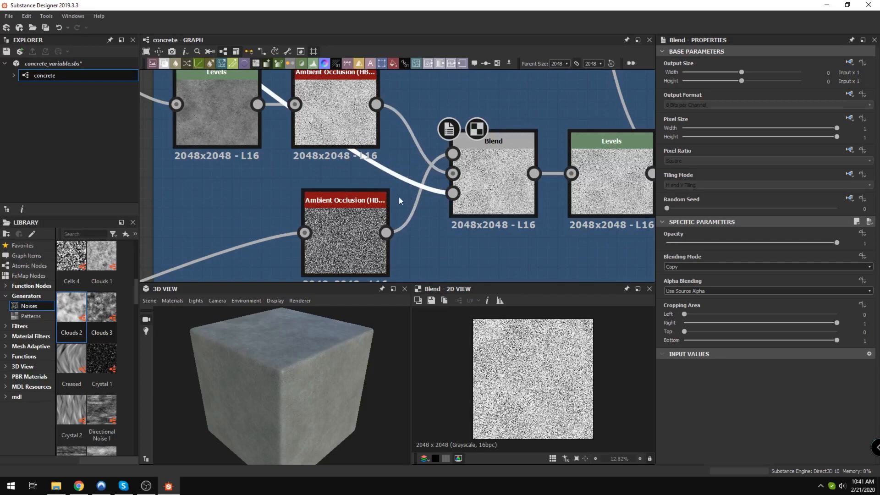
Step: Raise the default value of the Damage Wear Level parameter in the graph's input parameters
scroll(399, 196, down, 2)
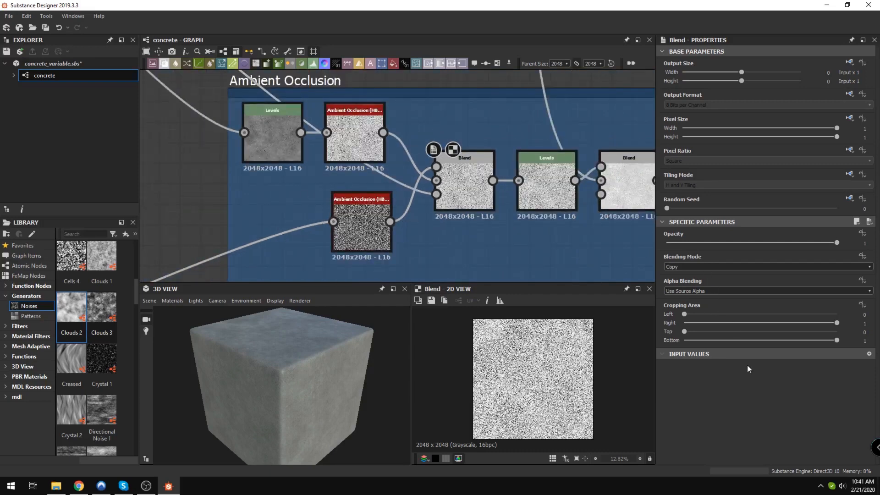
scroll(741, 293, down, 5)
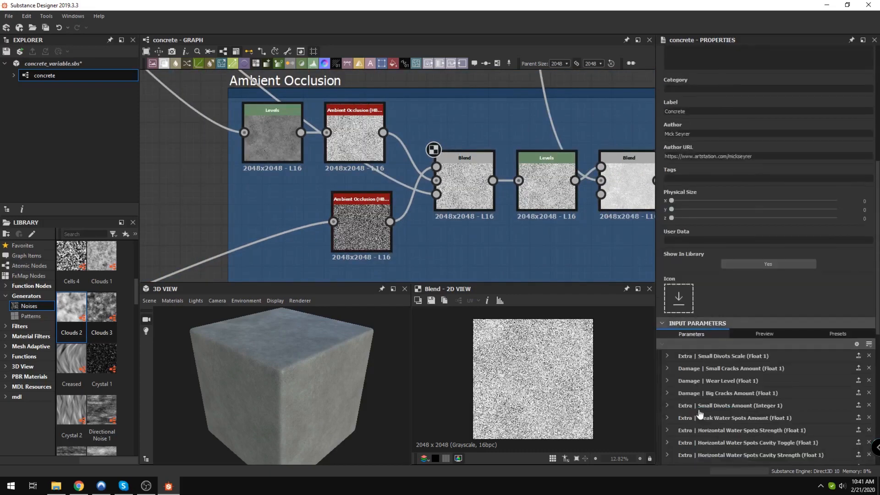
click(667, 381)
scroll(752, 445, down, 2)
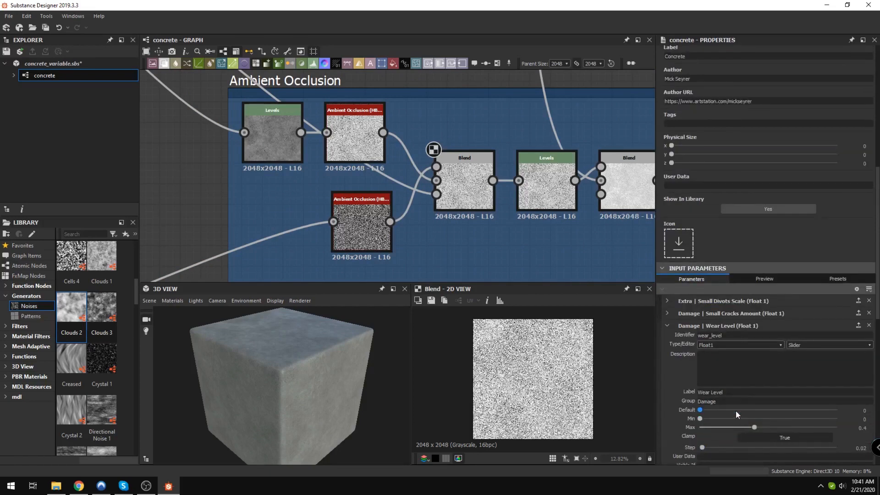
Step: Preview the Levels node and both Blend nodes of the Ambient Occlusion frame with the increased wear
drag(561, 206, 554, 199)
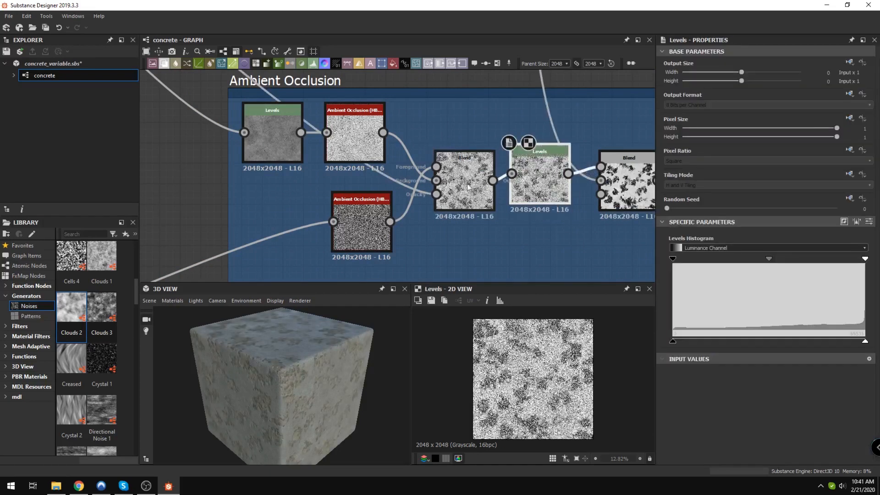
click(467, 183)
scroll(546, 407, up, 2)
middle_drag(526, 258, 383, 219)
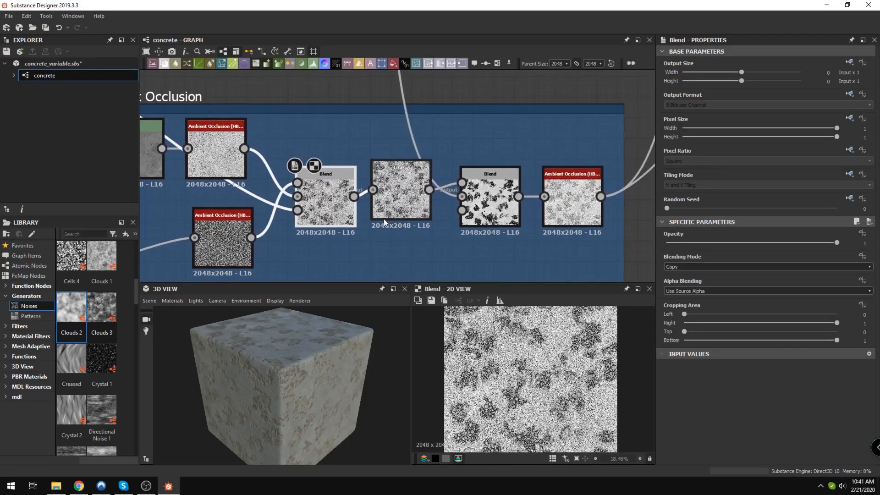
scroll(384, 218, up, 4)
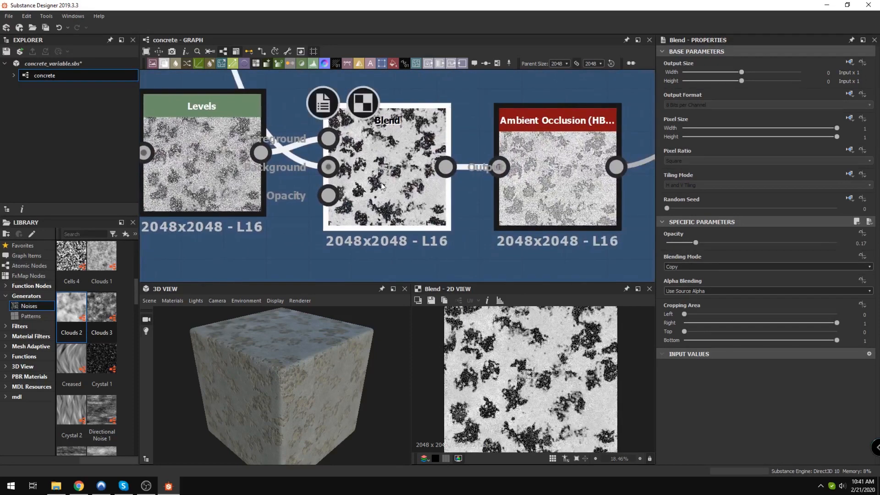
Step: Trace the final ambient occlusion Blend's background input to the Normal Map frame and examine its first Blend node
scroll(381, 183, down, 3)
middle_drag(292, 181, 348, 233)
scroll(348, 201, down, 3)
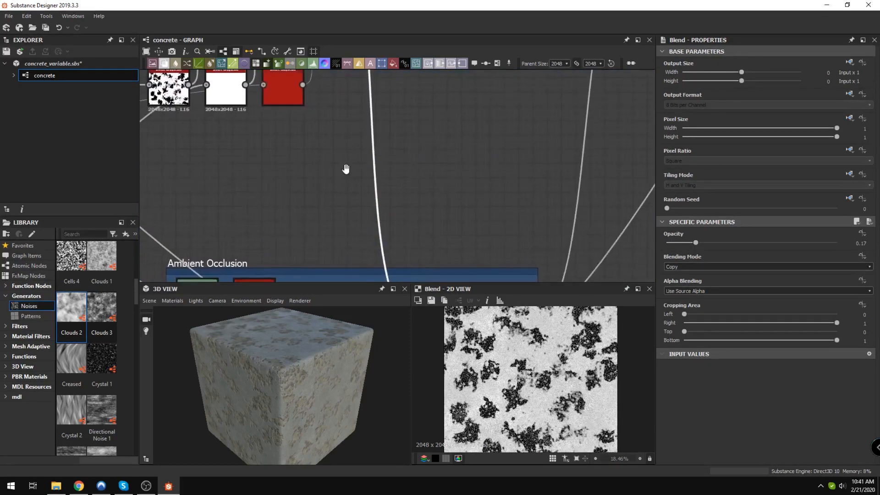
middle_drag(348, 170, 403, 161)
scroll(387, 199, up, 4)
middle_drag(387, 198, 373, 216)
click(372, 218)
scroll(373, 217, up, 3)
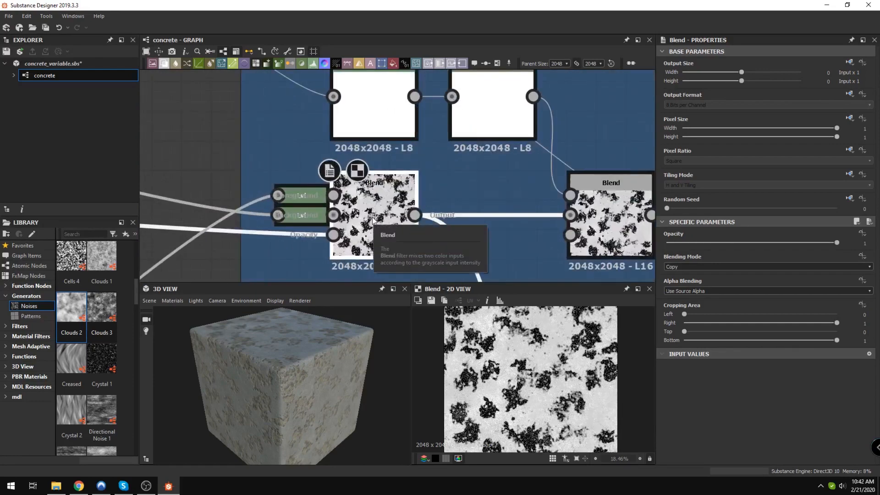
scroll(373, 218, down, 3)
scroll(373, 216, up, 5)
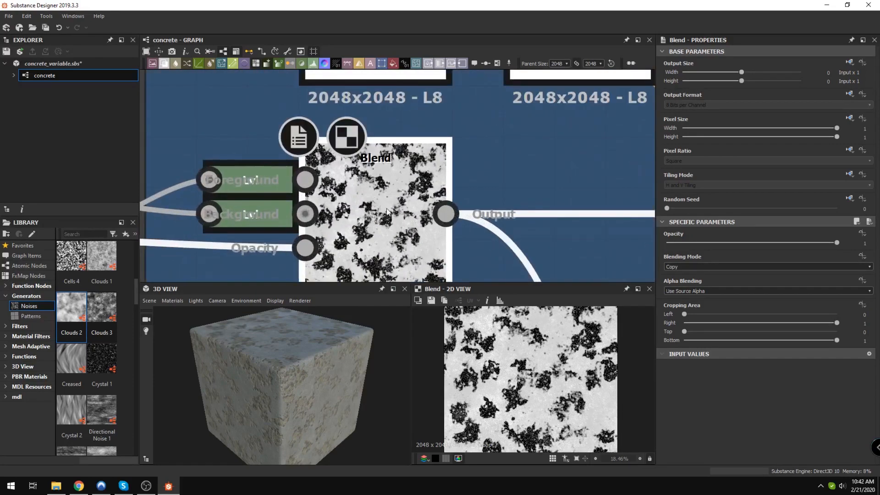
scroll(385, 217, down, 3)
middle_drag(384, 218, 451, 119)
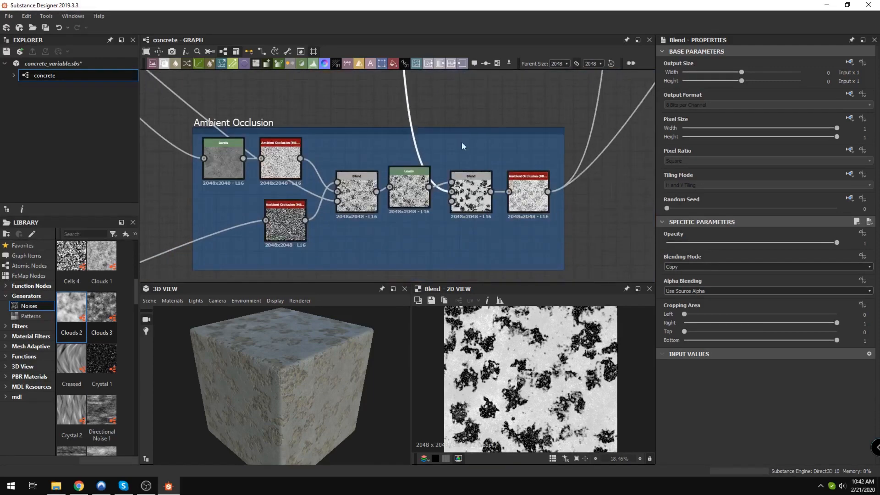
Step: Compare the Blend node before the final HBAO with its Levels input in the 2D view
scroll(469, 186, up, 5)
click(450, 206)
scroll(453, 188, down, 2)
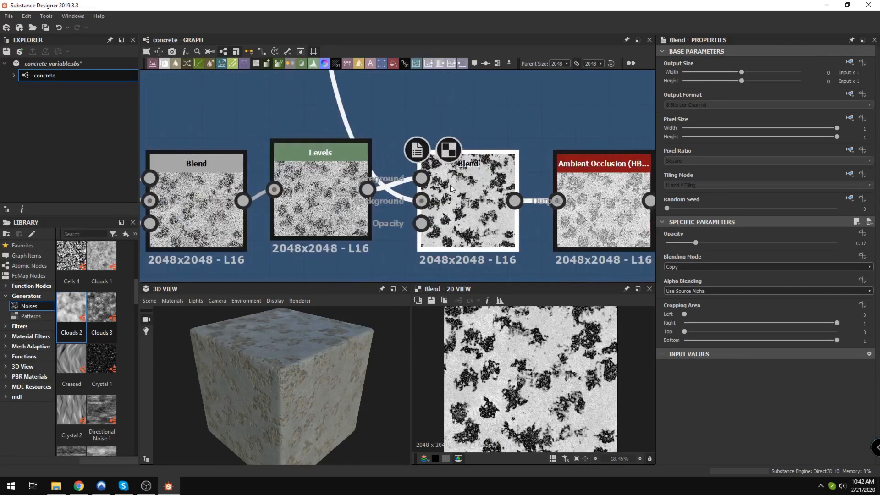
click(350, 203)
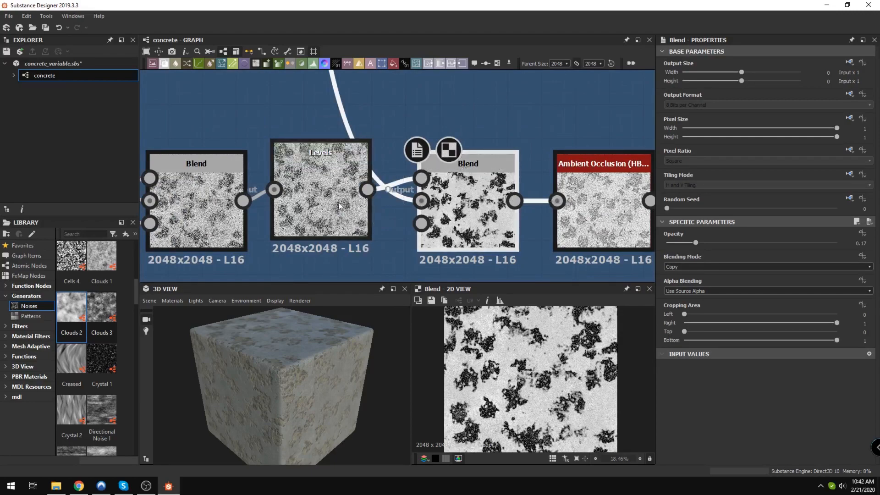
scroll(537, 387, up, 8)
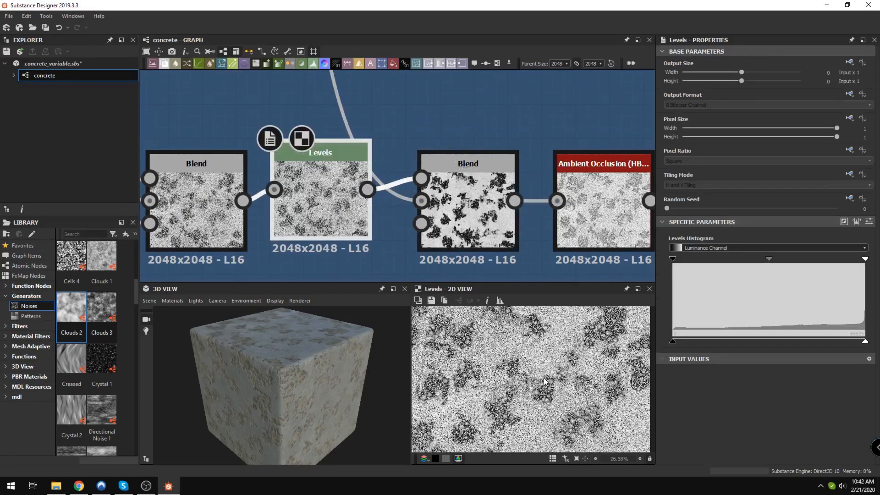
scroll(546, 394, down, 7)
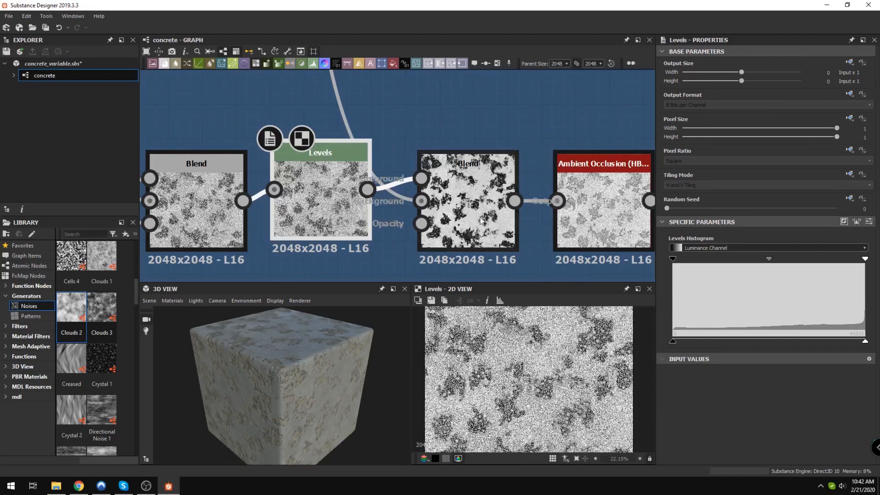
Step: Examine the final ambient occlusion Blend up close and check the worn areas on the 3D cube
middle_drag(451, 168, 411, 117)
click(432, 157)
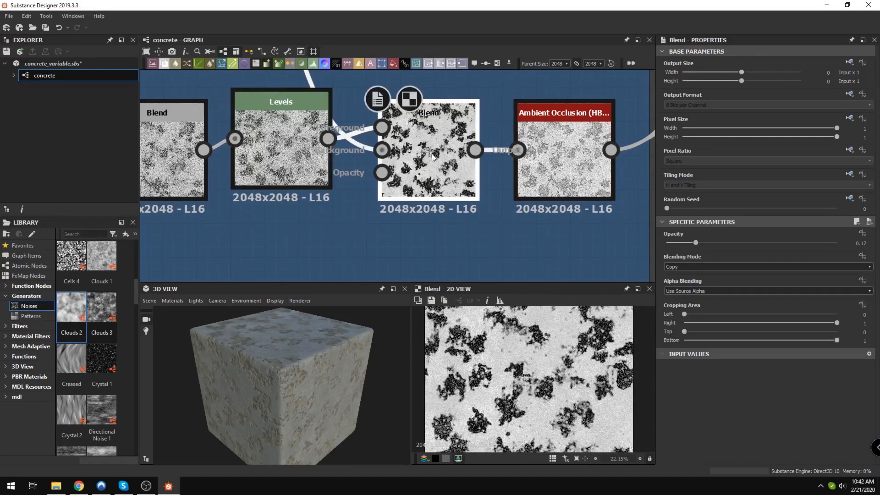
scroll(474, 242, down, 2)
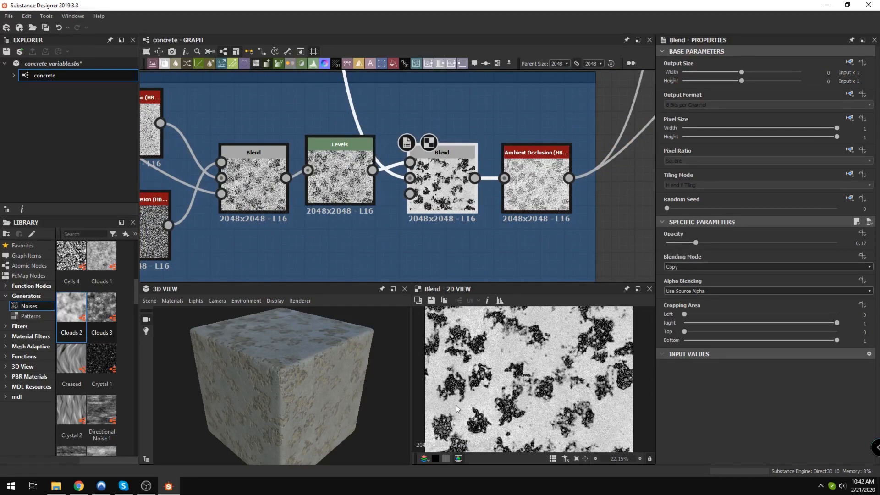
scroll(555, 390, up, 5)
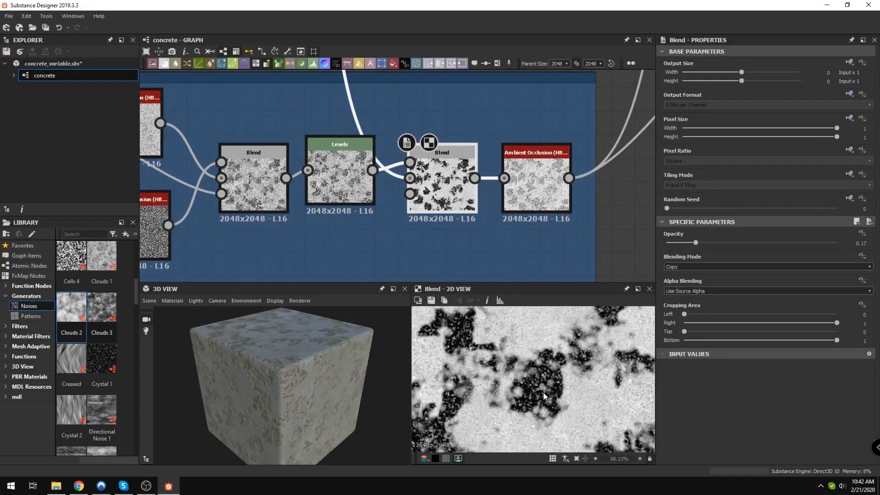
drag(298, 357, 243, 329)
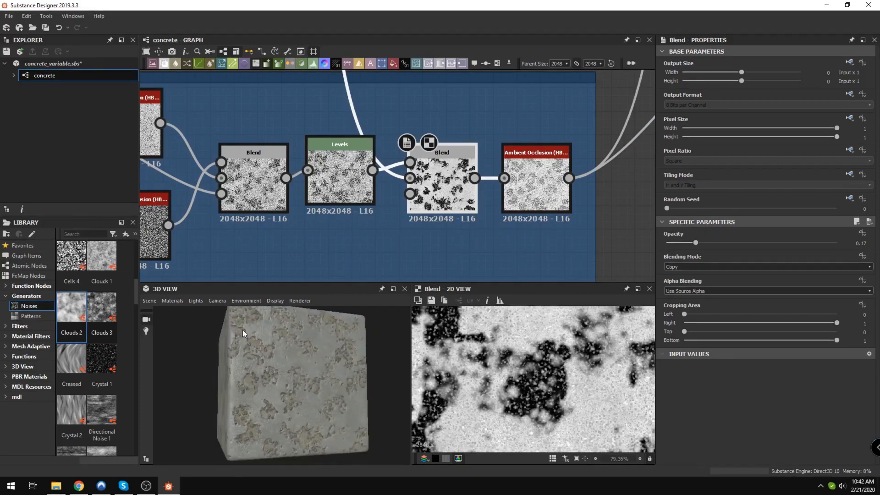
Step: Compare the Levels node with the Blend it feeds in the Ambient Occlusion frame up close in the 2D view
click(337, 180)
scroll(550, 370, up, 2)
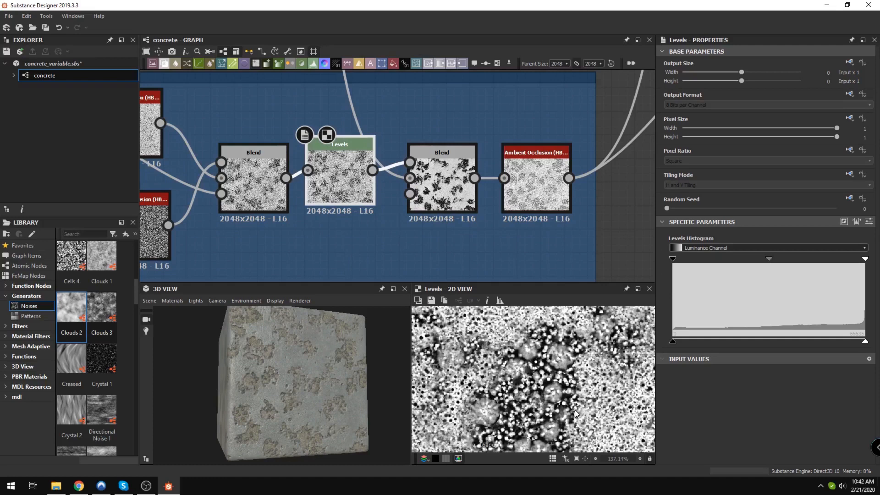
click(444, 174)
scroll(582, 370, up, 1)
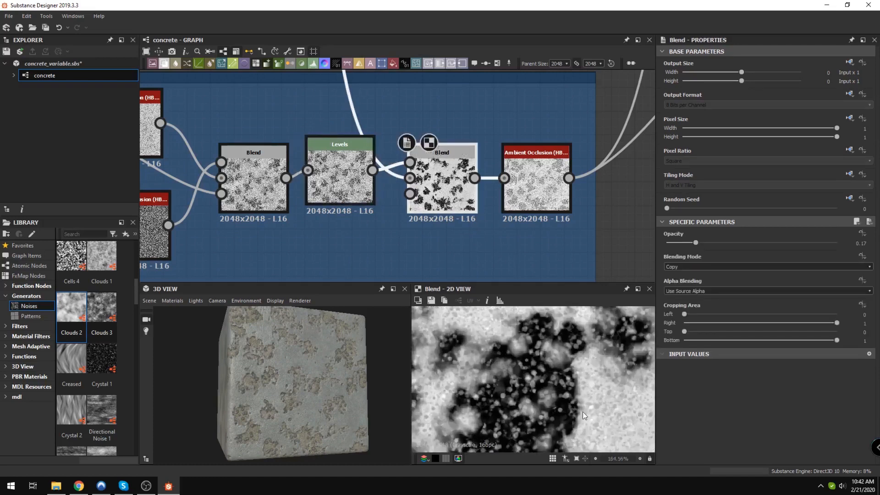
middle_drag(496, 223, 359, 229)
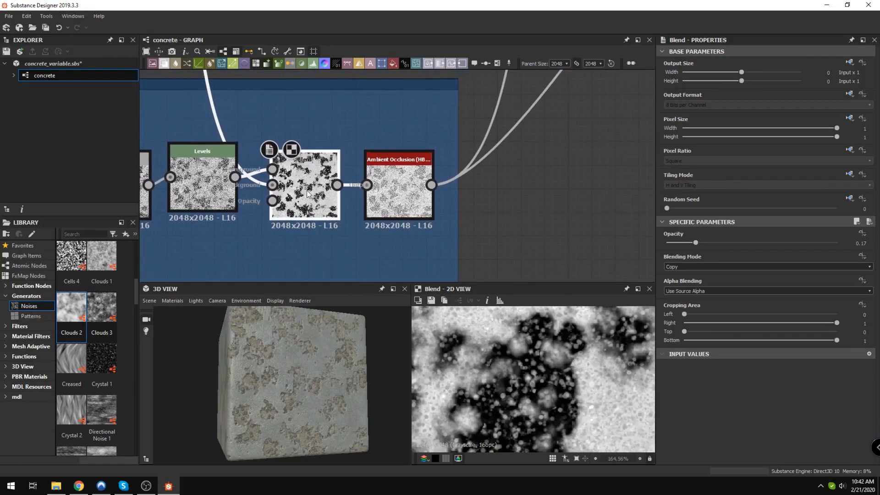
Step: Try connecting the final Blend directly to the Ambient Occlusion output, inspect the worn areas up close on the 3D cube, and undo the connection
scroll(497, 377, down, 4)
scroll(509, 379, down, 4)
middle_drag(364, 174, 315, 260)
scroll(343, 219, down, 4)
scroll(289, 248, down, 3)
mouse_move(305, 216)
middle_down()
mouse_move(305, 239)
mouse_move(304, 216)
middle_up()
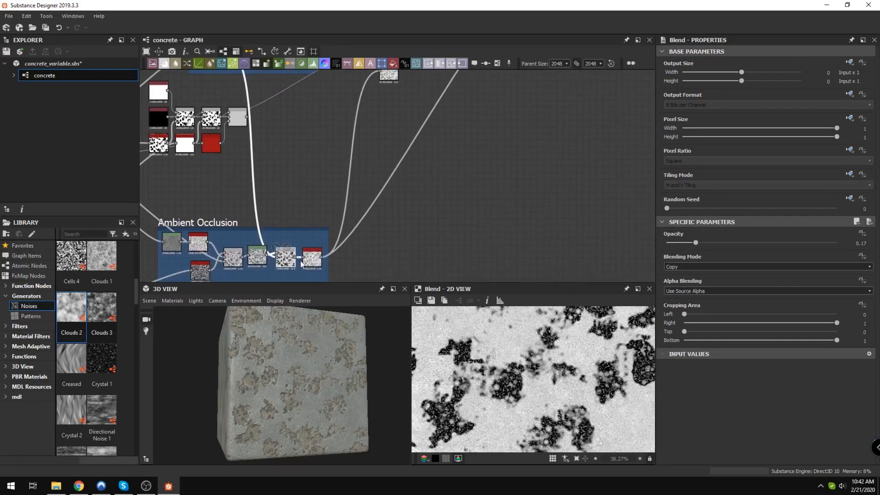
drag(296, 258, 379, 71)
right_drag(288, 350, 397, 450)
middle_drag(397, 449, 318, 419)
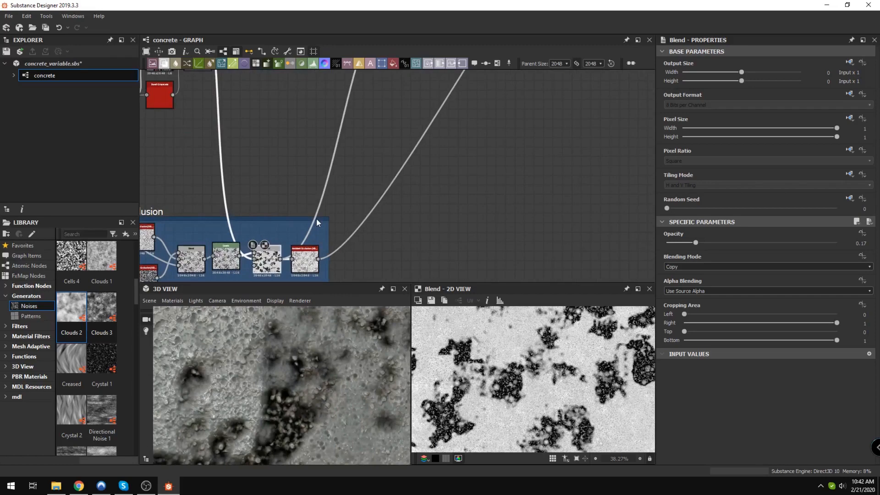
middle_drag(316, 218, 336, 103)
Step: Preview the final HBAO node of the Ambient Occlusion frame and review its Height Depth, Radius and Quality parameters
scroll(313, 145, up, 5)
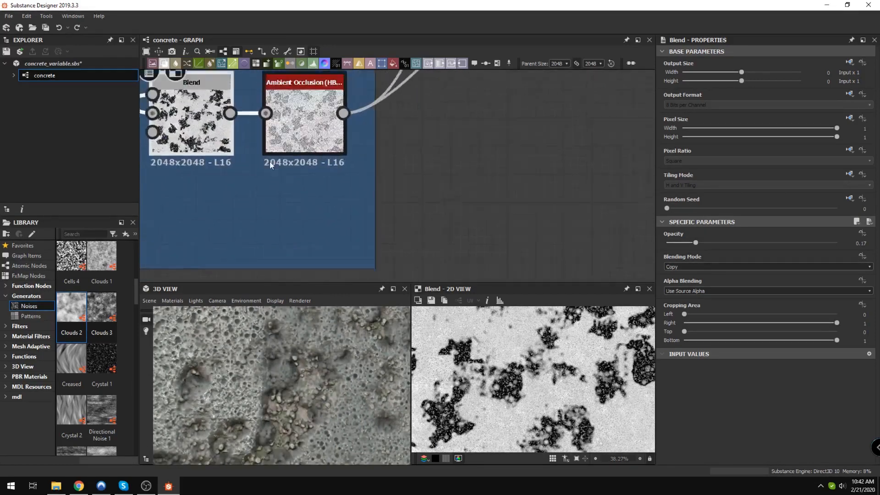
click(321, 136)
middle_drag(320, 136, 441, 184)
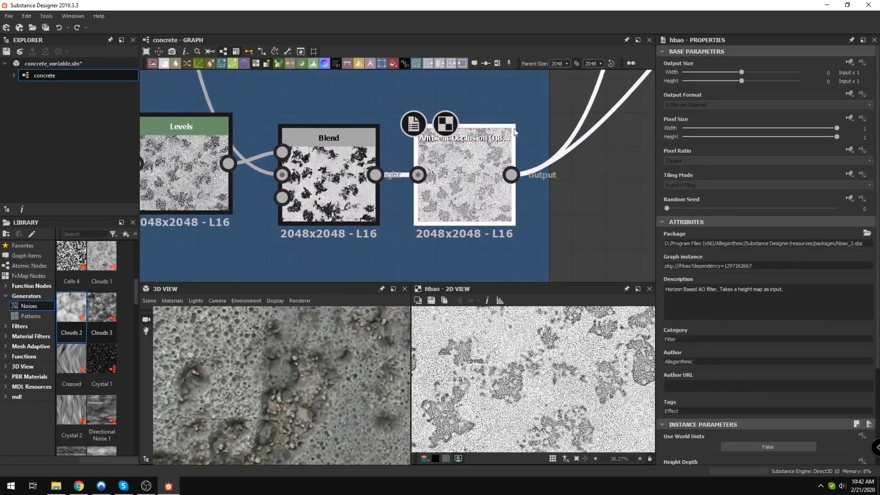
middle_drag(339, 182, 262, 192)
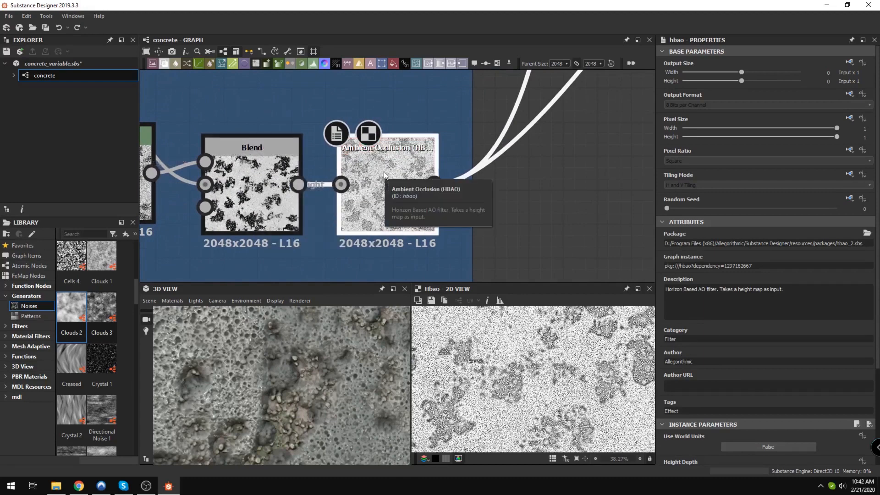
scroll(707, 263, down, 4)
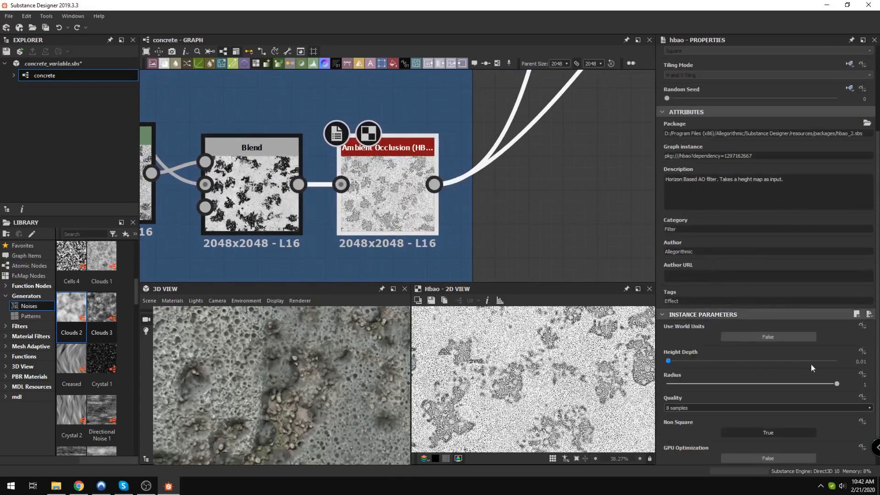
click(601, 250)
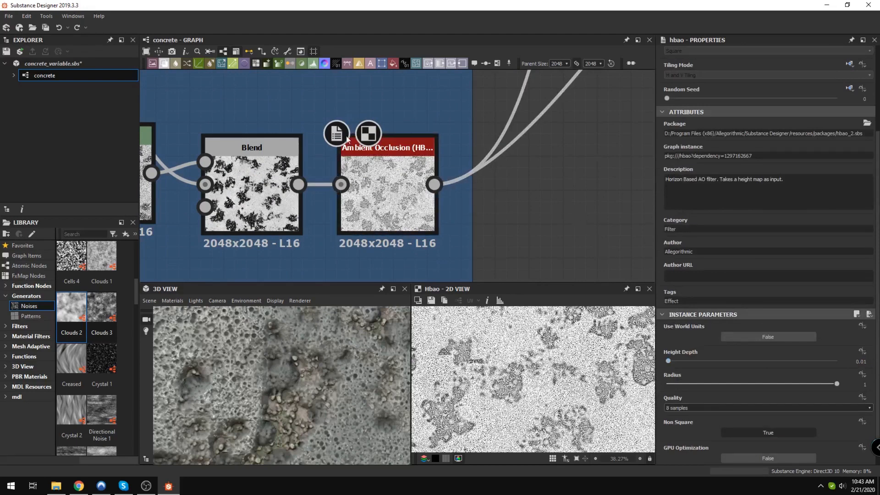
scroll(210, 159, down, 1)
double_click(210, 158)
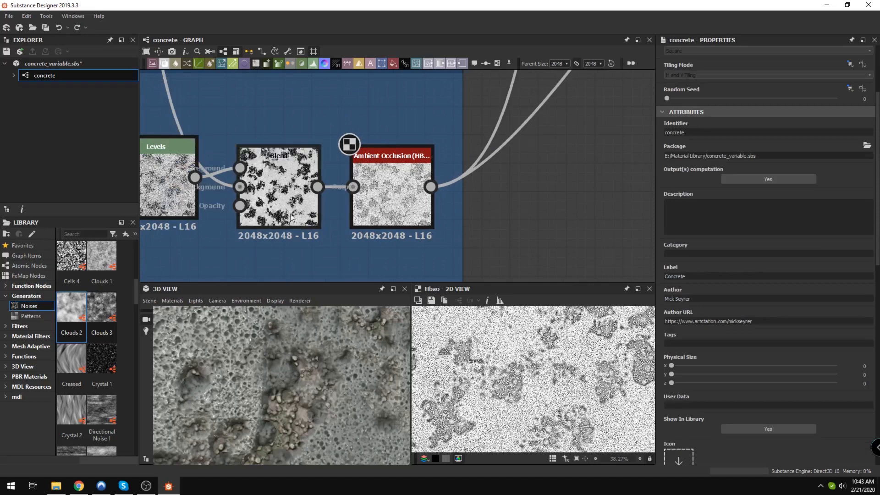
scroll(352, 171, down, 3)
click(377, 134)
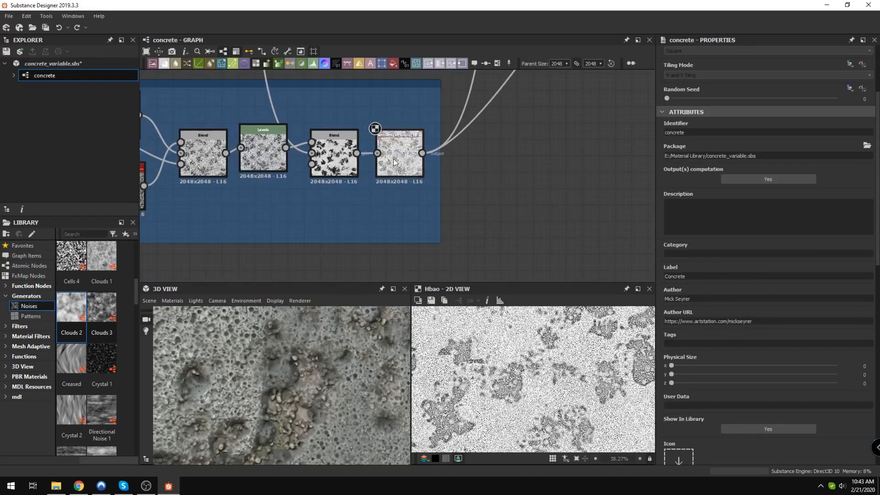
scroll(733, 333, down, 1)
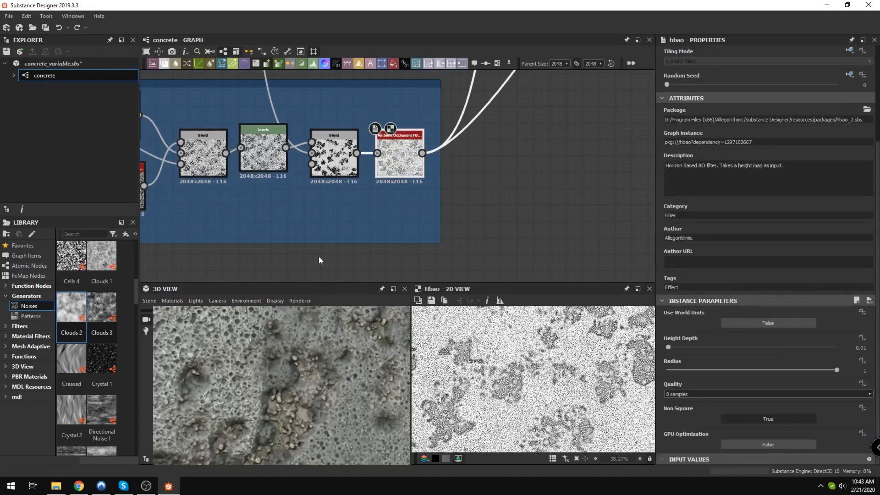
Step: Follow the final HBAO's connection to the Ambient Occlusion output node and view the worn surface from another angle in 3D
middle_drag(469, 150, 601, 181)
scroll(600, 179, down, 4)
middle_drag(578, 101, 515, 248)
scroll(477, 199, up, 7)
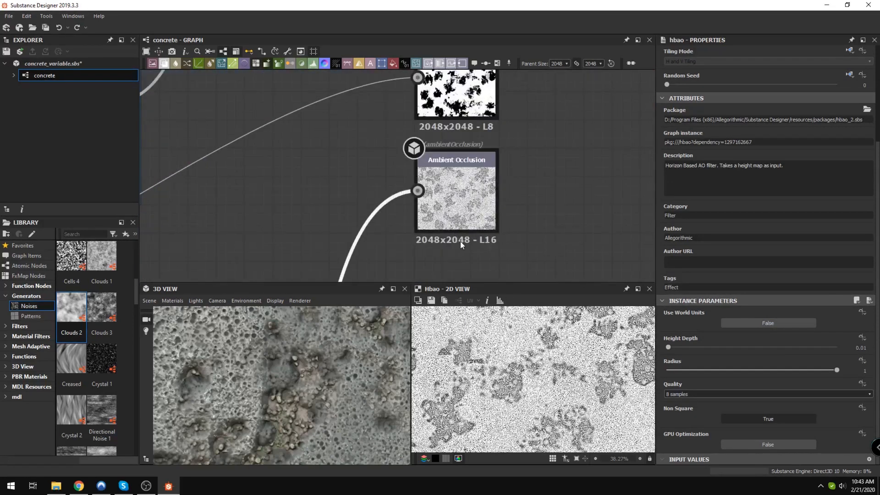
middle_drag(285, 257, 345, 216)
scroll(352, 219, down, 2)
drag(351, 219, 464, 246)
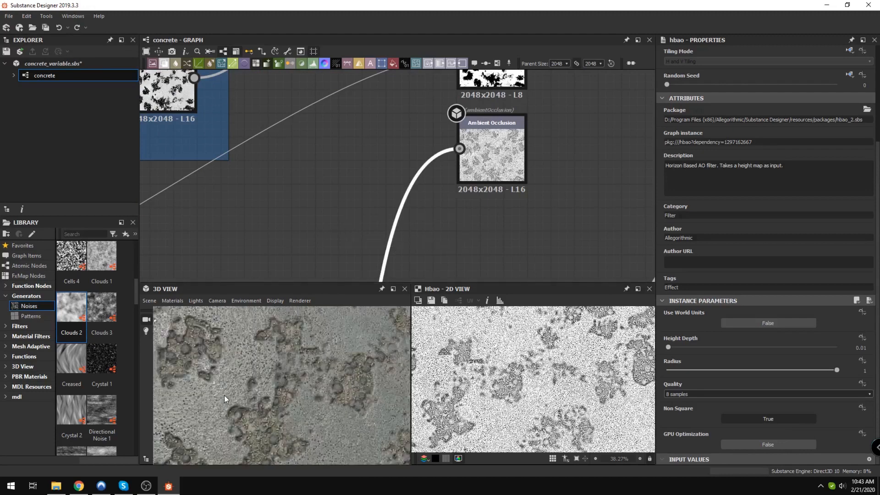
drag(202, 400, 321, 362)
Step: Survey the output nodes and pattern frames of the graph and locate the Base Color frame
middle_drag(426, 168, 333, 214)
scroll(363, 234, down, 3)
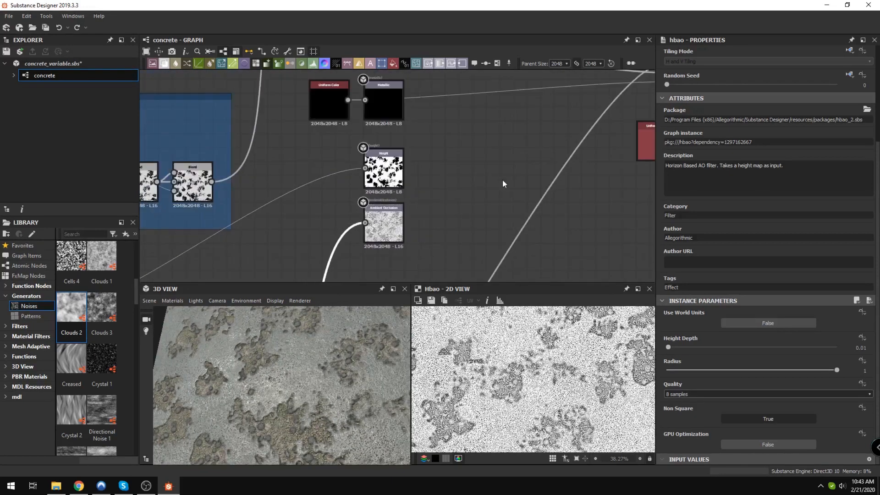
scroll(500, 190, down, 3)
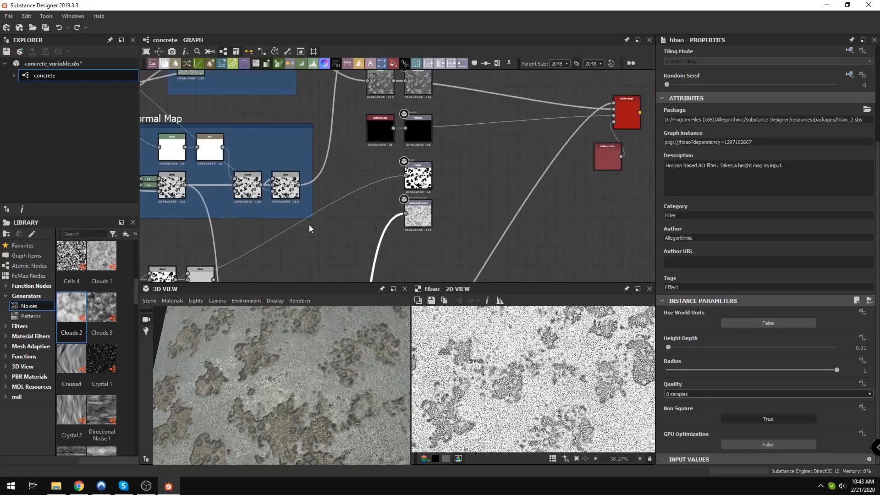
middle_drag(309, 224, 492, 222)
scroll(491, 222, down, 1)
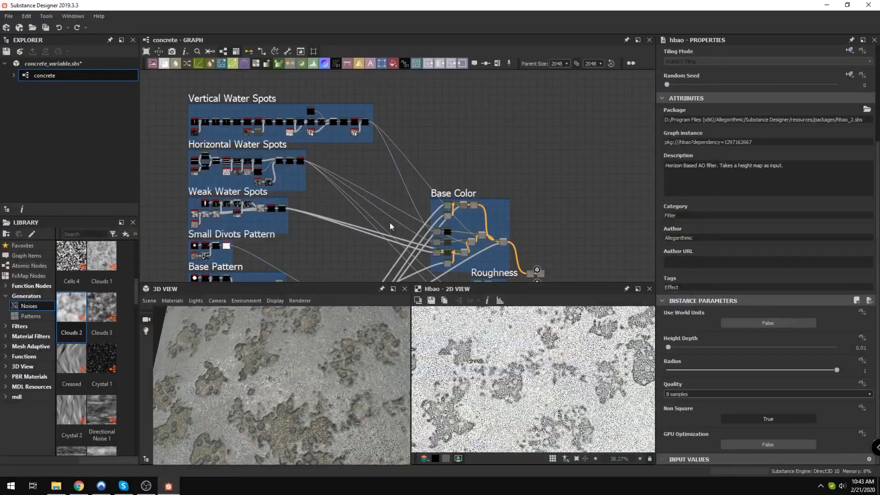
scroll(424, 169, up, 3)
middle_drag(468, 234, 429, 147)
middle_drag(281, 121, 460, 202)
scroll(460, 201, down, 2)
middle_drag(308, 152, 300, 100)
middle_drag(554, 182, 425, 179)
scroll(449, 120, up, 3)
scroll(425, 179, up, 1)
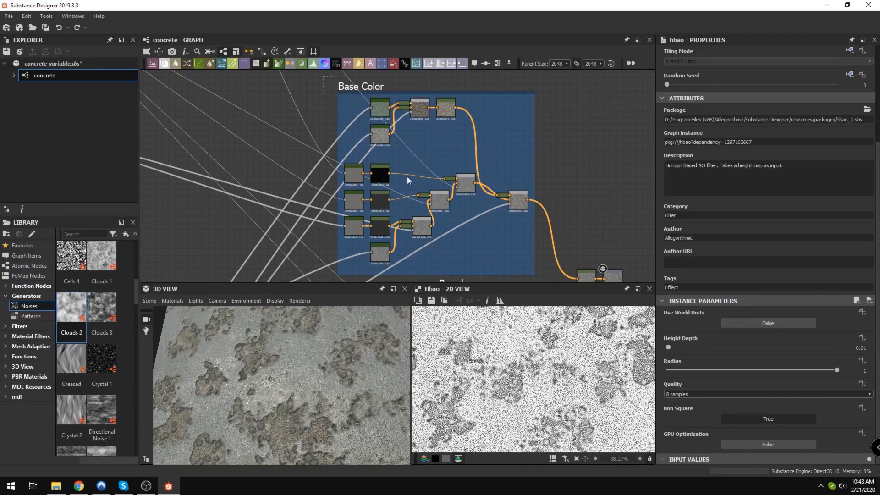
Step: Examine the Gradient Map, HSL and Blend chains in the Base Color frame and check the colors on the 3D cube
drag(407, 178, 526, 263)
scroll(302, 242, up, 4)
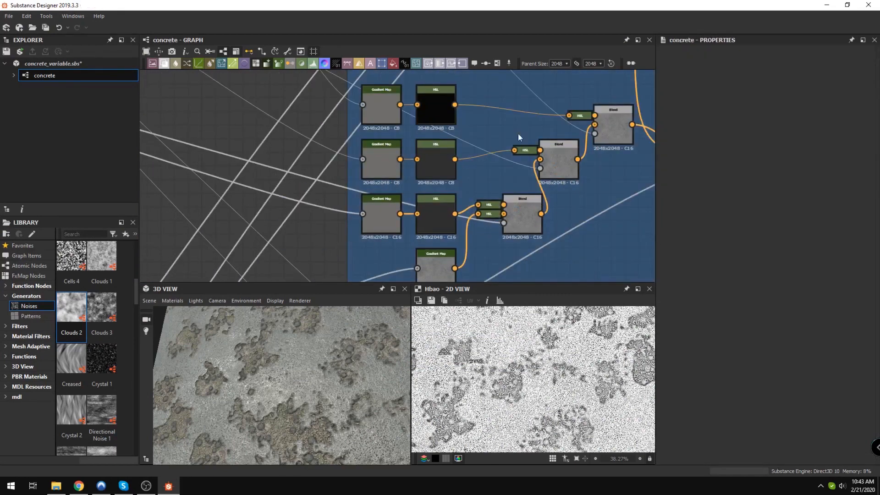
scroll(519, 133, down, 1)
middle_drag(400, 181, 323, 210)
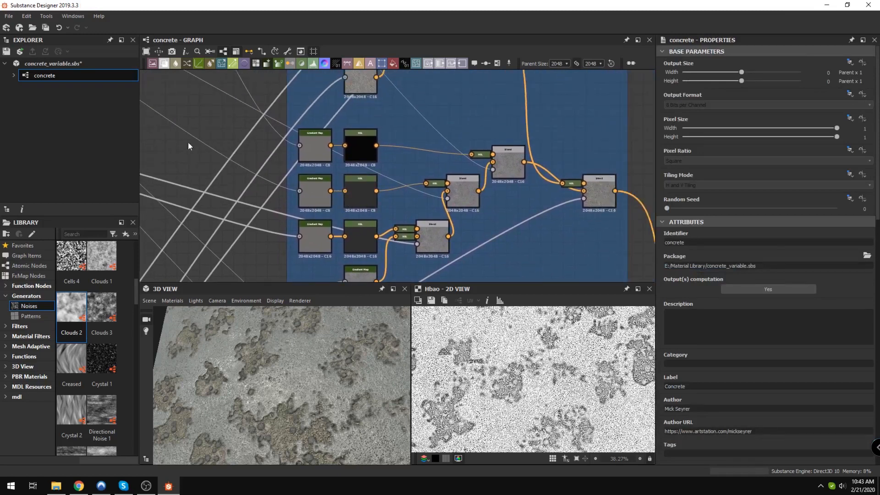
middle_drag(450, 169, 463, 116)
drag(252, 390, 294, 390)
scroll(293, 389, down, 3)
middle_drag(550, 188, 556, 213)
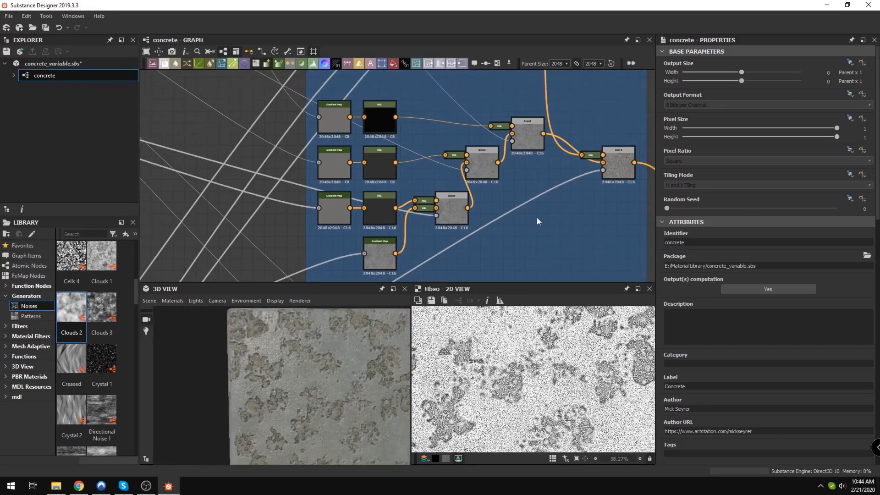
Step: Trace the Base Color frame's inputs back to the Base Pattern Blend frame and select its Invert Grayscale node
middle_drag(440, 190, 444, 165)
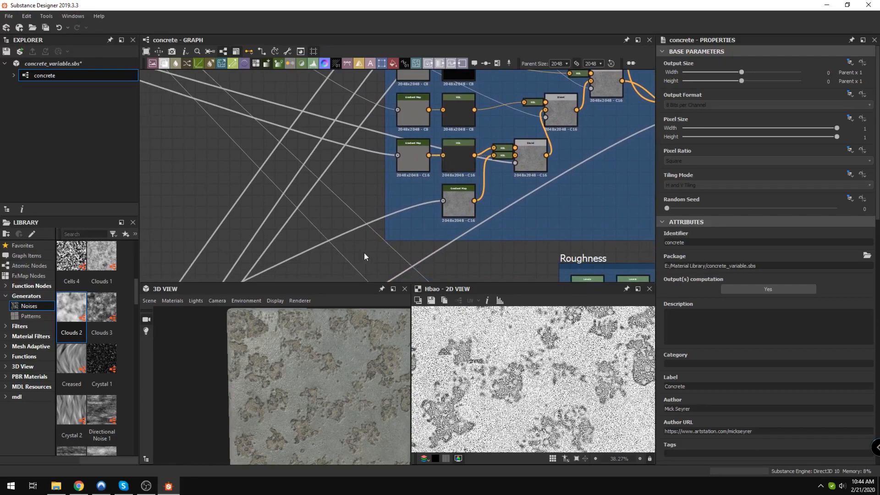
scroll(370, 250, down, 5)
middle_drag(317, 205, 391, 156)
scroll(391, 155, down, 2)
middle_drag(207, 225, 317, 145)
middle_drag(400, 191, 274, 283)
scroll(445, 160, up, 2)
middle_drag(314, 203, 370, 115)
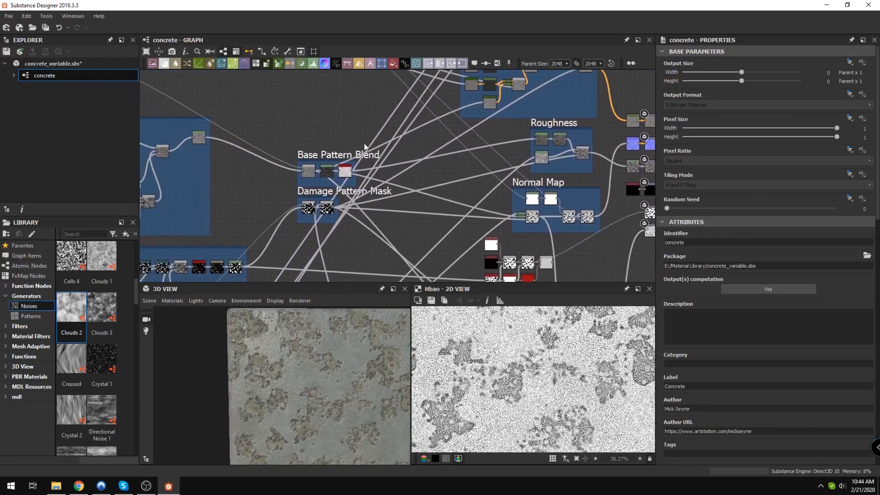
drag(289, 132, 346, 181)
click(346, 172)
scroll(361, 202, up, 4)
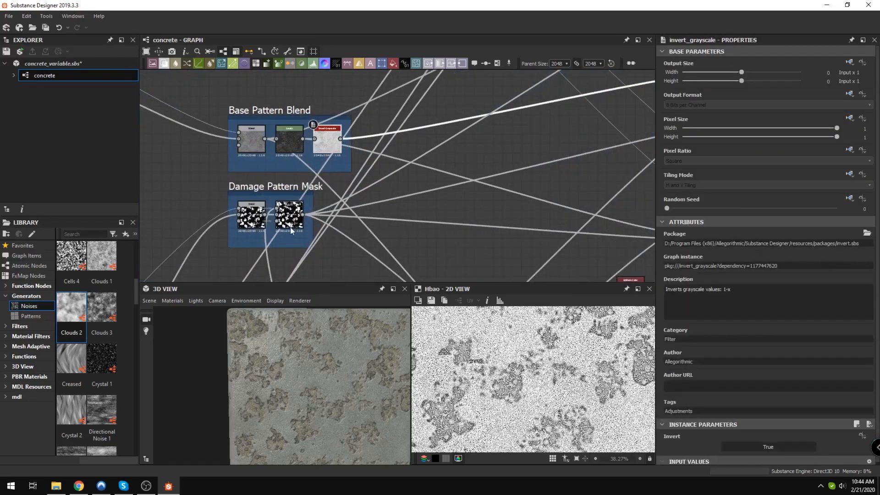
Step: Highlight the Damage Pattern frame's nodes and trace their connections up to the Base Color frame
scroll(291, 231, down, 3)
middle_drag(292, 231, 384, 143)
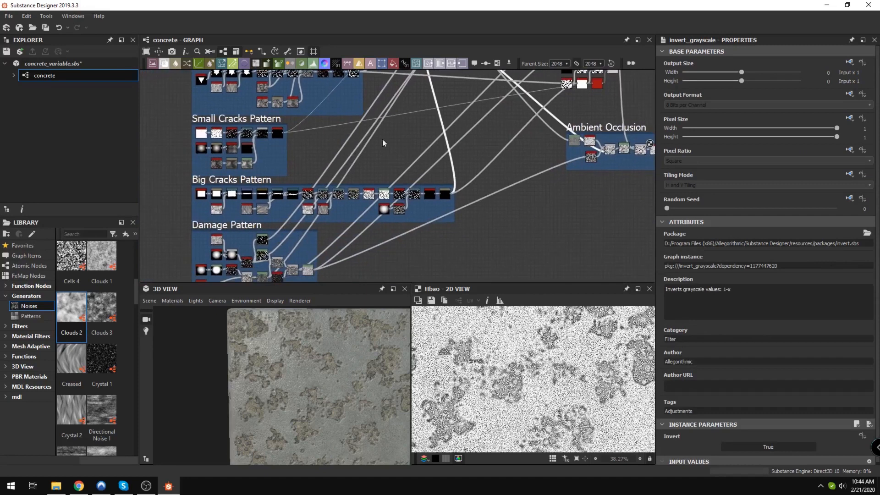
scroll(314, 264, up, 5)
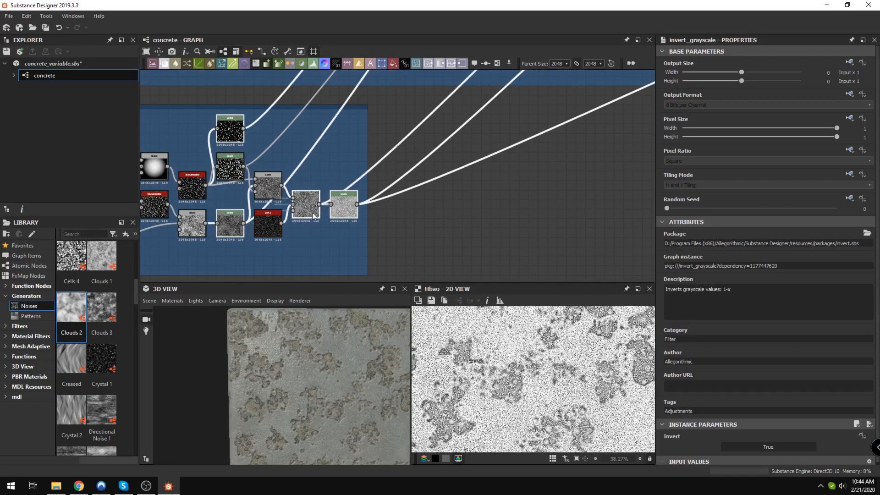
scroll(359, 214, down, 5)
scroll(447, 208, up, 3)
mouse_move(448, 208)
middle_down()
mouse_move(468, 181)
mouse_move(452, 222)
middle_up()
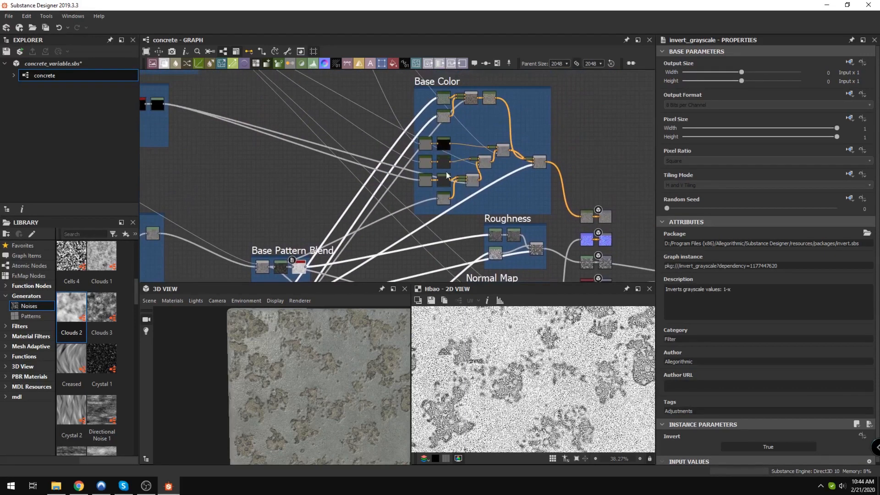
Step: Preview the uppermost, green Gradient Map of the Base Color frame in the 2D view
mouse_move(472, 254)
middle_down()
mouse_move(485, 165)
mouse_move(476, 248)
middle_up()
scroll(408, 147, up, 2)
middle_drag(408, 147, 439, 163)
scroll(440, 151, up, 7)
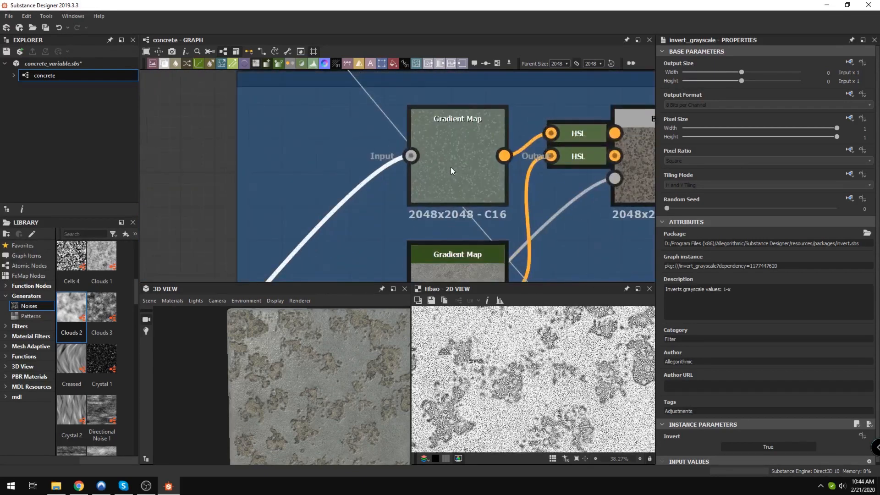
scroll(455, 166, down, 2)
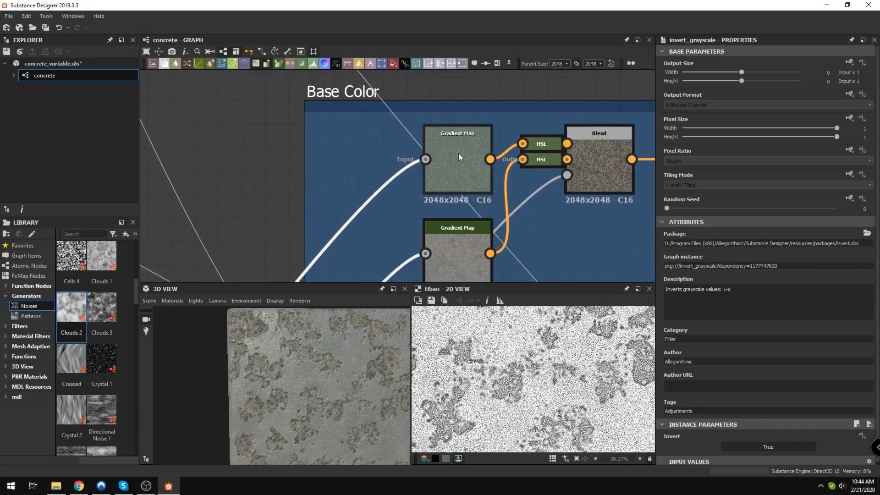
double_click(458, 153)
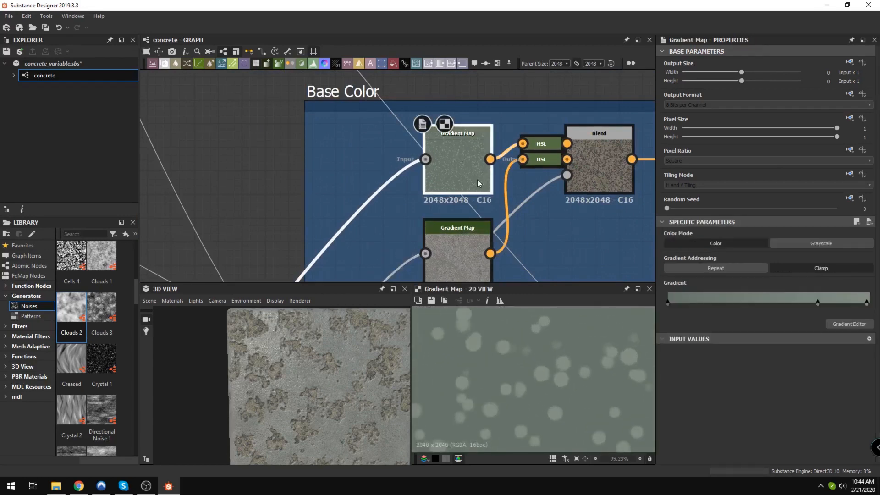
Step: Preview the gray-brown Gradient Map directly below the green one in the Base Color frame
scroll(441, 221, down, 3)
middle_drag(442, 221, 463, 127)
click(465, 120)
double_click(462, 125)
Step: Trace the second Gradient Map's input to the Damage Pattern frame and return to the Base Color frame
scroll(440, 179, down, 3)
middle_drag(348, 156, 378, 78)
middle_drag(298, 271, 356, 169)
scroll(334, 231, up, 2)
scroll(334, 227, up, 3)
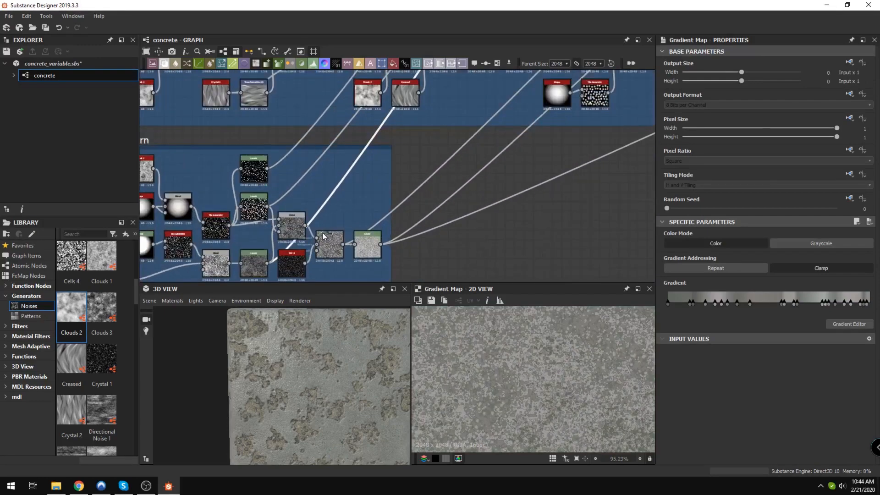
scroll(323, 232, down, 4)
middle_drag(316, 222, 281, 263)
middle_drag(454, 103, 293, 262)
middle_drag(388, 123, 385, 229)
scroll(383, 131, up, 3)
scroll(394, 187, up, 2)
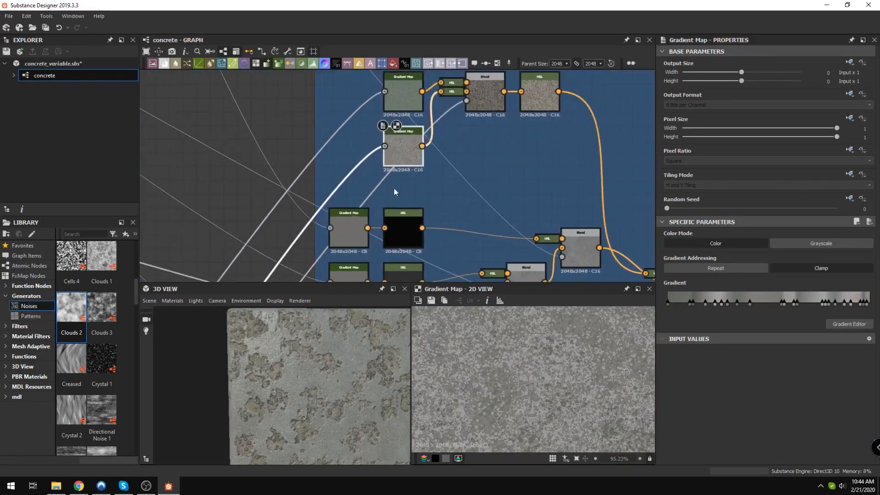
Step: Highlight the inputs of the two uppermost Gradient Maps in the Base Color frame, leaving the second one selected
drag(367, 80, 394, 166)
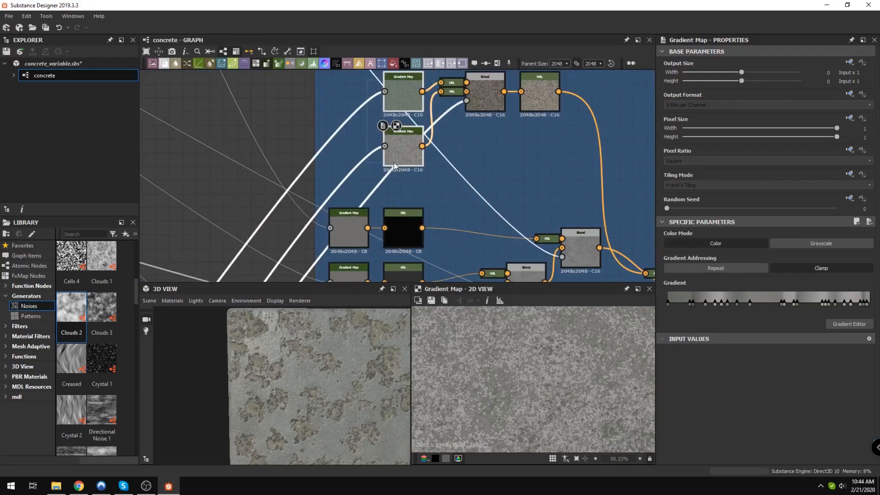
click(403, 94)
click(409, 152)
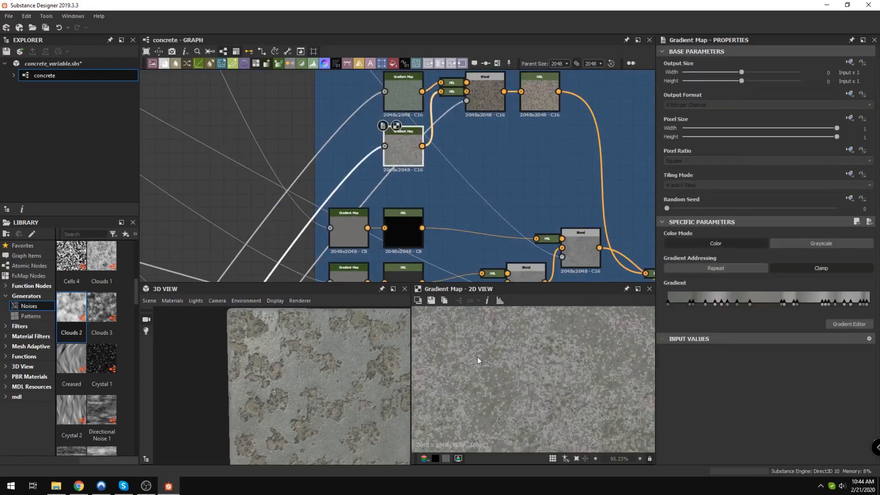
Step: Compare the second Gradient Map's output in the 2D view with the damaged patches on the 3D preview
scroll(543, 342, down, 5)
scroll(264, 378, down, 3)
scroll(281, 371, up, 6)
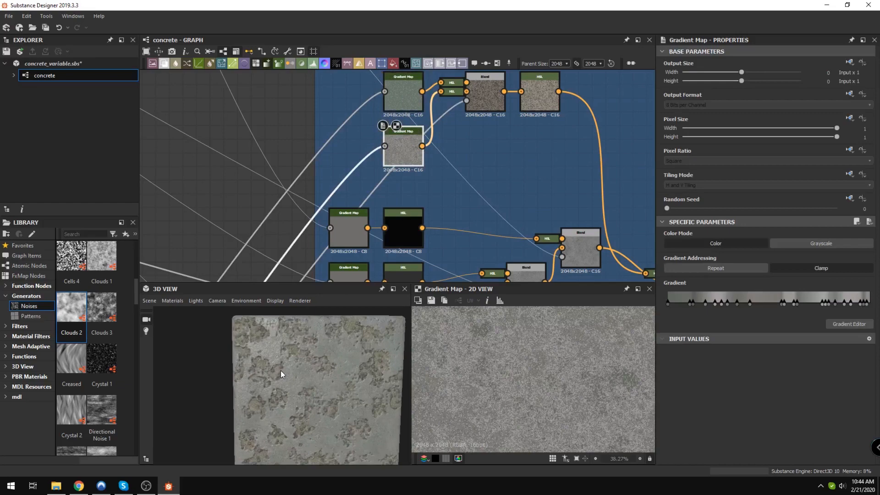
scroll(264, 367, down, 2)
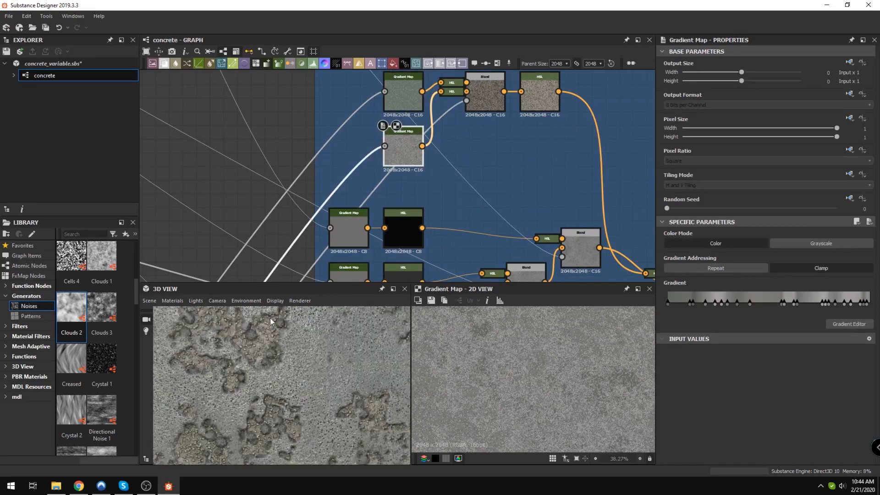
Step: Preview the Blend that mixes the two uppermost Gradient Maps of the Base Color frame
scroll(341, 185, up, 5)
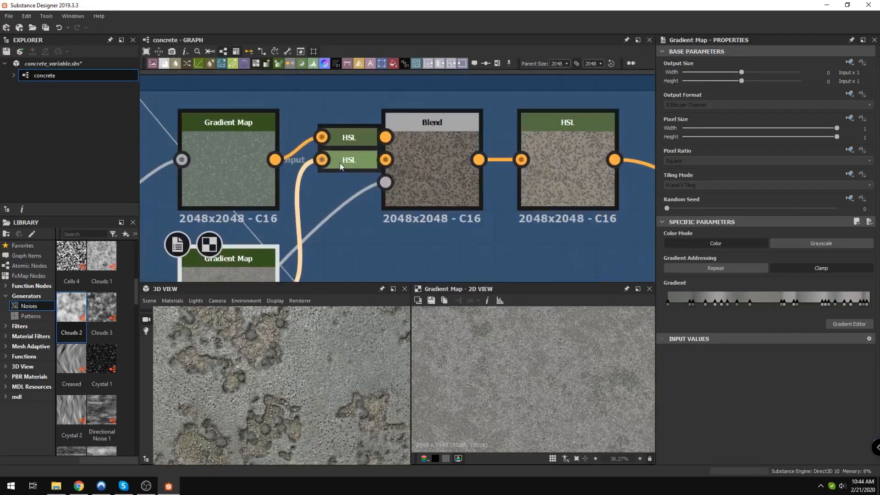
click(443, 181)
scroll(517, 366, down, 2)
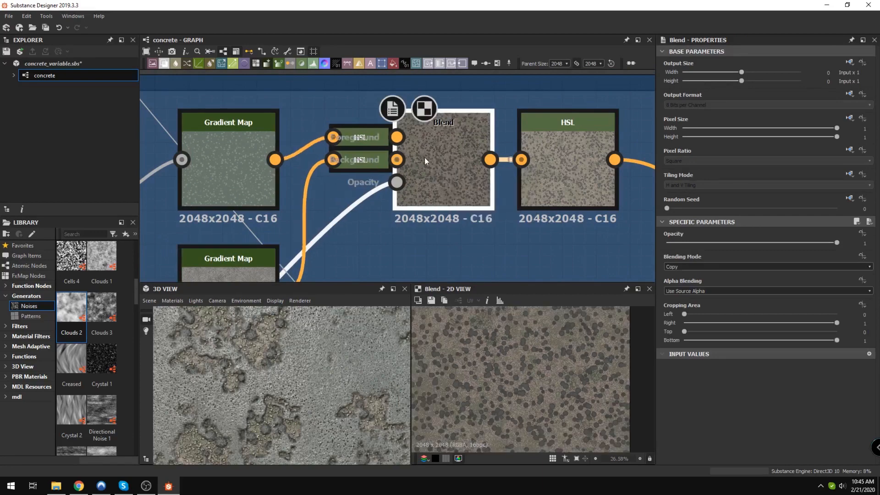
Step: Trace the Blend's opacity input to the Damage Pattern frame and preview the two linked Blends there, ending on the Copy one
scroll(424, 158, down, 6)
middle_drag(335, 188, 413, 73)
scroll(370, 216, up, 5)
scroll(370, 217, up, 2)
click(406, 221)
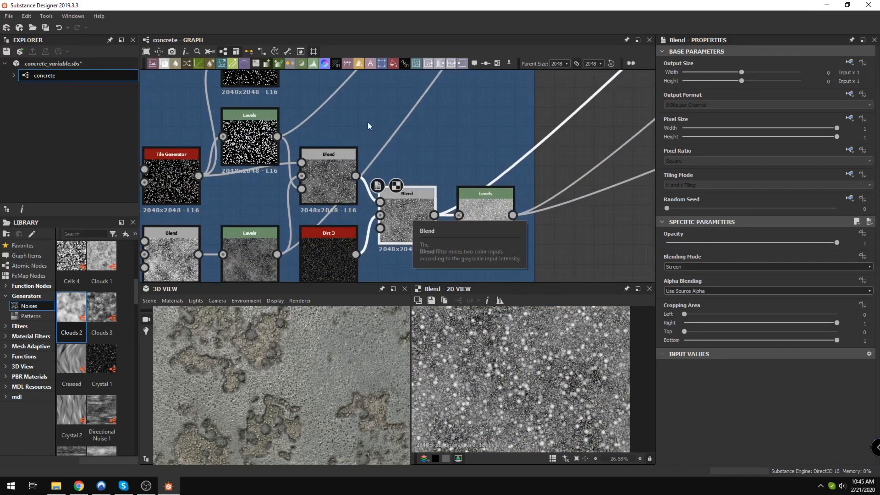
scroll(393, 218, up, 2)
click(417, 149)
scroll(513, 384, up, 4)
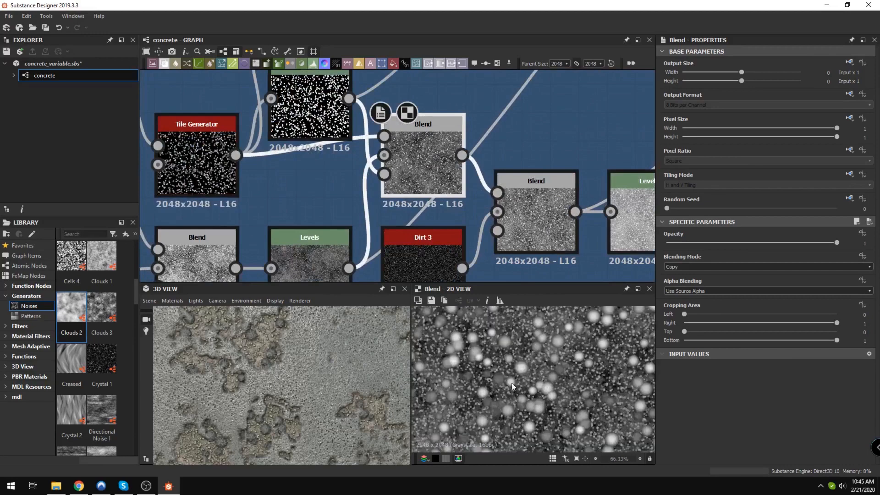
Step: Return to the Base Color frame and preview the HSL node that follows the uppermost Blend
scroll(489, 217, down, 8)
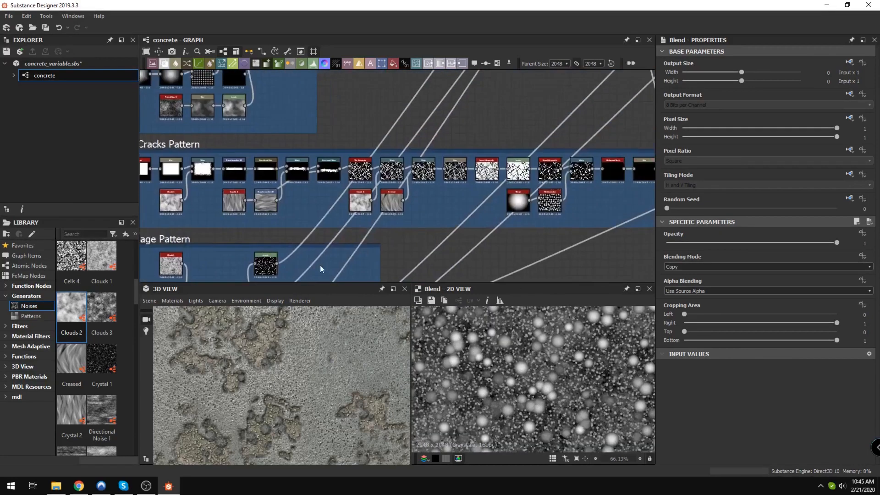
scroll(517, 141, up, 5)
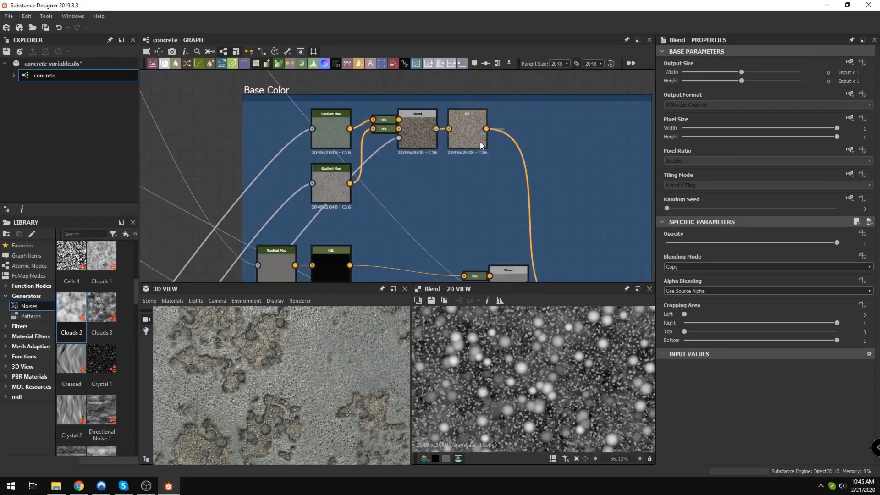
click(467, 133)
scroll(477, 187, up, 2)
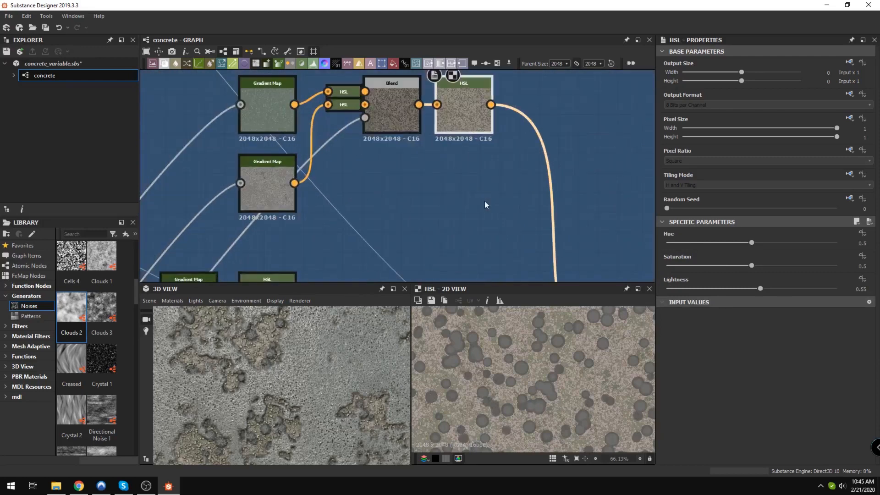
Step: Show the settings of the two HSL nodes docked to the uppermost Blend, the background one first
scroll(477, 137, up, 2)
scroll(476, 138, up, 1)
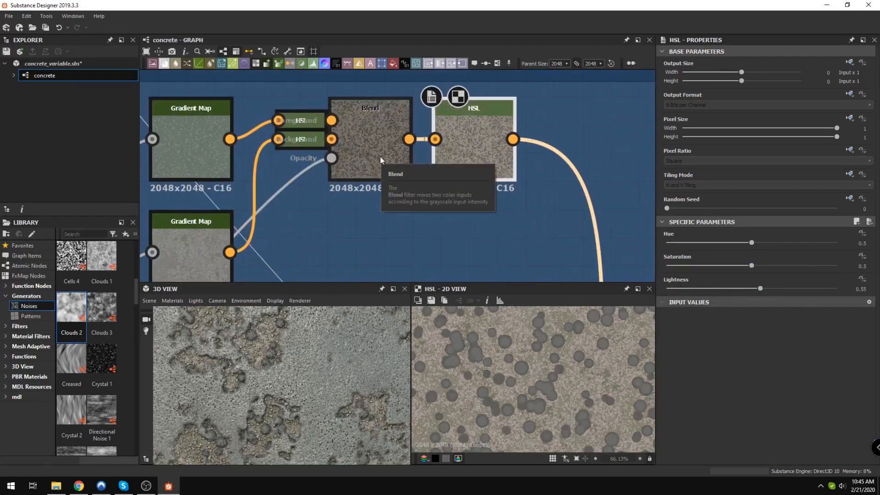
middle_drag(353, 207, 393, 210)
click(340, 141)
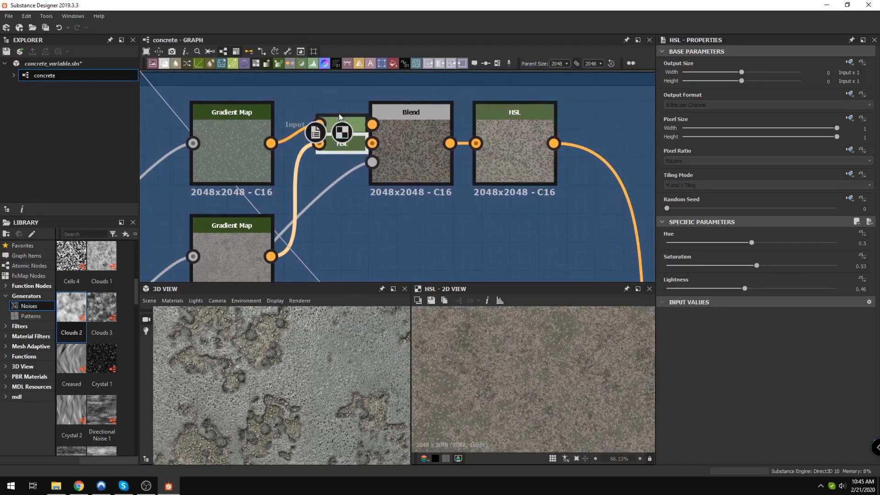
click(339, 114)
scroll(348, 188, down, 2)
scroll(388, 167, down, 2)
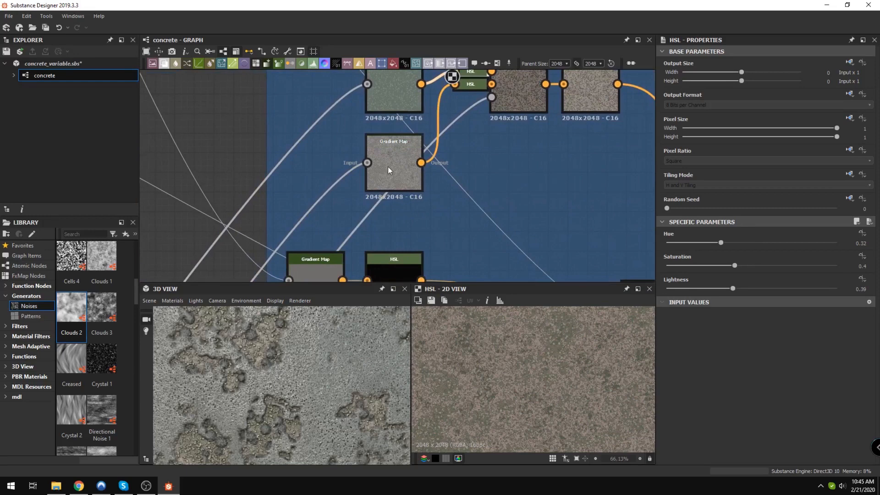
Step: Look over the Base Color node chain and preview the damaged layer's final HSL output as a whole tile
middle_drag(375, 119, 244, 159)
middle_drag(317, 205, 374, 163)
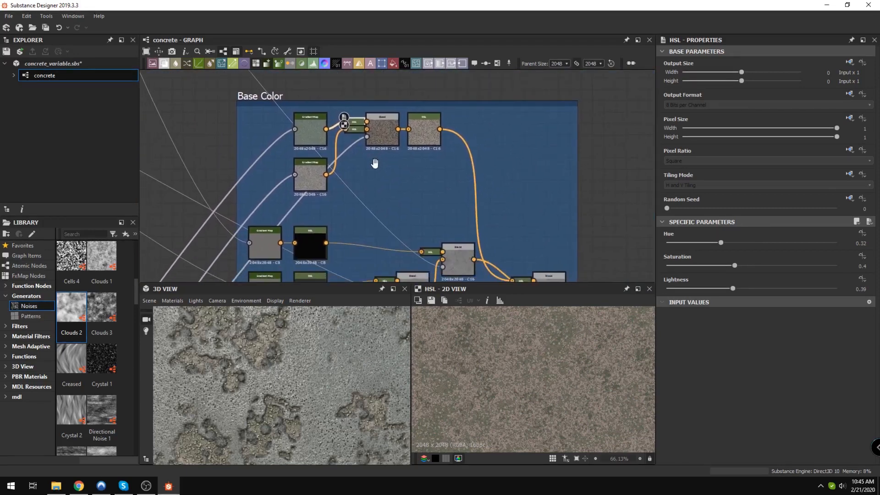
middle_drag(329, 231, 308, 151)
scroll(490, 214, up, 1)
scroll(490, 215, up, 2)
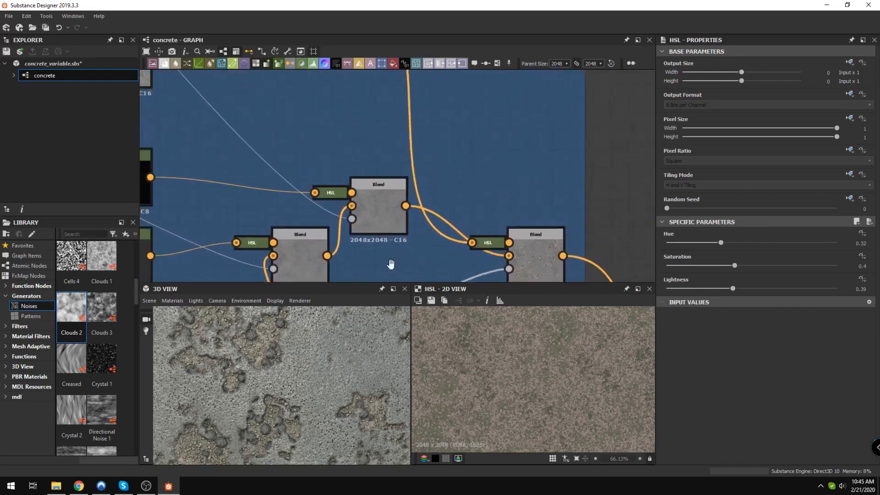
middle_drag(337, 275, 370, 208)
click(352, 158)
scroll(542, 374, down, 5)
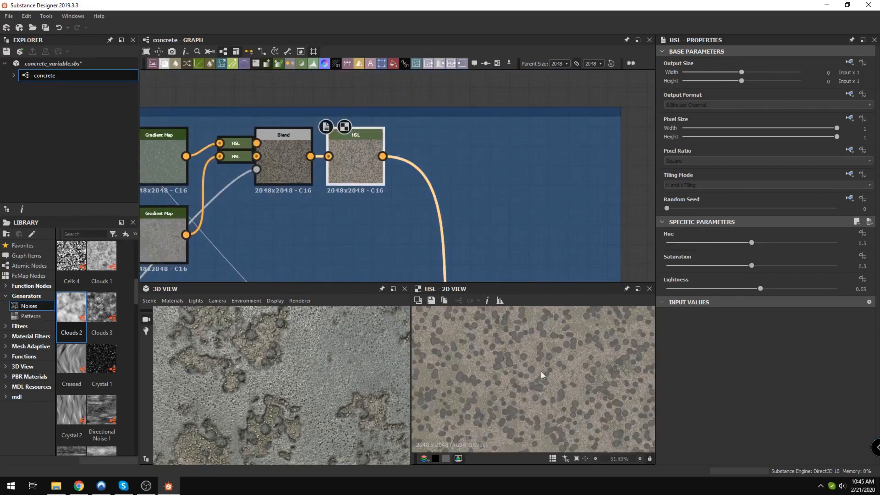
Step: Follow the damaged layer's output to the last Blend in the Base Color frame and preview that Blend
middle_drag(451, 274, 385, 104)
middle_drag(359, 274, 359, 166)
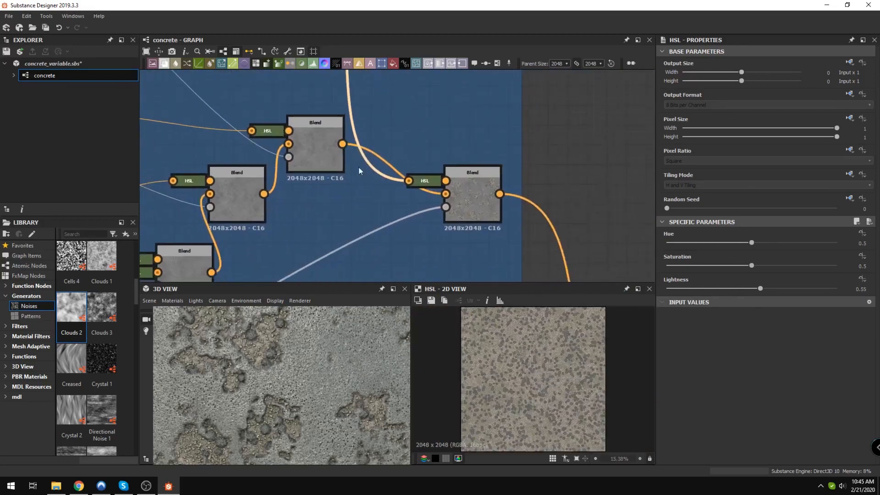
scroll(384, 195, up, 1)
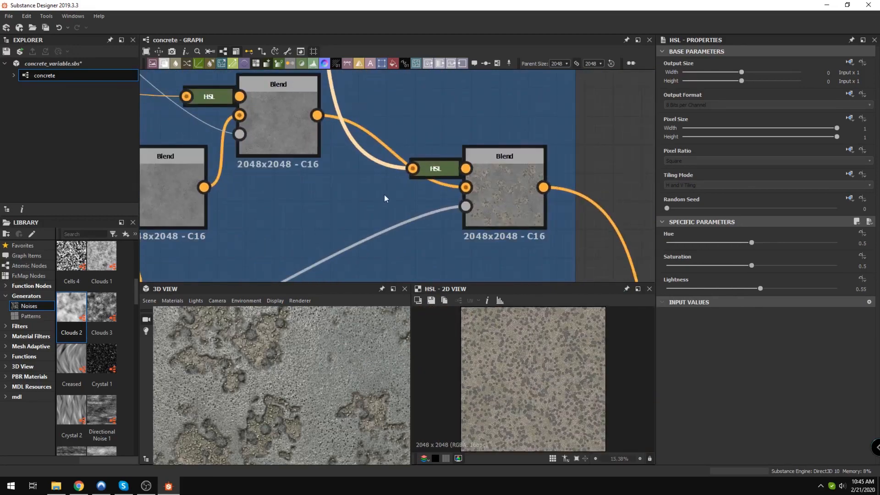
click(502, 157)
scroll(522, 373, up, 2)
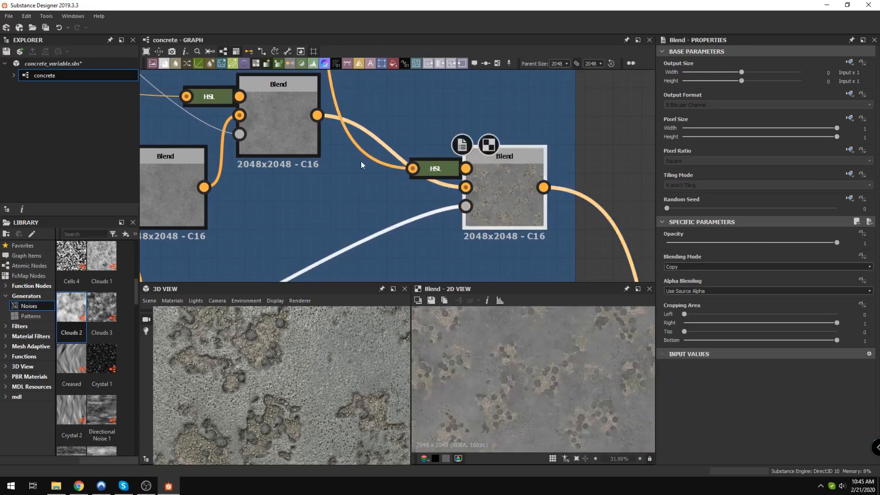
Step: Check the exposed values of the HSL docked to the last Blend and expand the graph's Damaged Layer Hue, Saturation and Lightness parameters
click(432, 178)
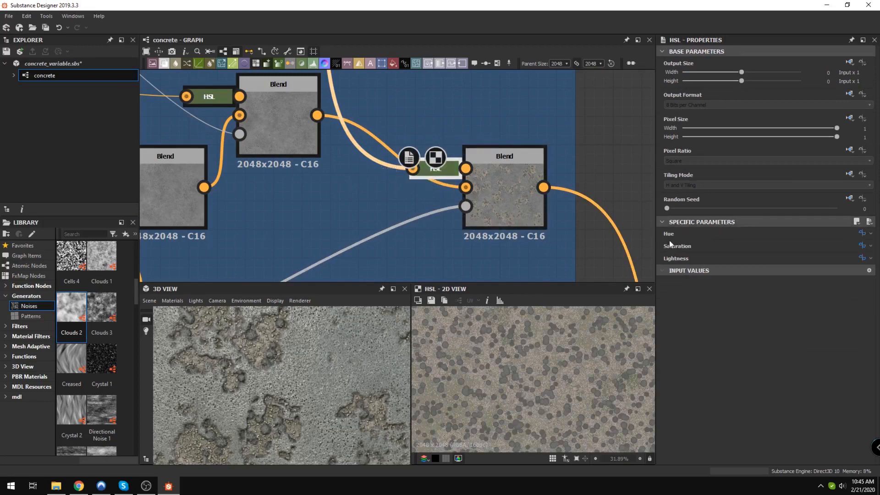
middle_drag(560, 240, 472, 221)
click(576, 116)
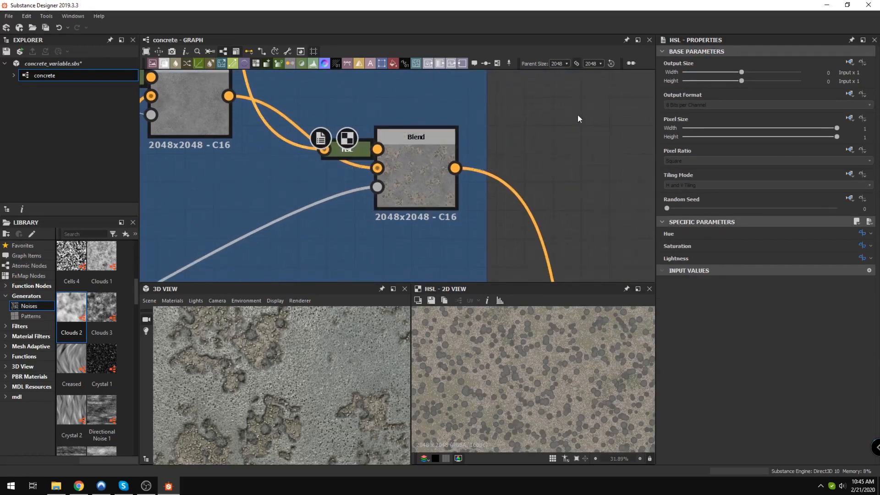
scroll(772, 285, down, 3)
scroll(772, 284, down, 15)
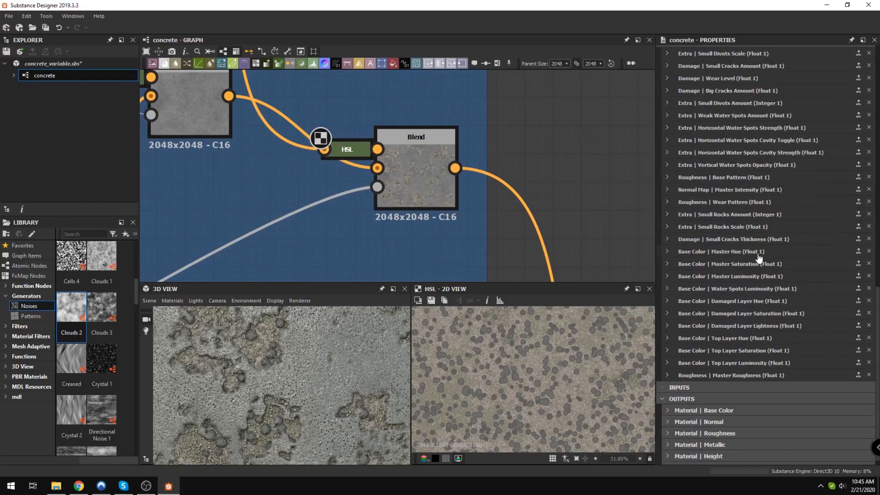
click(678, 301)
scroll(677, 330, down, 2)
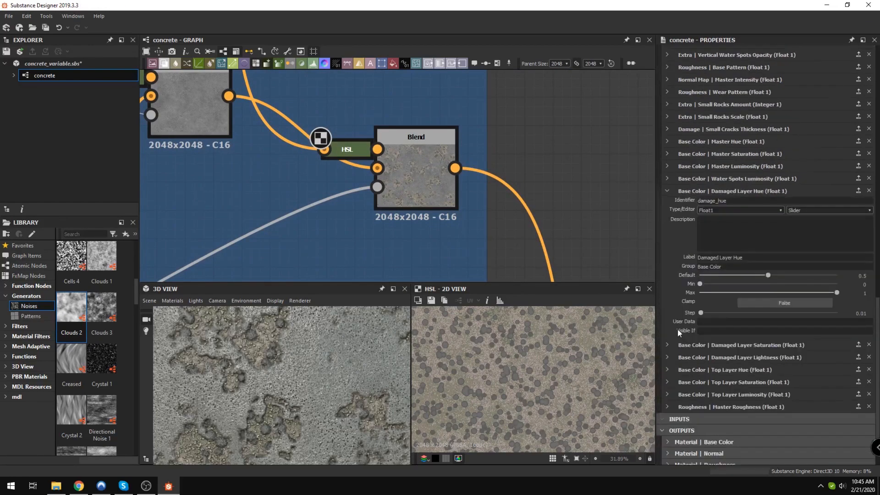
click(712, 357)
click(723, 346)
scroll(723, 345, down, 2)
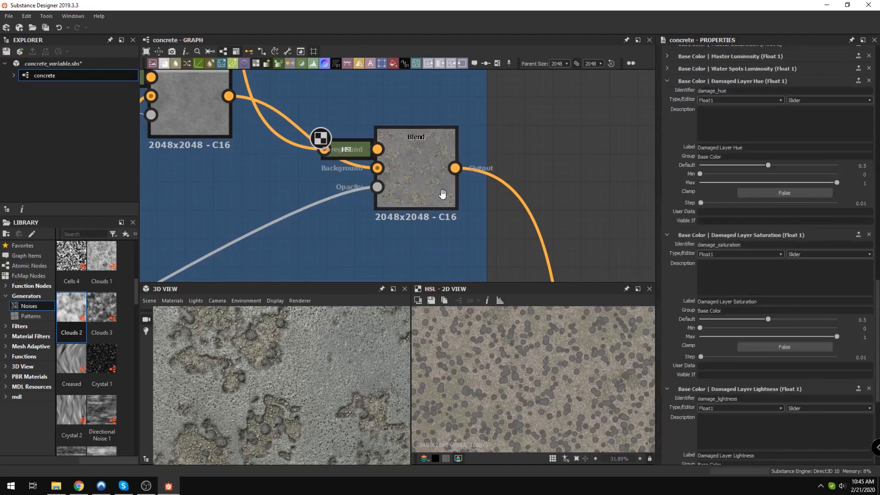
Step: Reselect the docked HSL, then preview the Invert Grayscale and Blend nodes in the Base Pattern Blend frame
middle_drag(366, 156, 369, 162)
click(360, 158)
scroll(359, 158, down, 2)
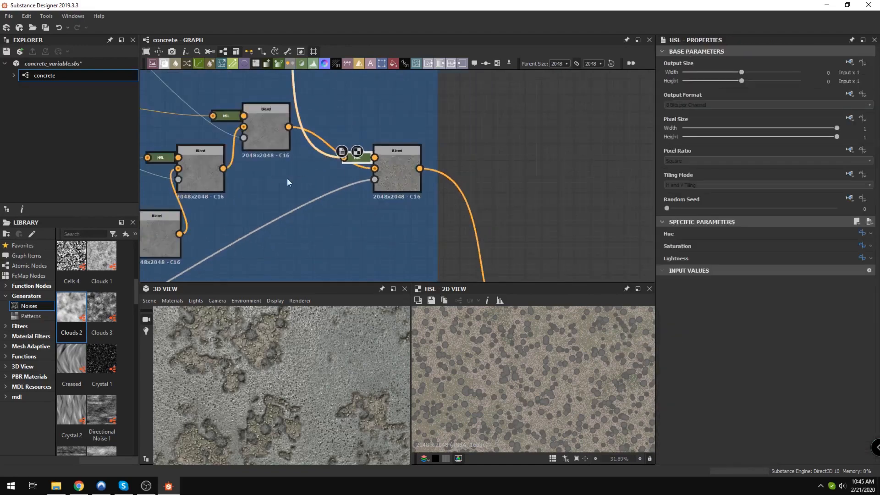
middle_drag(287, 178, 482, 186)
scroll(482, 186, down, 4)
middle_drag(339, 210, 482, 191)
scroll(400, 199, down, 3)
middle_drag(434, 185, 453, 123)
scroll(461, 201, up, 5)
click(421, 222)
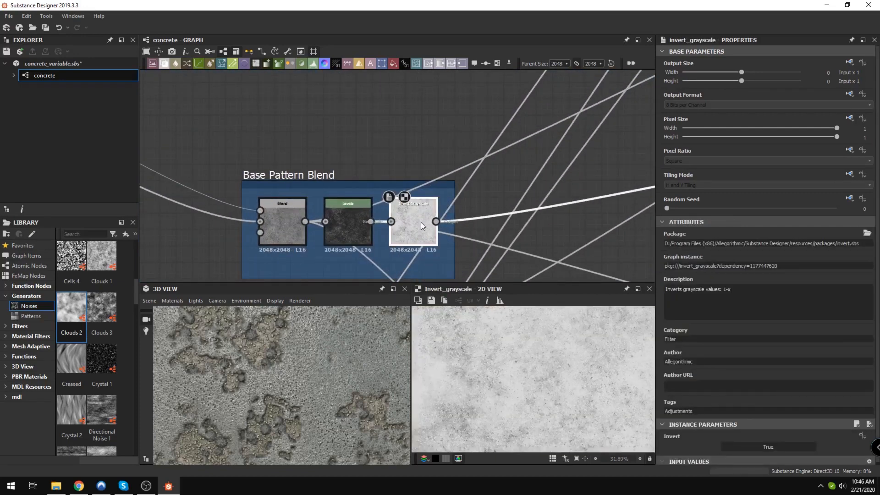
click(276, 227)
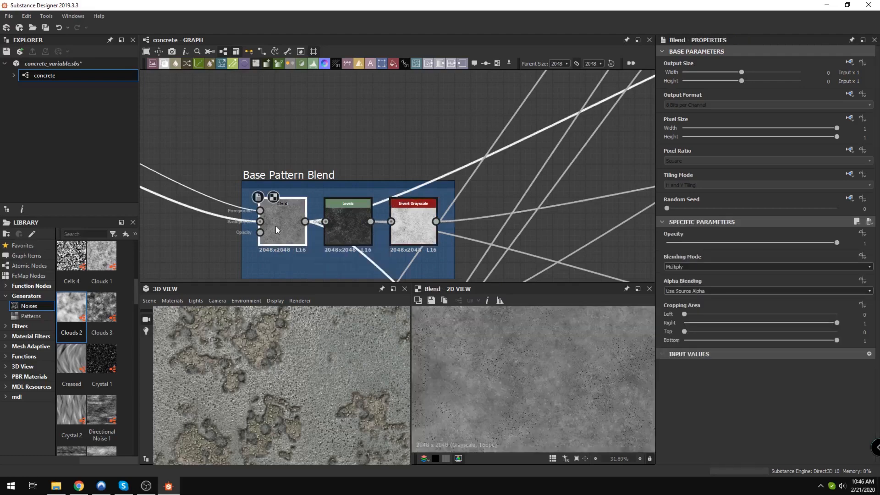
Step: Follow the Base Pattern Blend output to the lowest Gradient Map in the Base Color frame and preview it
scroll(276, 226, down, 2)
middle_drag(467, 257, 338, 260)
scroll(466, 201, up, 5)
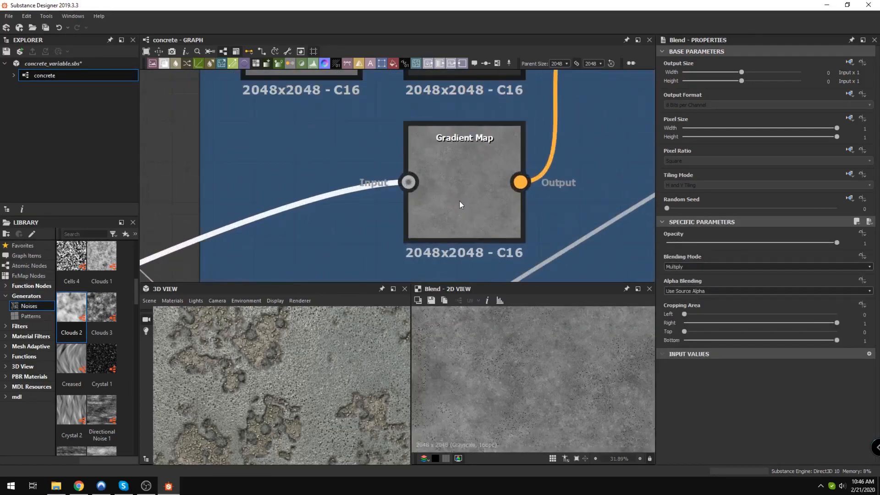
click(459, 201)
scroll(597, 372, up, 3)
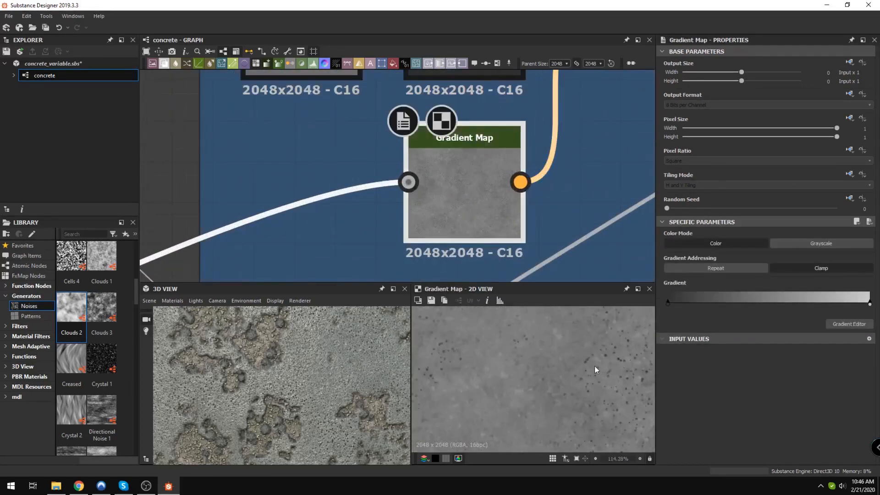
Step: Examine the lowest Gradient Map's dark spots up close and as a whole tile, comparing them with the 3D preview
key(f)
scroll(515, 367, up, 8)
scroll(504, 322, down, 8)
scroll(537, 353, up, 10)
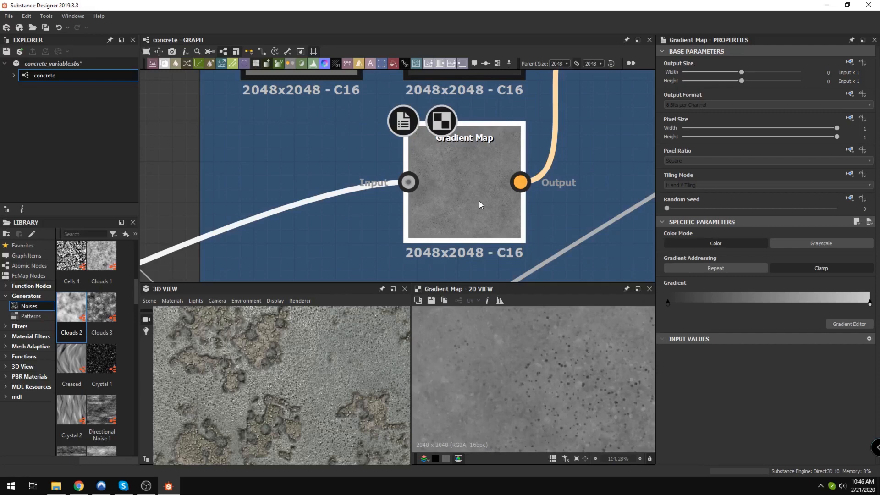
scroll(478, 203, down, 3)
drag(288, 363, 320, 340)
middle_drag(481, 191, 302, 209)
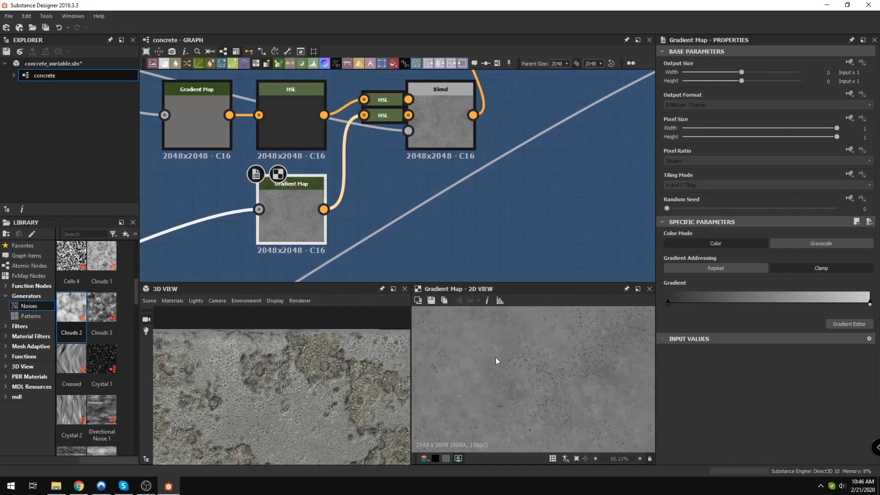
scroll(510, 360, down, 10)
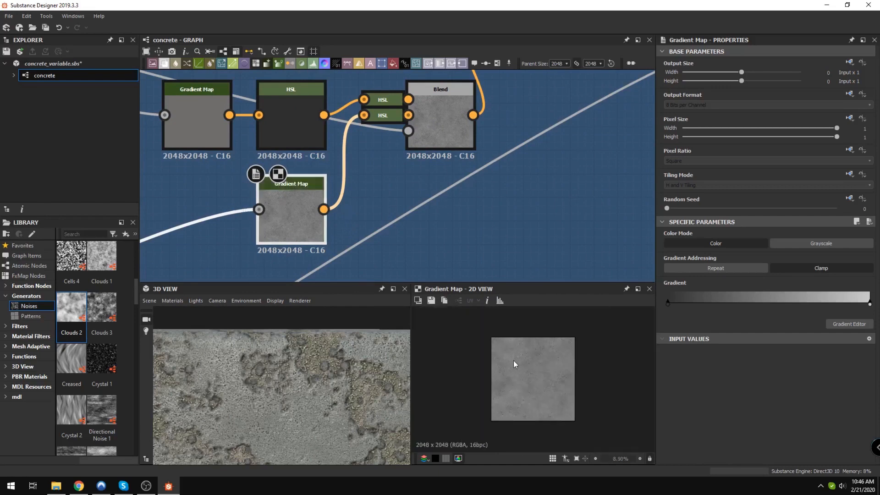
Step: Show the exposed Hue, Saturation and Lightness of the HSL fed by the lowest Gradient Map
click(379, 115)
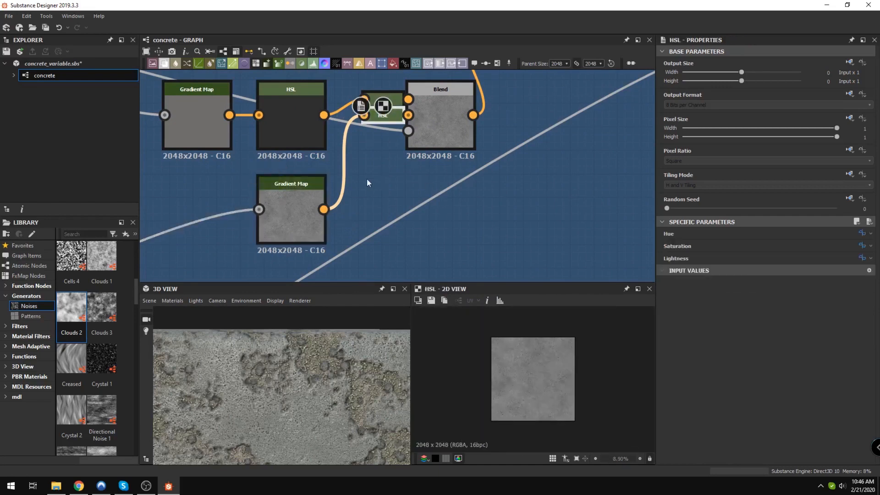
middle_drag(384, 120, 303, 209)
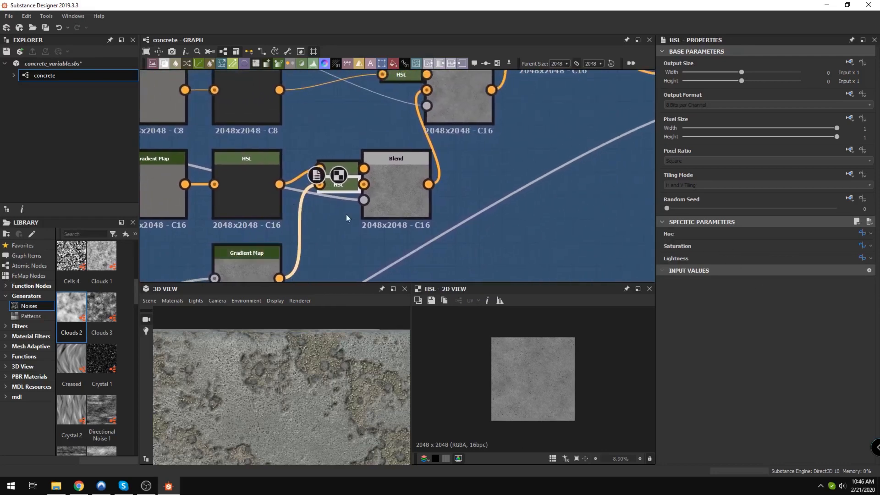
Step: Follow the chain of Blends through to the last one in the Base Color frame and view the whole 3D preview
scroll(396, 200, down, 4)
middle_drag(397, 236, 299, 251)
scroll(223, 251, up, 2)
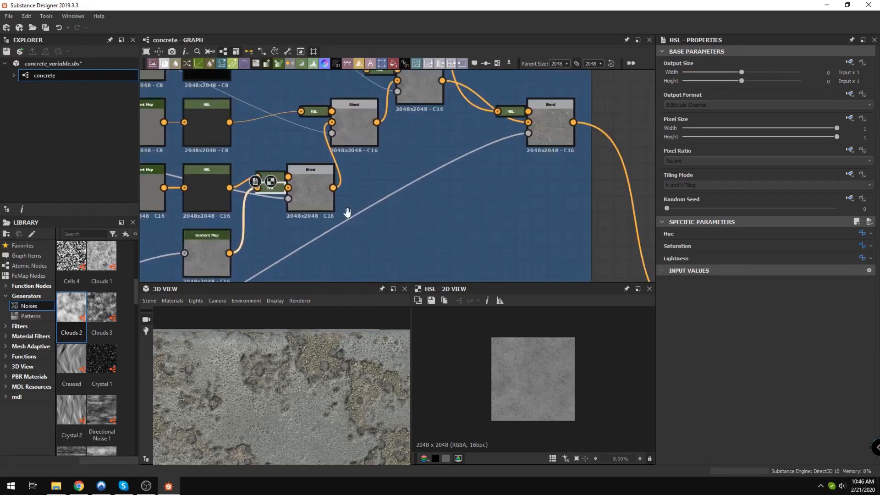
middle_drag(347, 212, 297, 210)
scroll(235, 247, down, 1)
scroll(238, 370, down, 4)
middle_drag(197, 438, 227, 375)
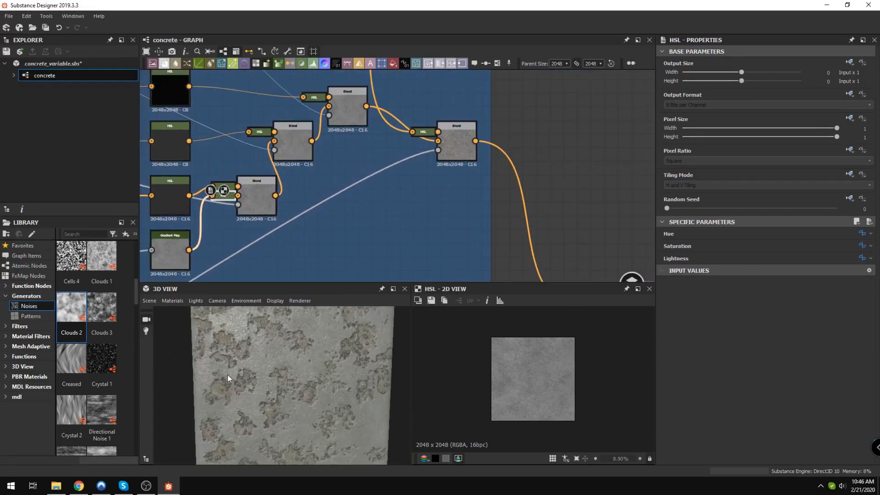
Step: Try wiring the lowest Gradient Map straight into the last Blend of the Base Color frame, bypassing the chain of Blends
scroll(227, 375, down, 3)
drag(261, 378, 245, 364)
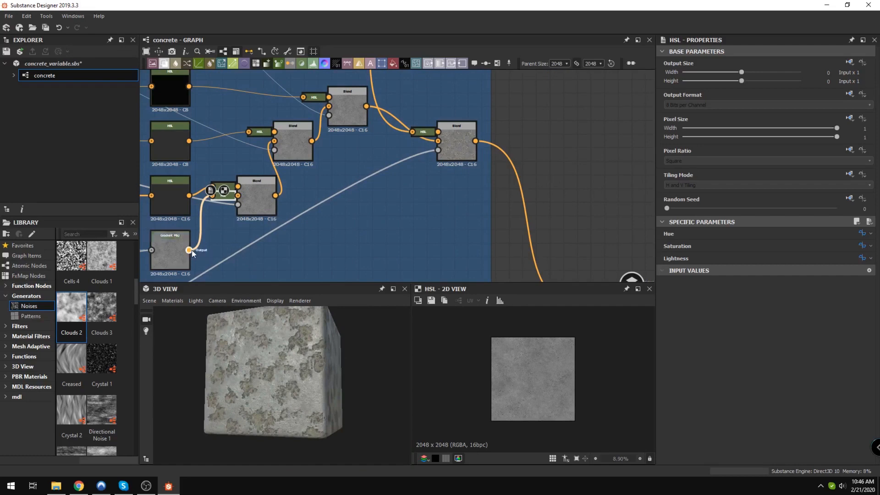
drag(319, 281, 438, 151)
drag(287, 359, 307, 364)
scroll(254, 253, down, 1)
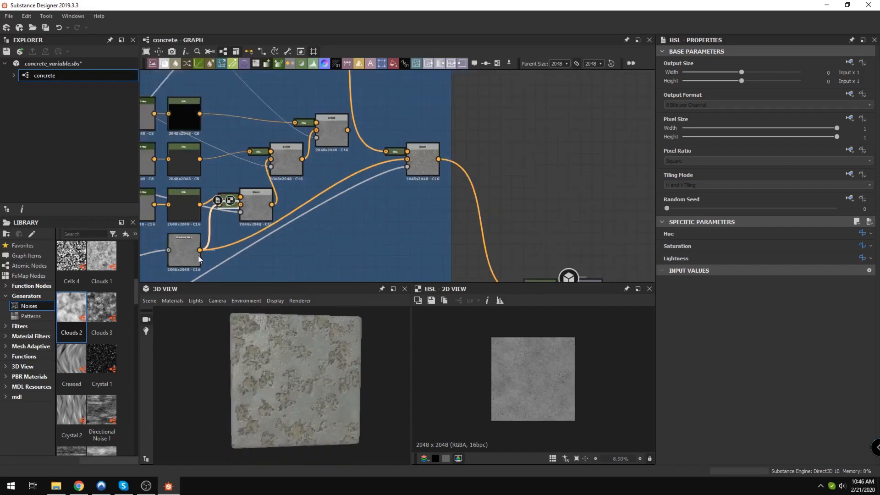
Step: Move the lowest Gradient Map, the upper chain's final node and the last Blend out of the Base Color frame
click(185, 246)
middle_drag(329, 153, 371, 162)
click(323, 84)
ctrl+click(441, 226)
scroll(435, 218, down, 2)
scroll(372, 137, down, 1)
drag(363, 92, 490, 96)
middle_drag(491, 98, 440, 98)
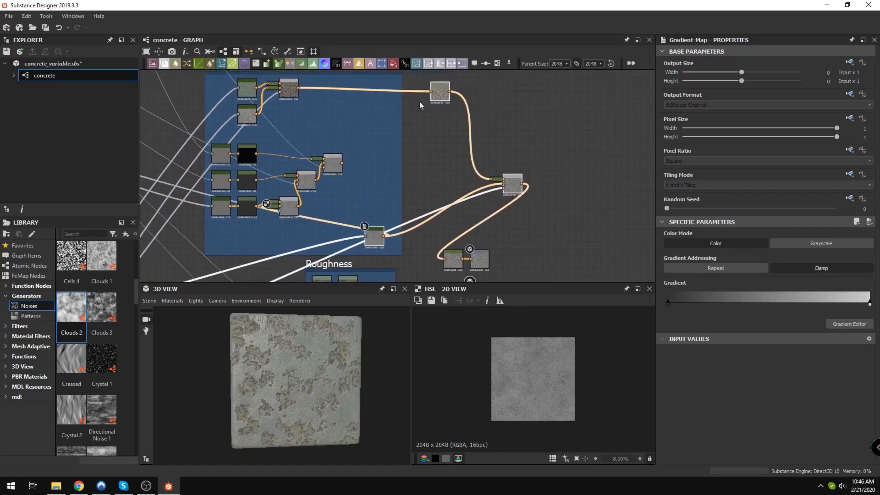
Step: Select the nodes left in the Base Color frame, and undo the node moves and the bypass connection
middle_drag(304, 183, 405, 230)
drag(438, 258, 325, 133)
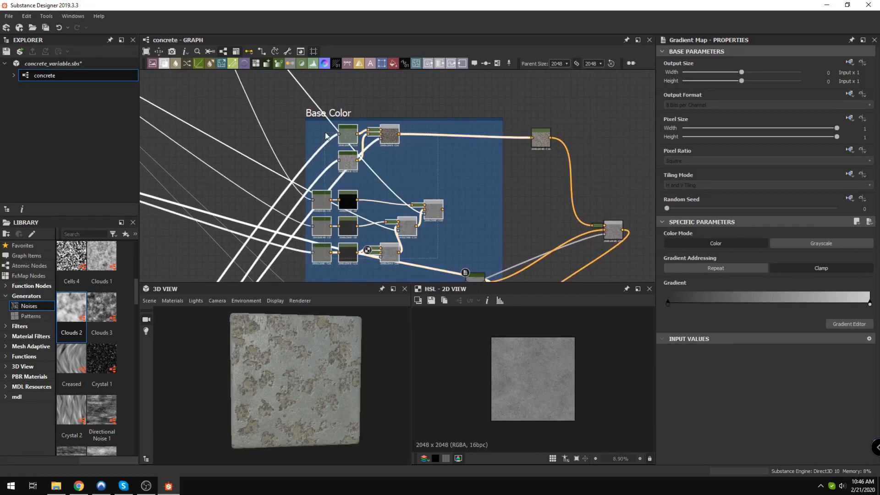
key(ctrl+z)
key(ctrl+z)
middle_drag(455, 249, 441, 175)
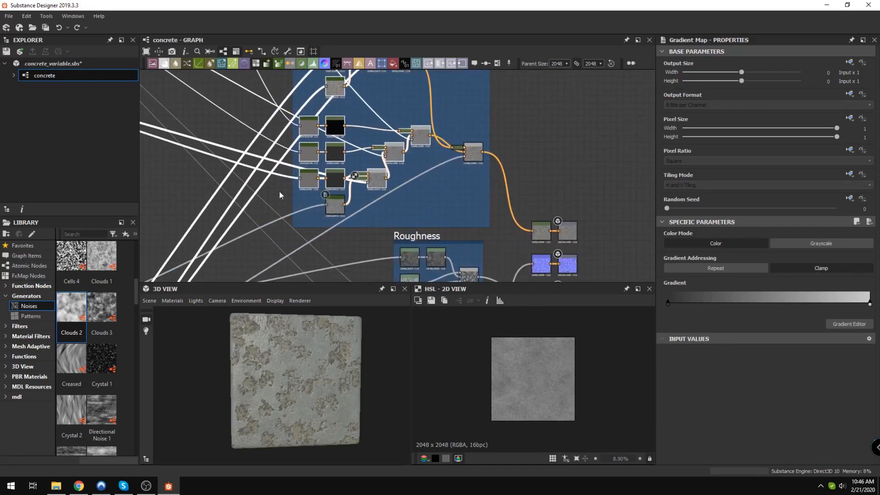
Step: Look over the Vertical, Horizontal and Weak Water Spots frames and their connections towards the Base Color frame
scroll(260, 192, down, 4)
middle_drag(210, 155, 357, 198)
middle_drag(184, 157, 352, 209)
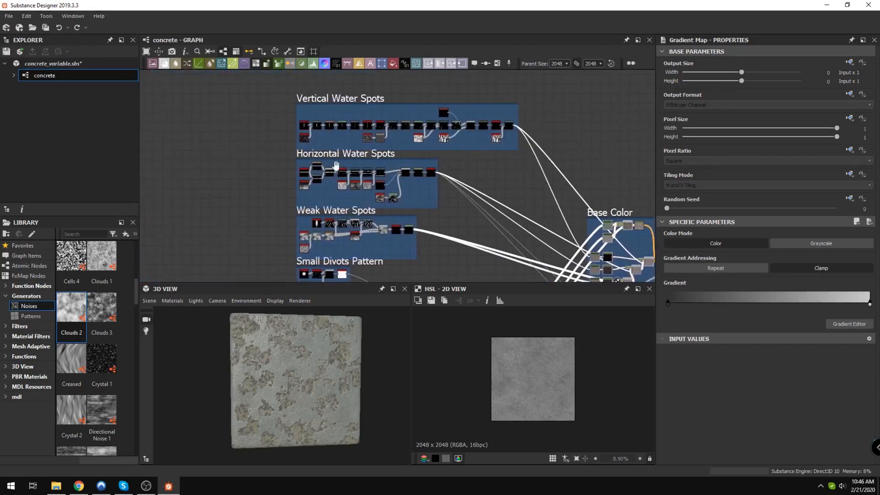
scroll(444, 203, up, 1)
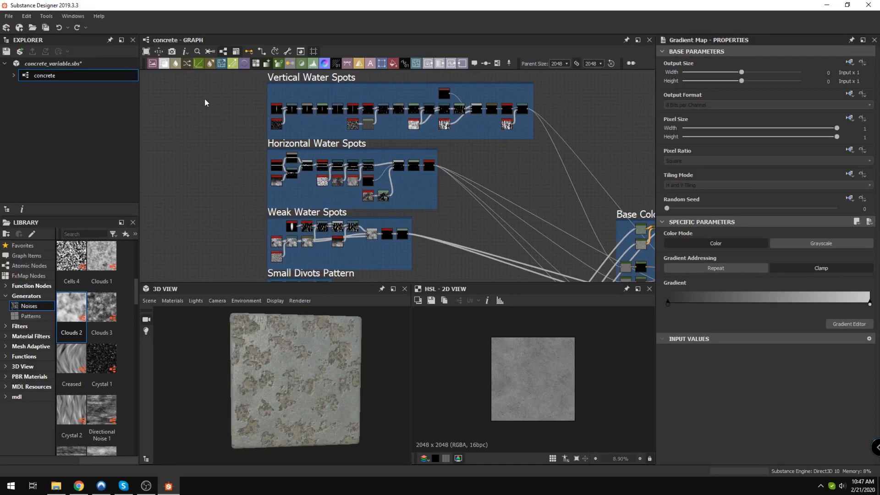
middle_drag(205, 102, 213, 112)
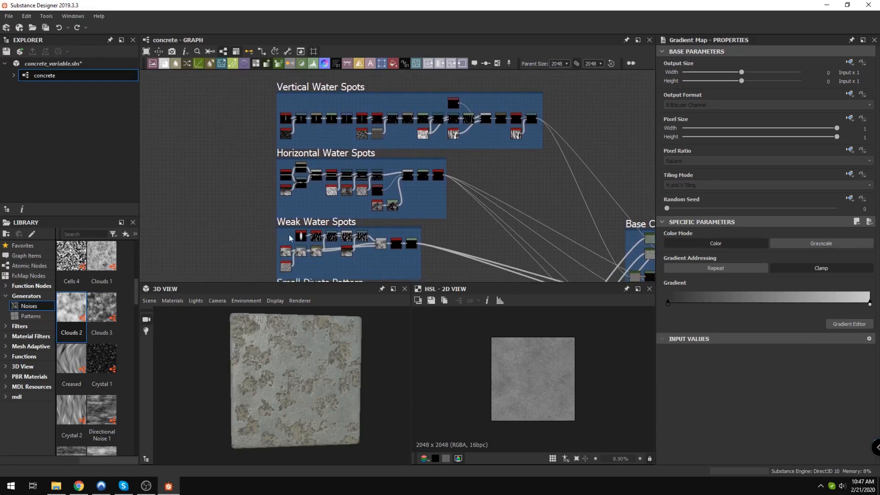
middle_drag(290, 238, 286, 233)
scroll(240, 213, down, 2)
middle_drag(232, 209, 249, 202)
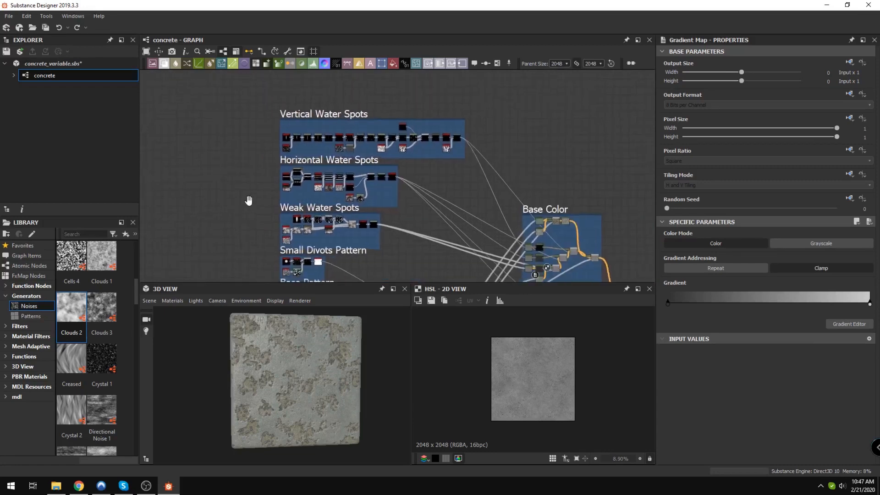
scroll(249, 202, up, 2)
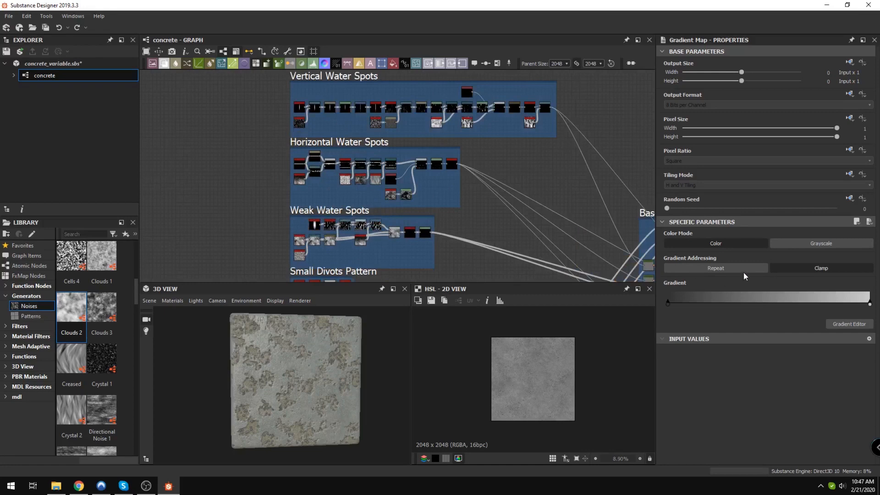
Step: Set the default of the graph's exposed Damage | Wear Level parameter to 0
scroll(734, 345, down, 5)
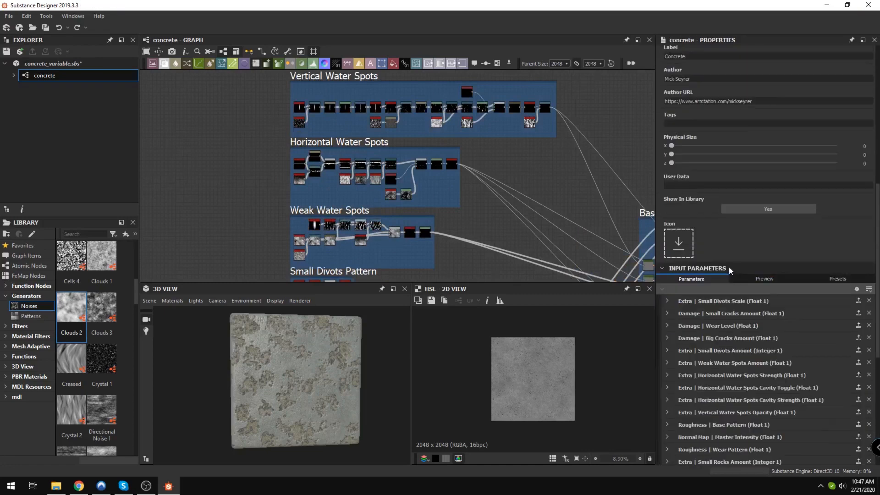
click(683, 326)
scroll(684, 329, down, 3)
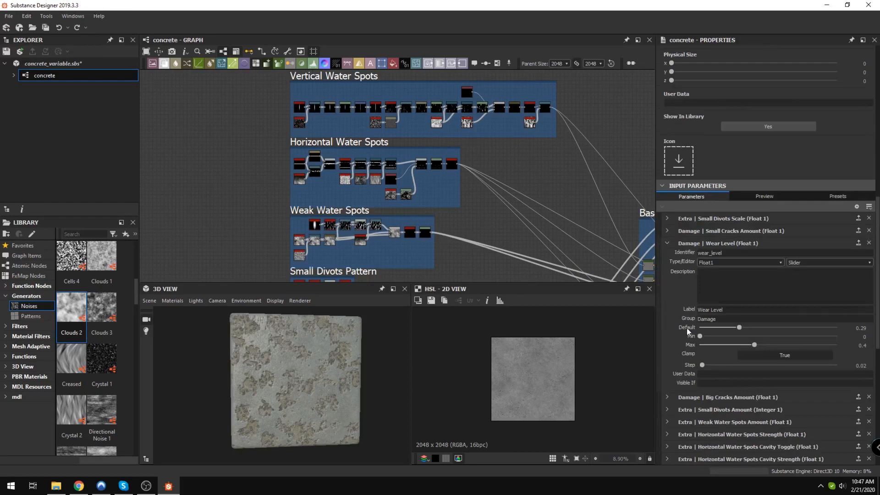
middle_drag(245, 170, 249, 137)
middle_drag(418, 157, 406, 210)
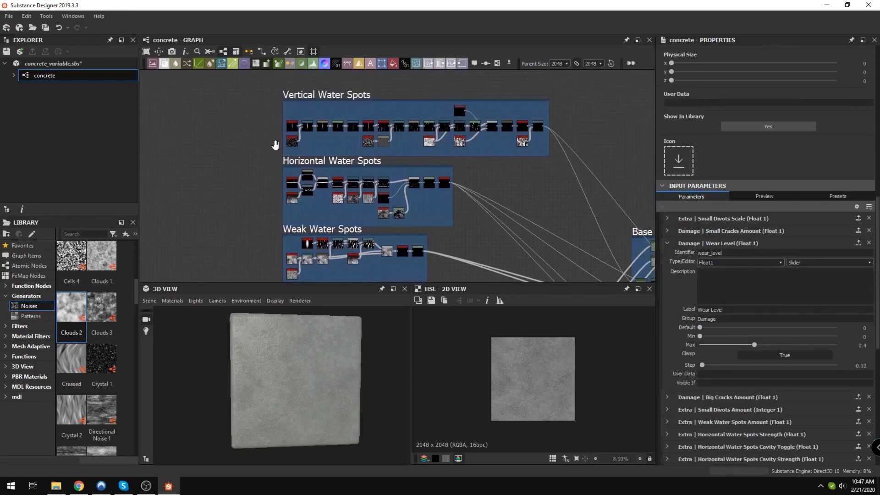
Step: Select the Weak Water Spots and Horizontal Water Spots frames in turn to point out their nodes and outgoing links
middle_drag(275, 146, 285, 125)
click(309, 209)
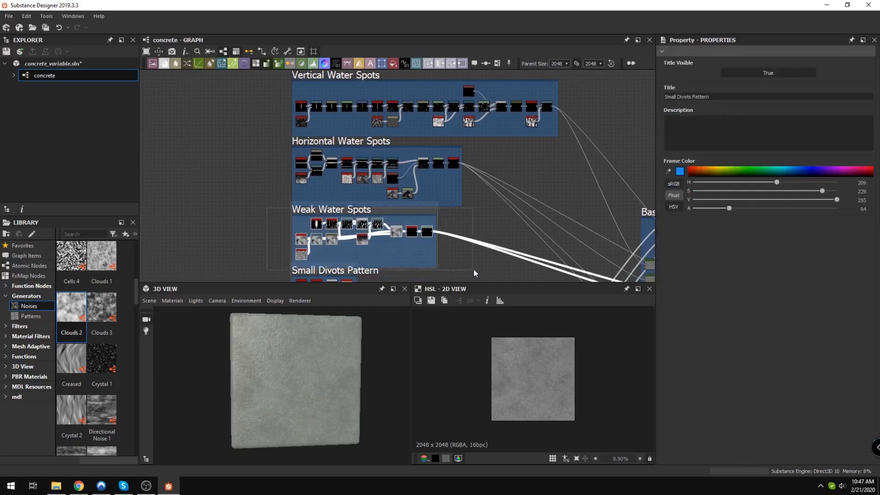
middle_drag(250, 139, 267, 165)
drag(262, 156, 354, 182)
click(274, 96)
scroll(275, 152, down, 2)
middle_drag(280, 248, 285, 222)
scroll(304, 216, up, 2)
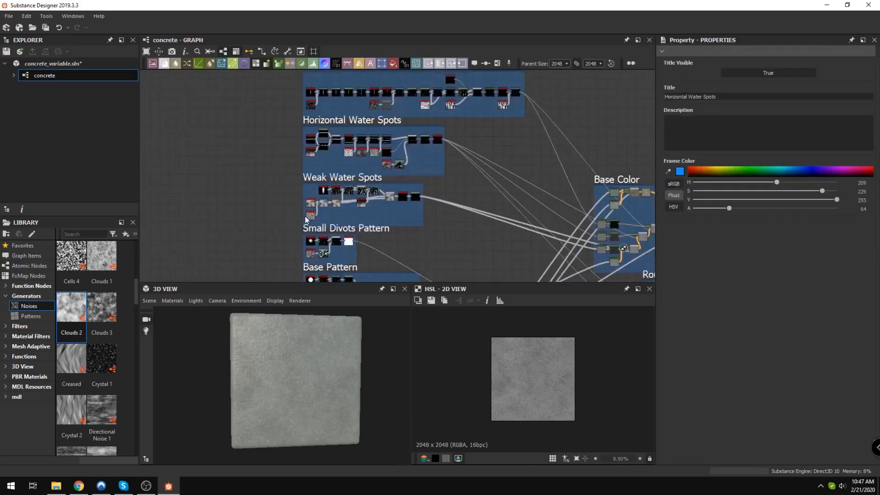
Step: Look at the node chain inside the Weak Water Spots frame, and select the whole frame to highlight its links
middle_drag(291, 190, 356, 175)
scroll(349, 186, up, 3)
scroll(383, 173, up, 3)
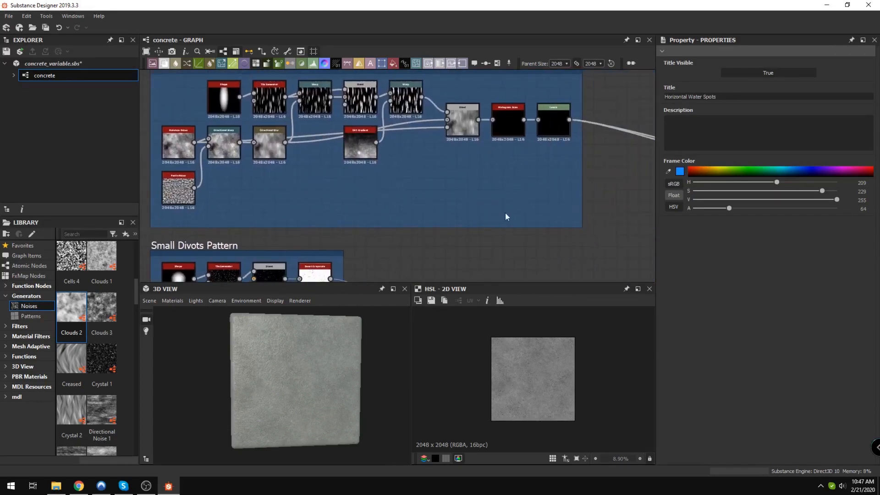
scroll(501, 219, down, 3)
click(342, 204)
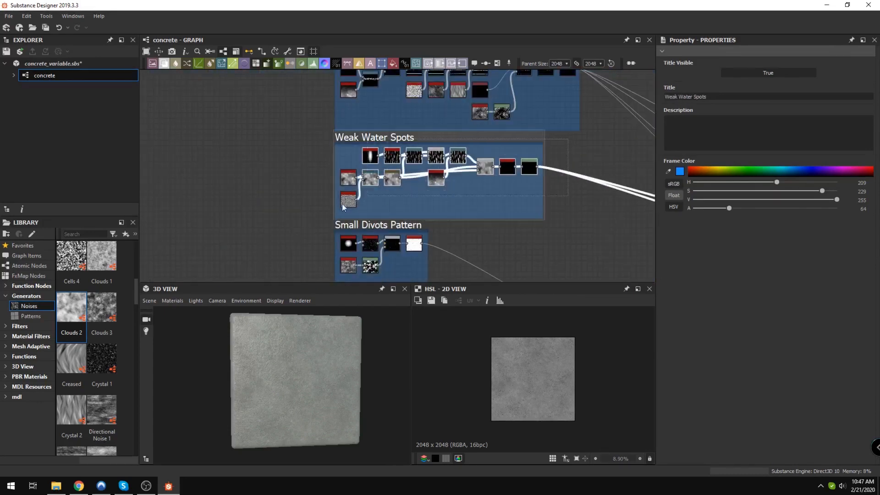
Step: Highlight the Vertical Water Spots and Horizontal Water Spots frames one after the other to compare their outgoing links
scroll(315, 184, down, 2)
middle_drag(315, 183, 288, 131)
drag(290, 99, 467, 169)
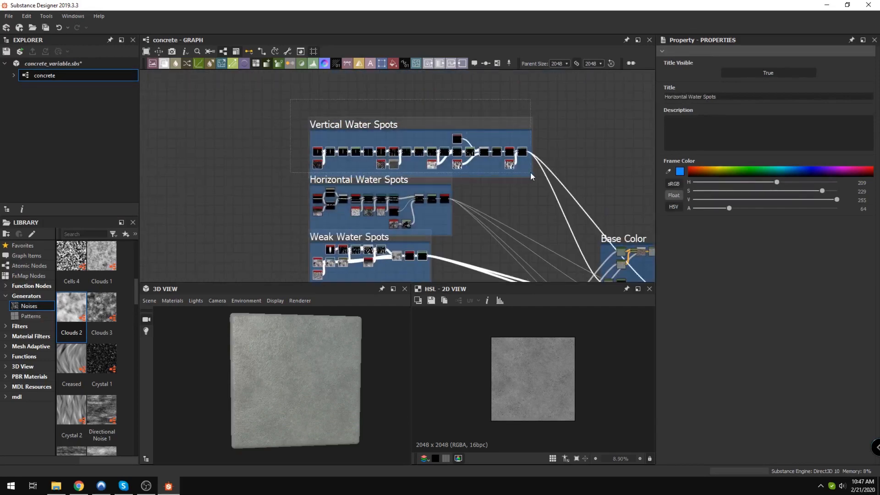
click(377, 202)
middle_drag(306, 201, 305, 156)
click(350, 154)
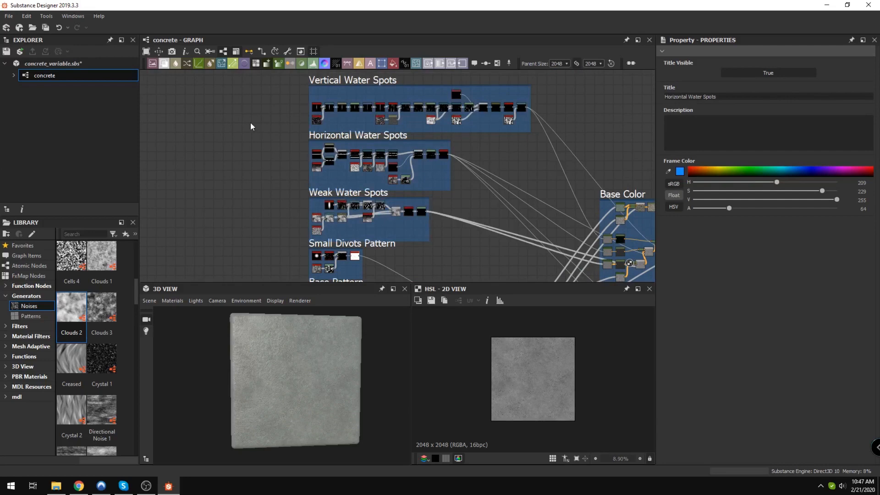
drag(288, 158, 508, 155)
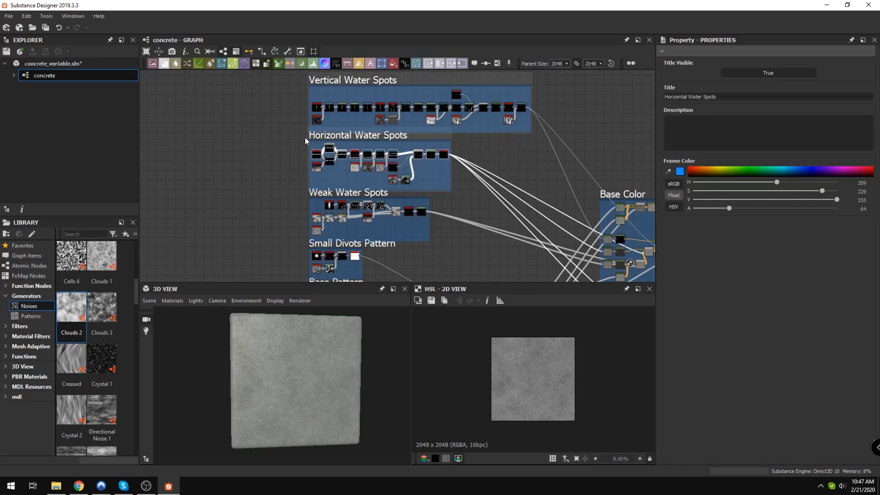
Step: Follow the highlighted water spots links to the Gradient Maps and Blends in the Base Color frame
scroll(560, 202, up, 4)
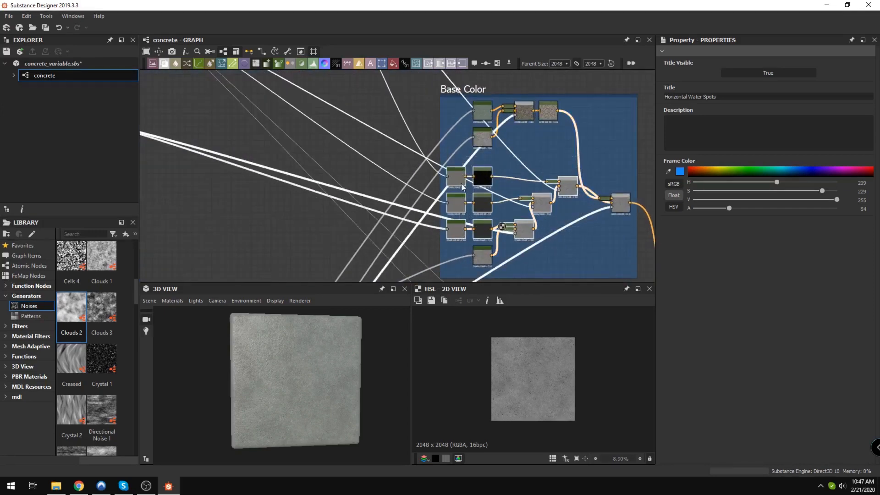
scroll(324, 212, down, 5)
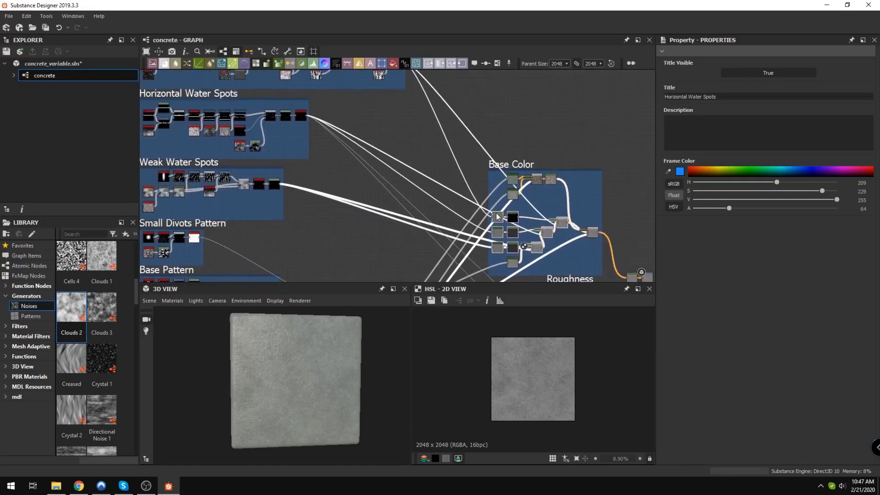
scroll(267, 184, down, 2)
middle_drag(281, 169, 349, 186)
scroll(268, 189, up, 2)
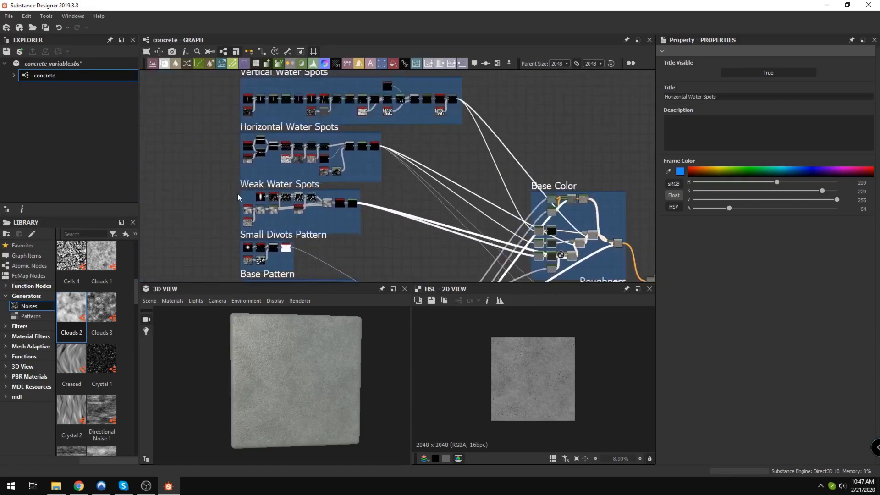
Step: Select the Horizontal Water Spots nodes again and view their links beside the Weak Water Spots frame
drag(197, 110, 288, 158)
drag(351, 172, 407, 175)
middle_drag(520, 280, 507, 244)
middle_drag(307, 147, 338, 204)
scroll(261, 202, up, 2)
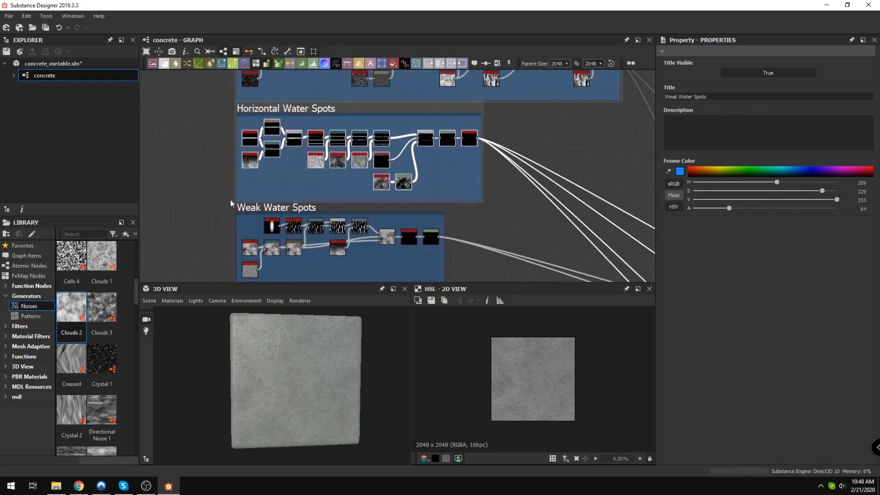
Step: Examine the Weak Water Spots nodes up close, from Moisture Noise, Perlin Noise and Shape through the warps and Dirt Gradient
middle_drag(248, 221, 287, 143)
scroll(390, 138, up, 1)
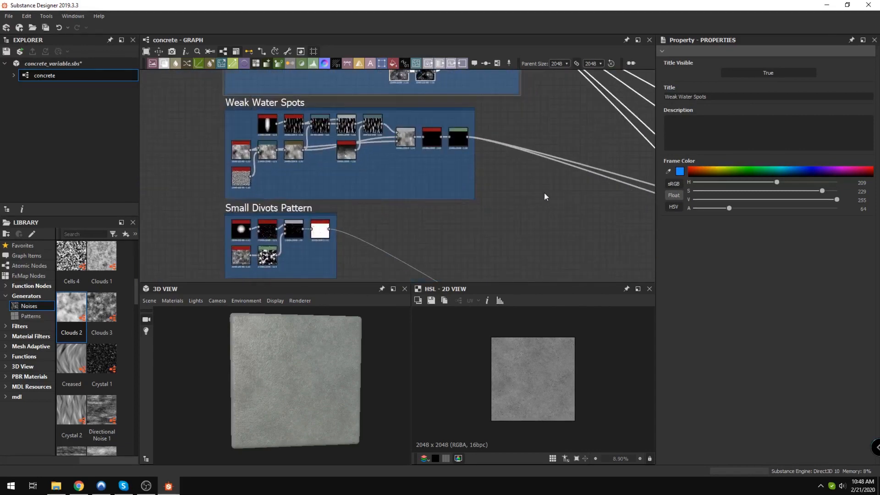
scroll(271, 177, up, 2)
middle_drag(271, 178, 320, 187)
scroll(353, 175, up, 2)
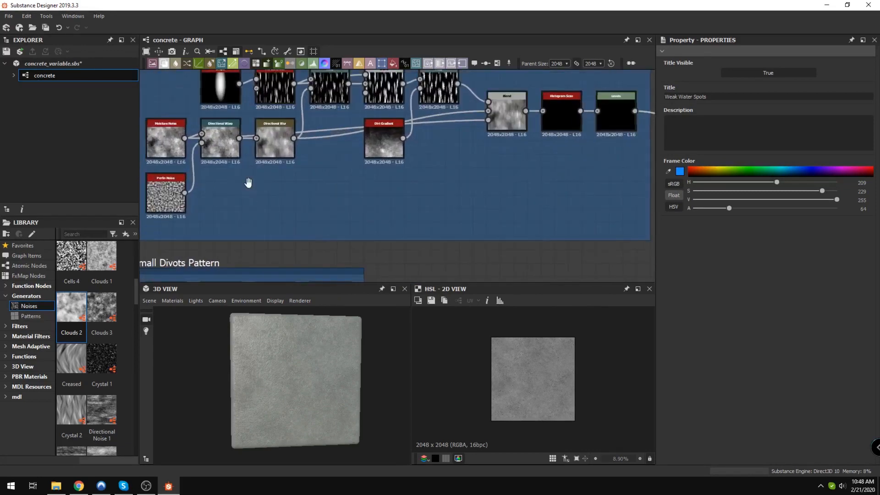
middle_drag(245, 184, 267, 222)
middle_drag(460, 189, 535, 186)
scroll(277, 208, up, 2)
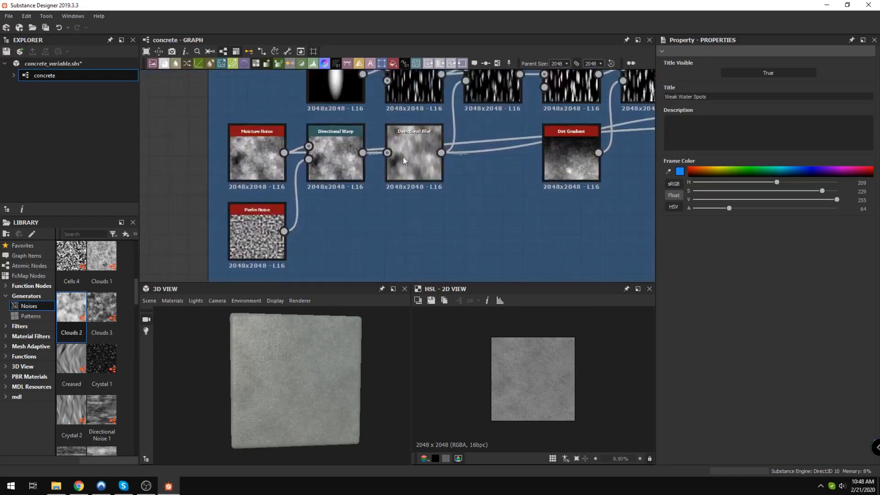
middle_drag(403, 165, 356, 202)
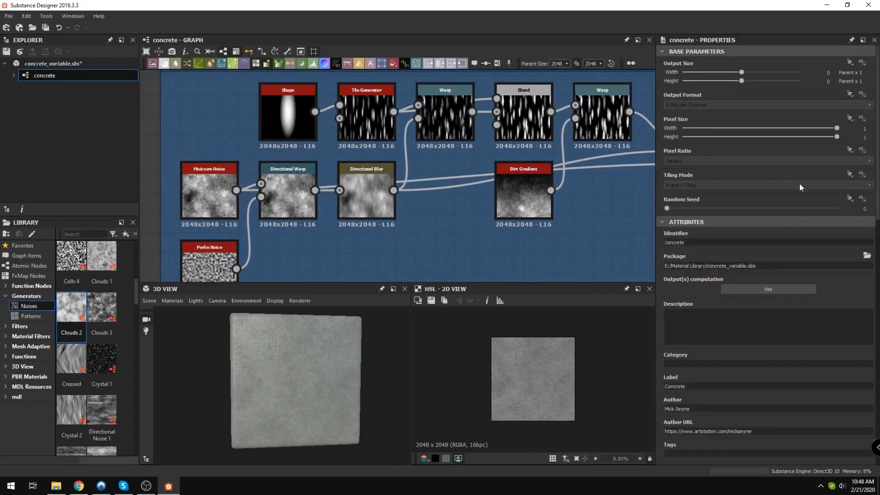
Step: Set the default of the graph's exposed Extra | Weak Water Spots Amount parameter to 0.39
scroll(742, 304, down, 10)
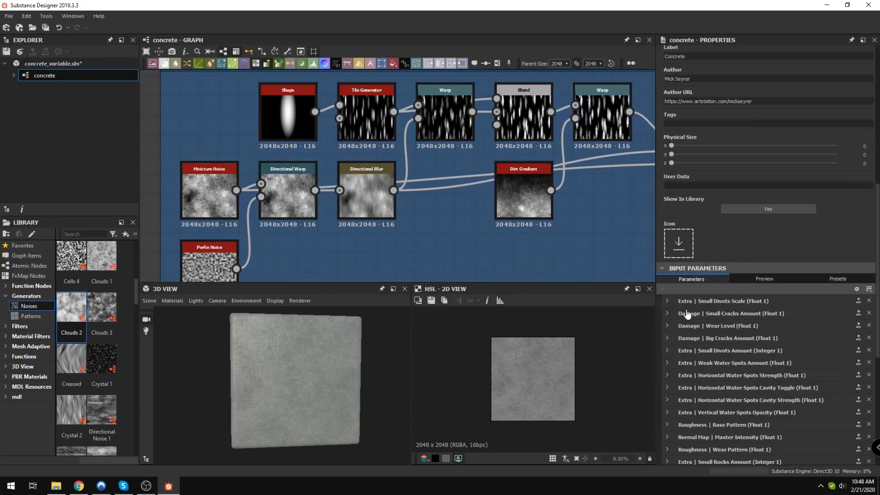
click(667, 363)
scroll(734, 374, down, 3)
click(753, 365)
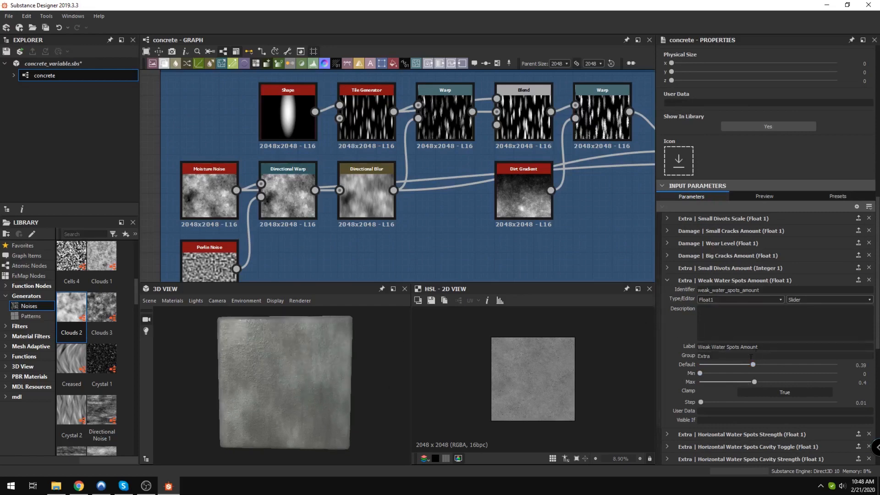
Step: Preview the Tile Generator fed by the Shape in the Weak Water Spots frame and view the 3D preview up close
middle_drag(206, 184, 235, 214)
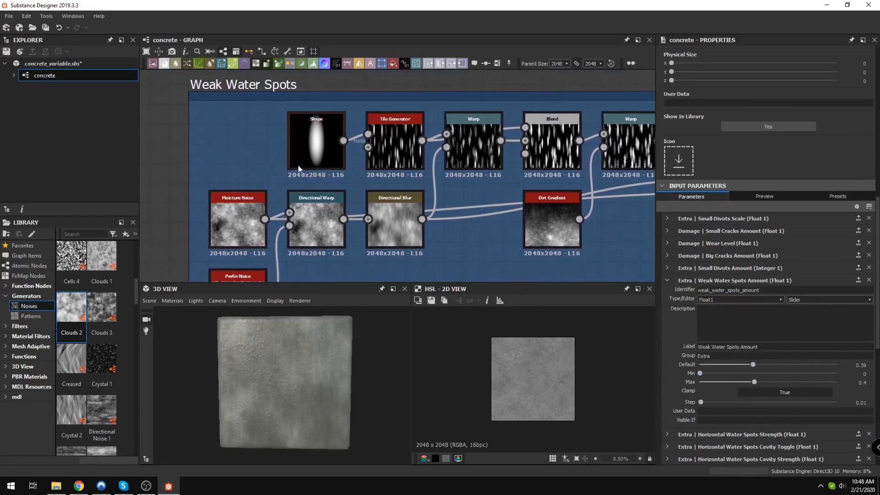
click(305, 150)
click(397, 150)
mouse_move(274, 321)
mouse_down()
mouse_move(277, 370)
mouse_move(284, 332)
mouse_up()
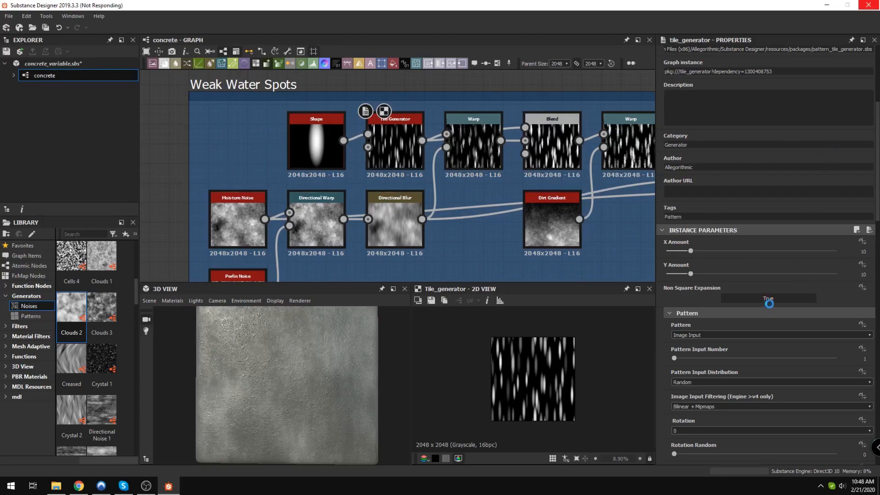
Step: Set the default of the graph's exposed Extra | Weak Water Spots Amount parameter to 0.29 and turn the 3D model to inspect it
scroll(735, 221, down, 3)
scroll(735, 221, down, 5)
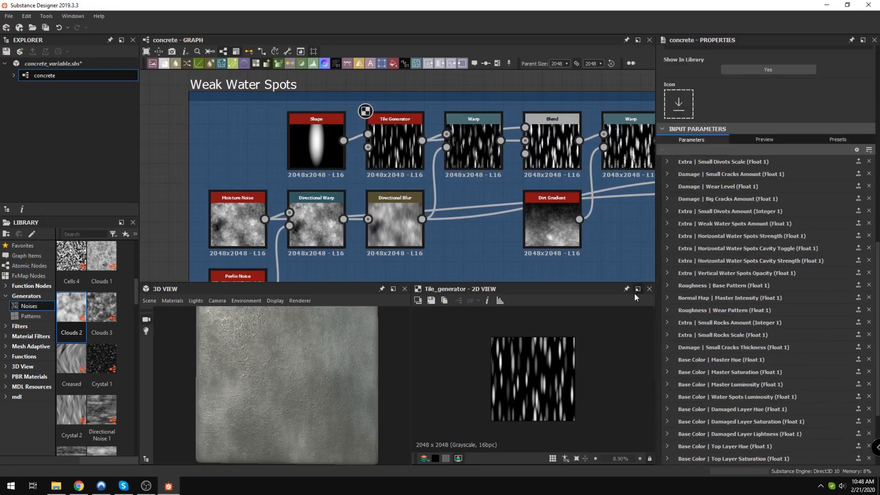
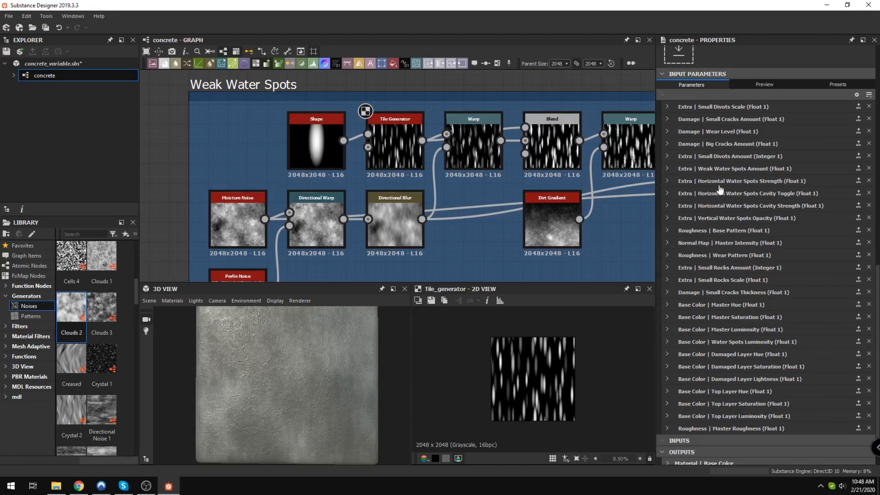
click(667, 169)
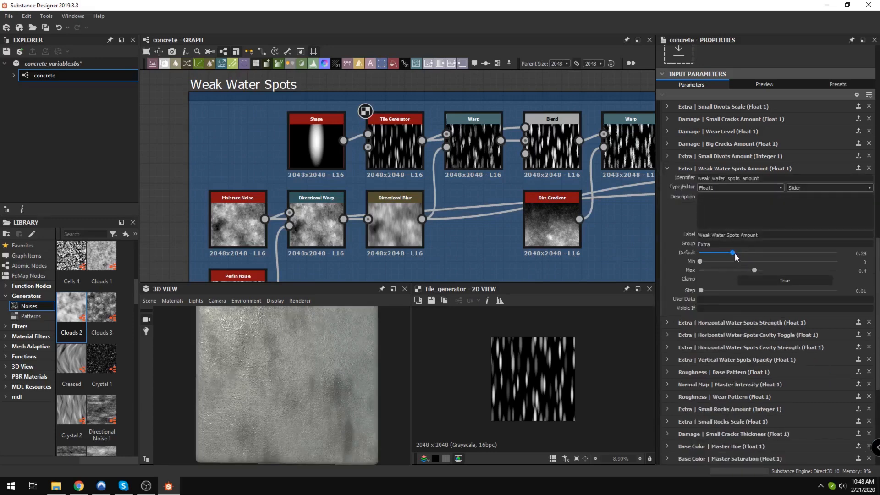
drag(271, 364, 291, 376)
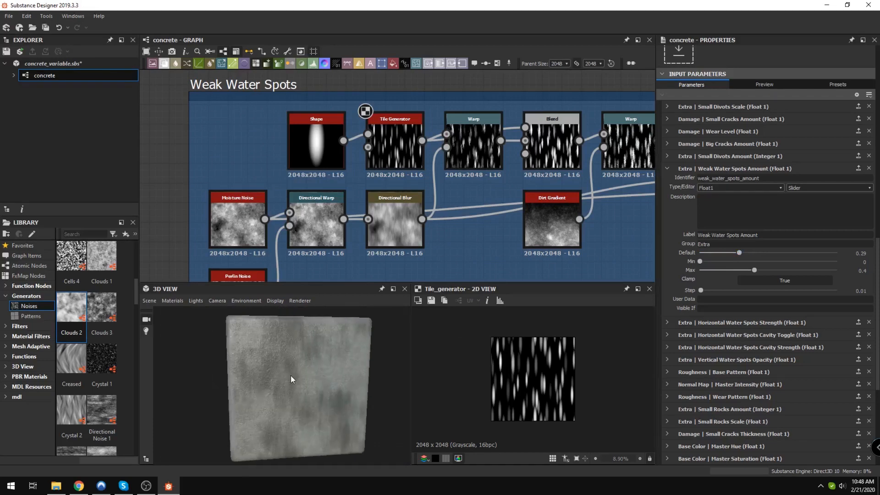
Step: Switch the graph's input parameters to preview mode and turn the 3D model to view the weak water spots
click(764, 84)
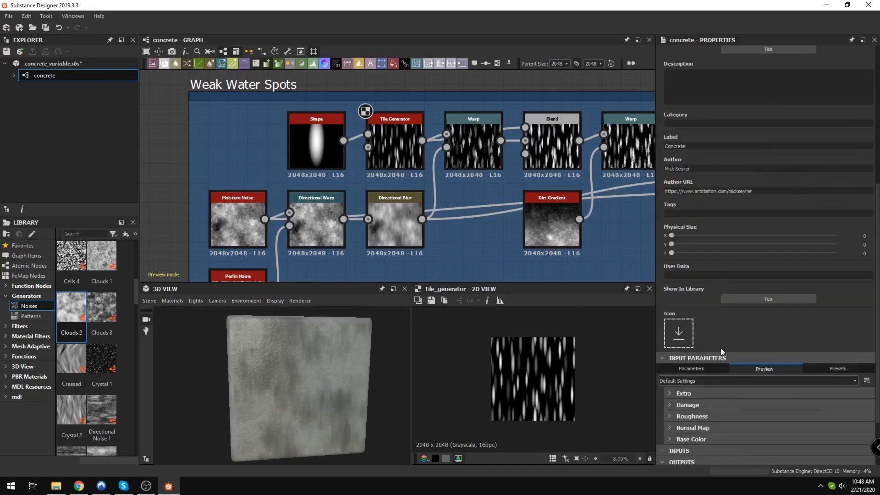
middle_drag(386, 178, 410, 227)
drag(239, 316, 282, 393)
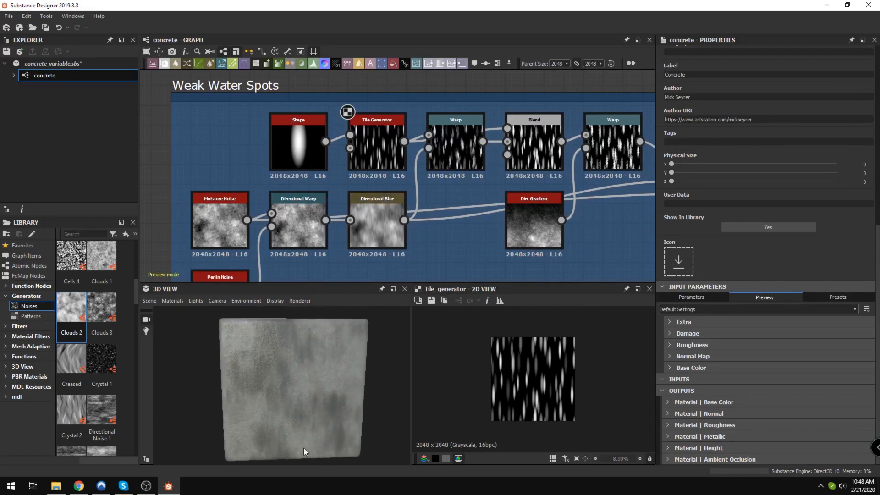
Step: Preview the Tile Generator and the first Warp it feeds in the Weak Water Spots frame
click(383, 158)
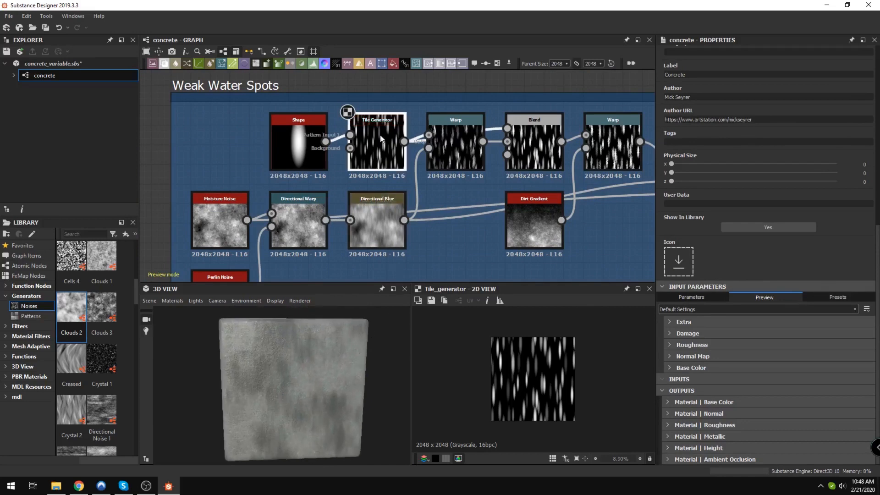
scroll(529, 379, up, 3)
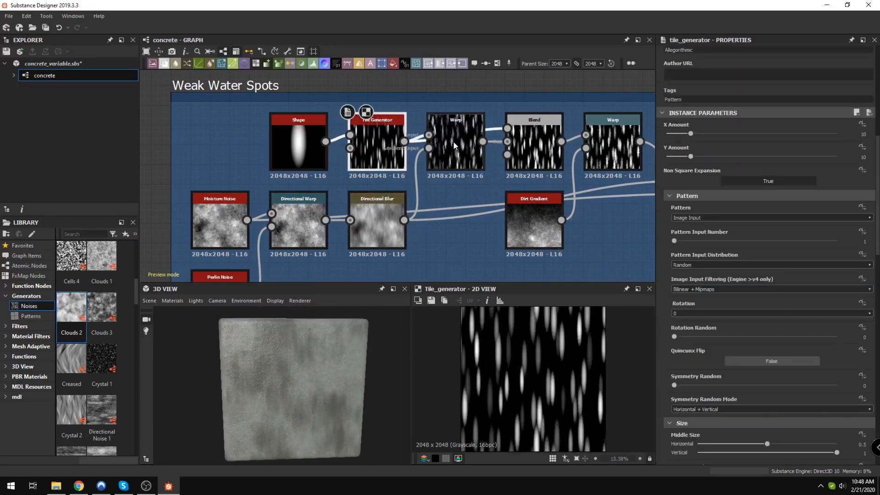
click(455, 146)
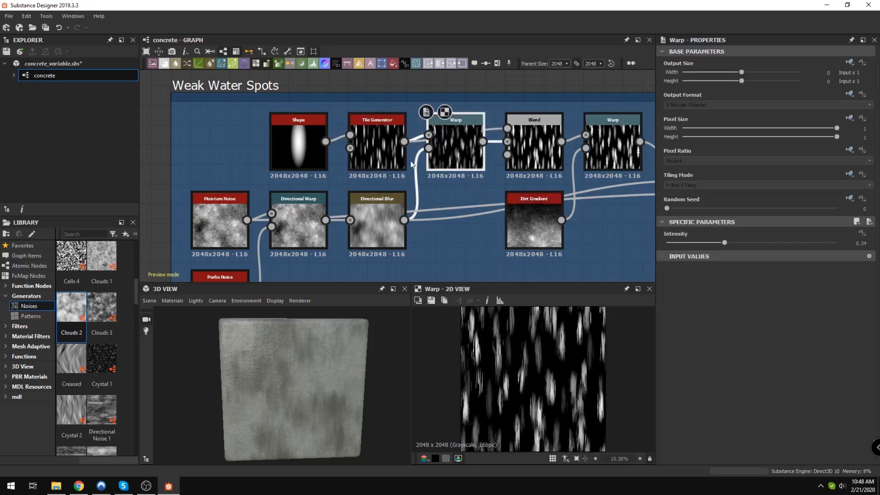
middle_drag(412, 164, 378, 126)
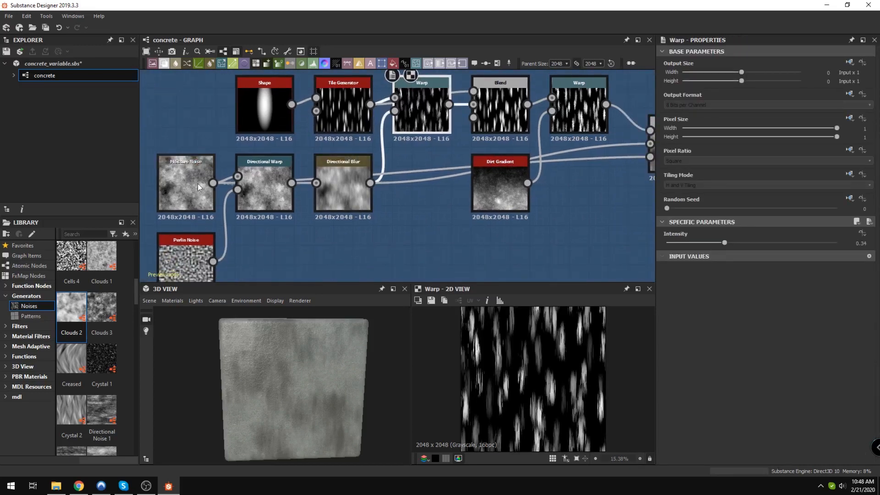
Step: Preview the Moisture Noise and the nodes it feeds, through the Directional Warp to the Directional Blur
click(181, 171)
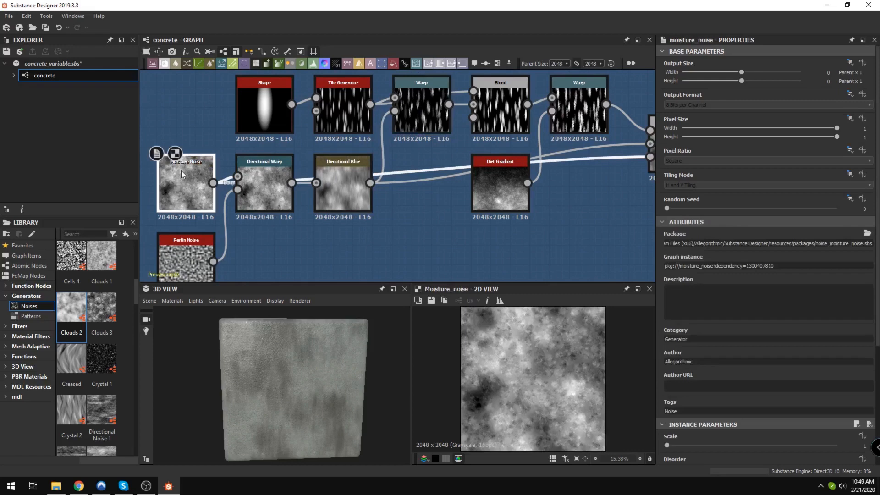
middle_drag(228, 180, 284, 186)
scroll(285, 183, up, 2)
click(285, 182)
click(368, 176)
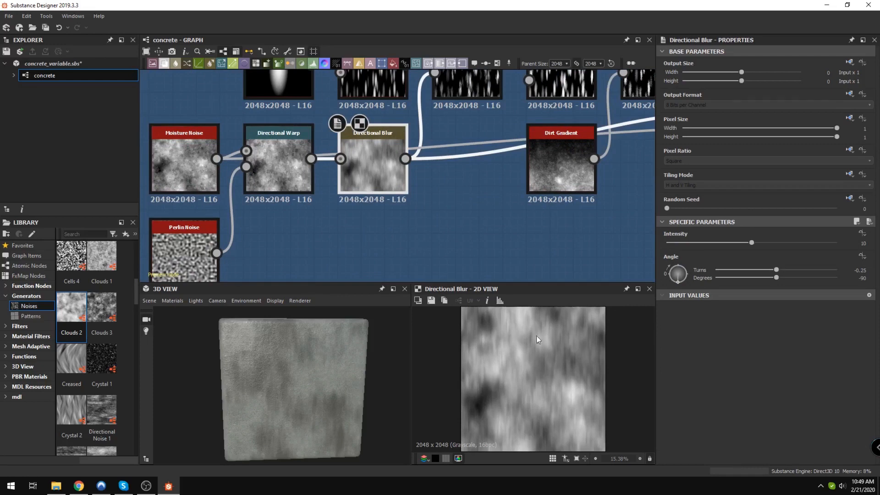
Step: Compare the previews of the first Warp and the Directional Blur that drives its gradient input
middle_drag(479, 179, 355, 233)
double_click(346, 131)
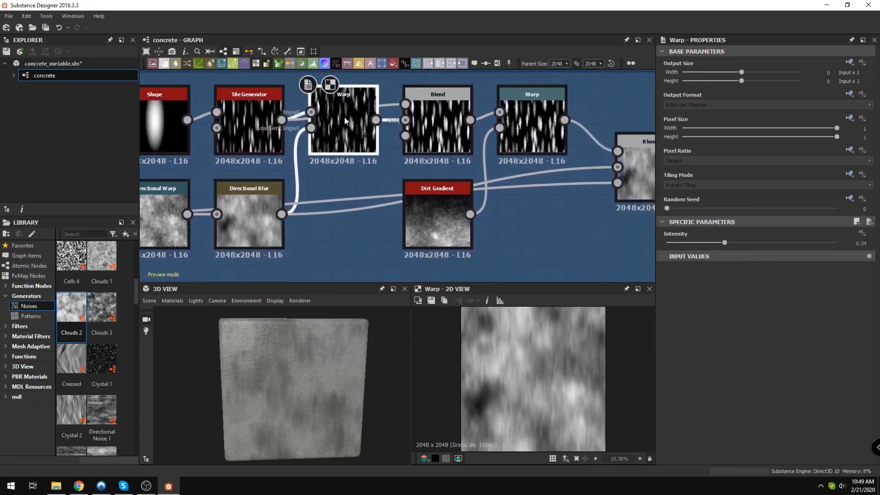
double_click(254, 210)
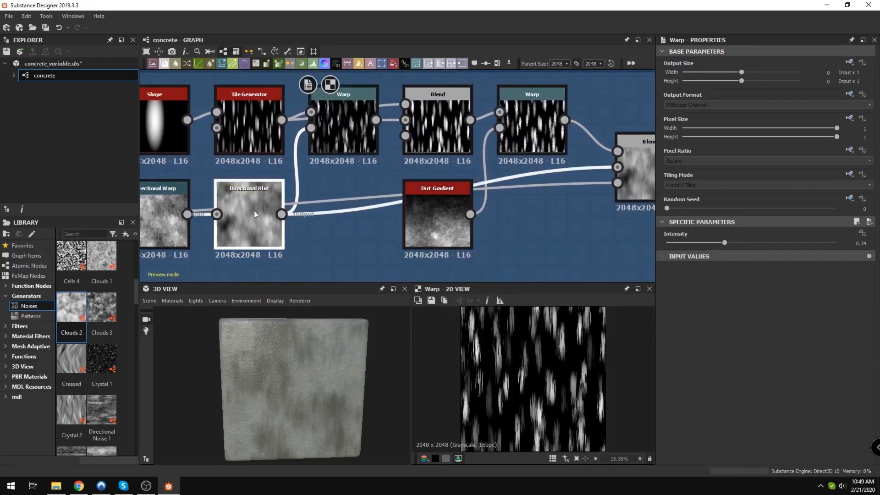
Step: Preview the Blend that combines the warped streaks with the Directional Blur and Moisture Noise
middle_drag(526, 203, 504, 207)
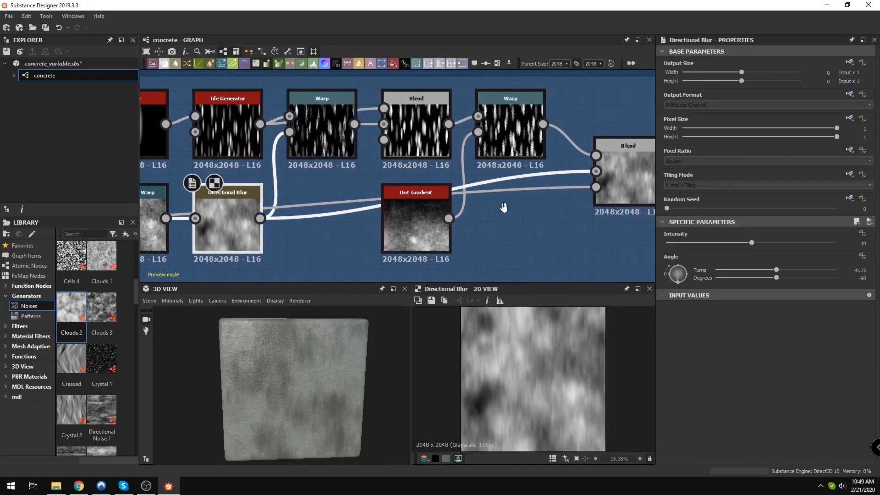
double_click(628, 178)
scroll(513, 403, down, 3)
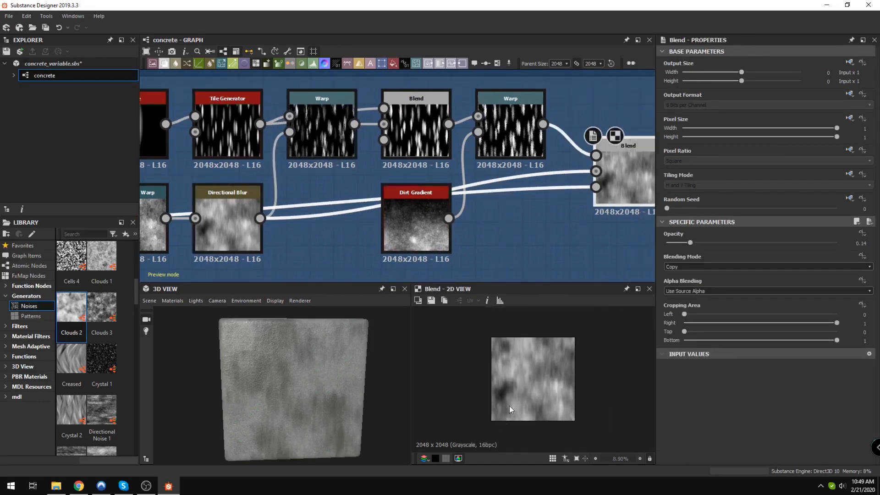
middle_drag(468, 191, 439, 183)
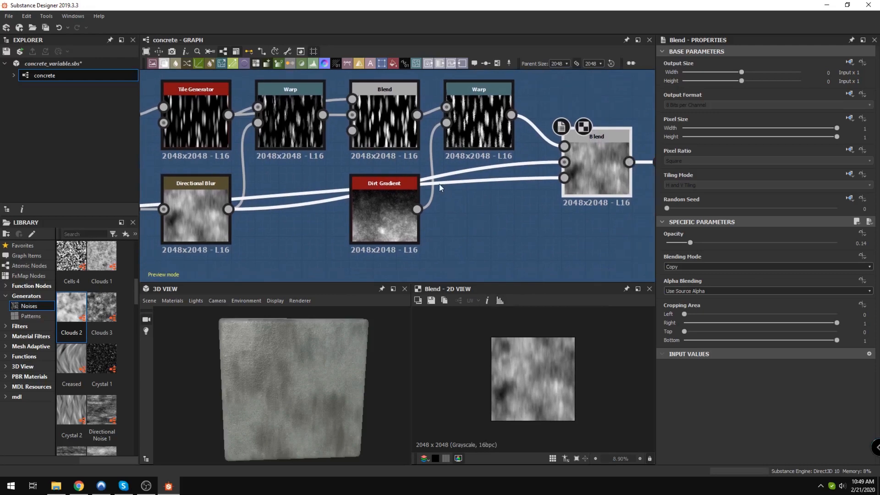
Step: Preview the Dirt Gradient that drives the second Warp, followed by the Blend after that Warp
double_click(371, 206)
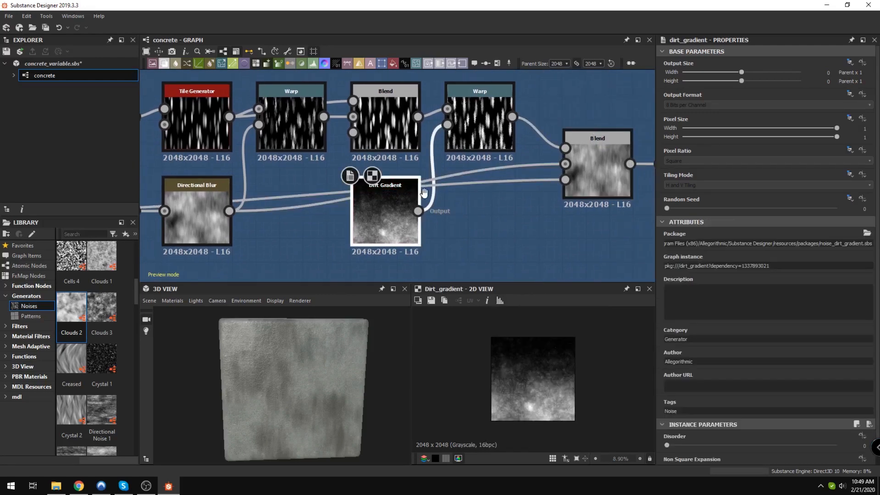
middle_drag(361, 122, 379, 159)
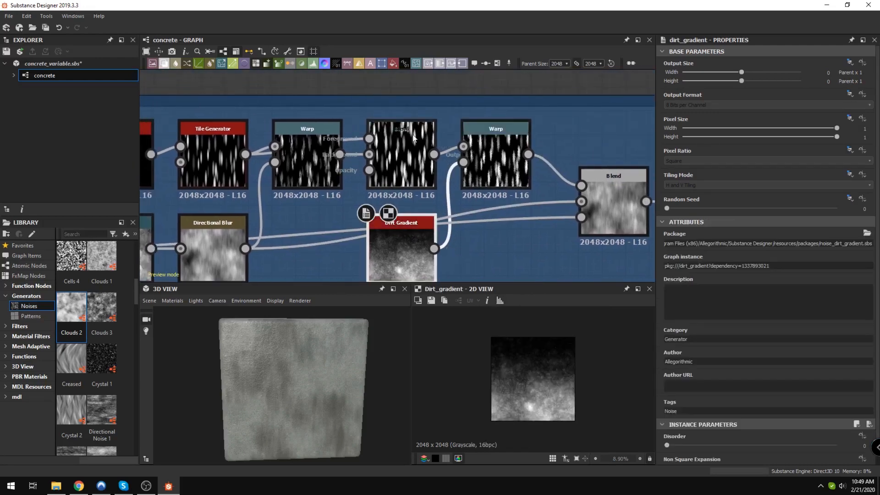
middle_drag(411, 150, 317, 142)
double_click(499, 197)
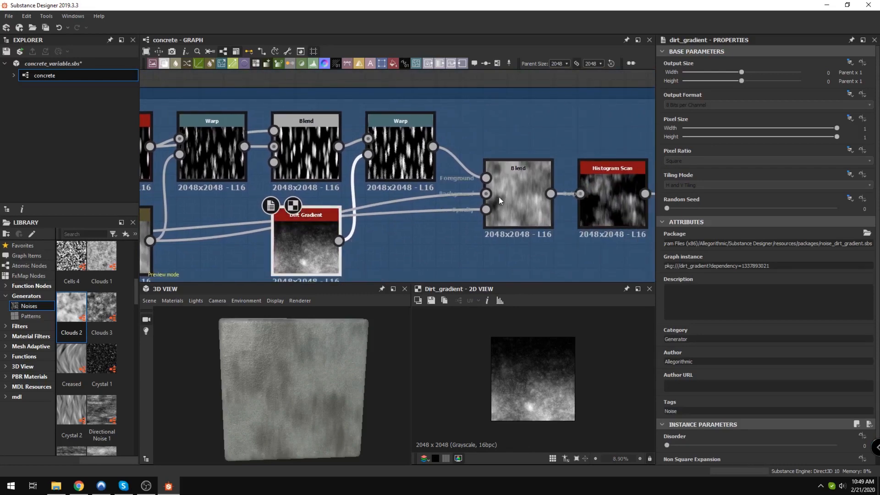
scroll(541, 417, up, 2)
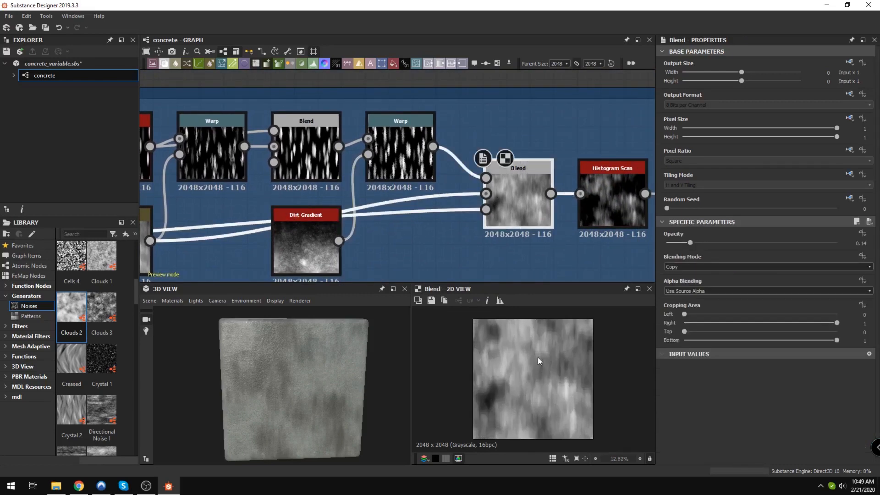
Step: Preview the Histogram Scan and the Levels node at the end of the Weak Water Spots frame
middle_drag(592, 277, 334, 243)
scroll(326, 137, up, 2)
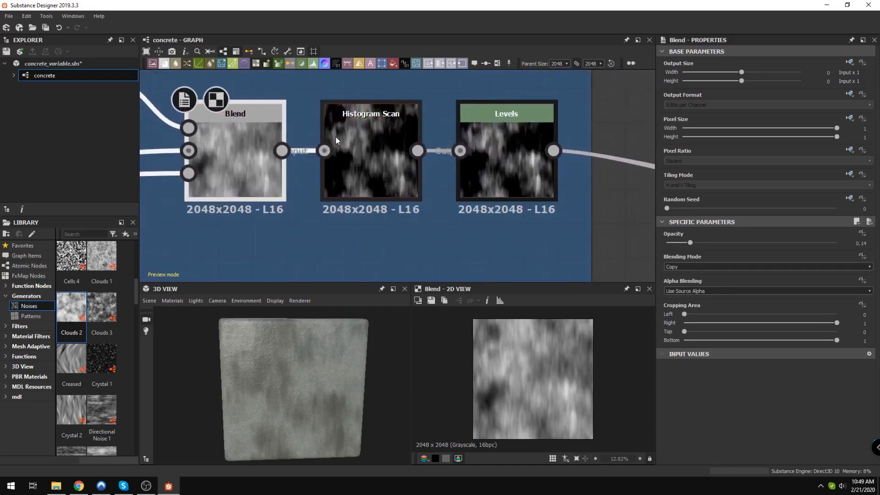
drag(354, 121, 354, 108)
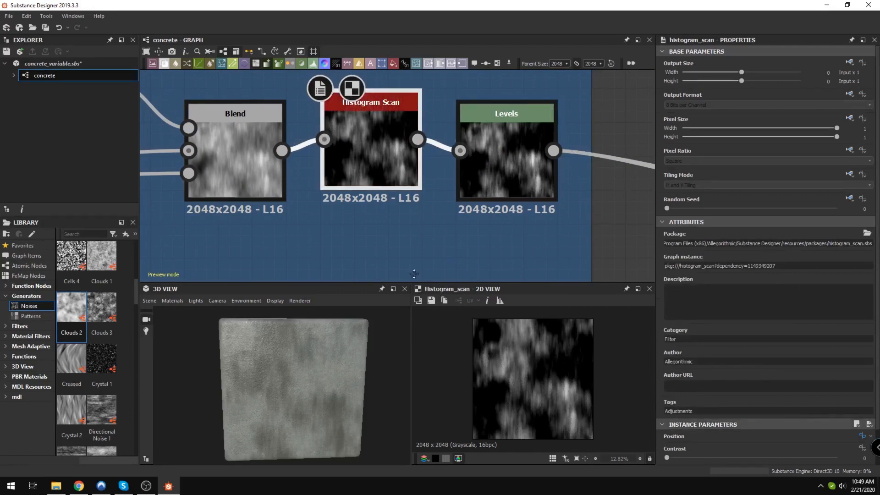
click(500, 183)
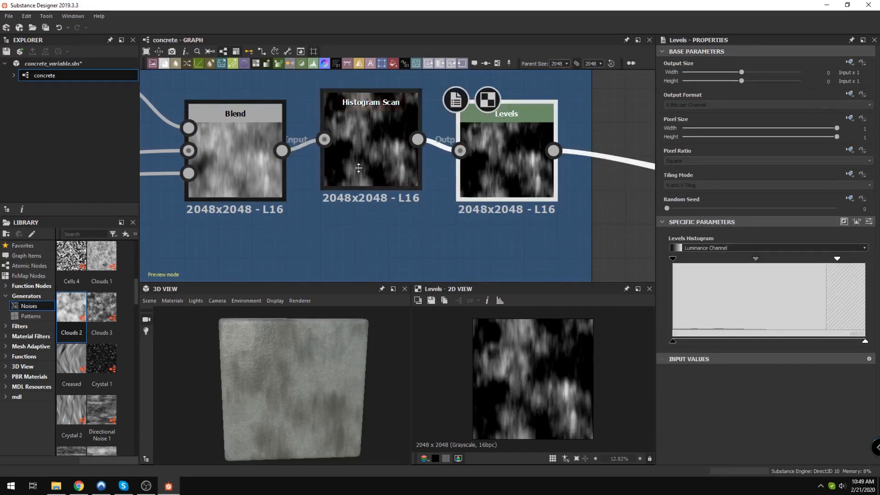
Step: Preview the Shape that starts the Horizontal Water Spots frame and view its links to Blur and Warp
scroll(517, 192, down, 10)
middle_drag(511, 183, 438, 292)
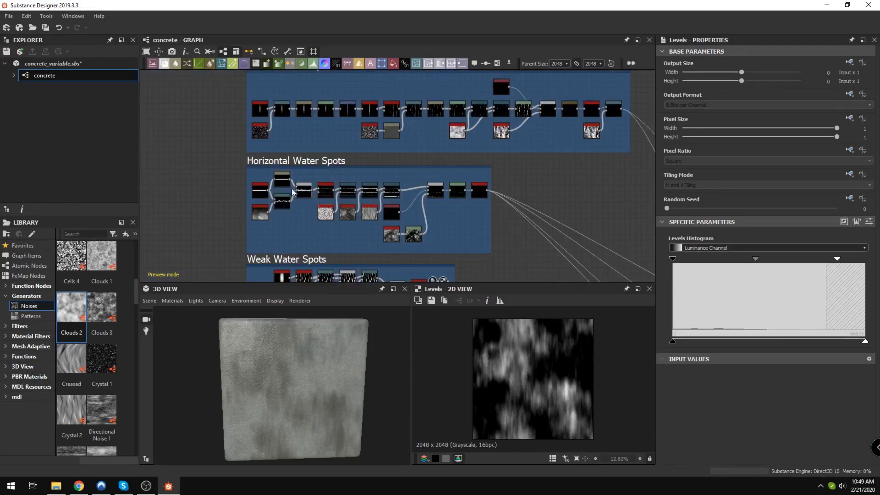
scroll(277, 215, up, 5)
scroll(278, 215, up, 2)
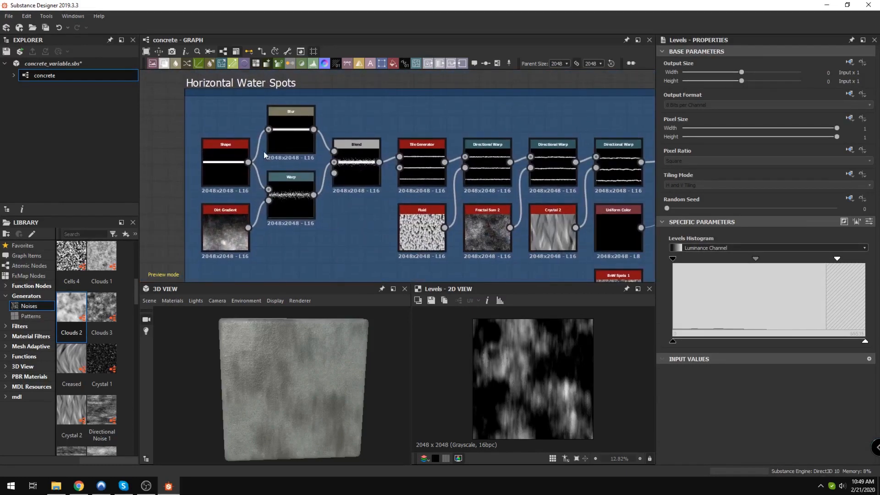
scroll(261, 188, down, 2)
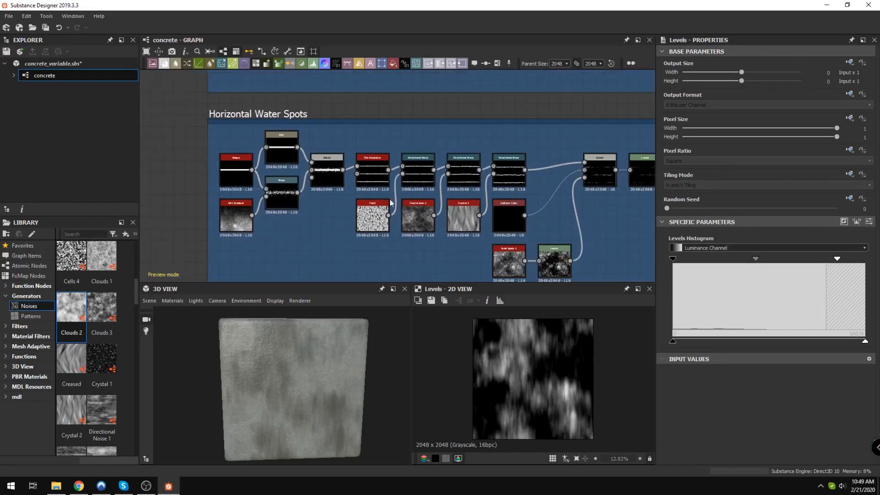
click(232, 175)
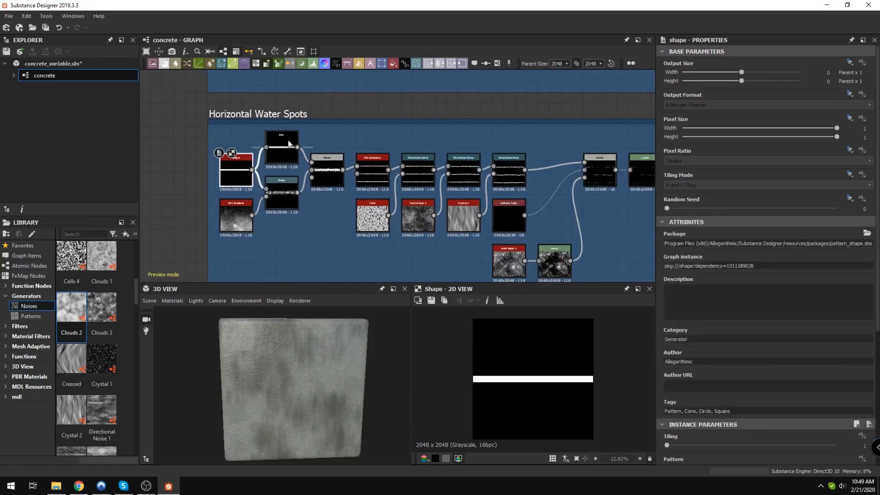
scroll(288, 165, up, 2)
scroll(288, 165, up, 2)
middle_drag(260, 164, 296, 129)
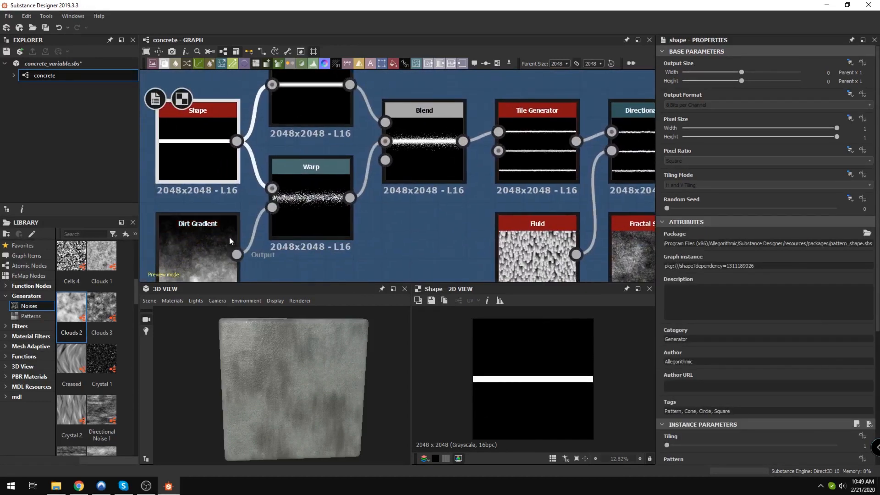
Step: Select the starting node group of the Horizontal Water Spots frame, from Shape to Blend, and preview its Dirt Gradient
scroll(351, 173, down, 1)
middle_drag(310, 173, 346, 177)
scroll(346, 177, down, 2)
drag(415, 240, 267, 115)
scroll(412, 178, up, 2)
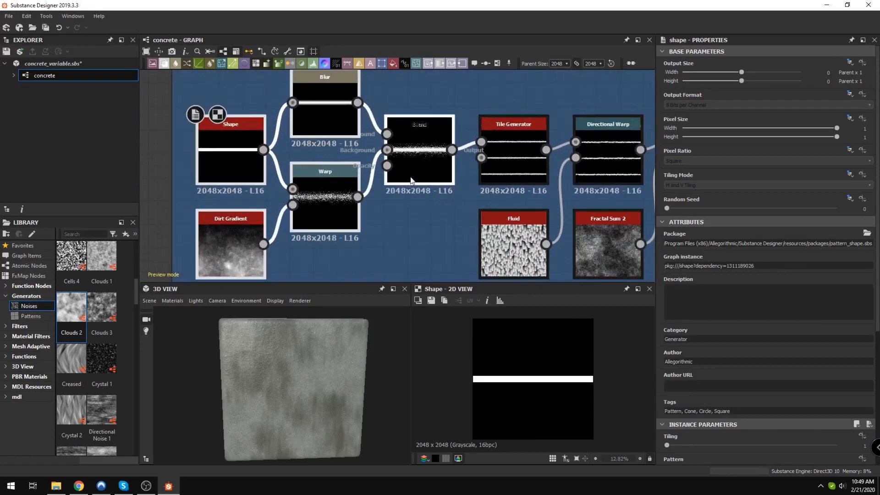
click(219, 240)
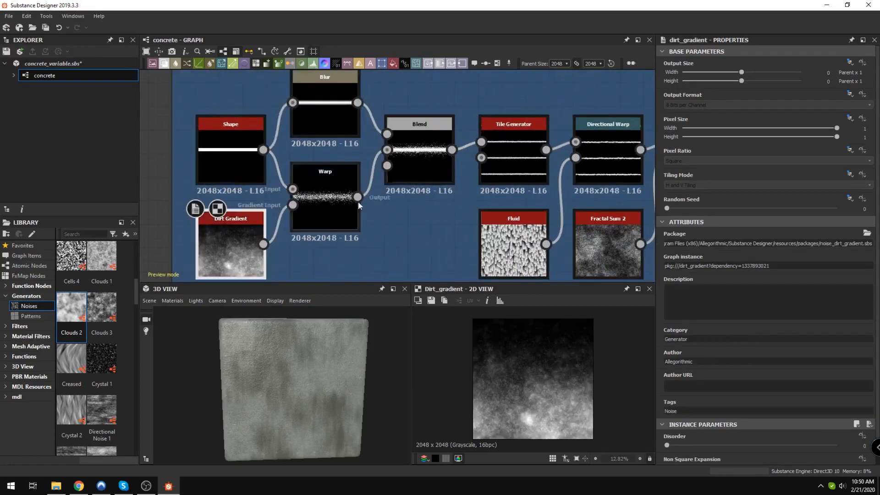
Step: Preview the Blend and the Tile Generator that repeats its line in the Horizontal Water Spots frame
middle_drag(512, 179, 329, 179)
click(247, 152)
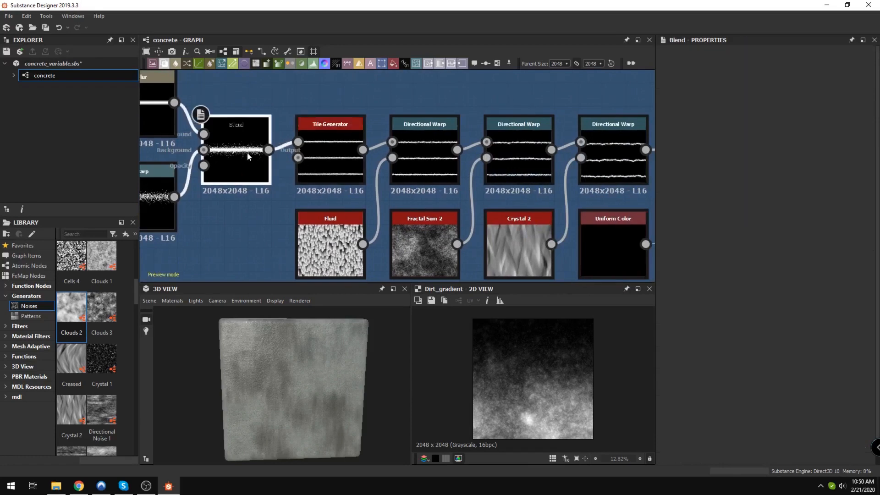
double_click(326, 162)
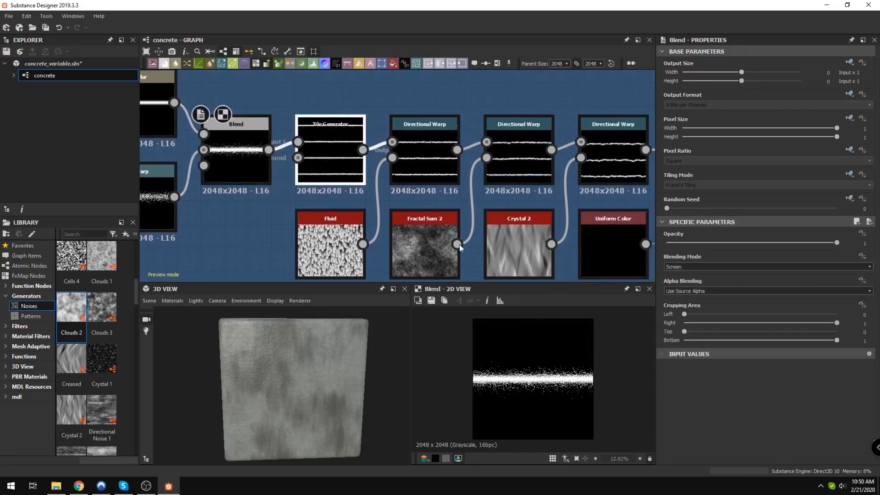
Step: In the concrete graph's Extra parameter preview, set Weak Water Spots Amount to 0 and Horizontal Water Spots Strength to 1
scroll(310, 189, down, 1)
middle_drag(310, 189, 365, 195)
scroll(365, 196, down, 3)
click(227, 175)
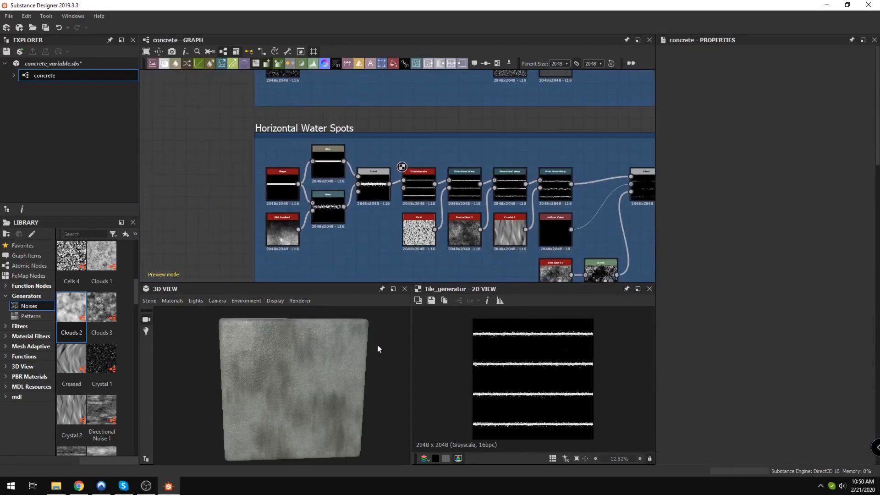
scroll(799, 342, down, 10)
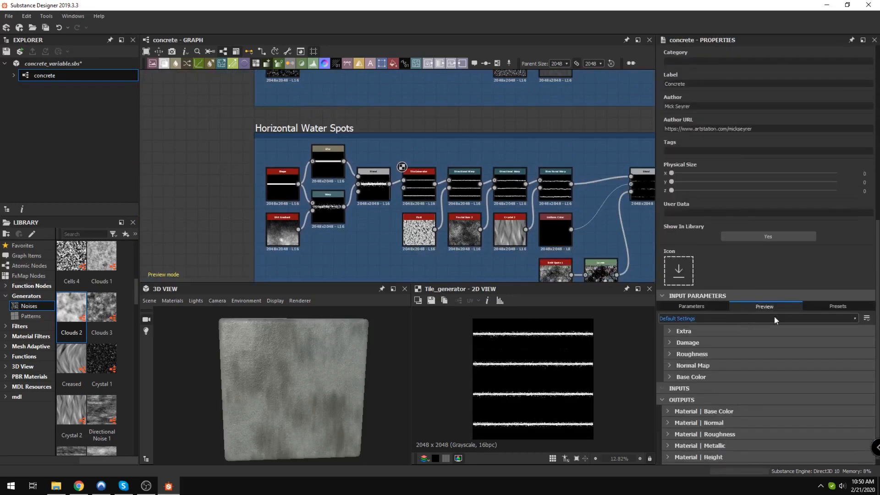
click(670, 330)
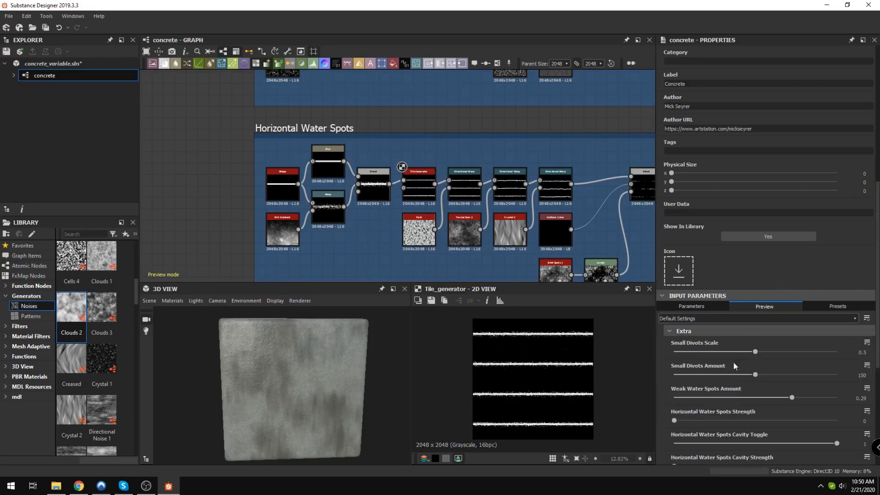
scroll(736, 348, down, 2)
click(674, 342)
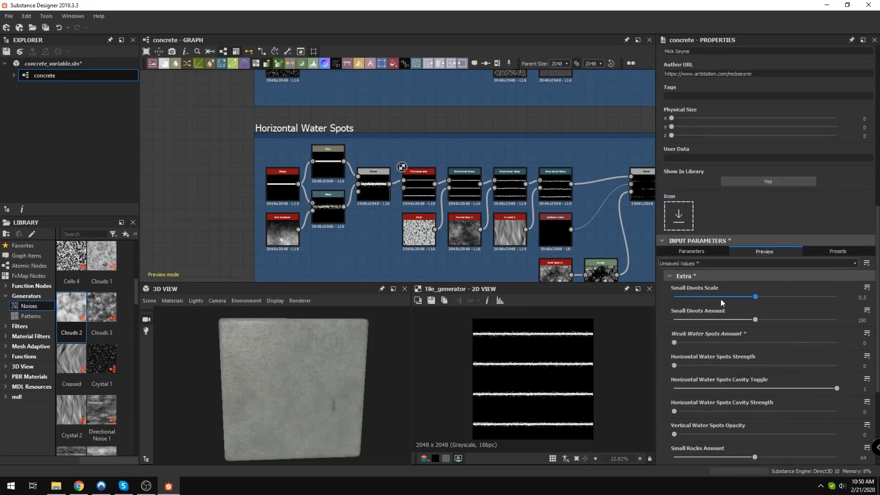
drag(675, 366, 838, 366)
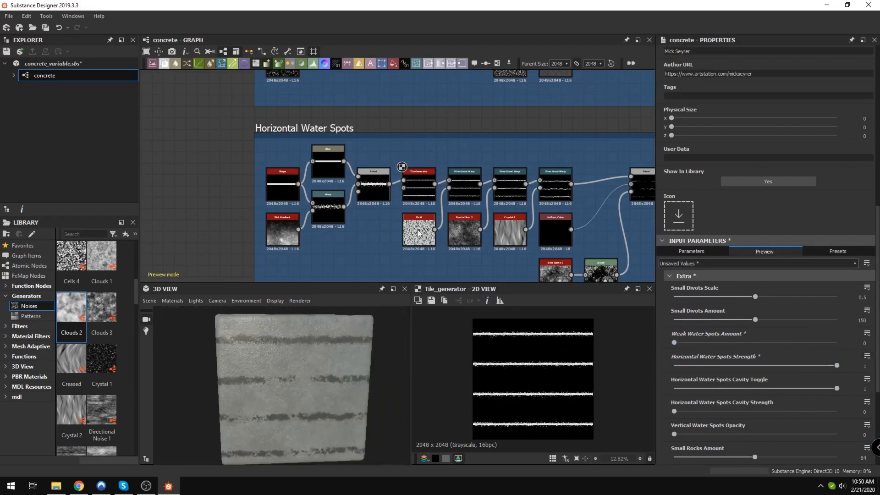
Step: Preview the Directional Warp nodes that distort the tiled lines in the Horizontal Water Spots frame
scroll(418, 170, up, 5)
drag(322, 113, 317, 103)
click(416, 128)
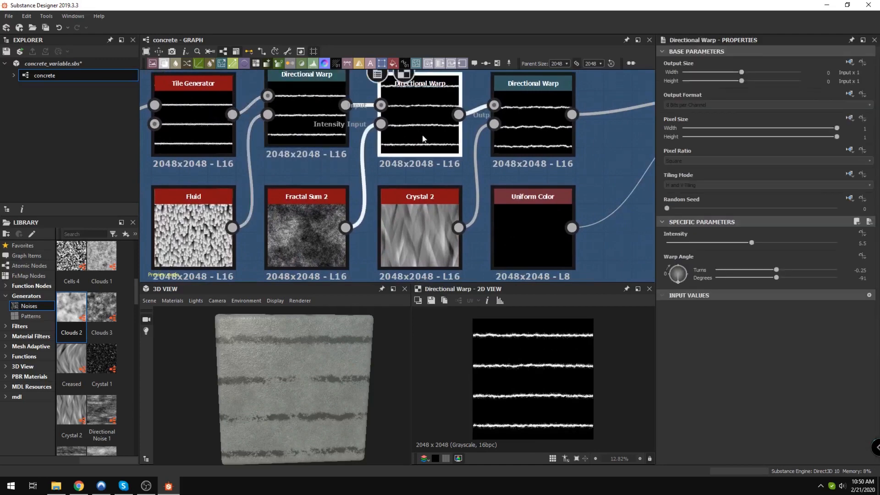
scroll(527, 395, up, 2)
middle_drag(507, 152, 374, 168)
click(374, 168)
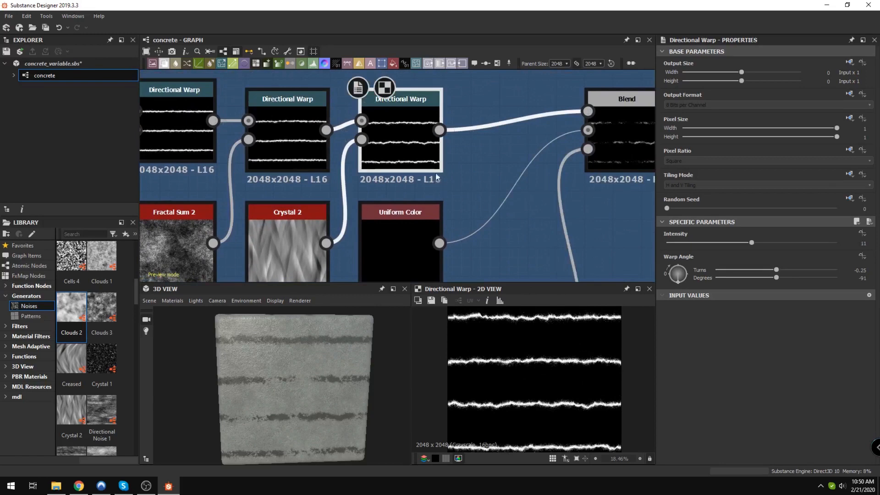
middle_drag(437, 177, 433, 146)
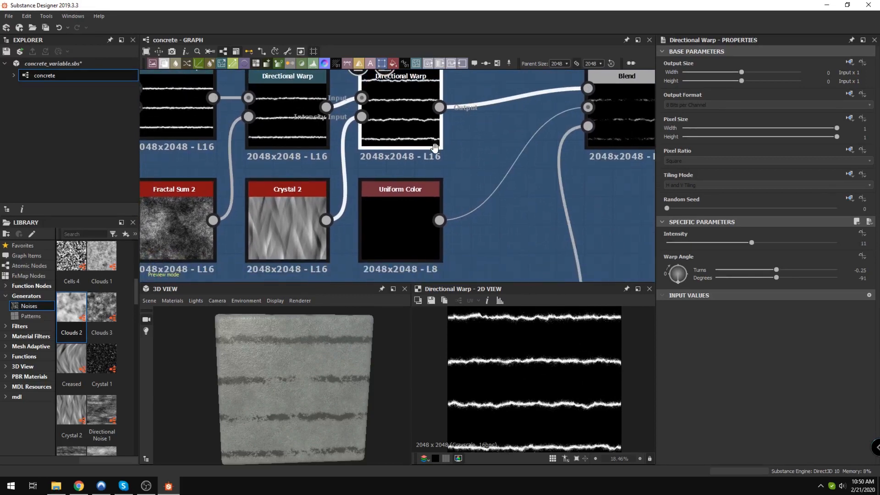
Step: Preview the Blend after the last Directional Warp and view its BnW Spots 1 and Levels mask input
middle_drag(568, 133, 437, 146)
click(504, 140)
scroll(505, 140, down, 3)
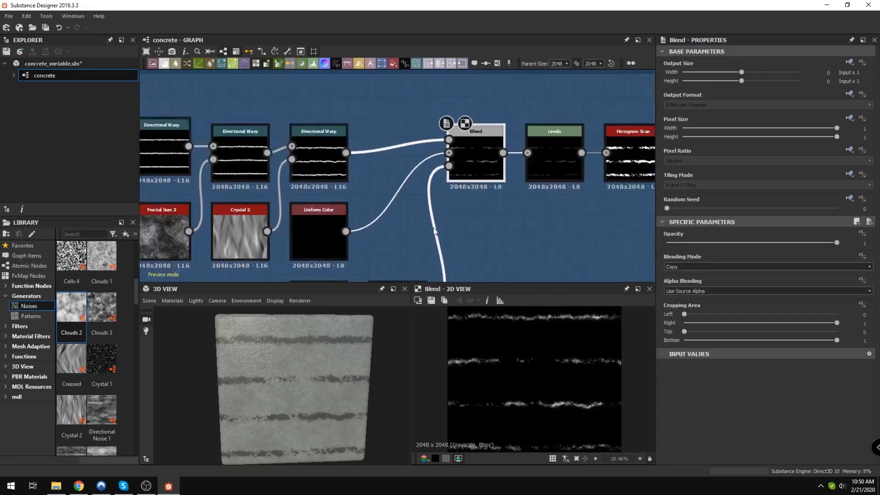
middle_drag(422, 253, 391, 195)
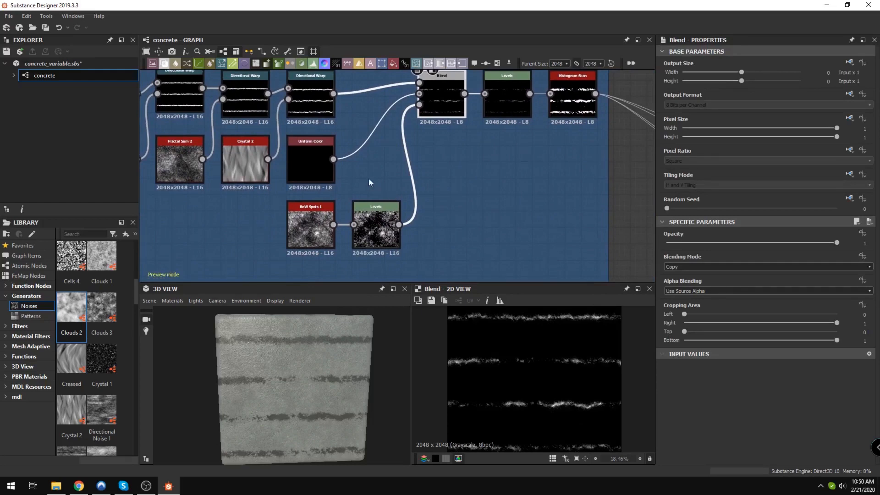
scroll(257, 400, up, 1)
scroll(257, 394, down, 2)
drag(257, 394, 295, 337)
Step: Preview the Levels and the Histogram Scan that end the Horizontal Water Spots frame
middle_drag(440, 214, 320, 259)
scroll(371, 168, up, 3)
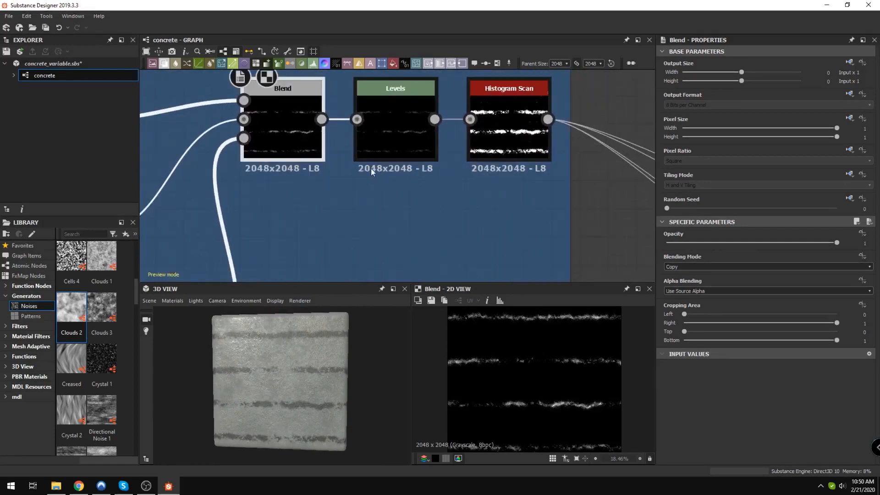
click(401, 122)
click(524, 144)
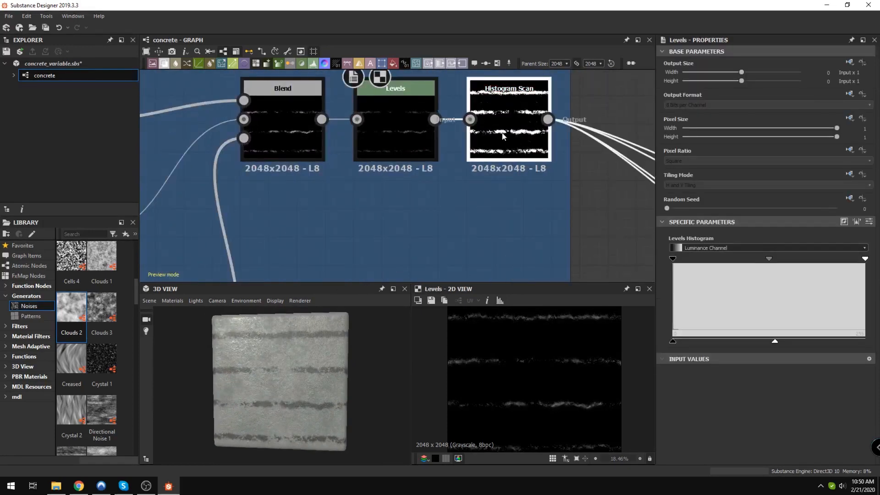
Step: Trace the Histogram Scan's output links from the Horizontal Water Spots frame to the Levels and Blur nodes in the Normal Map frame
scroll(491, 159, down, 5)
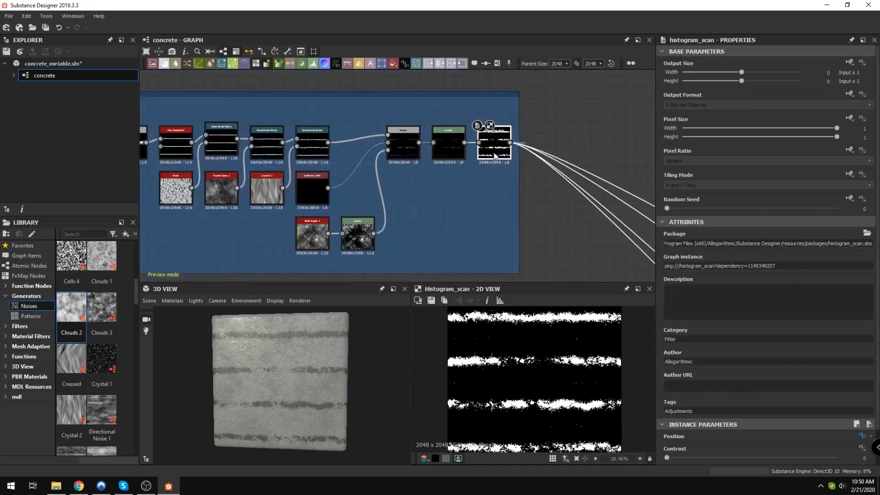
middle_drag(277, 168, 302, 181)
middle_drag(616, 169, 497, 113)
middle_drag(613, 214, 383, 109)
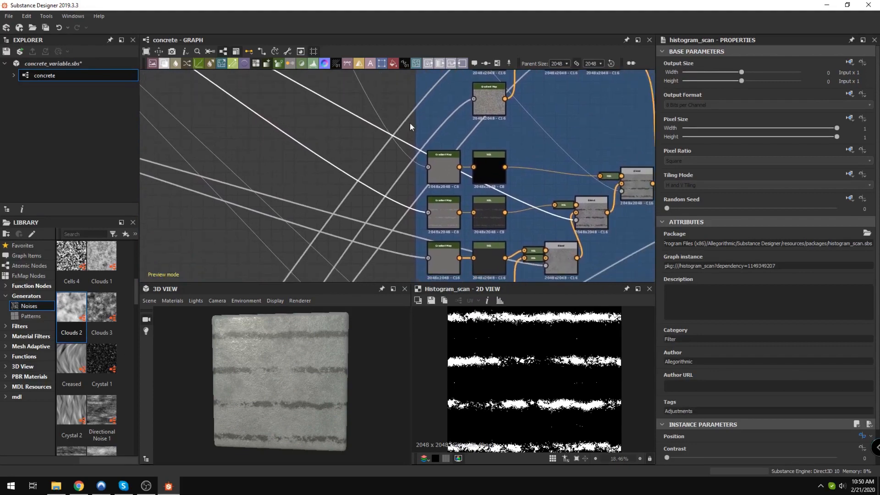
scroll(327, 147, down, 3)
middle_drag(174, 108, 555, 284)
scroll(331, 174, up, 2)
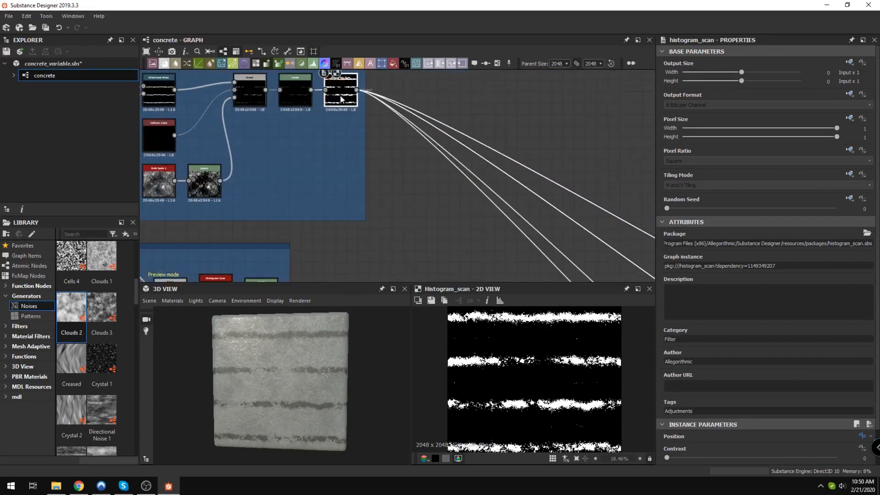
scroll(424, 137, down, 3)
middle_drag(503, 212, 394, 94)
middle_drag(527, 202, 366, 87)
middle_drag(546, 249, 395, 182)
scroll(448, 196, up, 5)
scroll(396, 182, up, 2)
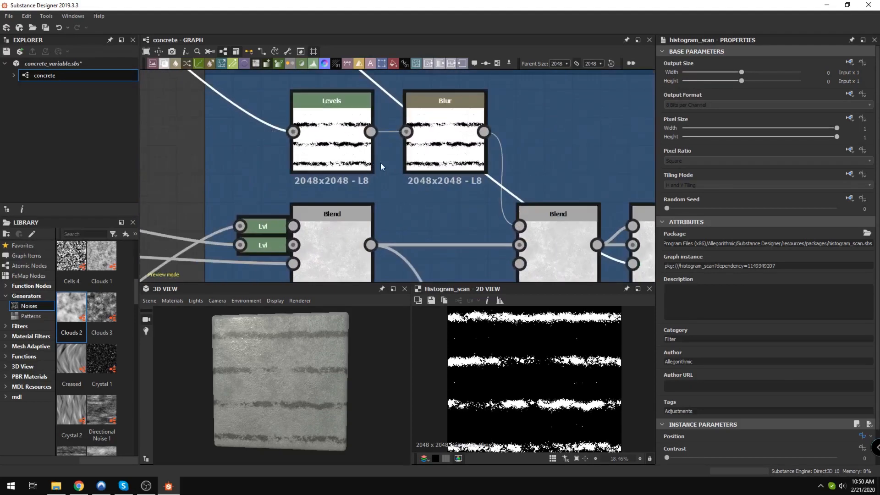
Step: Preview the Levels, the Blur and the Multiply and Switch Blend nodes they feed in the Normal Map frame
double_click(327, 137)
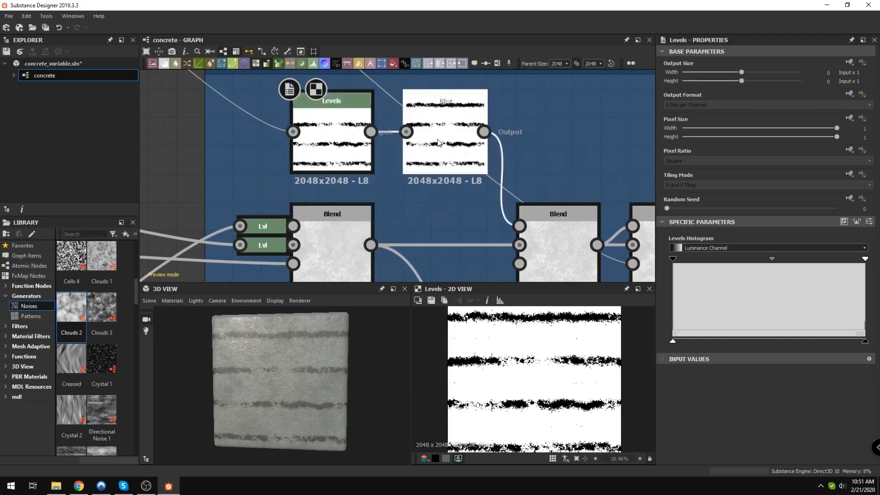
click(451, 143)
middle_drag(520, 246, 450, 205)
click(450, 205)
click(580, 206)
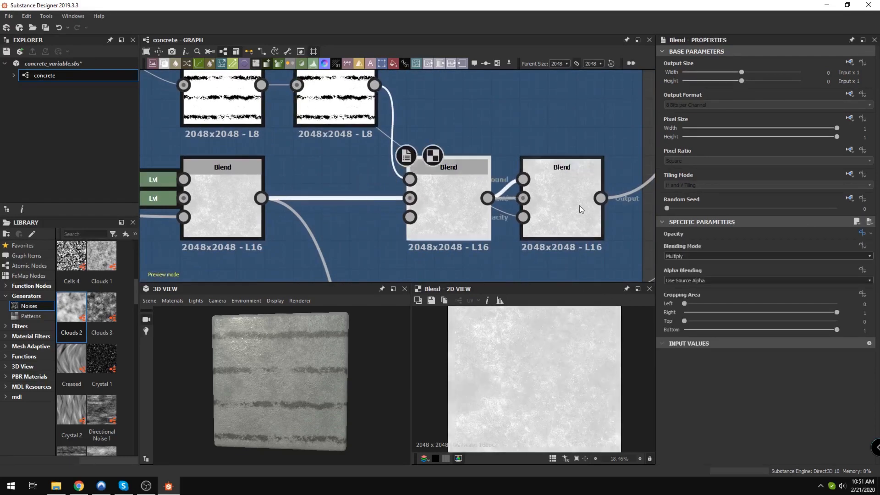
scroll(580, 208, down, 3)
middle_drag(581, 207, 493, 207)
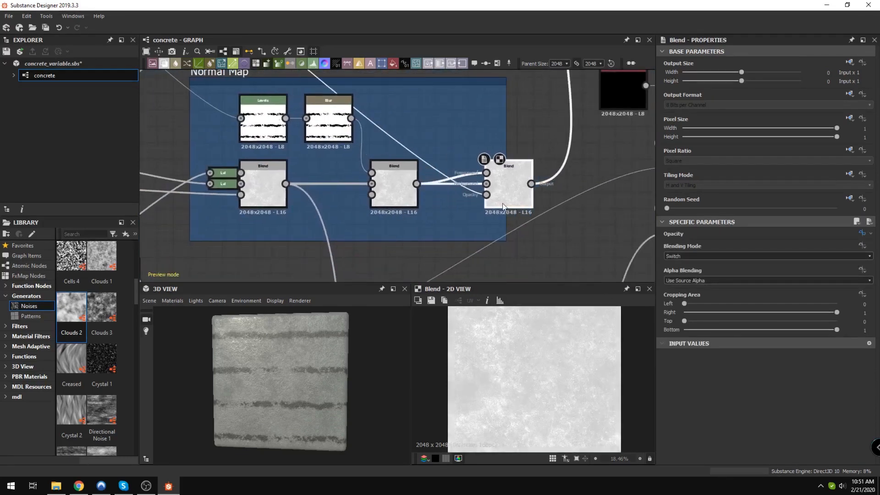
Step: Inspect the Multiply Blend's inputs and settings in the Normal Map frame
scroll(381, 177, down, 2)
middle_drag(380, 176, 462, 236)
scroll(461, 235, up, 5)
click(469, 233)
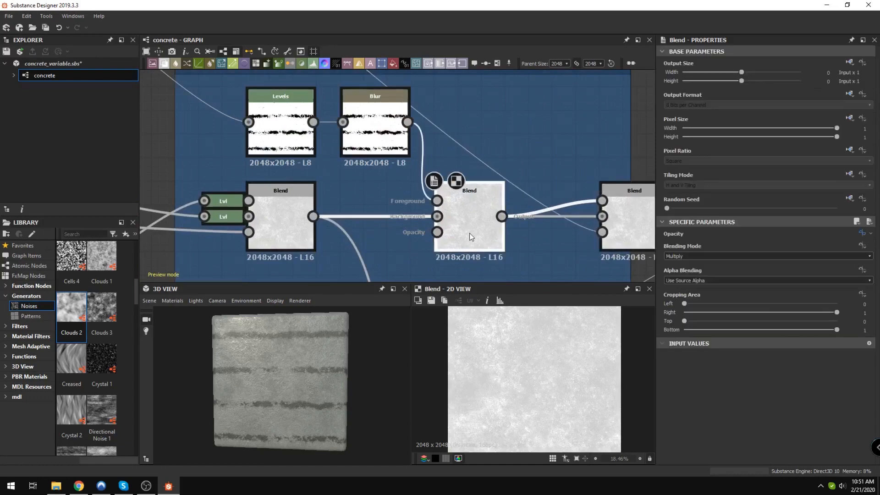
middle_drag(498, 233, 436, 205)
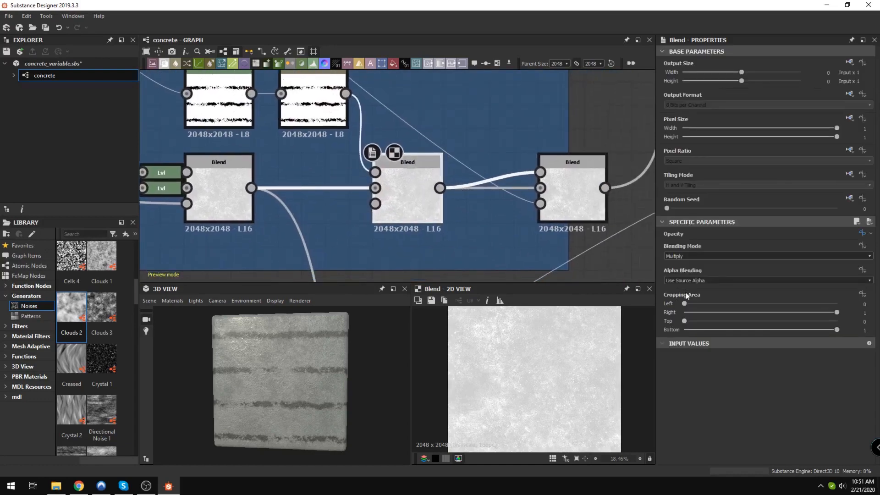
Step: Set Horizontal Water Spots Cavity Strength to 0.43 in the concrete graph's Extra parameter preview
click(611, 121)
scroll(797, 293, down, 6)
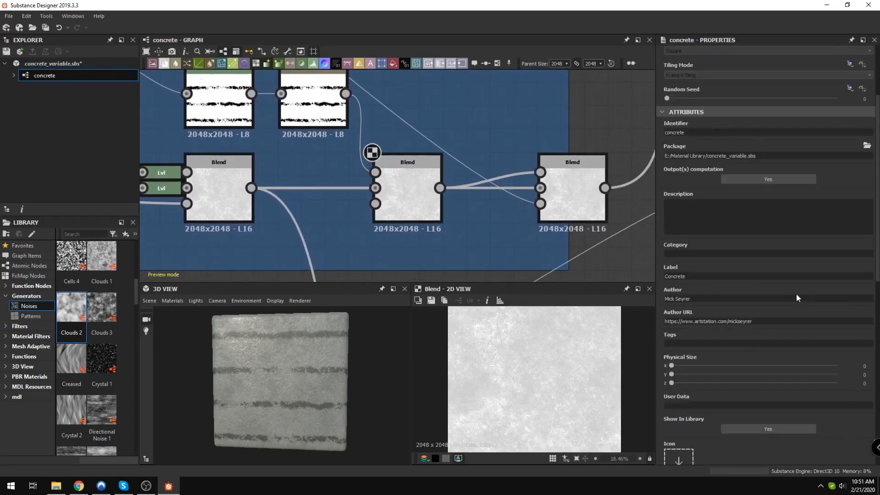
scroll(803, 268, down, 2)
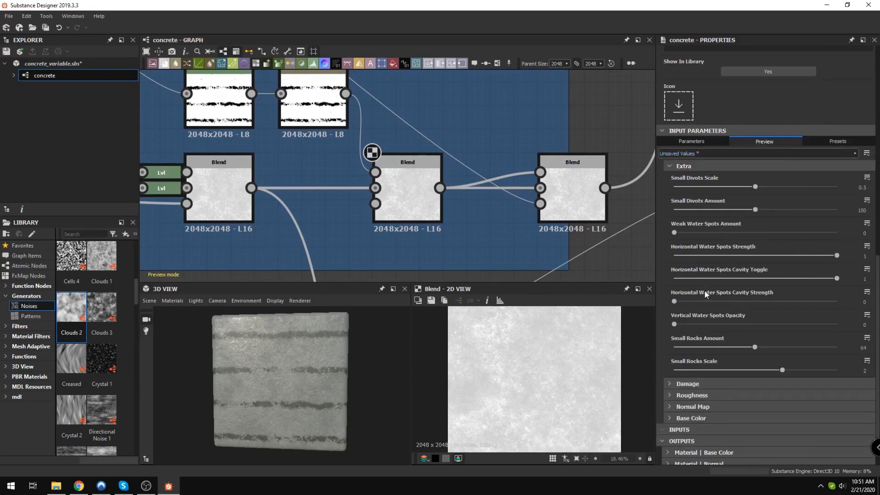
drag(674, 301, 814, 301)
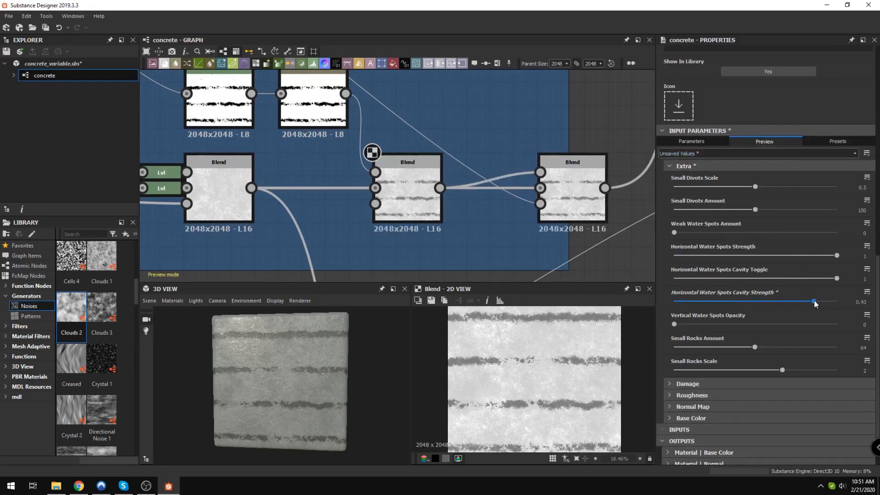
Step: Preview the Blur and the Multiply Blend that combines it with the base in the Normal Map frame
middle_drag(407, 205, 446, 227)
scroll(420, 177, up, 1)
double_click(365, 130)
mouse_move(365, 131)
middle_down()
mouse_move(408, 168)
mouse_move(371, 117)
middle_up()
double_click(459, 211)
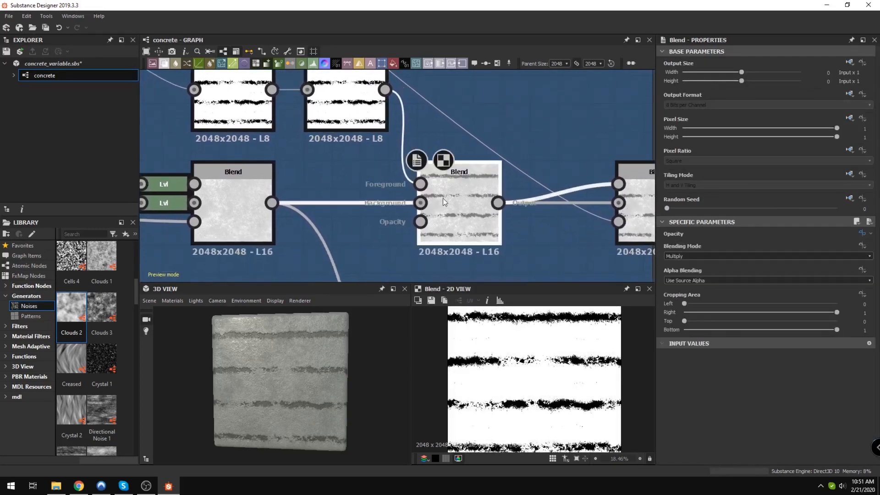
Step: Move the Multiply Blend up to separate its links, and inspect the Switch Blend's inputs and opacity setting
drag(438, 193, 449, 149)
middle_drag(447, 145, 339, 157)
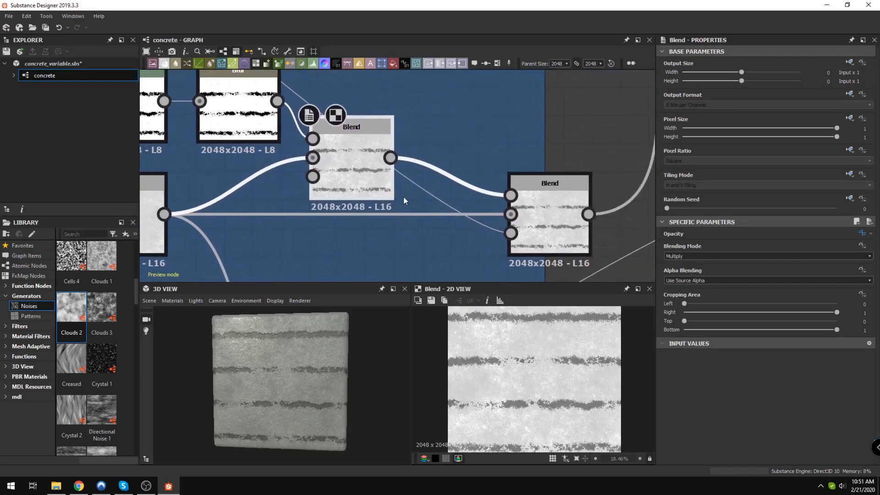
click(553, 236)
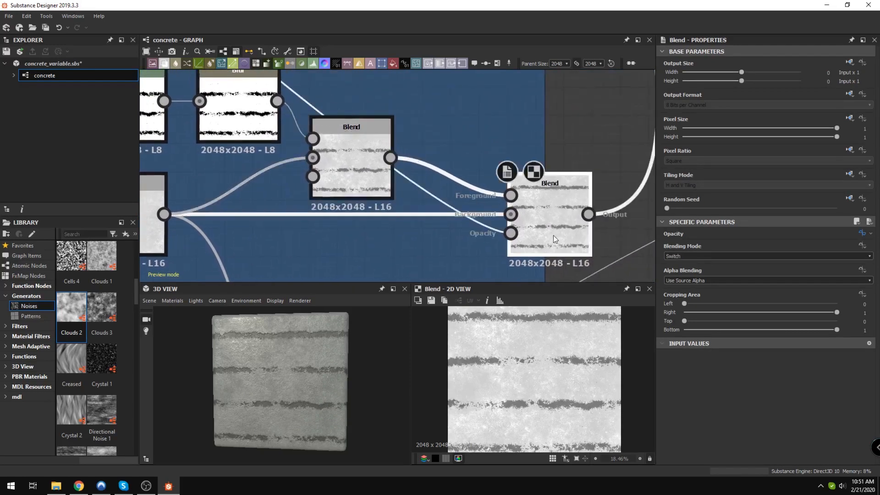
middle_drag(413, 223, 497, 207)
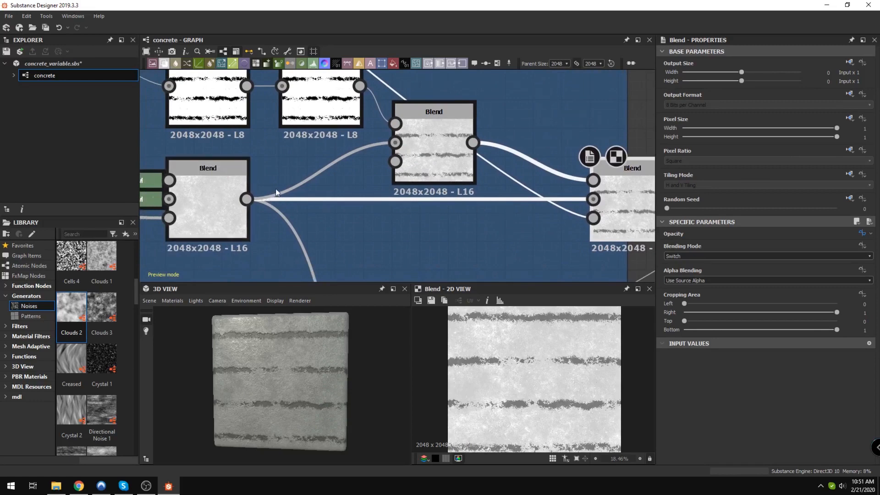
middle_drag(276, 188, 156, 171)
scroll(534, 334, up, 1)
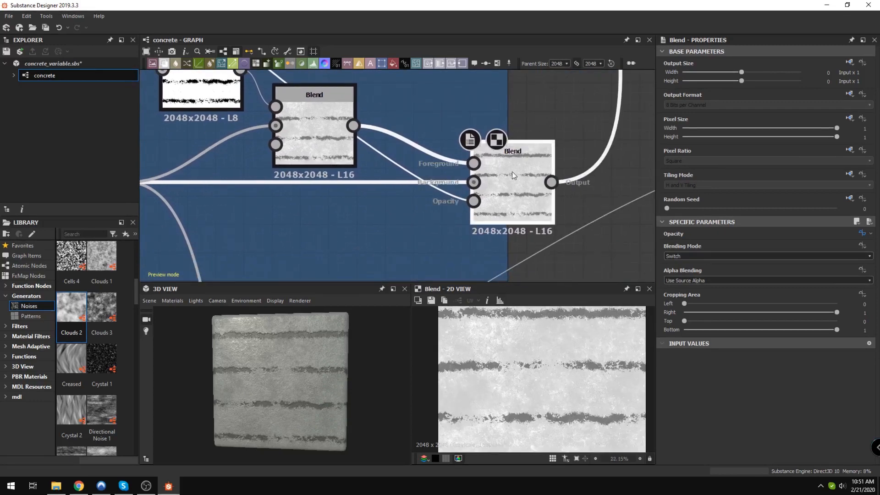
middle_drag(513, 171, 553, 224)
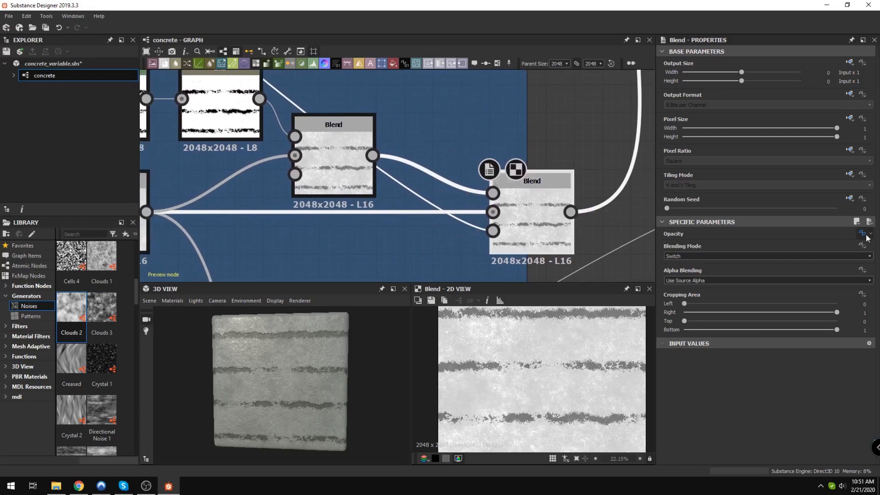
Step: Move the Multiply Blend down beside the Switch Blend in the Normal Map frame and preview the Switch Blend
click(328, 151)
middle_drag(327, 151, 345, 205)
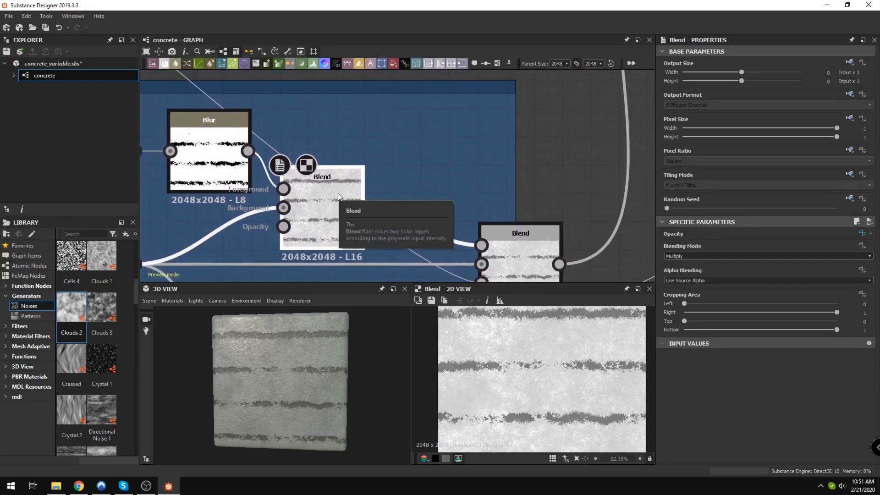
middle_drag(496, 239, 490, 161)
drag(338, 142, 366, 255)
middle_drag(405, 249, 390, 144)
drag(495, 107, 467, 164)
middle_drag(466, 154, 471, 198)
double_click(481, 194)
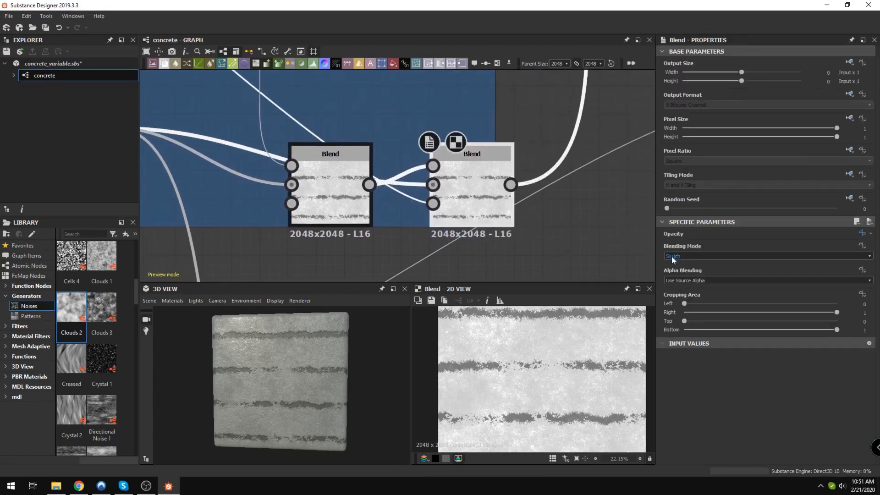
Step: Preview the Multiply Blend, and move the Switch Blend above it to preview the Switch Blend with its links separated
double_click(342, 188)
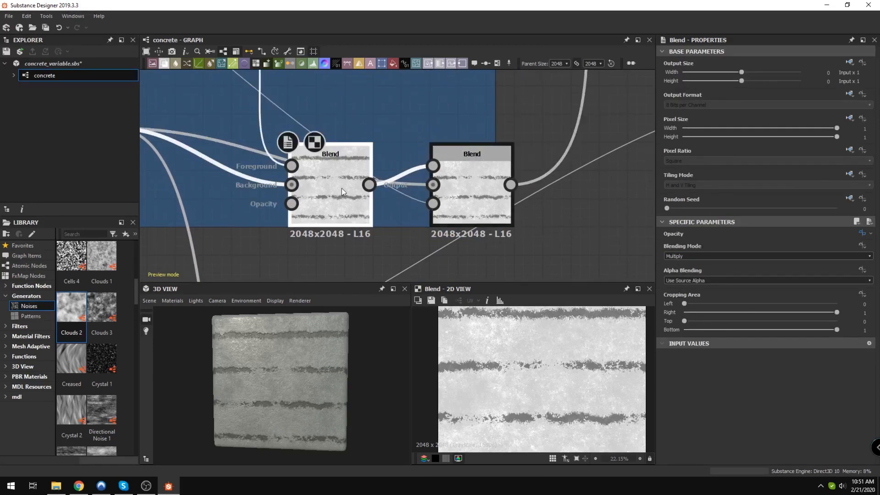
drag(445, 176, 445, 74)
middle_drag(449, 110, 455, 165)
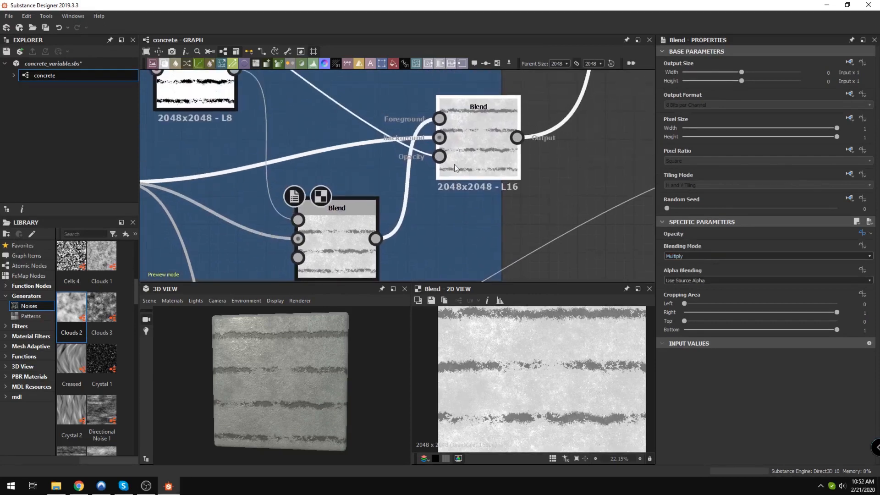
double_click(470, 123)
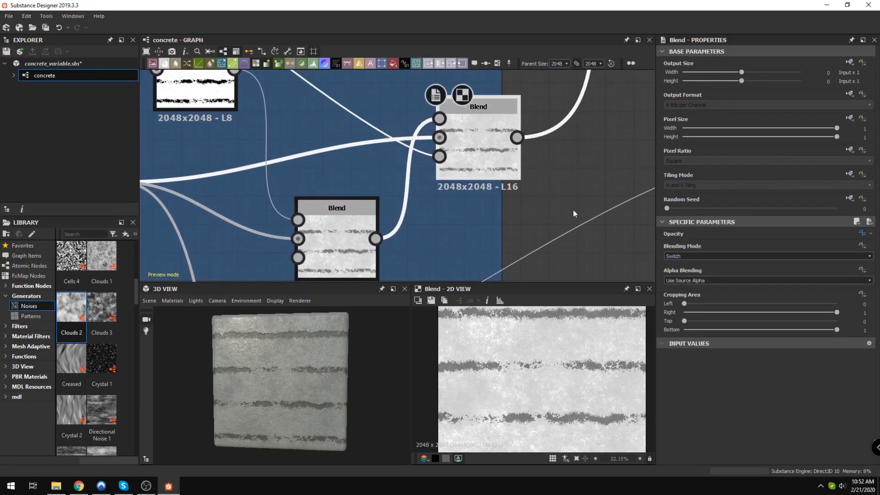
Step: Inspect the Multiply Blend's links and blending settings in the Normal Map frame
middle_drag(563, 179, 533, 172)
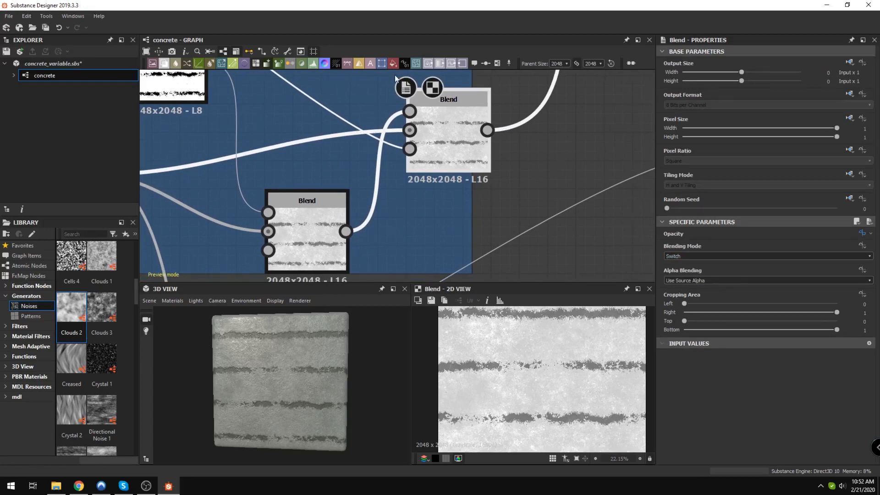
drag(396, 77, 502, 173)
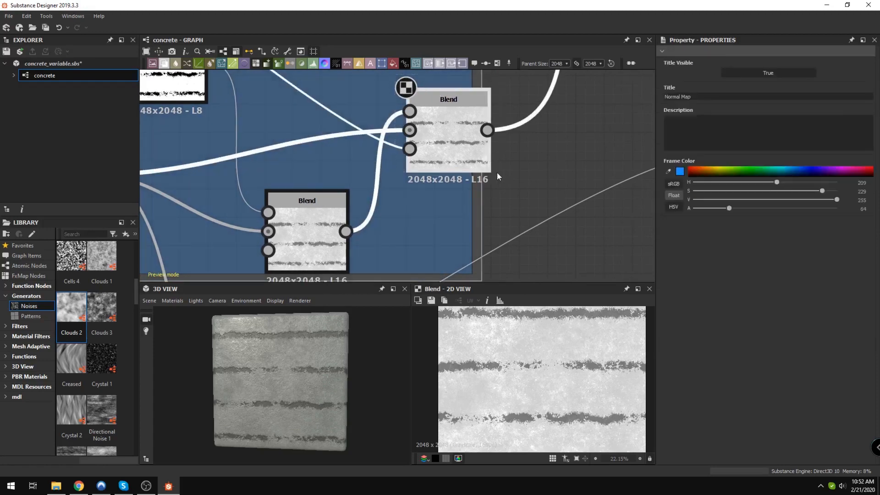
click(315, 214)
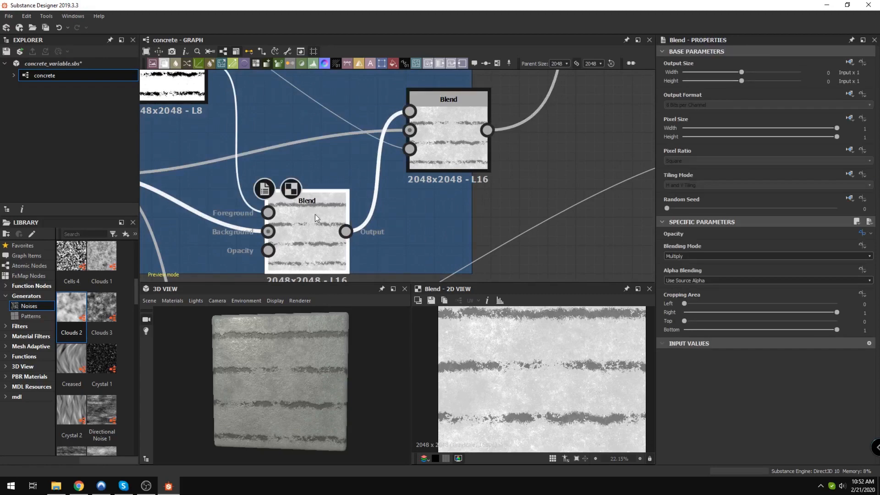
middle_drag(300, 210, 363, 170)
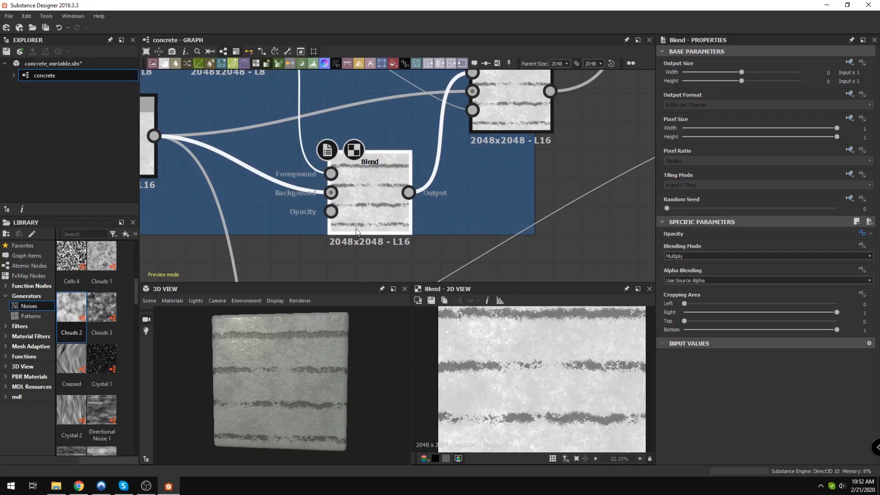
scroll(344, 207, down, 2)
scroll(414, 177, up, 2)
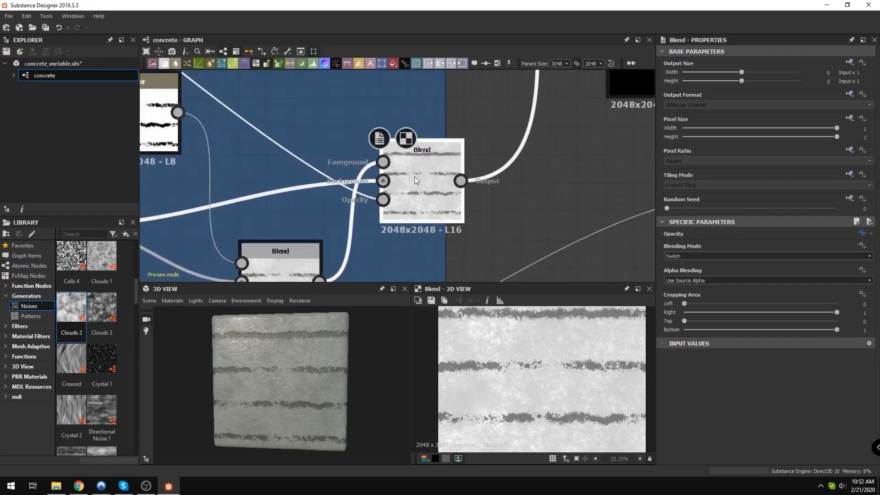
Step: Compare the Switch Blend with the Multiply Blend that feeds its foreground input
scroll(673, 255, down, 4)
middle_drag(456, 217, 424, 202)
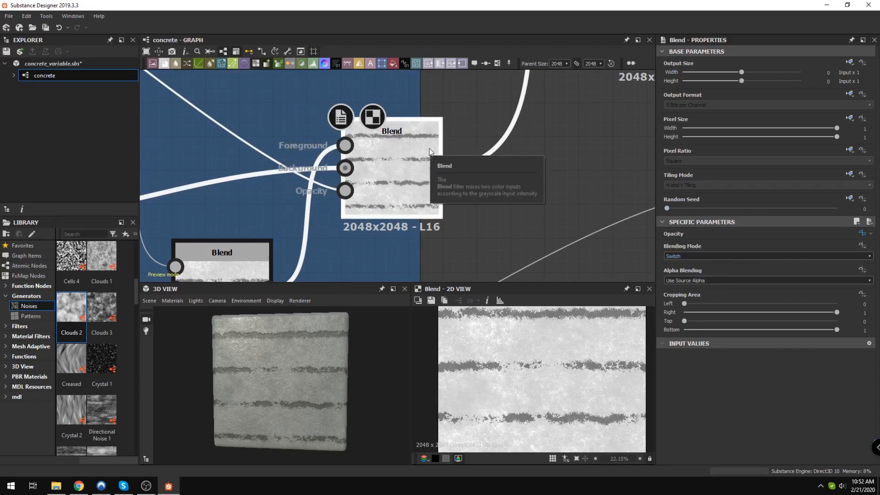
drag(455, 103, 323, 238)
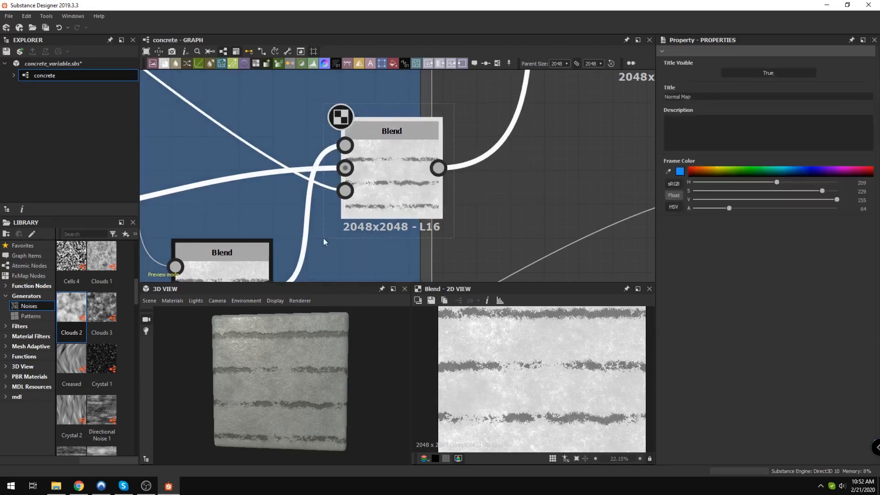
click(395, 144)
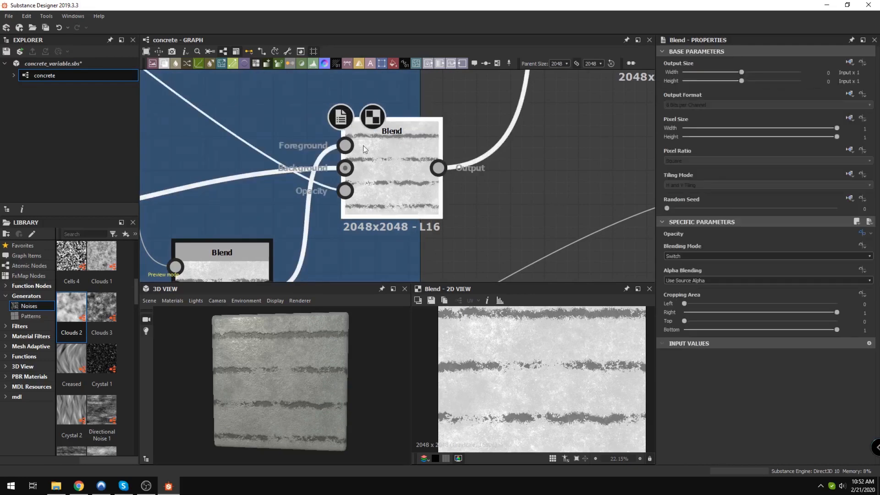
middle_drag(193, 281, 269, 211)
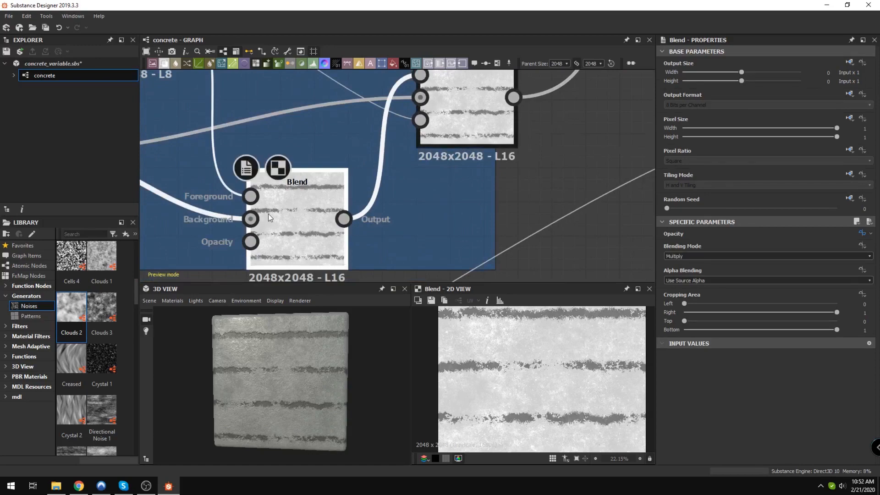
click(268, 214)
Step: Preview the Normal node that the Switch Blend feeds beside the normal output
scroll(423, 239, down, 6)
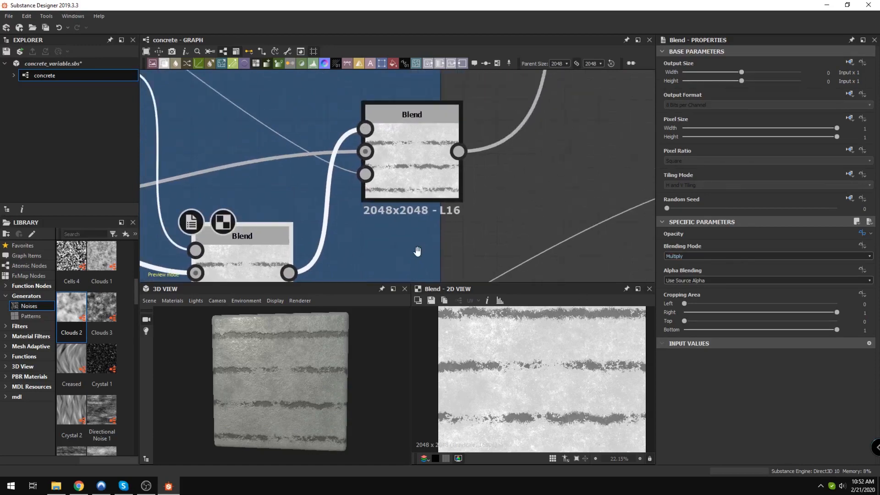
scroll(430, 245, down, 2)
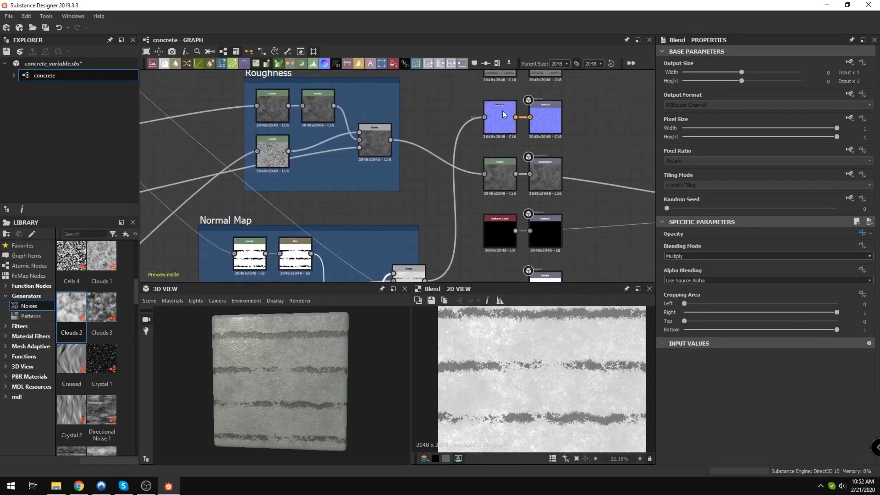
scroll(502, 111, up, 5)
double_click(503, 111)
scroll(502, 111, down, 5)
middle_drag(415, 164, 473, 171)
scroll(481, 197, up, 4)
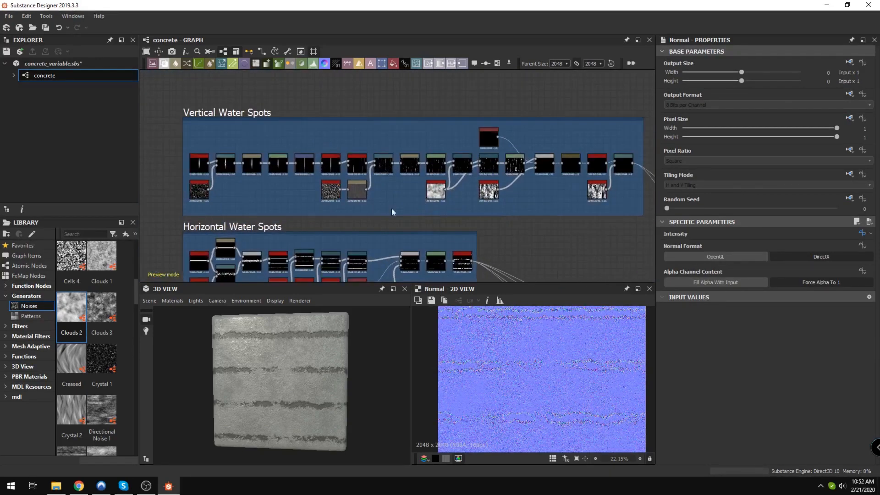
Step: In the graph's exposed Extra parameters, set Horizontal Water Spots Strength to 0 and Vertical Water Spots Opacity to 1
middle_drag(426, 197, 587, 210)
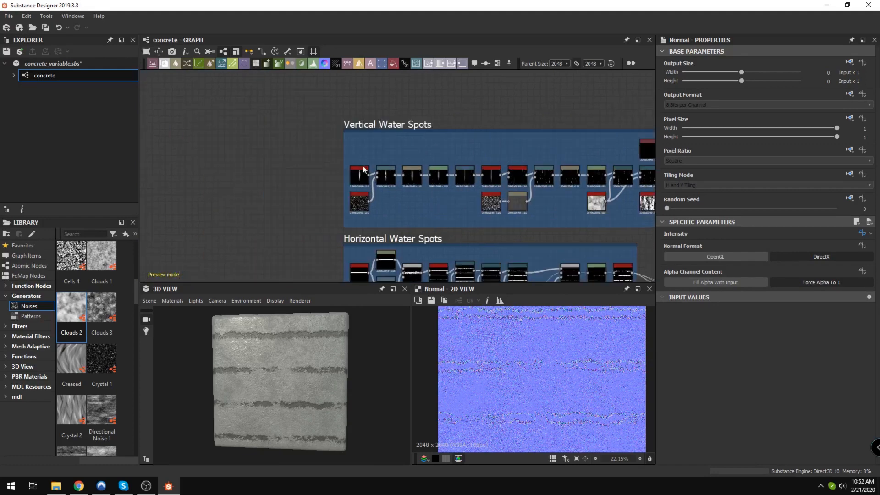
click(450, 157)
scroll(741, 185, down, 10)
scroll(747, 215, down, 5)
drag(837, 283, 688, 281)
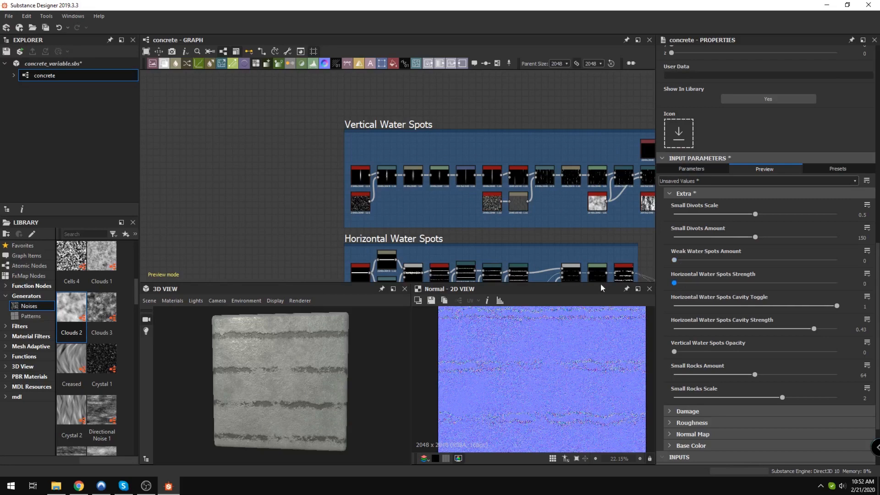
drag(675, 352, 726, 352)
drag(813, 351, 840, 352)
scroll(245, 348, up, 3)
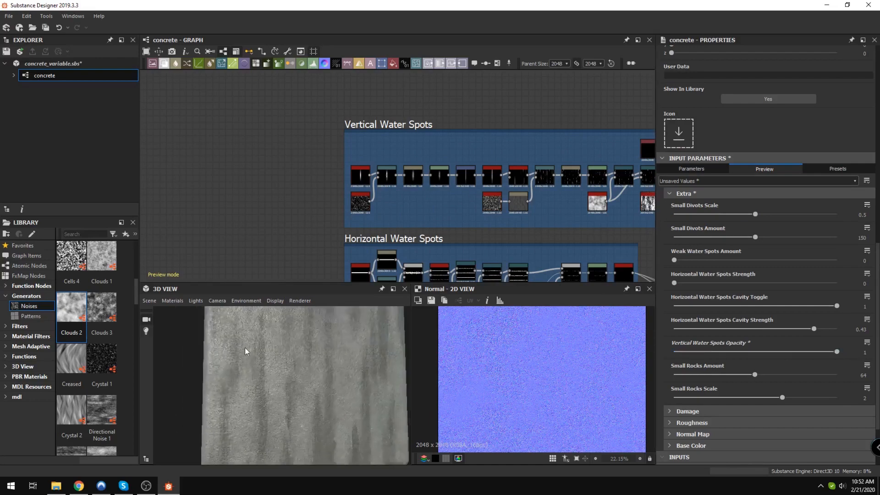
scroll(247, 347, down, 5)
Step: Preview the Shape, Warp, Blur and Levels nodes at the start of the Vertical Water Spots frame
scroll(364, 205, up, 5)
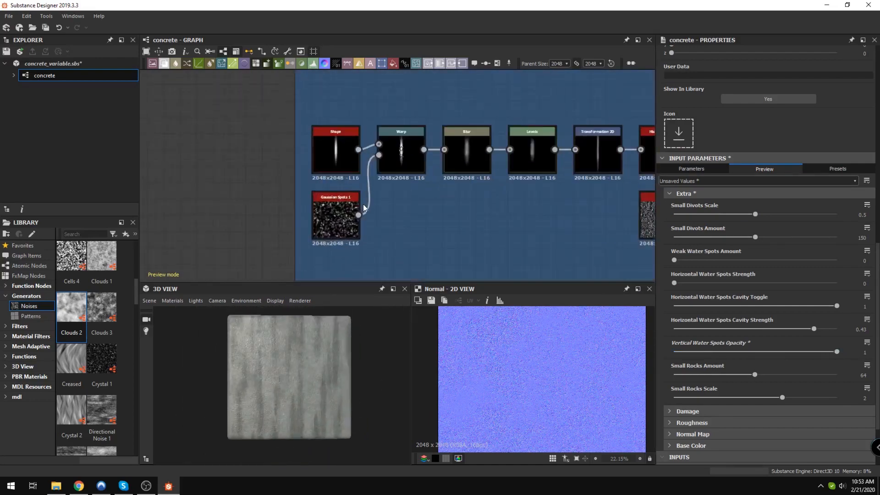
middle_drag(363, 204, 279, 195)
double_click(253, 139)
scroll(328, 154, up, 3)
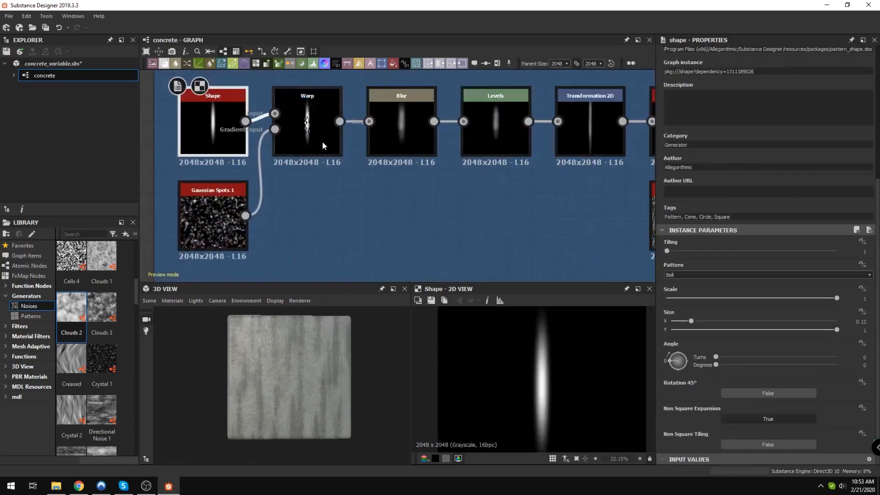
click(315, 128)
click(409, 130)
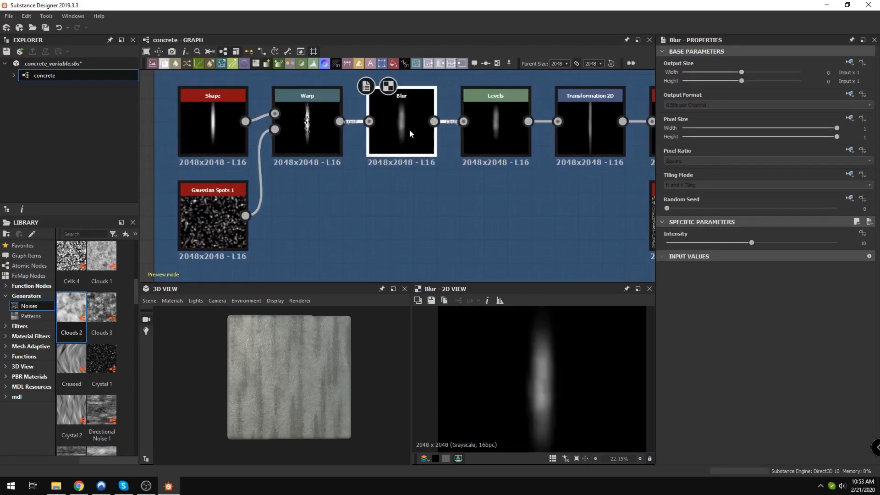
click(494, 130)
scroll(494, 130, down, 3)
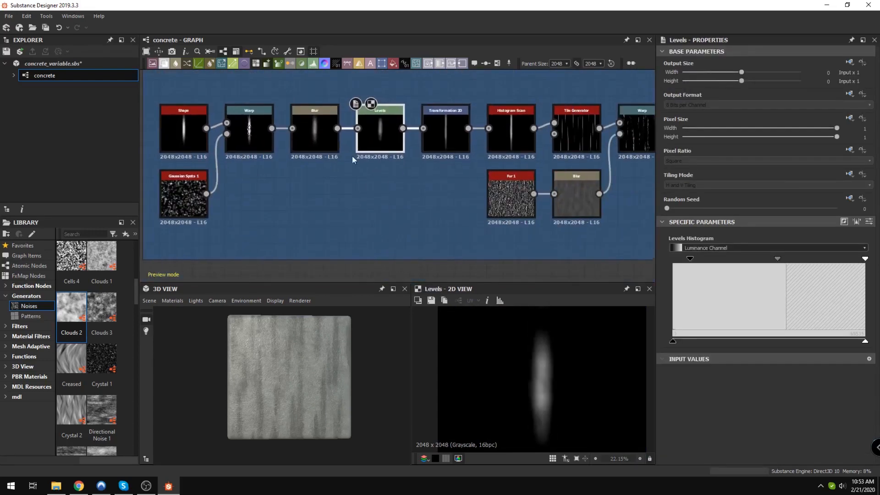
Step: Preview the Transformation 2D and Histogram Scan nodes in the Vertical Water Spots frame, and inspect the scan's position and contrast
click(458, 146)
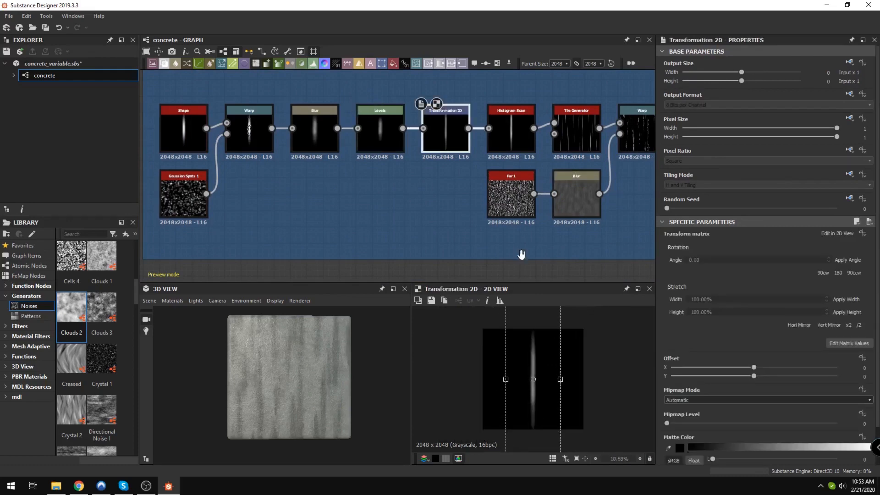
scroll(521, 254, up, 2)
click(414, 109)
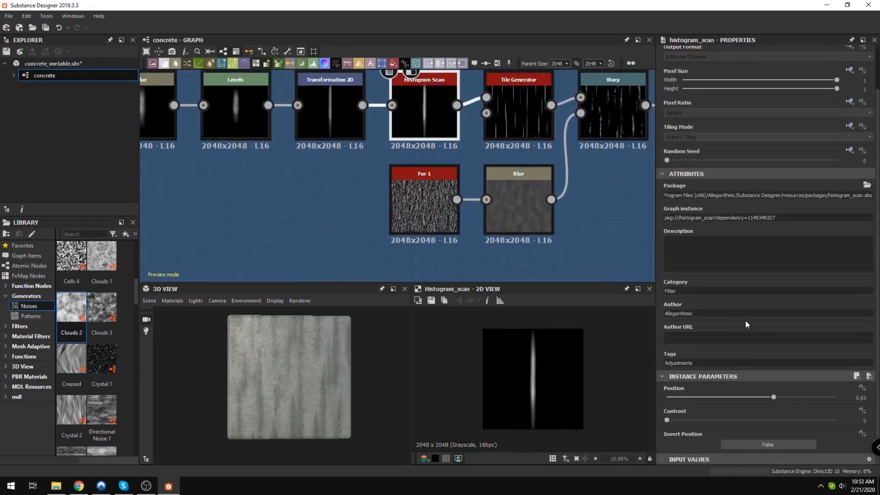
middle_drag(573, 244, 441, 267)
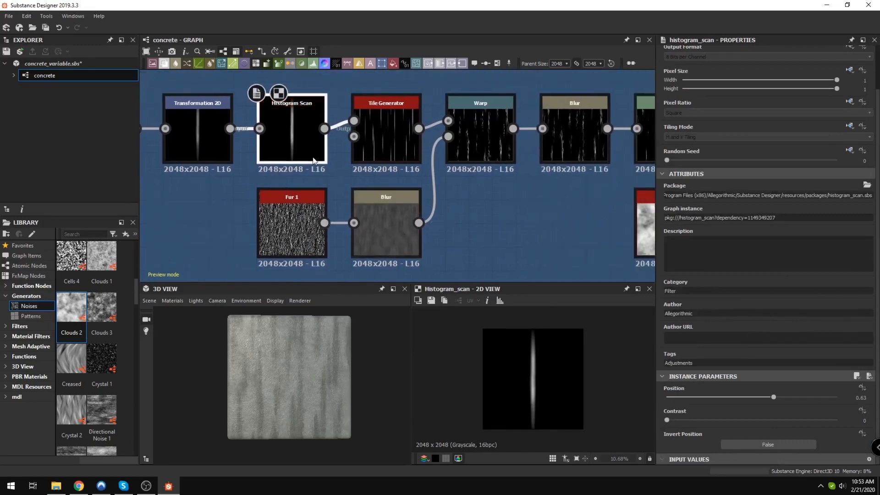
click(188, 130)
click(293, 127)
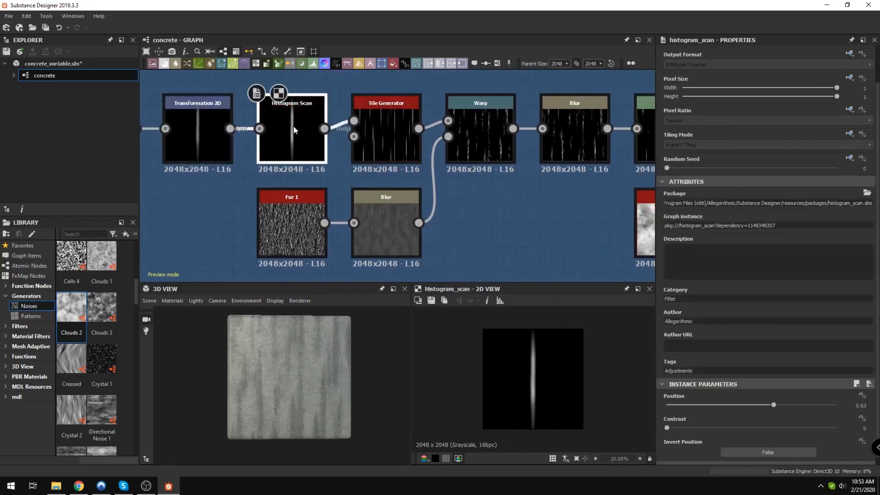
middle_drag(399, 146, 352, 151)
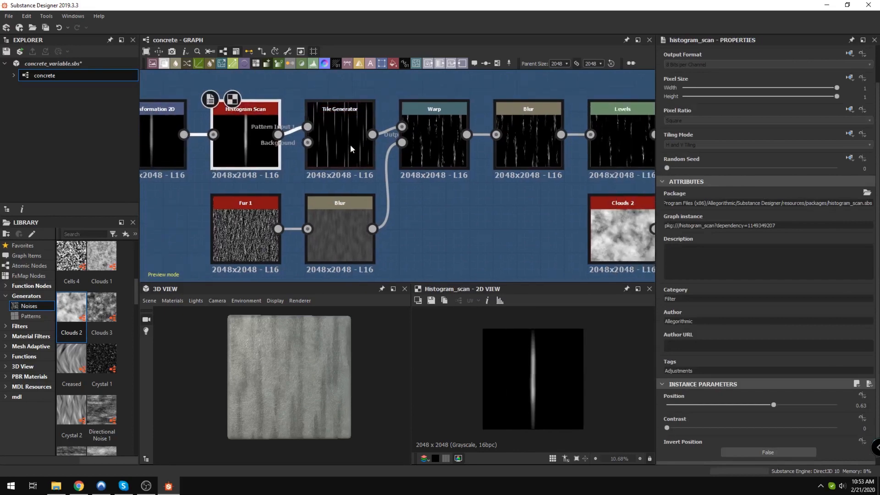
Step: Preview the Tile Generator's vertical streaks and the Warp node that distorts them
click(350, 144)
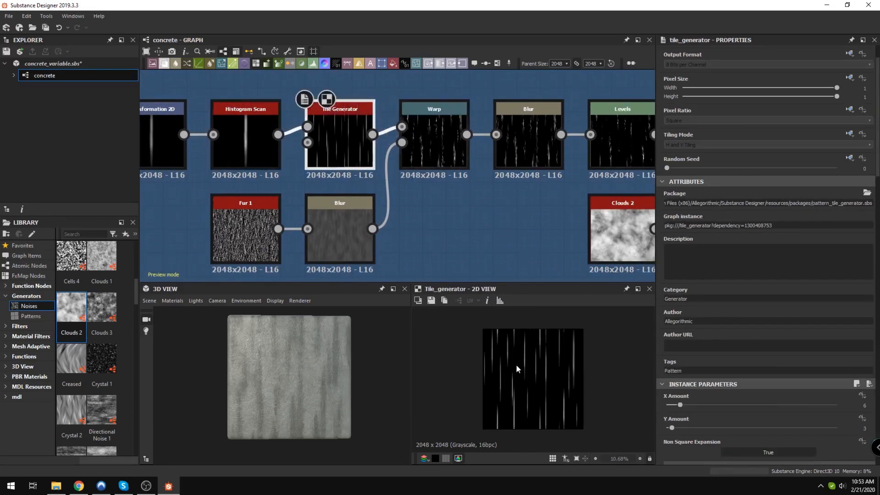
scroll(516, 366, up, 3)
middle_drag(456, 108, 378, 120)
drag(403, 104, 337, 181)
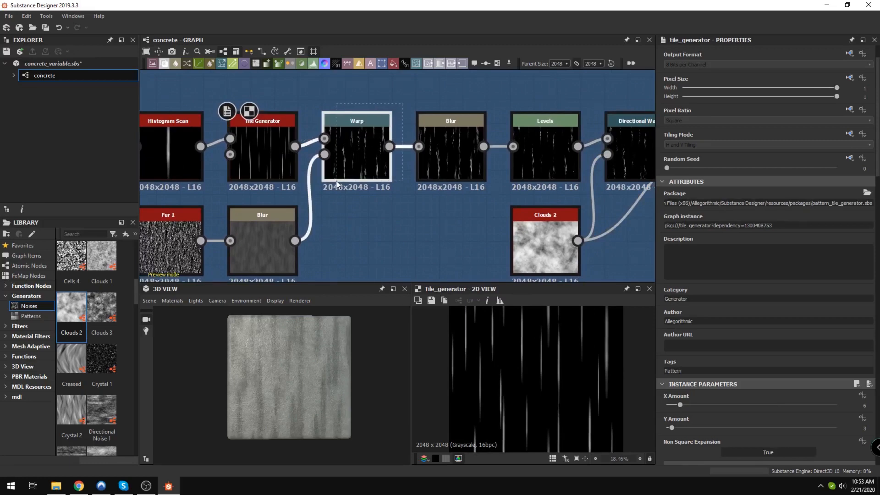
click(363, 153)
scroll(516, 376, up, 3)
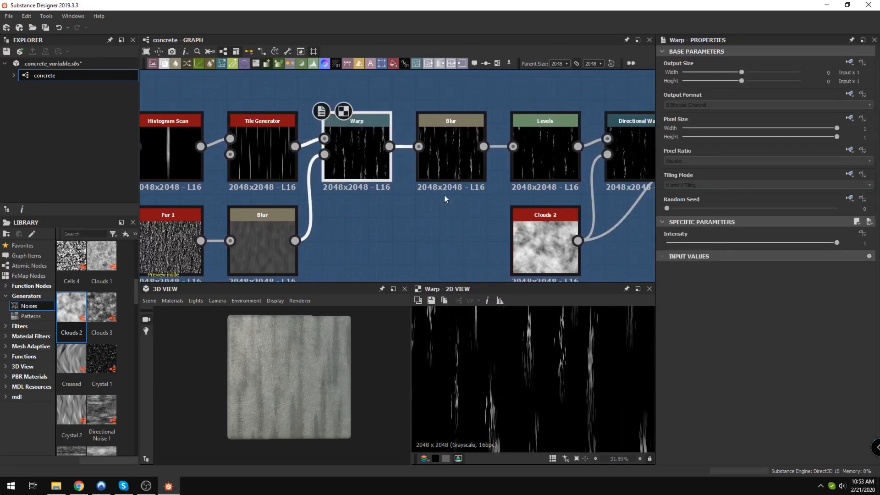
Step: Compare the Blur after the Tile Generator's Warp with the unblurred Warp result up close
click(439, 146)
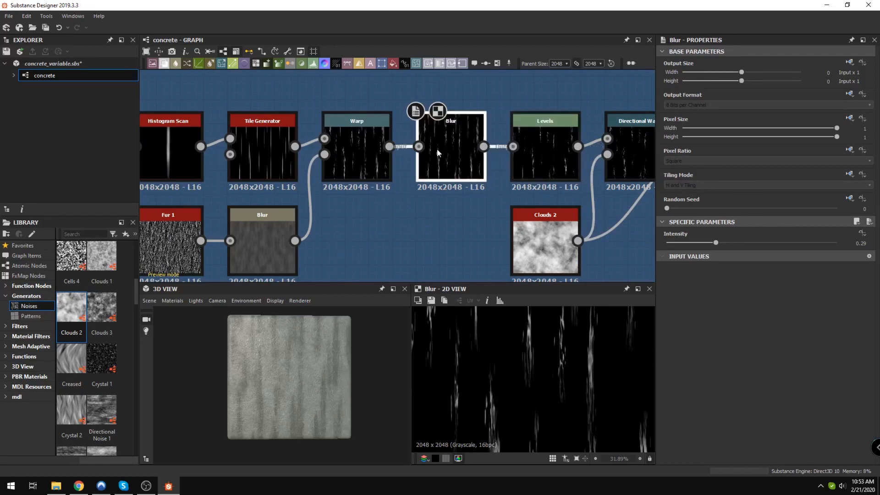
scroll(550, 372, up, 5)
click(354, 161)
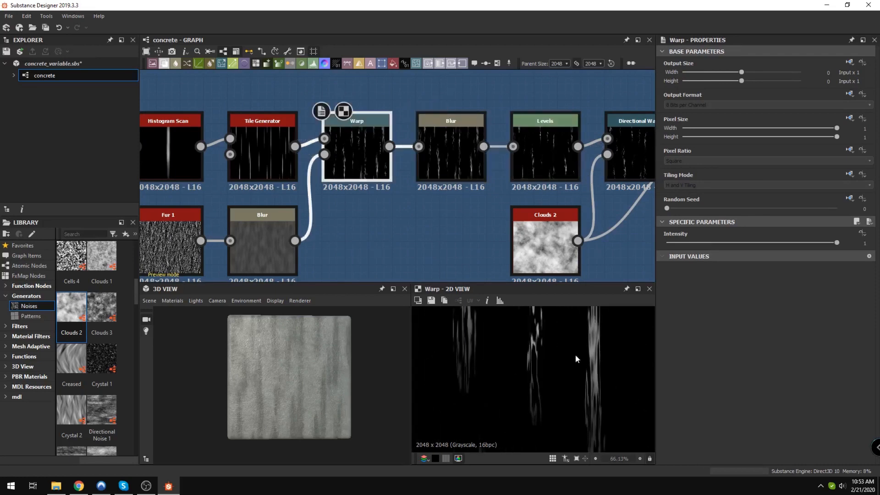
click(458, 167)
middle_drag(547, 198, 280, 159)
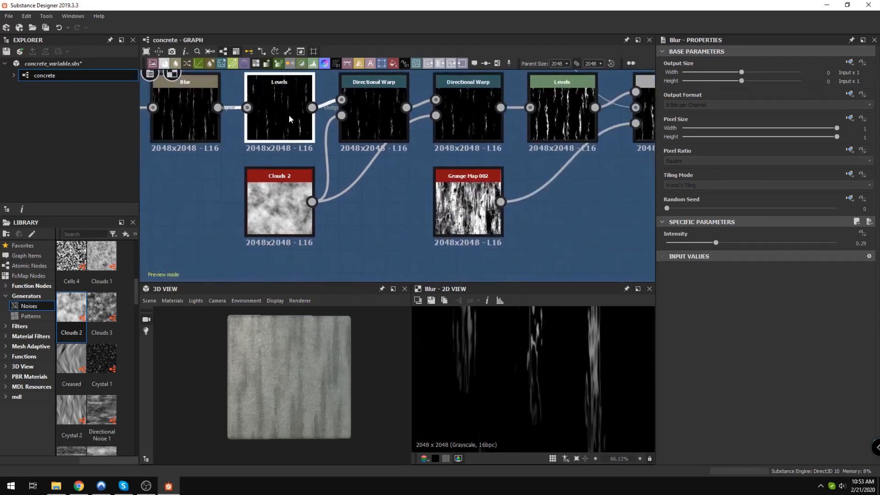
Step: Preview the Levels node that follows the Blur, and examine the vertical water spots up close on the 3D model
click(289, 115)
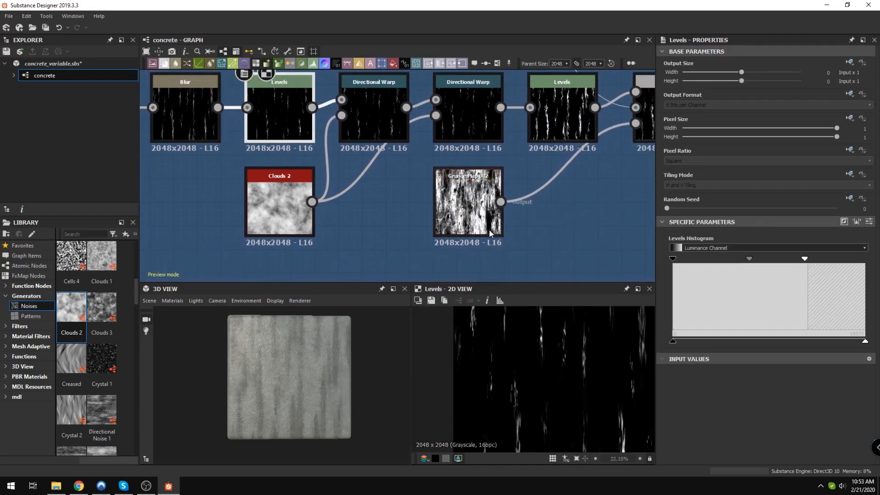
middle_drag(490, 233, 425, 250)
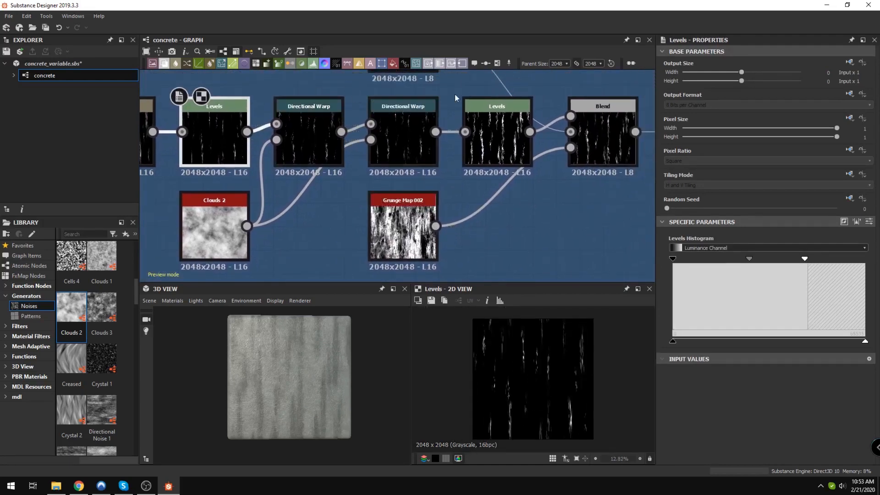
scroll(438, 103, down, 3)
middle_drag(404, 174, 449, 202)
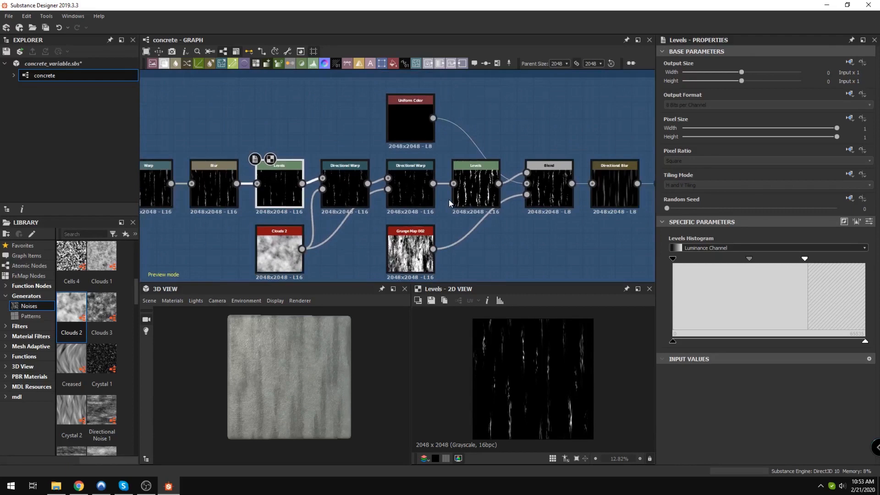
scroll(303, 384, down, 2)
drag(304, 385, 328, 255)
scroll(297, 362, up, 5)
Step: Preview the Copy Blend that combines the Levels and Uniform Color nodes using Grunge Map 002 as opacity
middle_drag(439, 220, 345, 210)
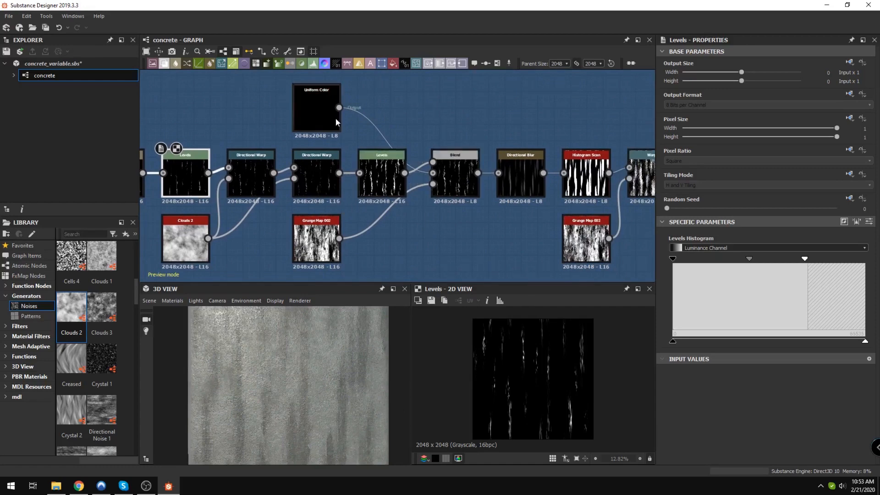
click(453, 173)
scroll(431, 179, up, 2)
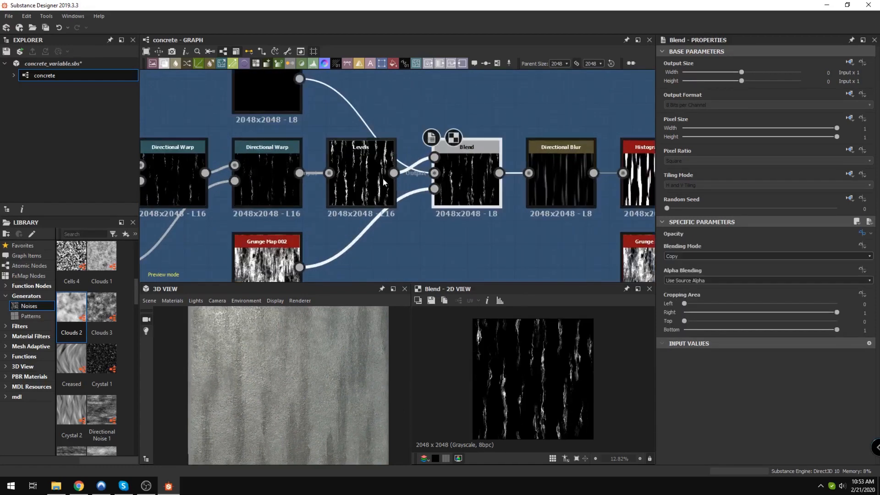
Step: Compare the Levels output with the Copy Blend that follows it in the Vertical Water Spots chain
middle_drag(328, 166, 329, 178)
click(354, 195)
click(487, 194)
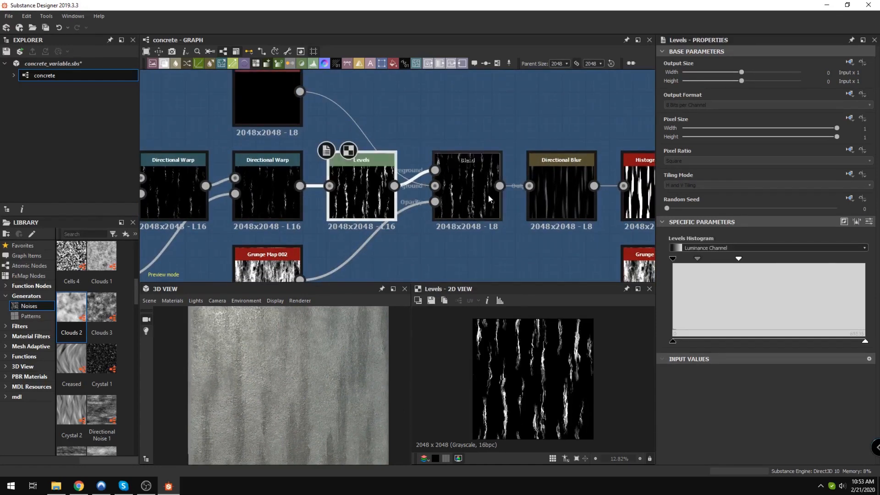
scroll(562, 375, down, 2)
middle_drag(413, 207, 365, 171)
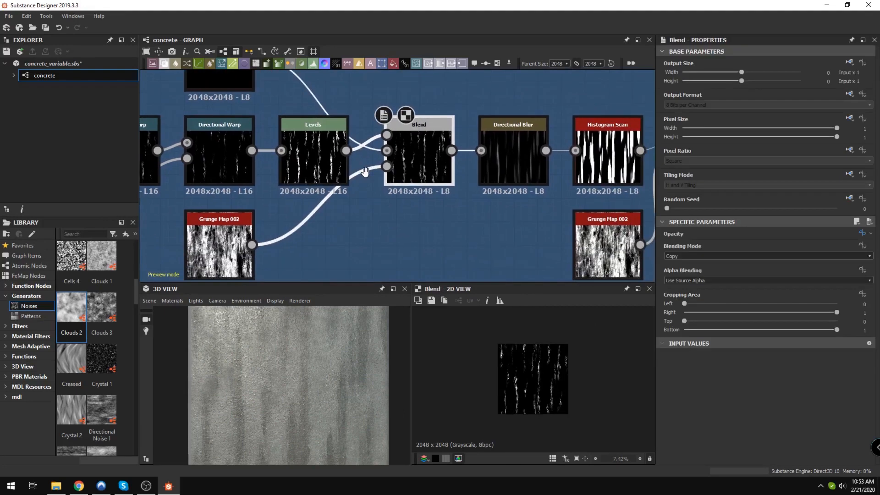
Step: Preview the Directional Blur after the Blend and check the Histogram Scan's Position and Contrast parameters
click(527, 153)
middle_drag(590, 225, 358, 163)
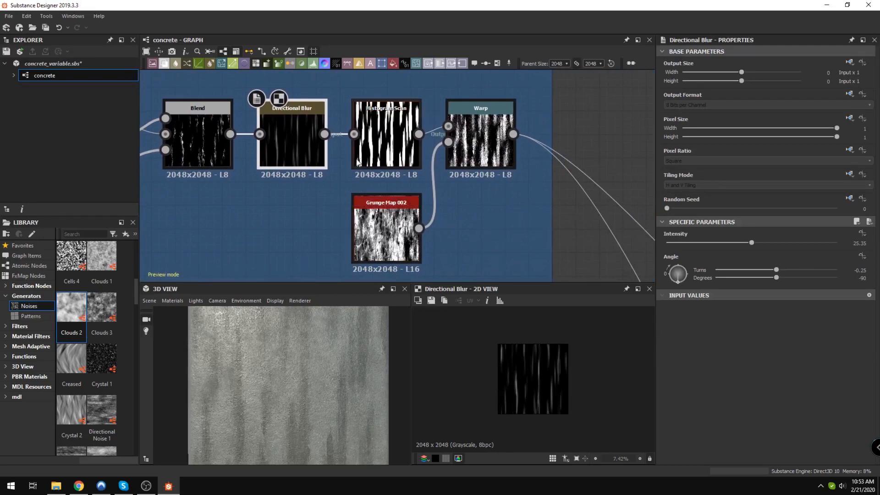
click(378, 120)
scroll(772, 328, down, 2)
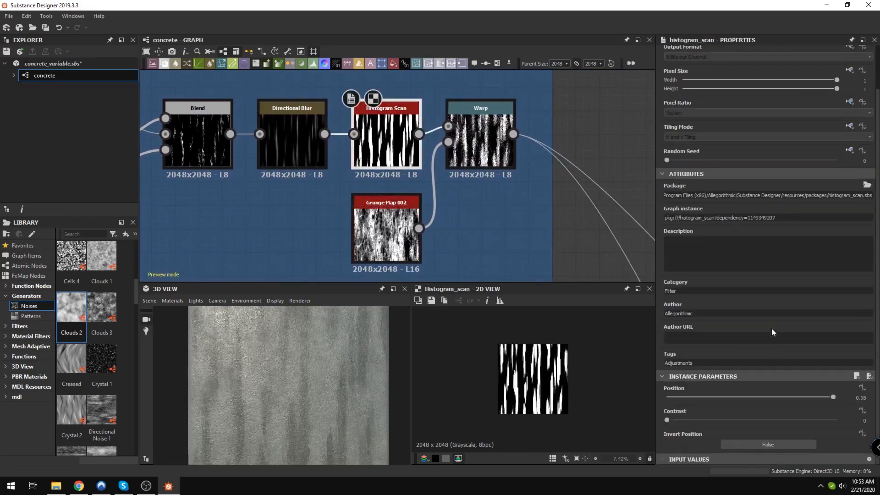
scroll(461, 167, down, 5)
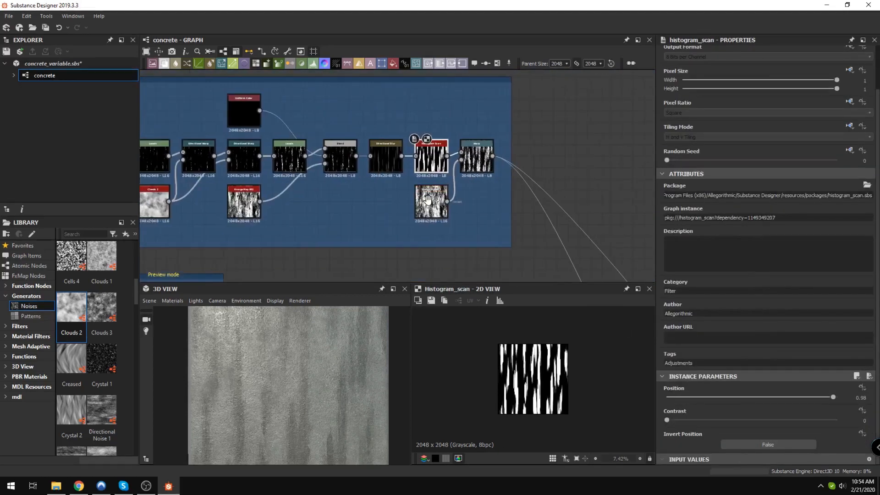
Step: Compare the Blend result with the Histogram Scan result up close in the Vertical Water Spots chain
middle_drag(484, 194, 528, 193)
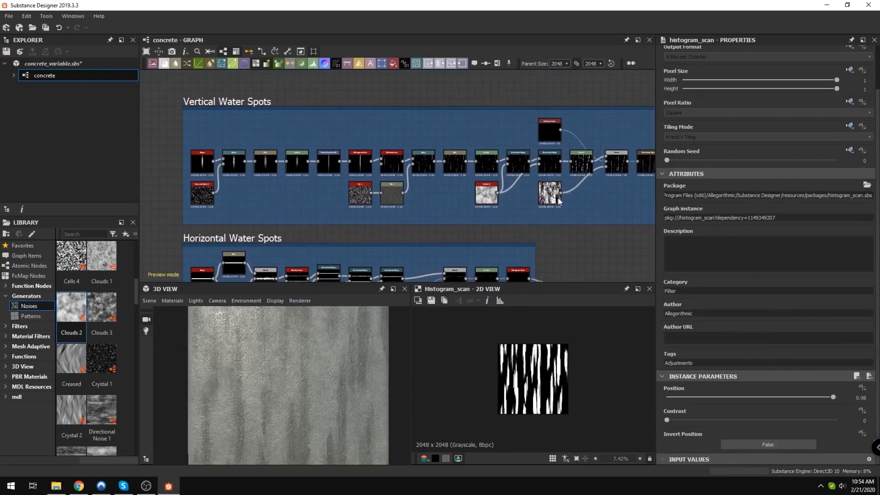
scroll(593, 199, up, 5)
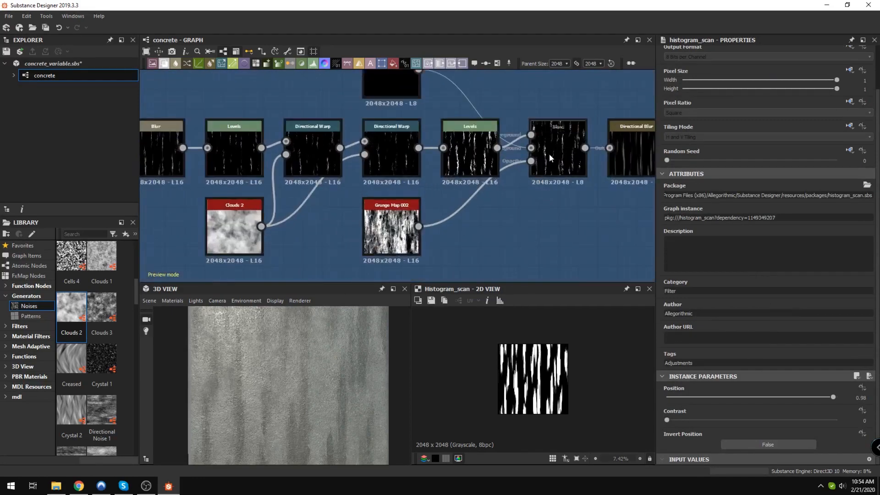
click(549, 157)
middle_drag(610, 182, 369, 239)
scroll(291, 209, up, 4)
middle_drag(518, 229, 333, 219)
double_click(501, 170)
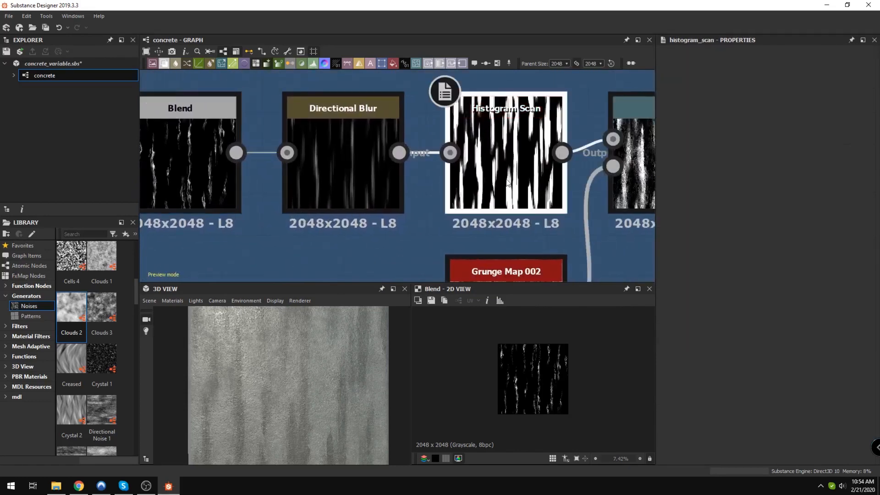
scroll(525, 395, up, 2)
middle_drag(337, 175, 464, 164)
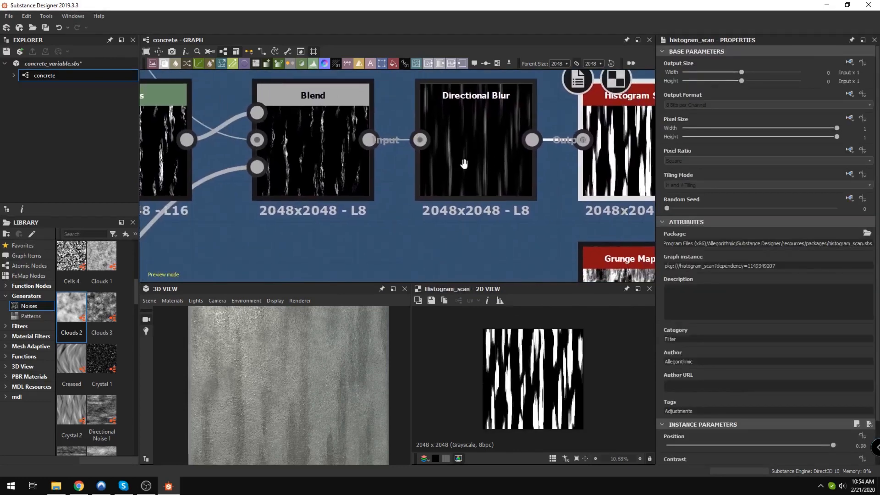
click(301, 144)
double_click(300, 142)
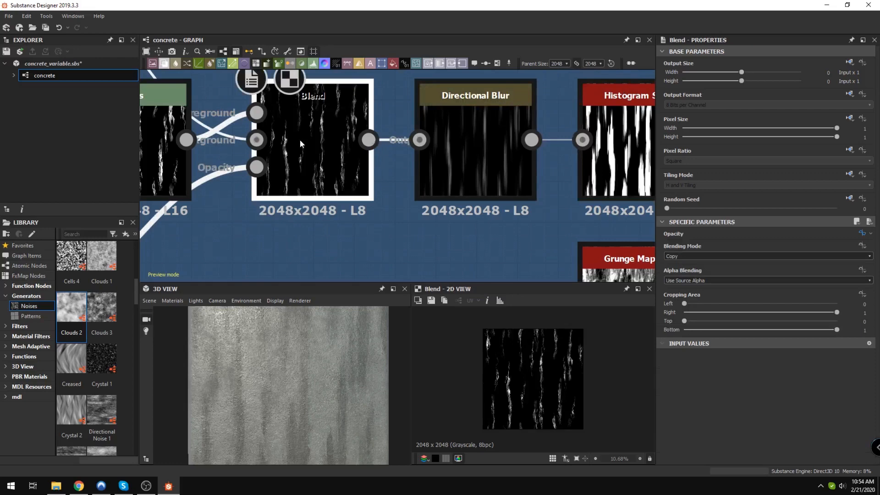
Step: Preview the Levels and Uniform Color nodes feeding the vertical water spots Blend, and the Blend that combines them
middle_drag(396, 152, 418, 183)
scroll(380, 183, down, 2)
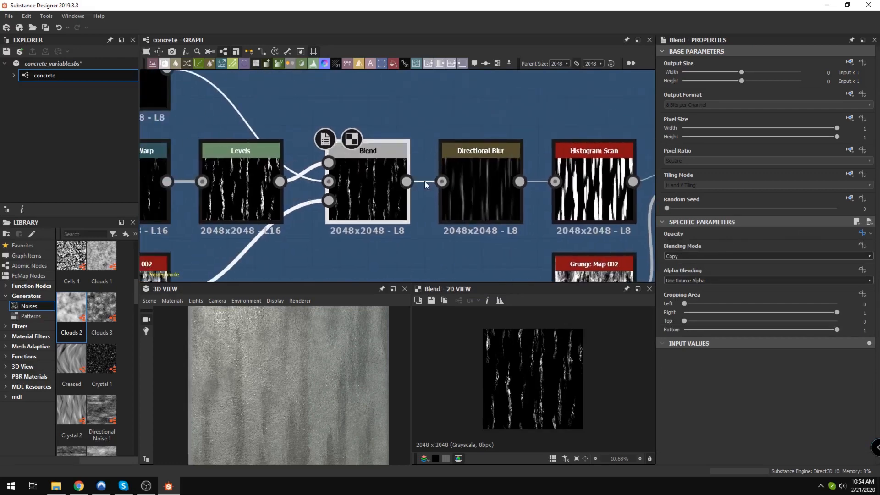
scroll(417, 183, down, 3)
double_click(361, 220)
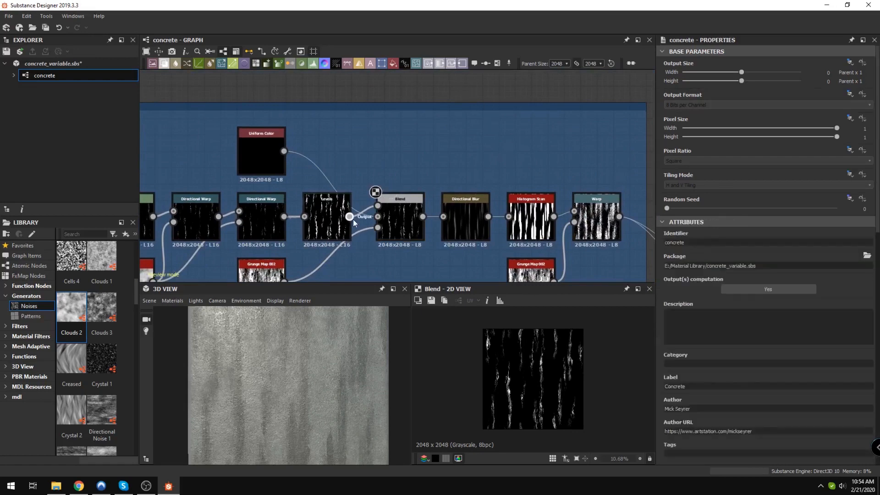
scroll(723, 290, down, 8)
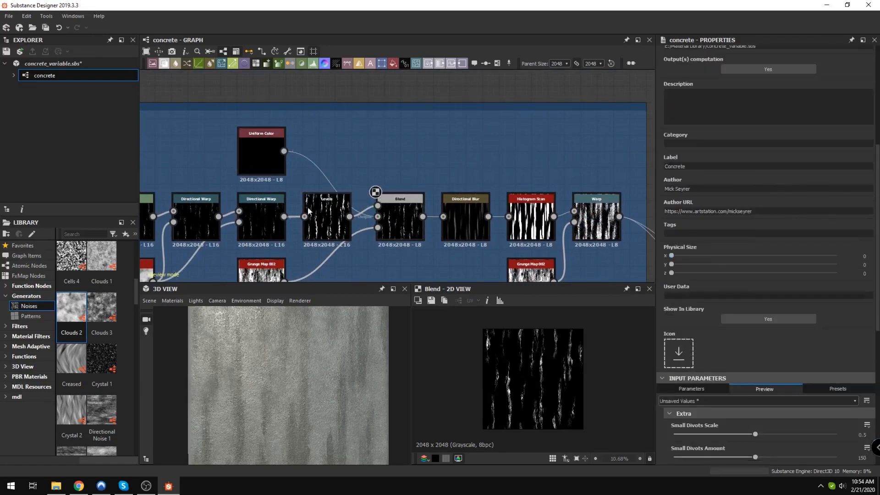
double_click(319, 216)
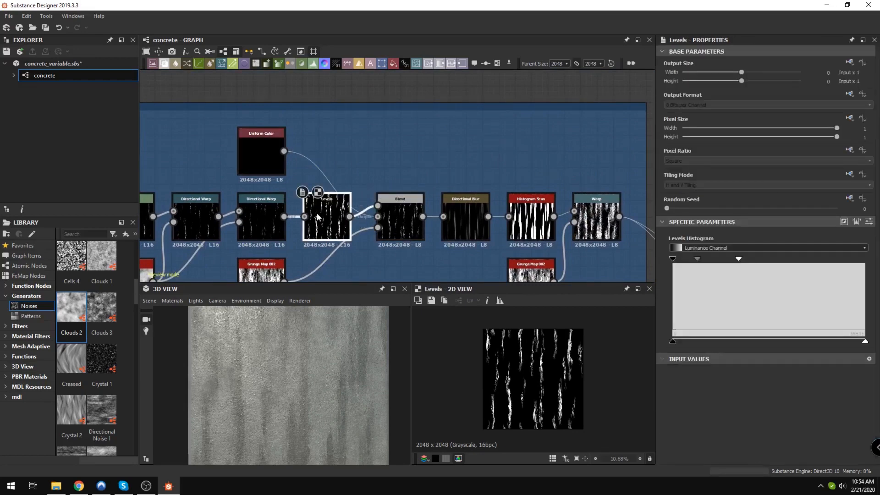
double_click(252, 142)
scroll(385, 243, up, 3)
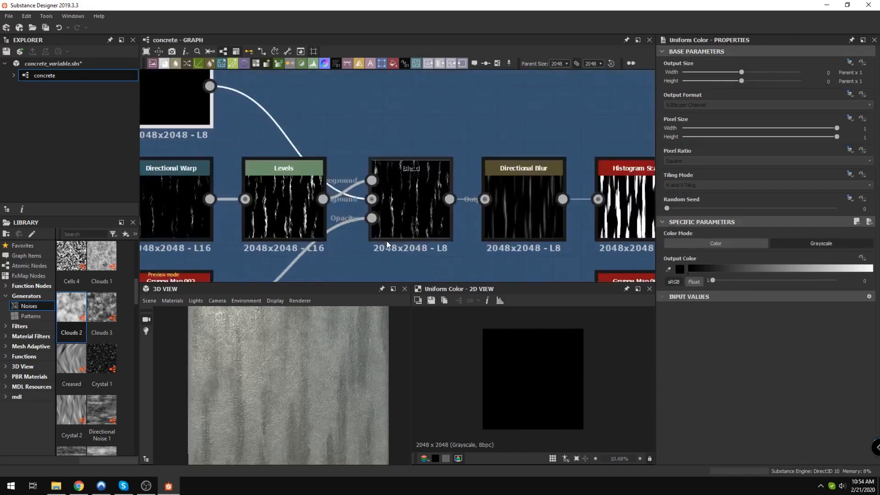
double_click(406, 193)
Step: Lower the graph's Vertical Water Spots Opacity parameter to 0 and raise it again to bring the streaks back
scroll(548, 133, down, 4)
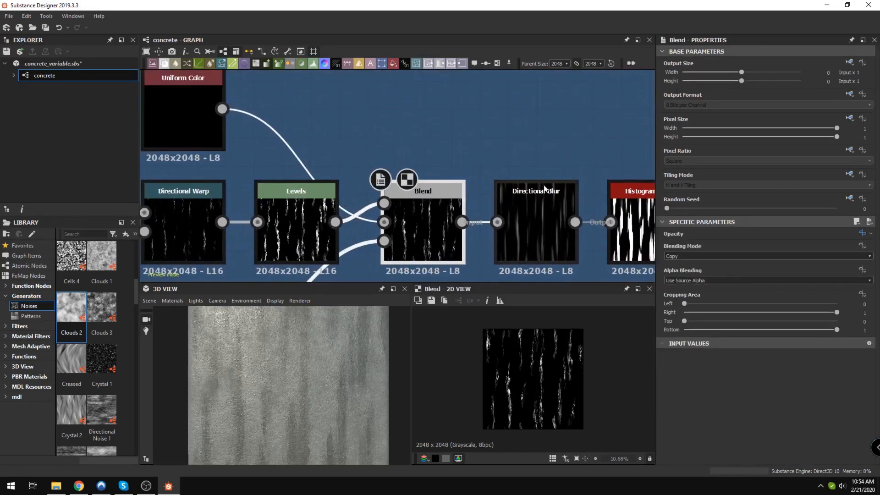
click(430, 178)
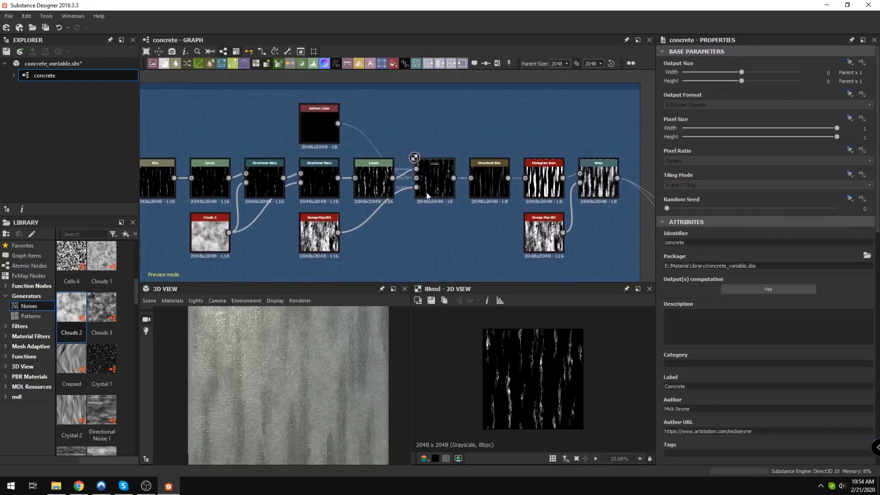
scroll(419, 188, up, 2)
scroll(755, 326, down, 5)
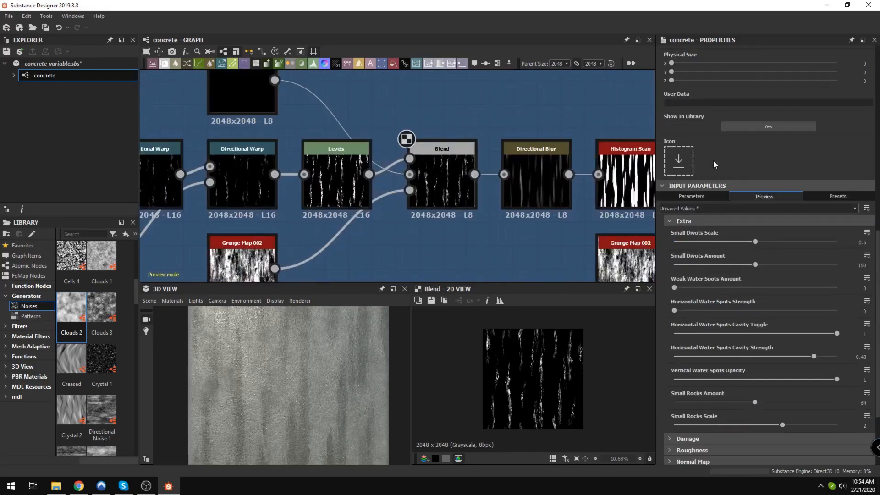
drag(837, 379, 650, 377)
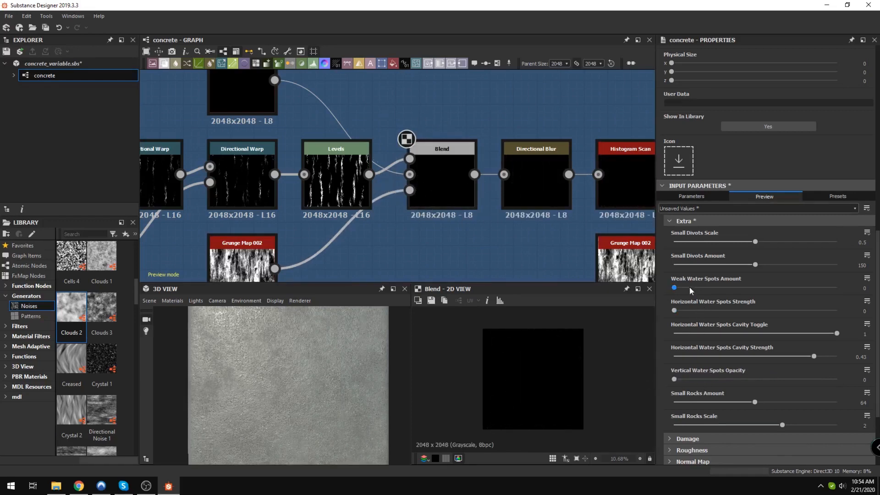
drag(674, 380, 773, 379)
Step: Preview the final Warp driven by Grunge Map 002, and examine the vertical water spots on the 3D model
middle_drag(651, 202, 422, 167)
scroll(422, 167, up, 1)
double_click(482, 181)
scroll(372, 216, down, 3)
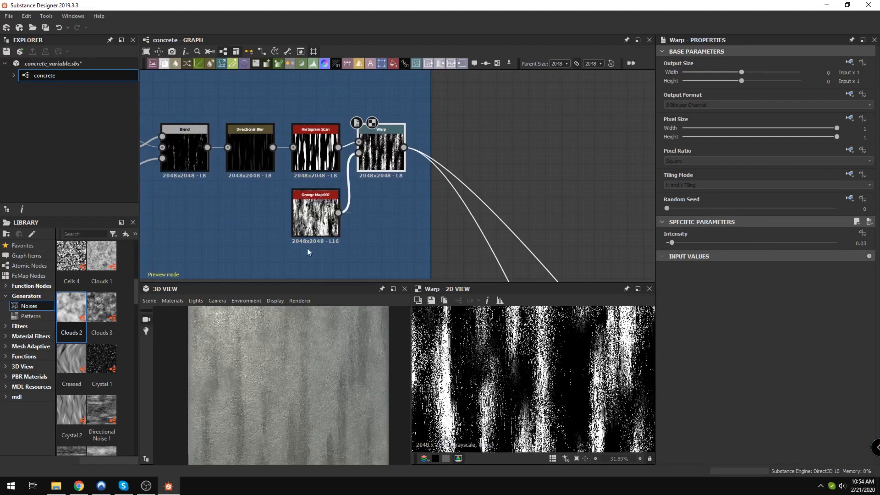
scroll(290, 389, up, 5)
scroll(321, 202, up, 5)
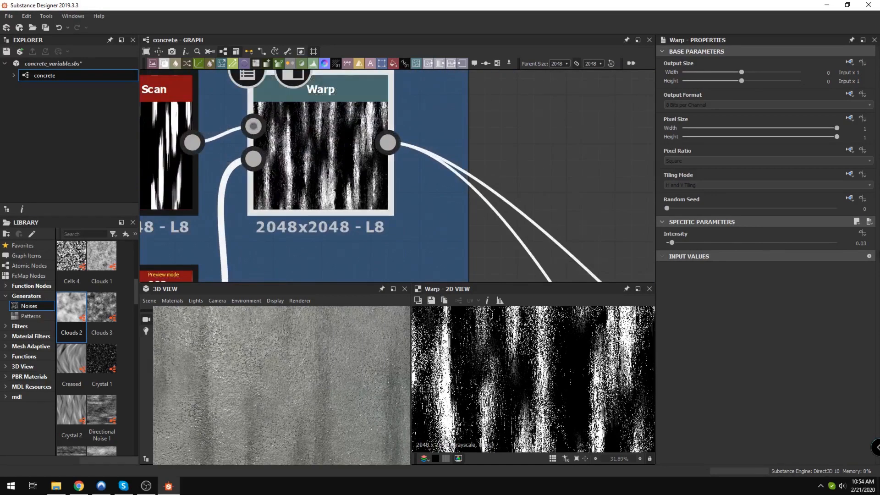
scroll(457, 211, down, 3)
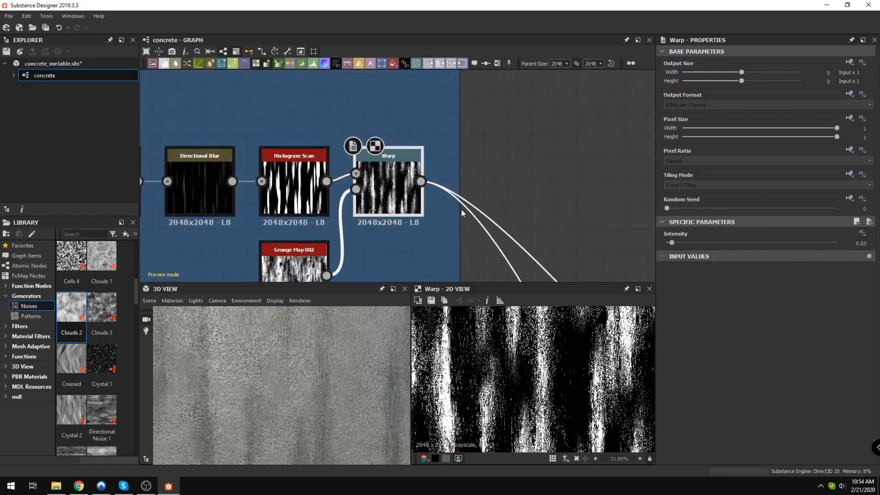
scroll(258, 374, down, 4)
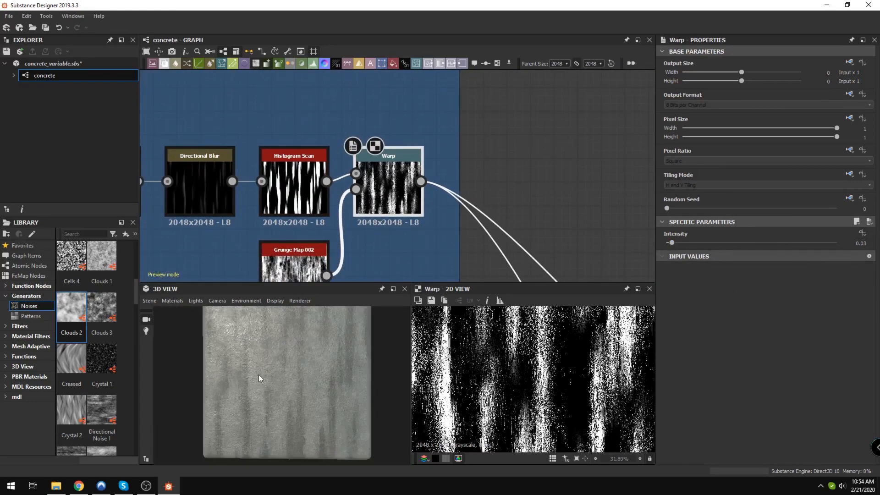
scroll(521, 200, down, 4)
Step: Follow the water spots' connections into Base Color and preview the Gradient Map and HSL nodes they drive
middle_drag(417, 271, 399, 220)
scroll(307, 189, up, 5)
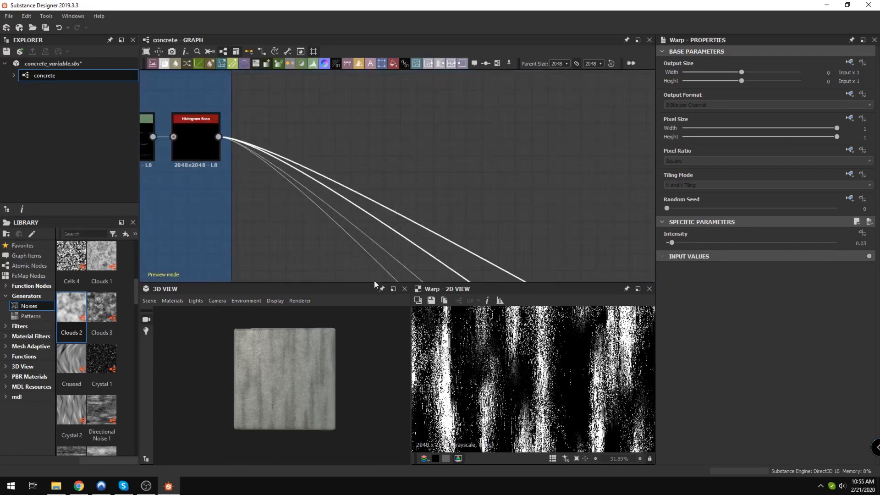
scroll(345, 254, down, 3)
middle_drag(345, 254, 346, 171)
scroll(357, 228, down, 1)
scroll(301, 193, up, 4)
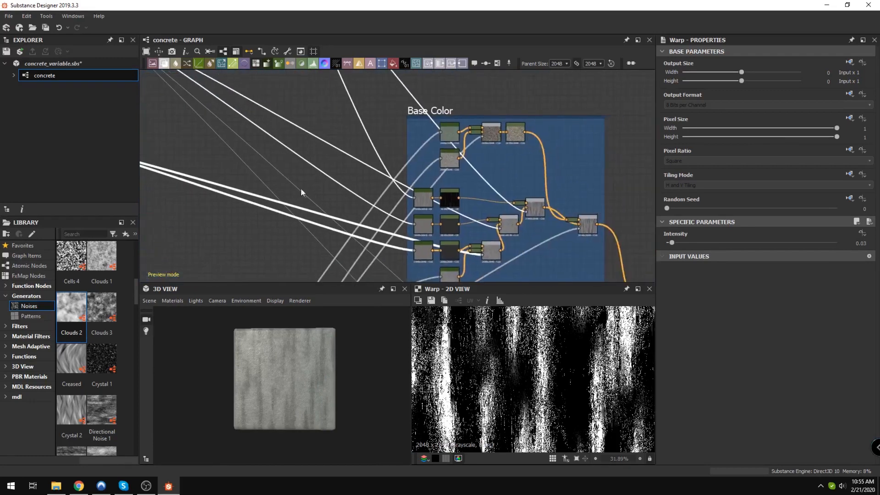
scroll(301, 192, up, 5)
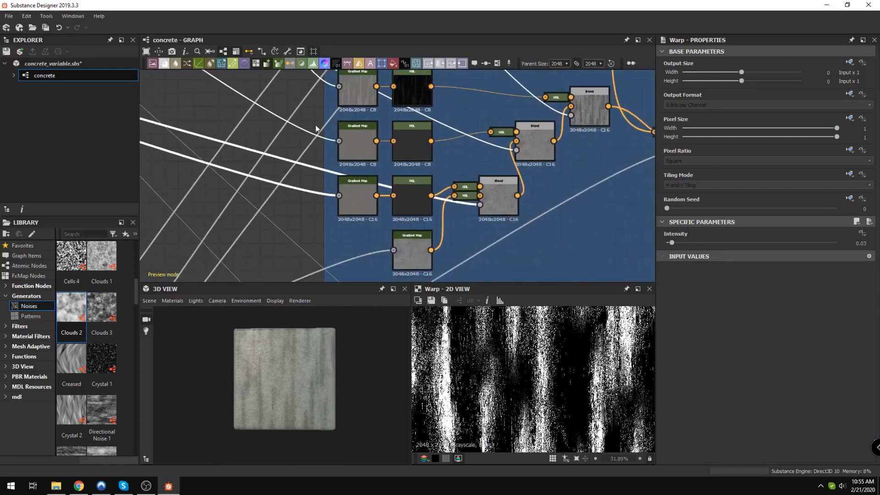
click(353, 200)
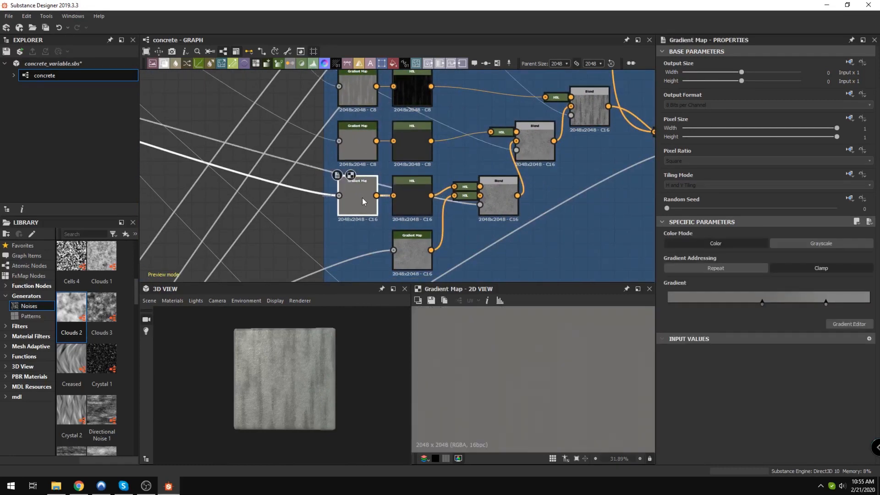
click(408, 191)
click(403, 143)
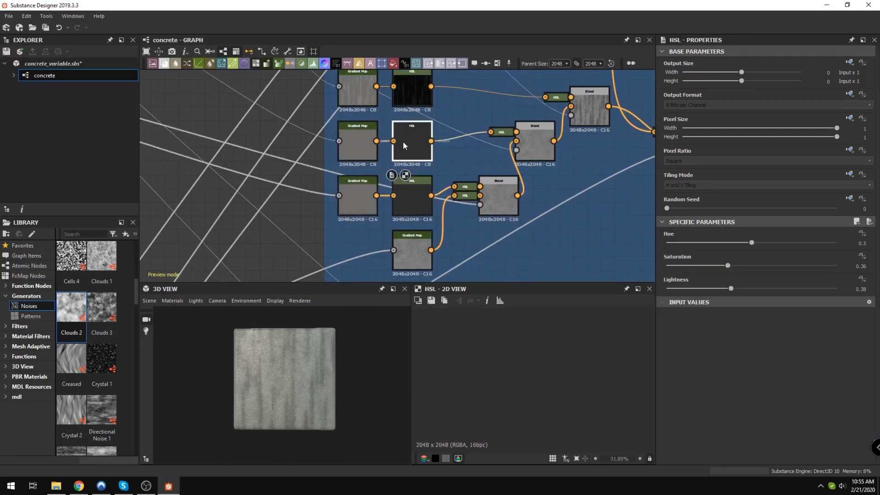
middle_drag(416, 90, 423, 133)
click(423, 129)
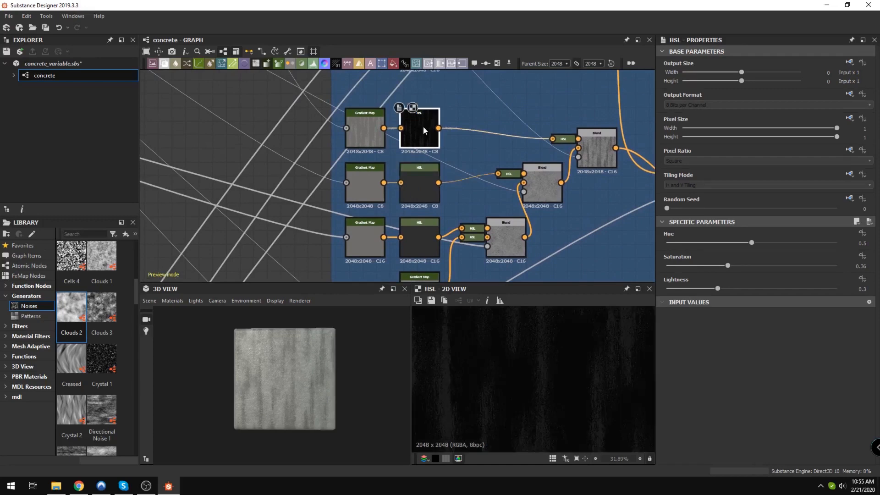
Step: Inspect the Lightness setting on the small HSL nodes feeding the three water spot Blends in Base Color
scroll(406, 203, up, 5)
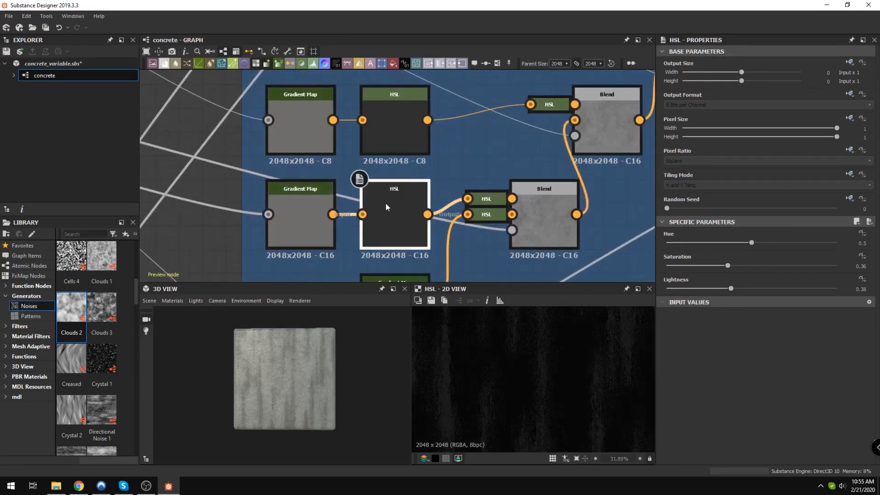
click(481, 201)
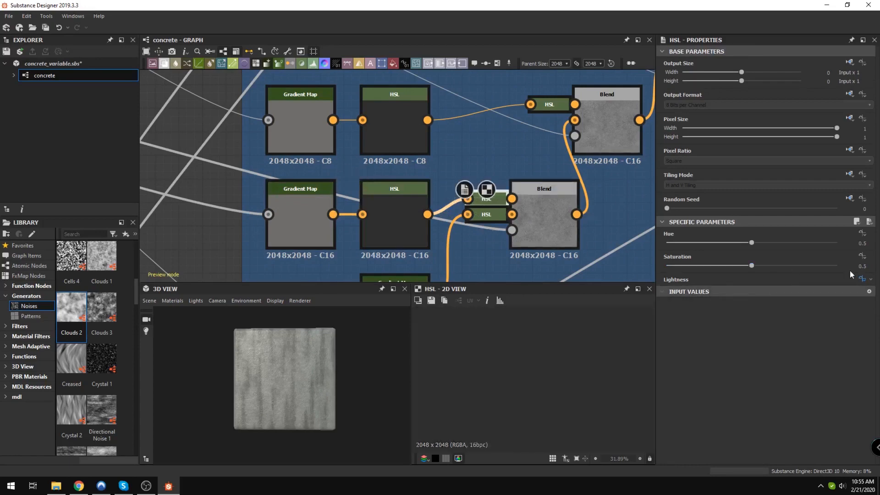
middle_drag(574, 187, 498, 210)
click(476, 137)
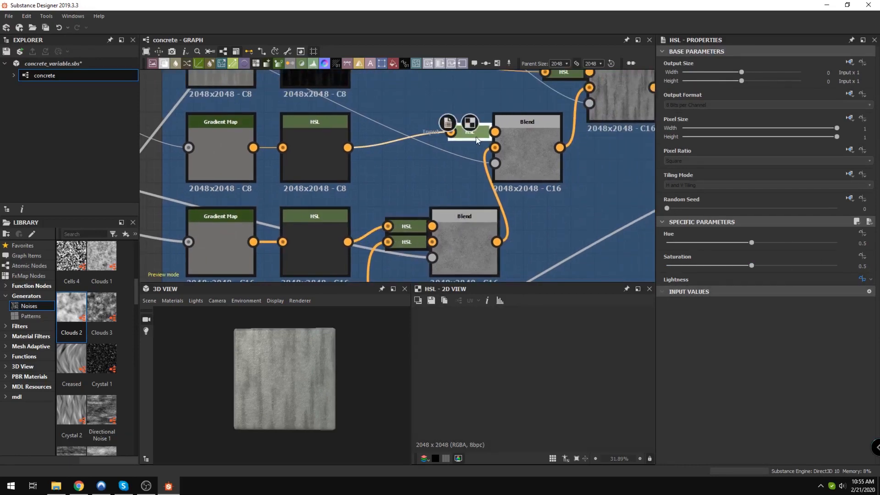
middle_drag(476, 137, 451, 214)
click(541, 146)
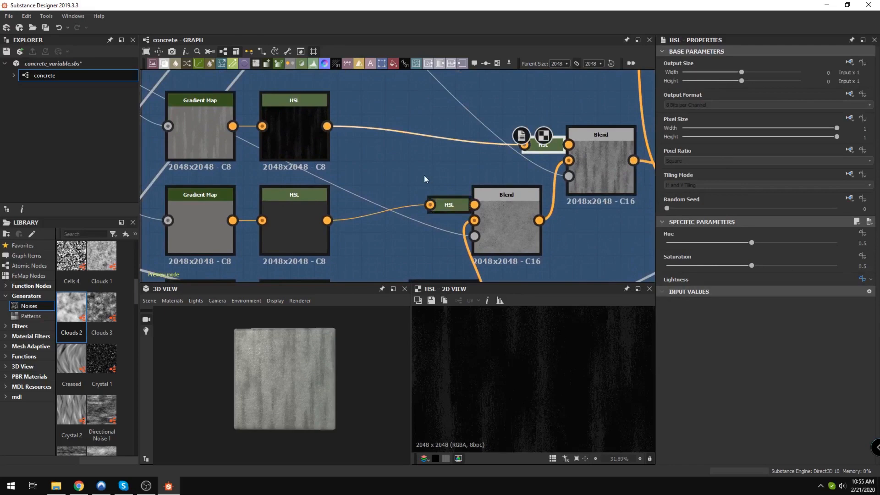
scroll(425, 175, down, 2)
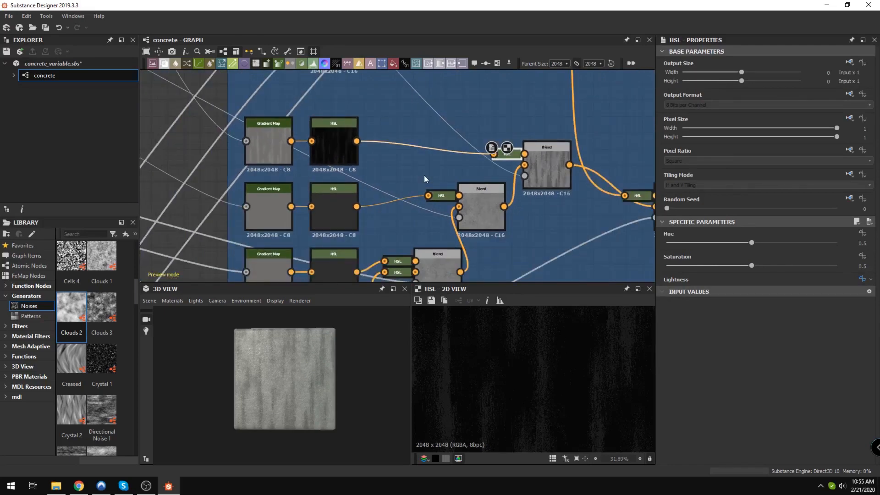
scroll(424, 175, down, 4)
middle_drag(425, 175, 439, 232)
scroll(339, 197, up, 3)
scroll(273, 378, up, 1)
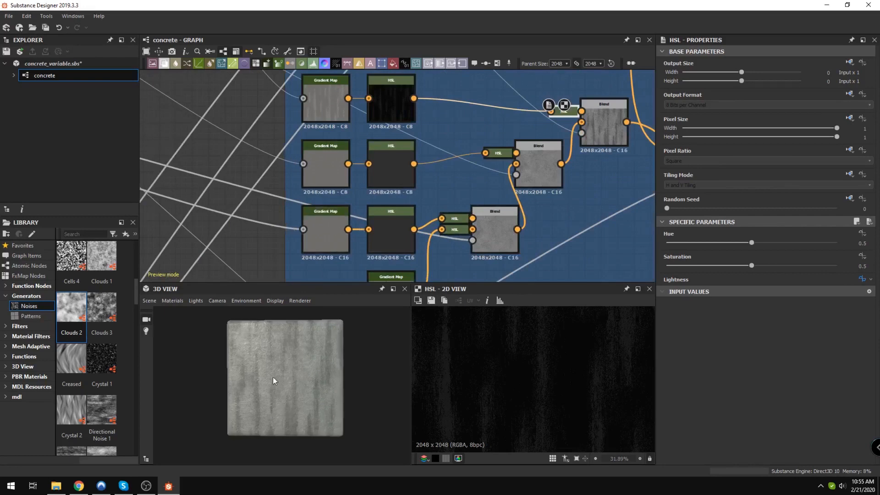
Step: Preview the small HSL nodes feeding the middle and lower water spot Blends in Base Color
middle_drag(450, 187, 355, 184)
double_click(403, 155)
double_click(356, 216)
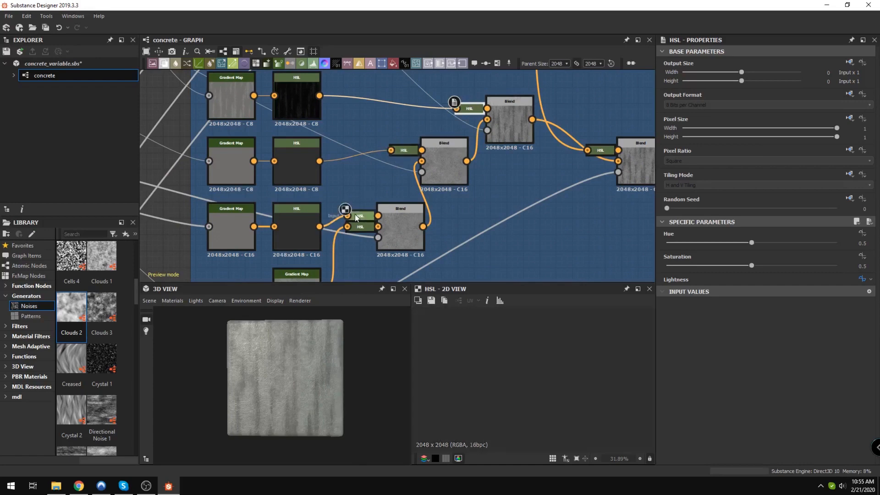
scroll(362, 213, down, 4)
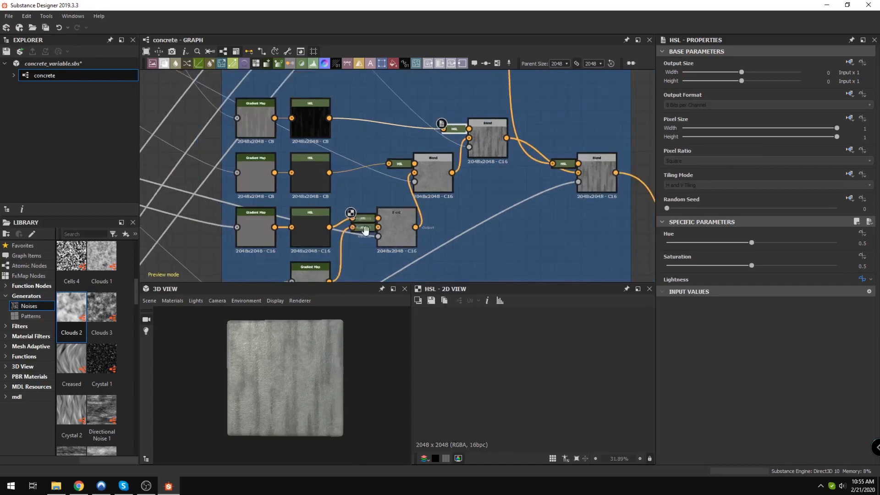
middle_drag(362, 216, 347, 235)
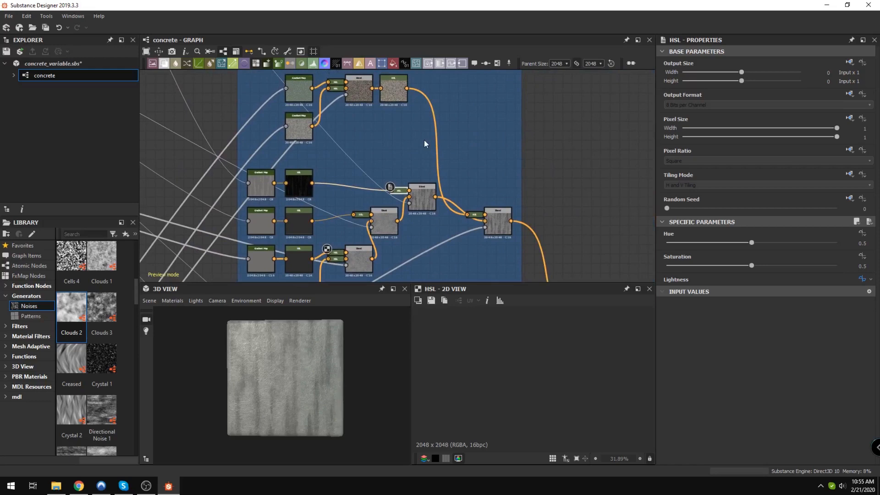
Step: Compare the final HSL output of Base Color's upper branch with the dark HSL output of the vertical water spots
double_click(396, 90)
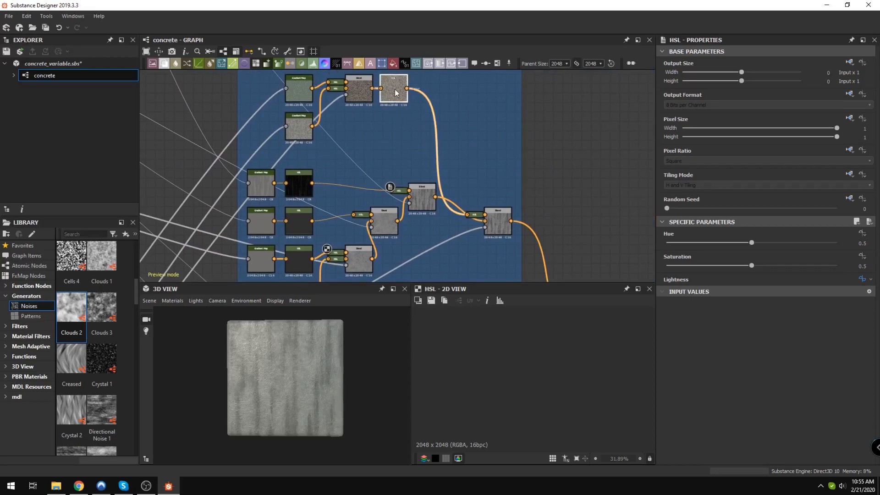
scroll(362, 156, down, 2)
scroll(416, 190, up, 2)
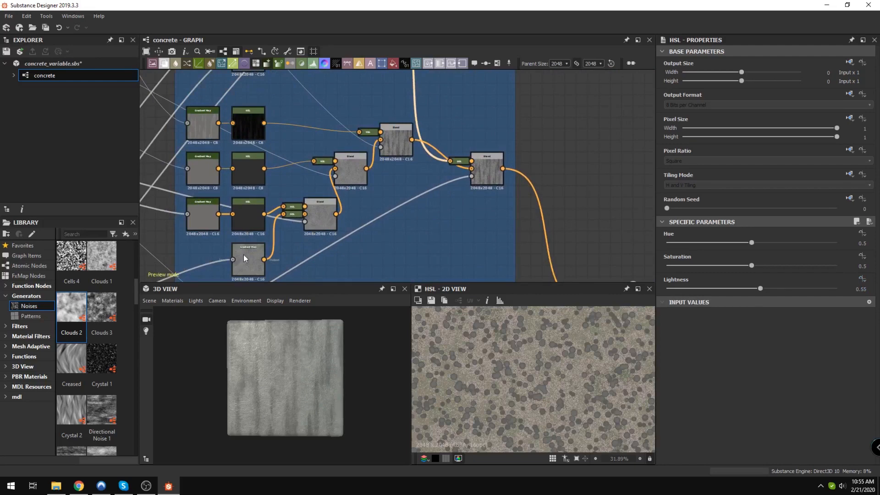
middle_drag(242, 252, 382, 117)
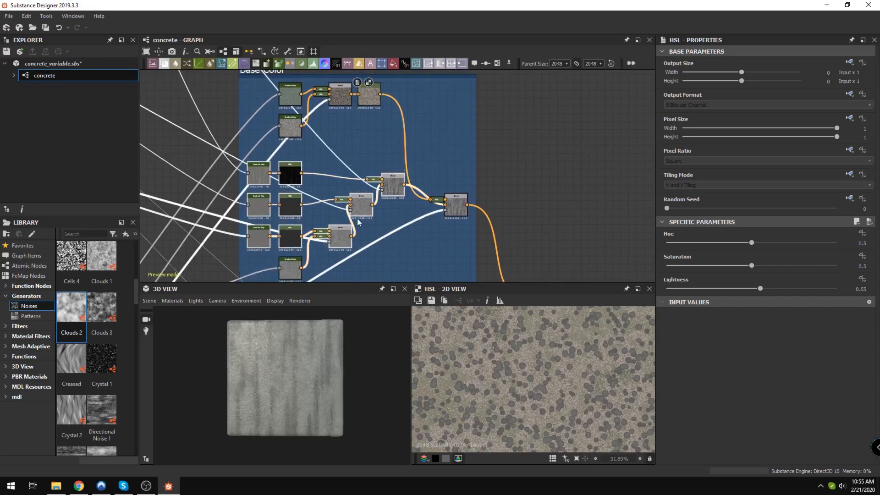
scroll(345, 213, up, 2)
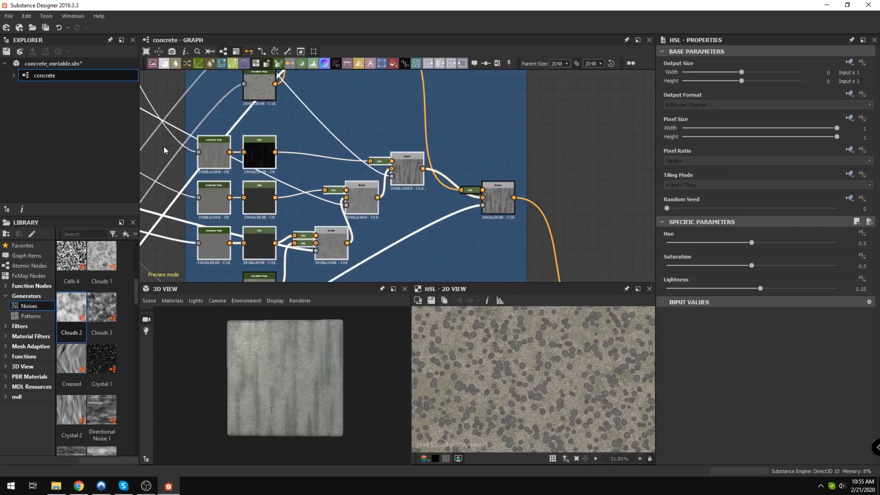
scroll(246, 234, down, 2)
double_click(252, 155)
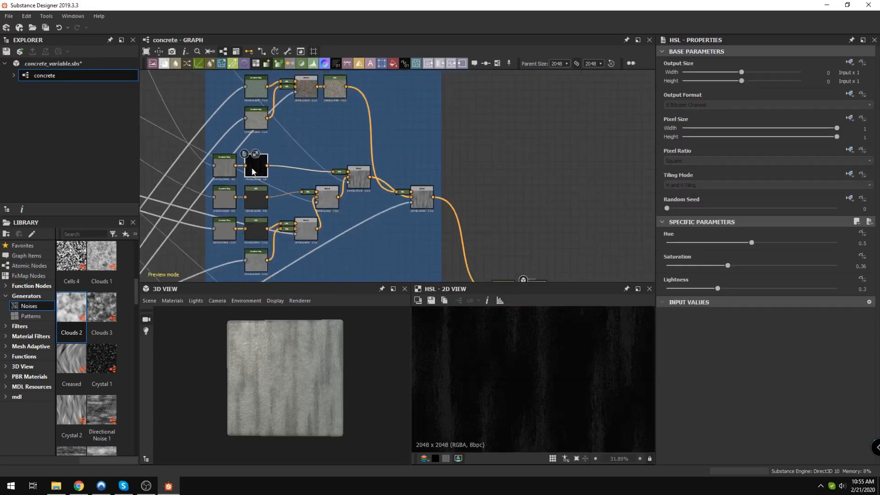
scroll(257, 166, down, 3)
double_click(376, 107)
Step: Preview the lowest Gradient Map in Base Color and follow its connection into the water spot Blend chain
double_click(312, 250)
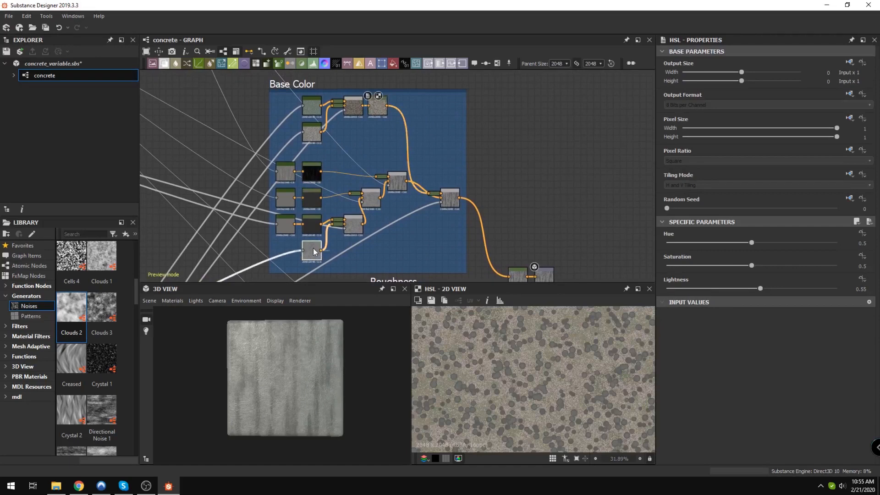
scroll(301, 198, up, 2)
scroll(301, 198, down, 2)
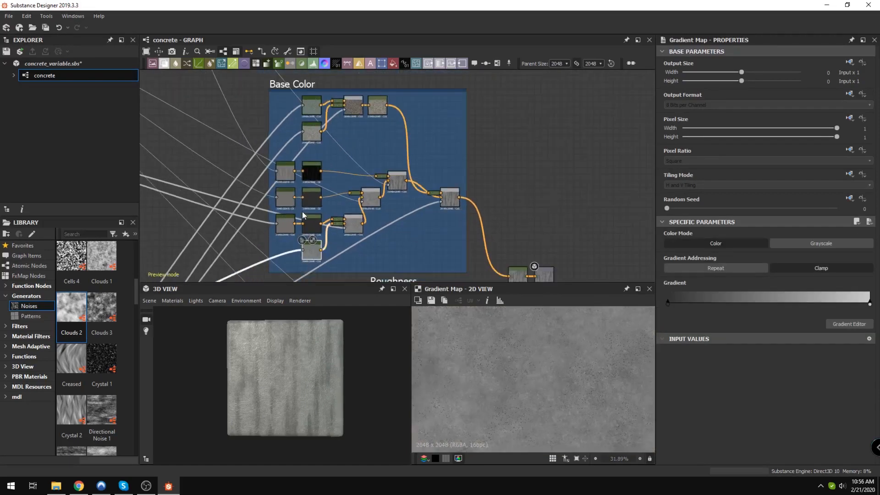
scroll(298, 212, up, 3)
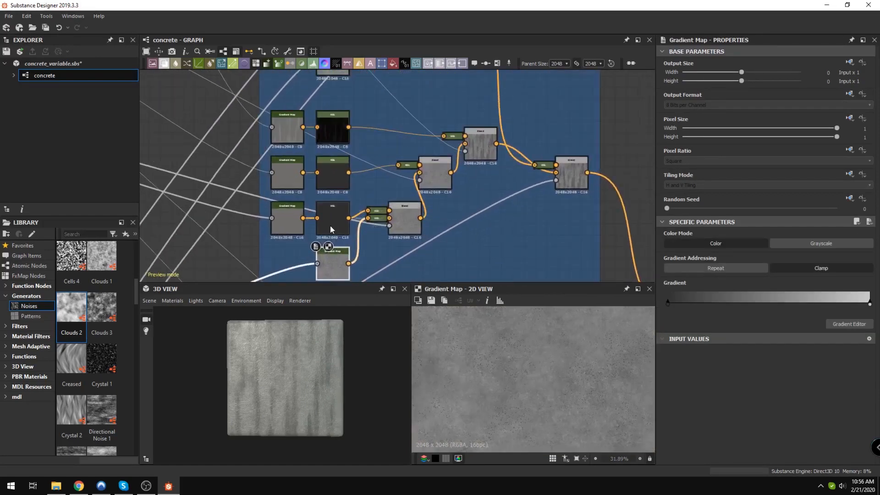
click(209, 177)
scroll(358, 229, up, 3)
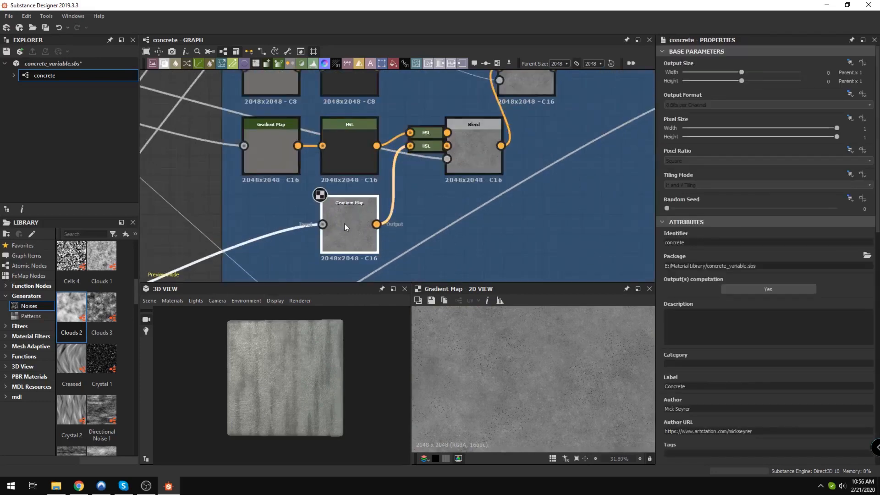
click(345, 224)
scroll(353, 233, down, 3)
middle_drag(352, 233, 361, 201)
scroll(404, 206, down, 1)
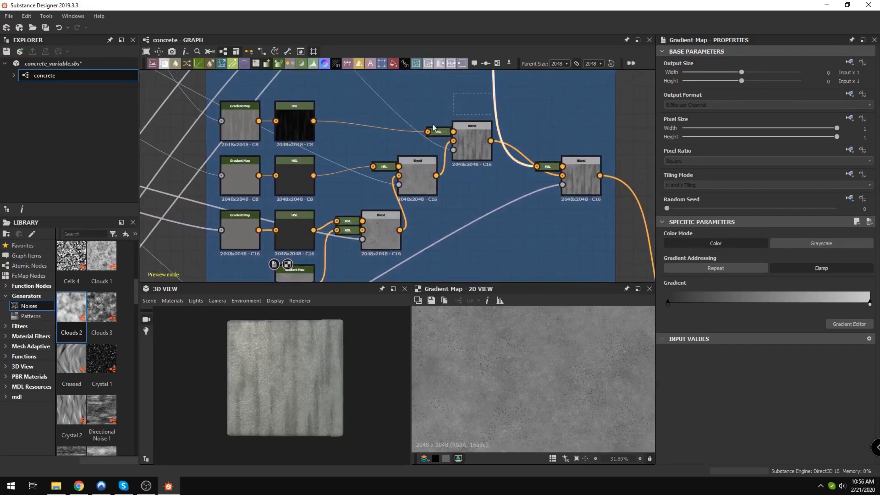
Step: Preview the Blend that adds the vertical water spots, and trace how it meets the upper branch's HSL
scroll(473, 151, up, 3)
double_click(423, 163)
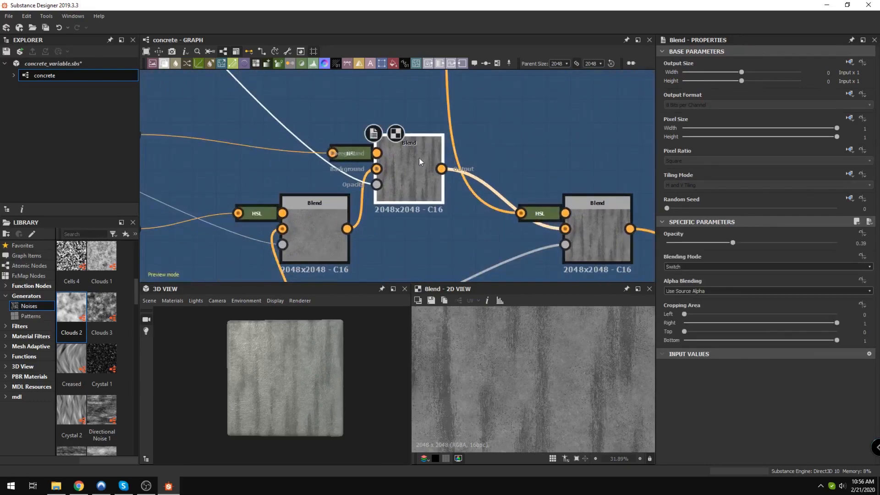
scroll(366, 156, down, 3)
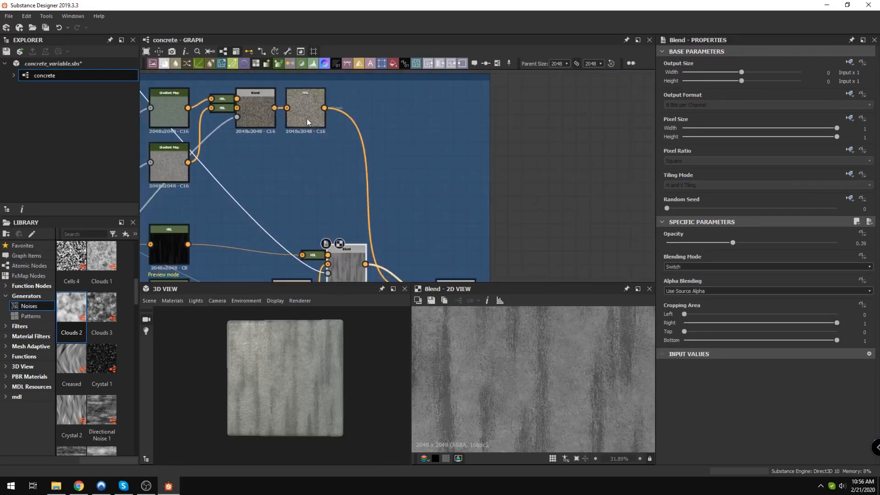
middle_drag(307, 120, 346, 125)
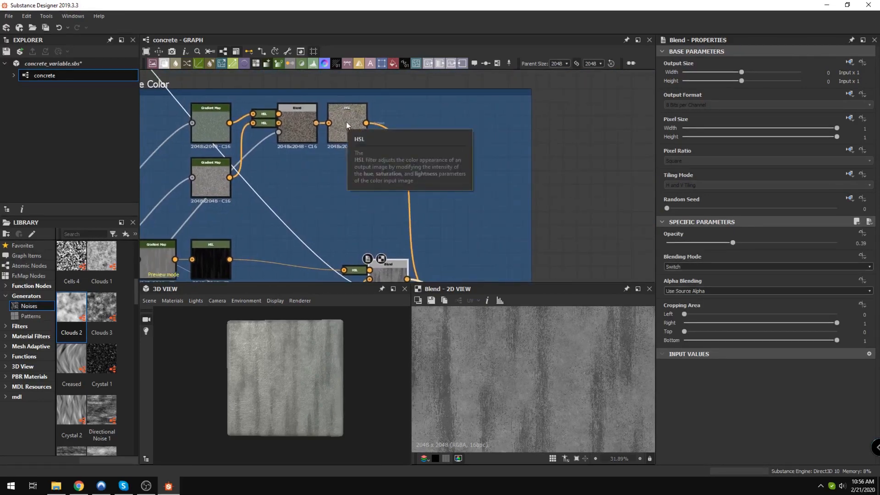
middle_drag(420, 276, 387, 172)
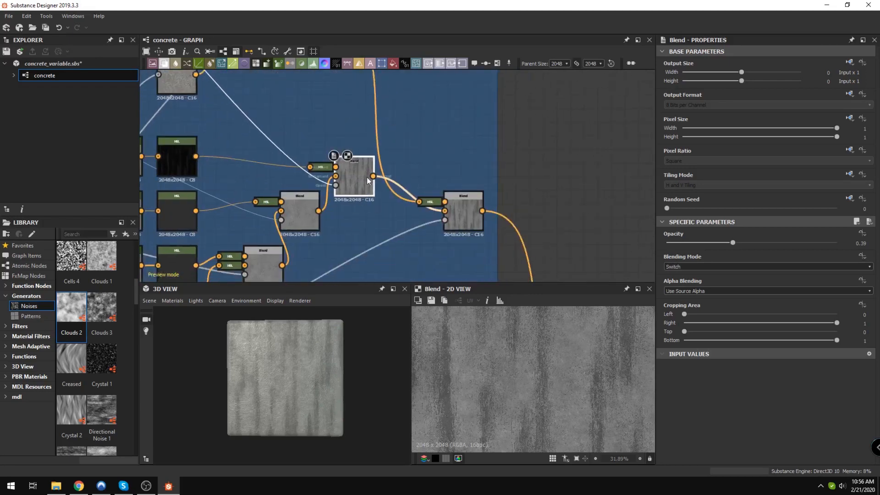
Step: Raise the graph's Wear Level parameter under Damage to 0.14 and on toward its maximum
scroll(368, 180, down, 2)
click(546, 129)
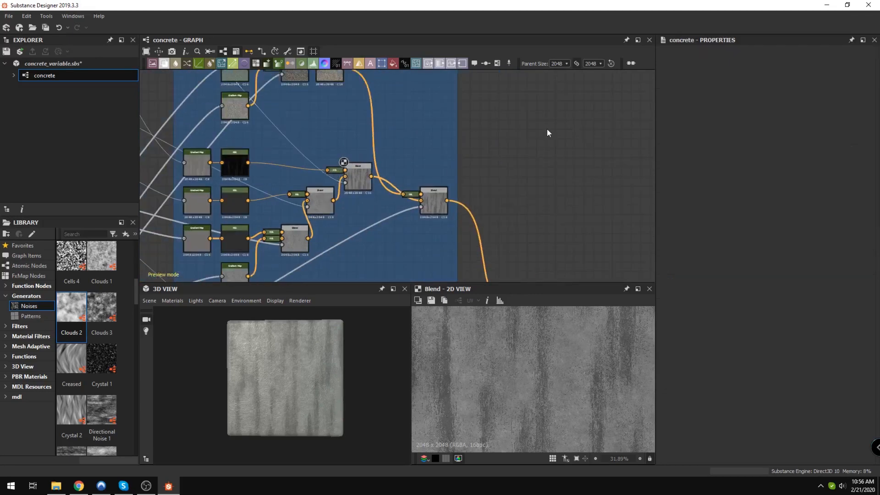
scroll(714, 365, down, 6)
scroll(683, 312, down, 2)
scroll(680, 341, down, 3)
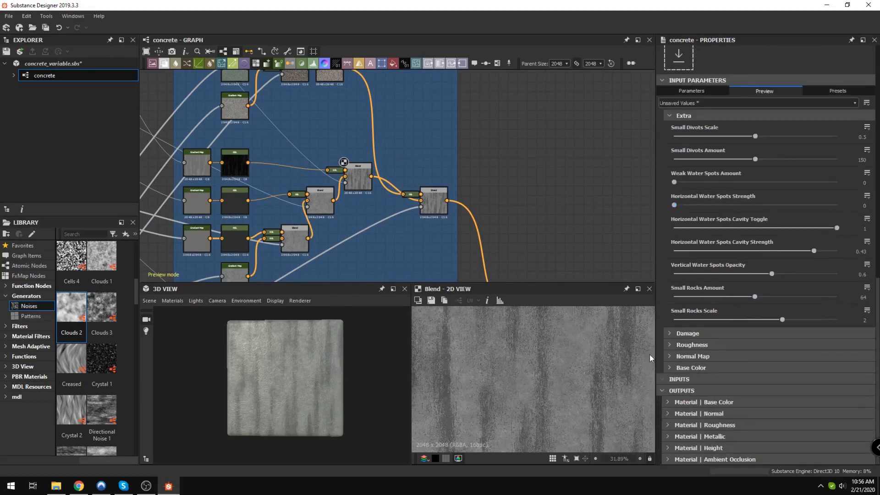
click(669, 334)
click(730, 377)
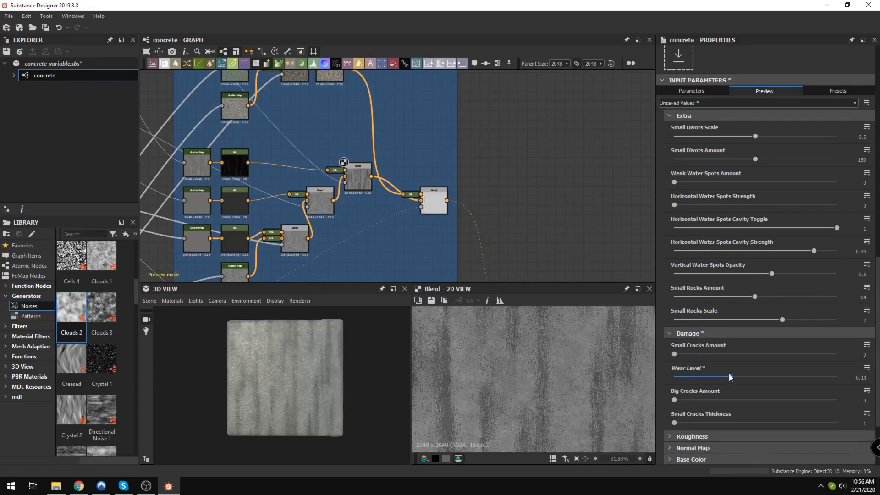
scroll(290, 375, up, 5)
drag(221, 374, 424, 372)
drag(723, 376, 838, 375)
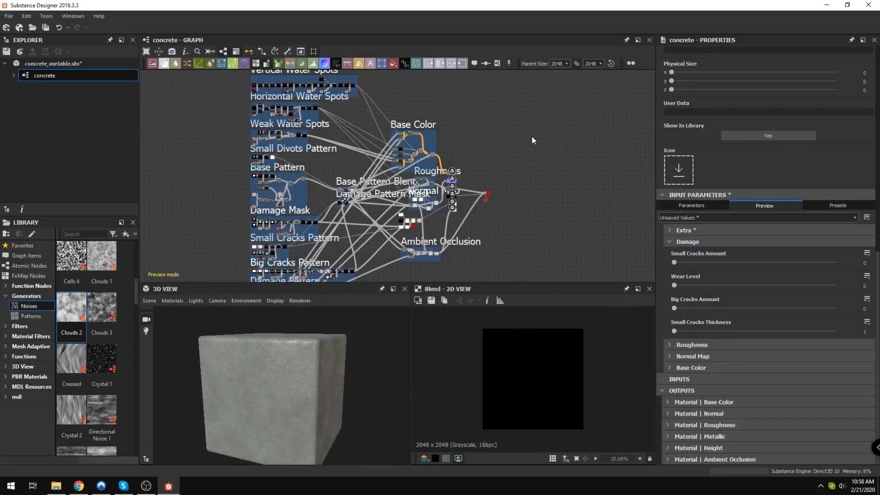
Step: Examine the connections running from the pattern and water spot frames into Base Color and Roughness
scroll(410, 144, up, 2)
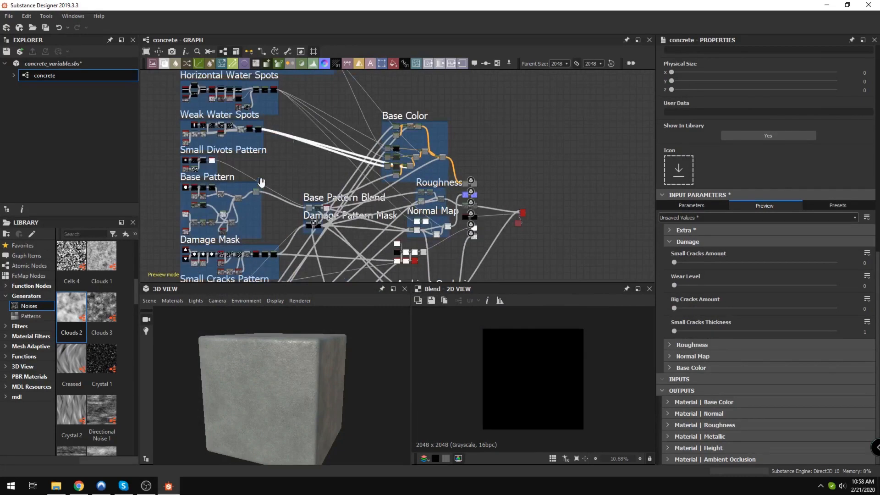
middle_drag(262, 181, 275, 134)
scroll(332, 139, up, 1)
drag(293, 127, 359, 198)
middle_drag(366, 197, 237, 261)
scroll(245, 202, up, 2)
drag(262, 83, 361, 165)
middle_drag(276, 216, 252, 125)
drag(302, 105, 374, 136)
middle_drag(504, 223, 463, 234)
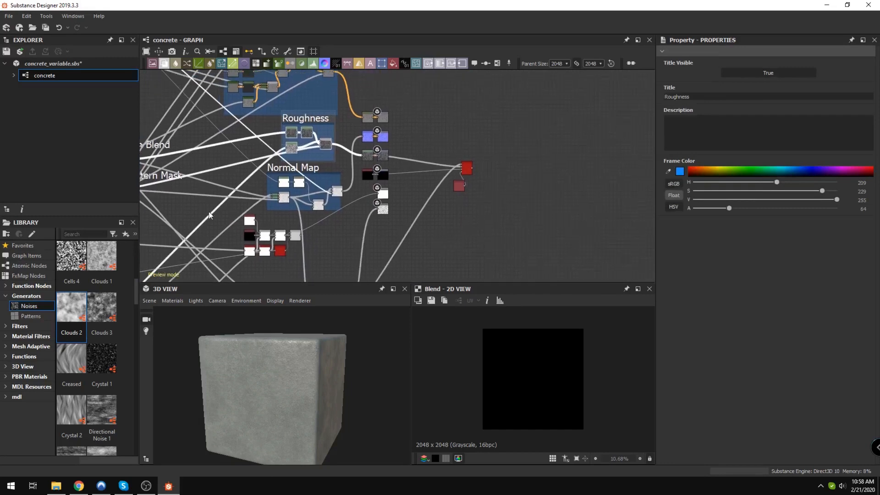
Step: Preview the RGBA Merge node and the white Uniform Color node connected to its last input
scroll(461, 156, up, 5)
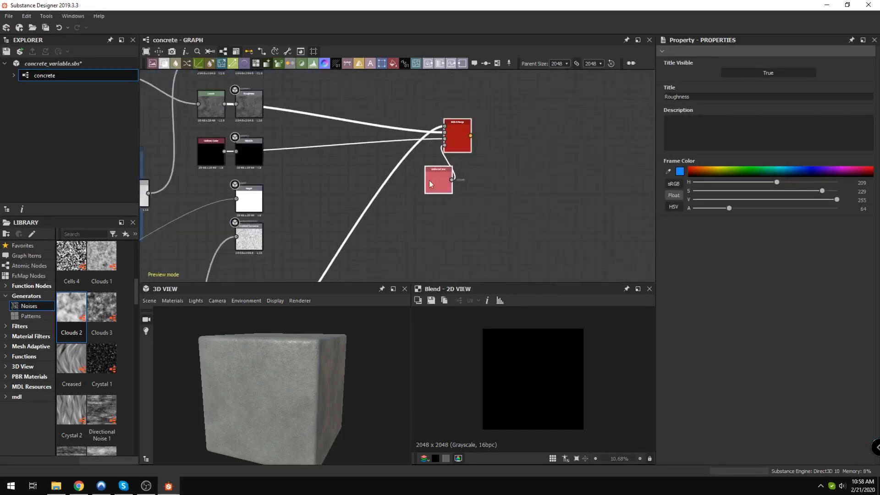
double_click(492, 112)
double_click(452, 219)
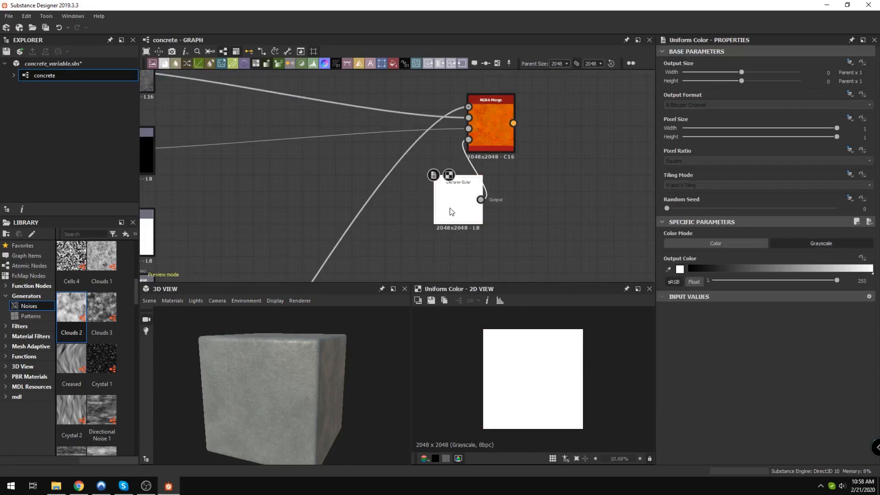
double_click(485, 125)
double_click(459, 202)
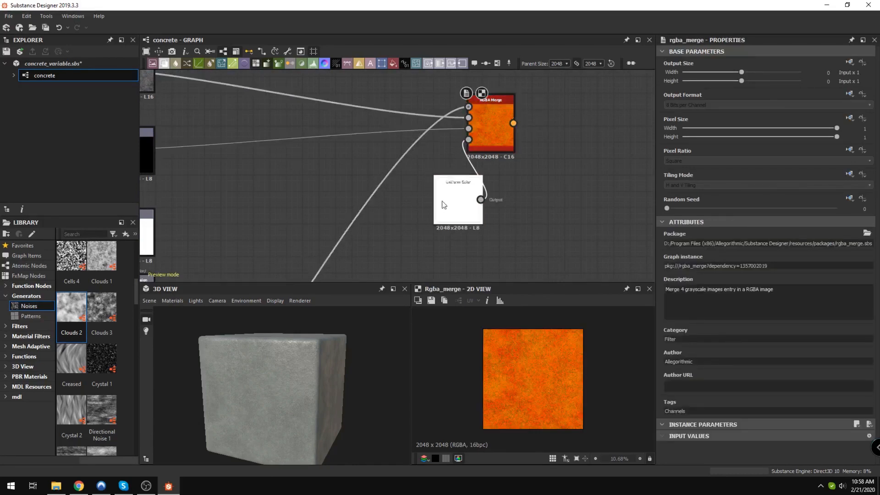
Step: Move the white Uniform Color node away from the RGBA Merge, closer to the Height output
scroll(458, 201, down, 5)
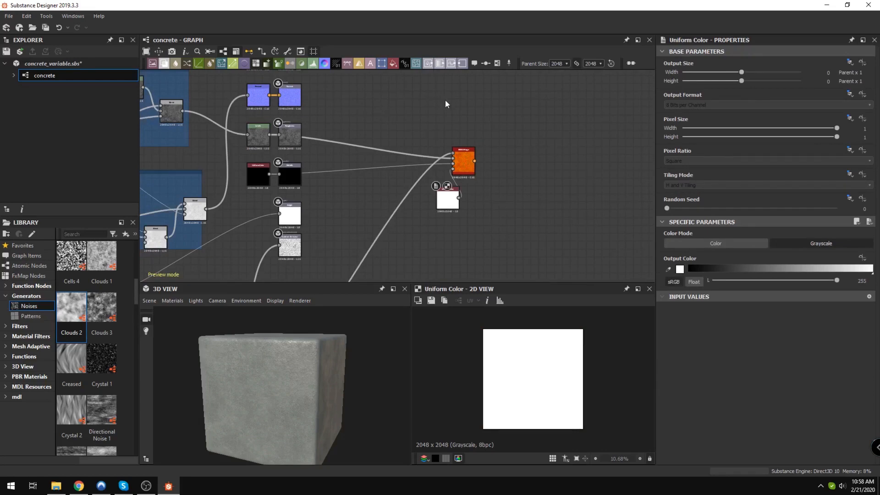
drag(448, 207, 366, 219)
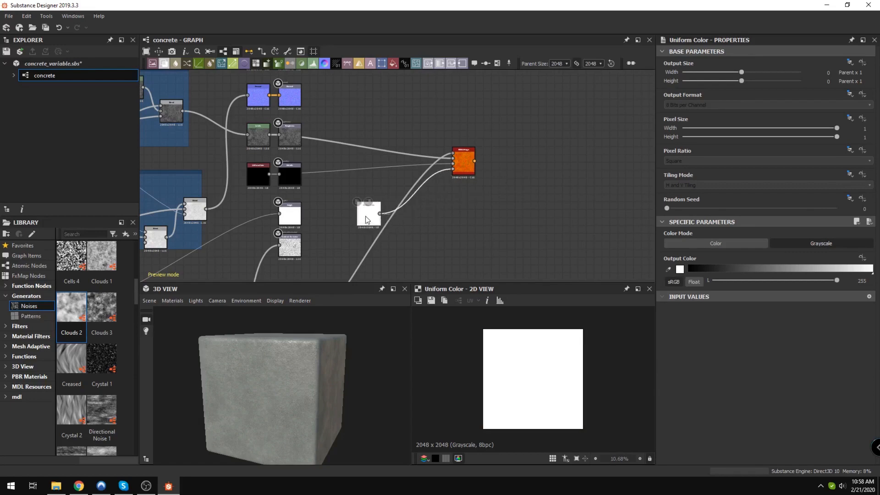
scroll(452, 188, up, 3)
click(462, 193)
scroll(462, 193, down, 3)
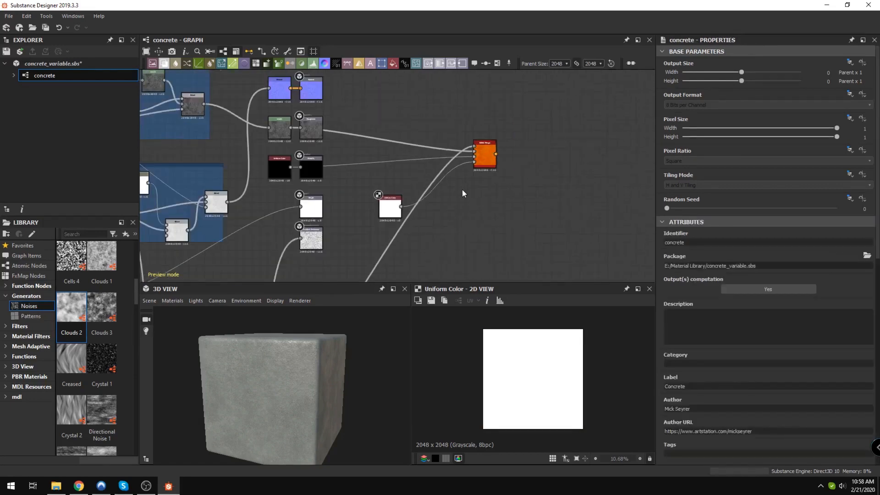
Step: Preview the Roughness, Metallic and Ambient Occlusion outputs to explain which maps are packed by the RGBA Merge
scroll(336, 177, down, 3)
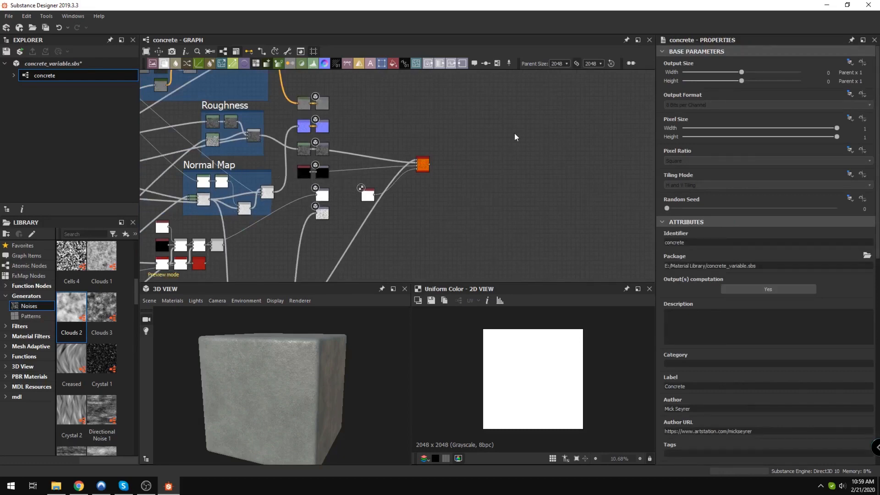
scroll(351, 155, up, 5)
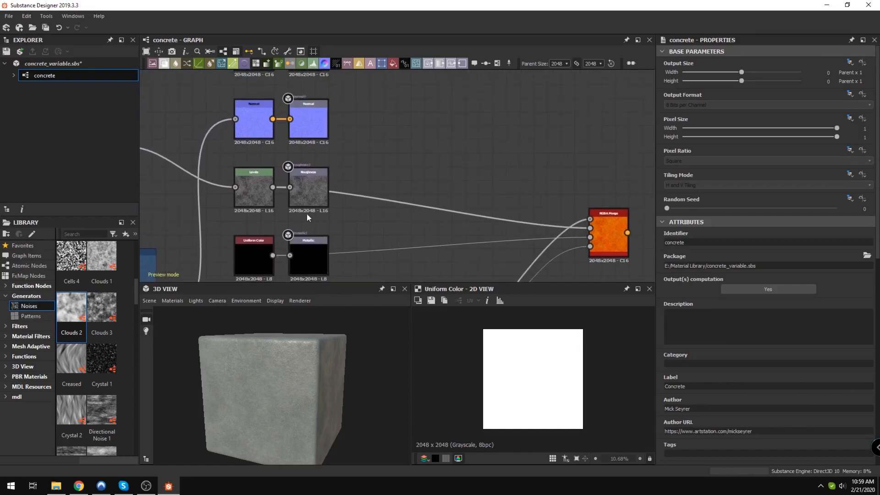
click(320, 194)
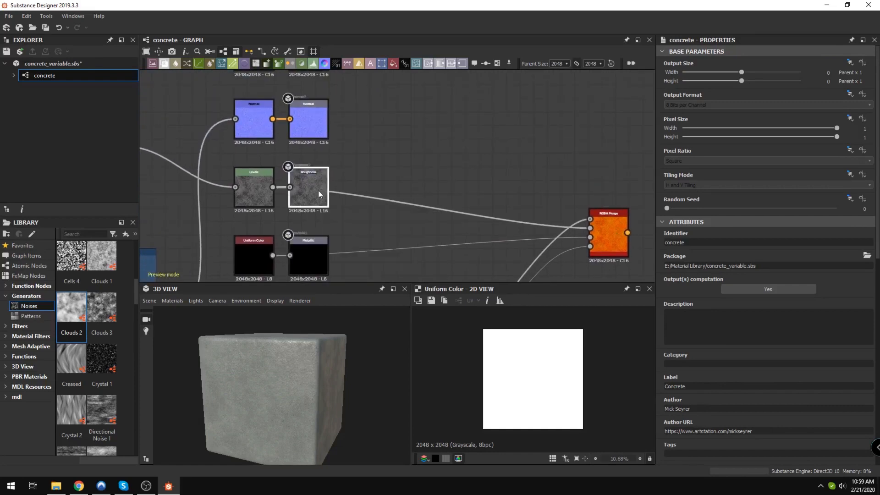
middle_drag(288, 238, 317, 151)
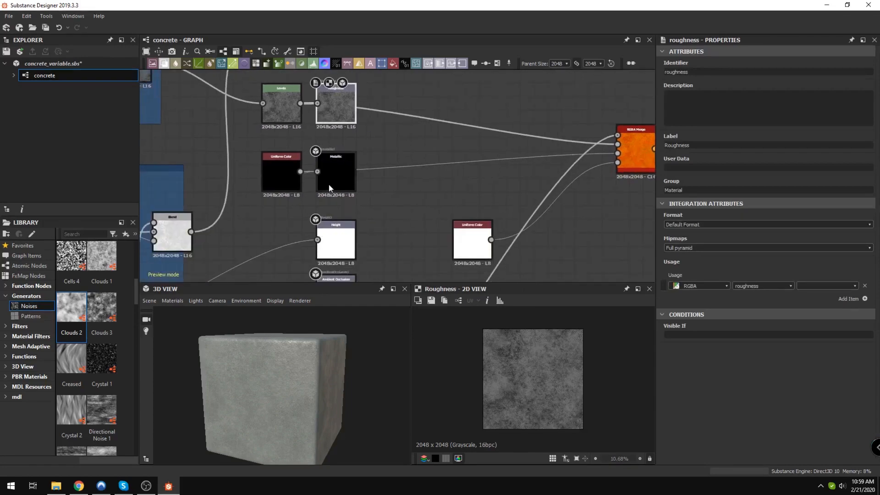
click(333, 164)
middle_drag(337, 275, 349, 219)
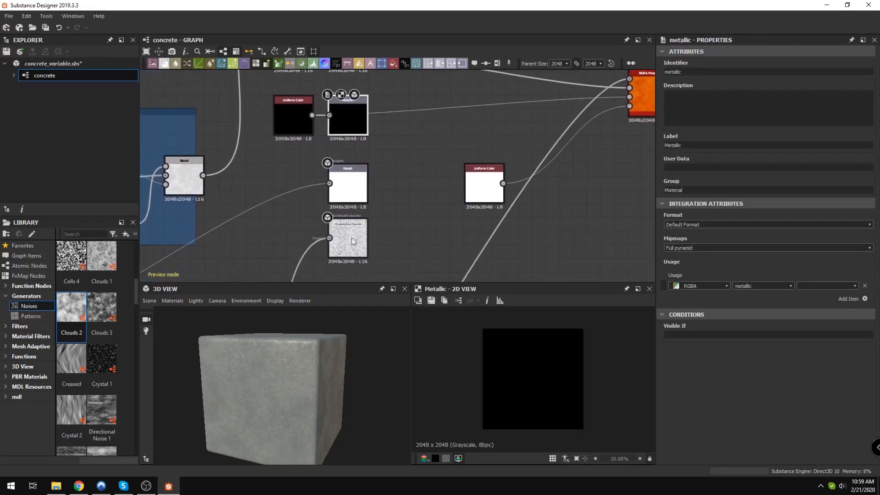
click(352, 238)
scroll(352, 239, down, 4)
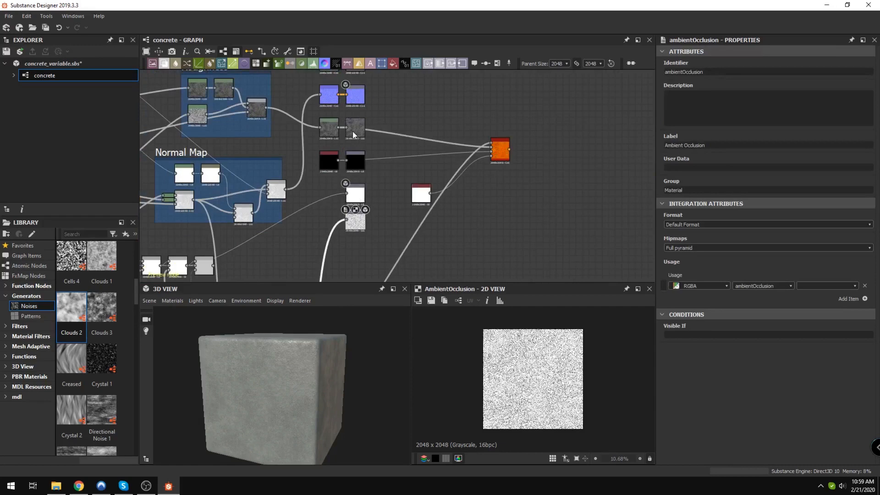
Step: Preview the packed output of the RGBA Merge node and inspect its texture up close
click(499, 149)
scroll(440, 207, down, 3)
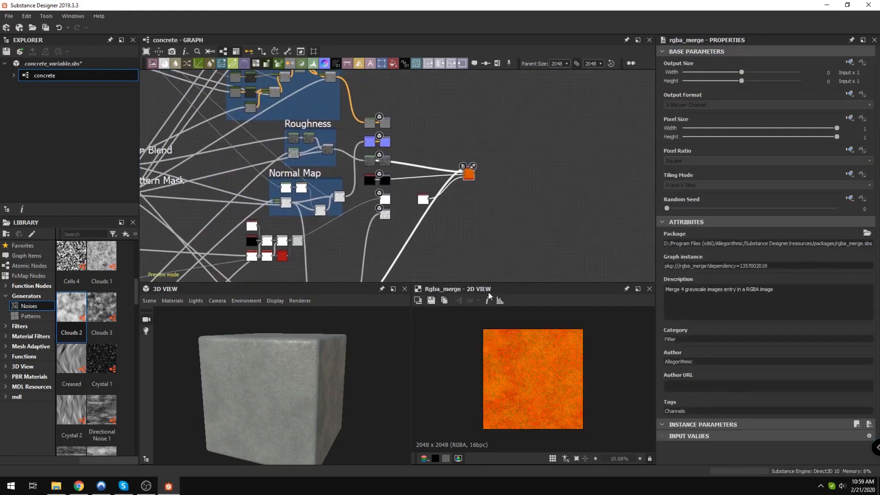
scroll(522, 389, up, 4)
scroll(523, 388, down, 3)
scroll(525, 386, up, 2)
scroll(525, 383, down, 3)
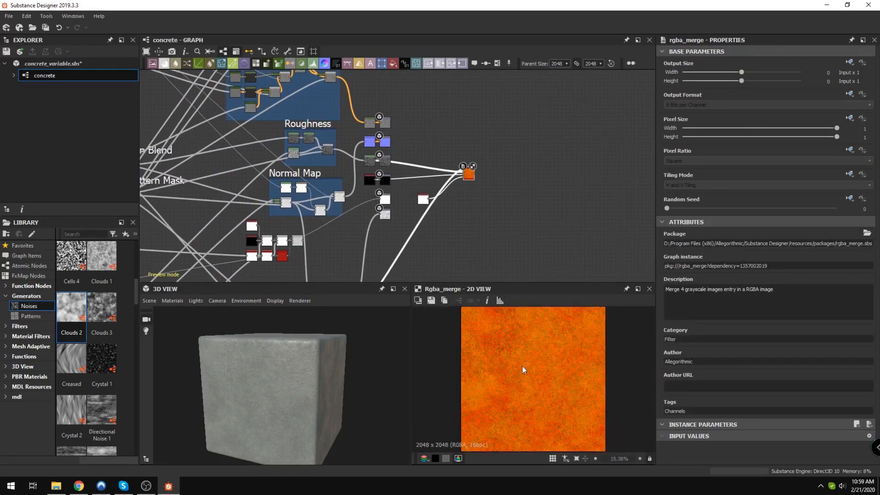
scroll(475, 145, up, 3)
scroll(534, 398, up, 1)
Step: Preview the Normal and Base Color outputs to show the color maps kept separate from the RGBA Merge
middle_drag(413, 148, 474, 252)
scroll(469, 192, up, 3)
double_click(292, 206)
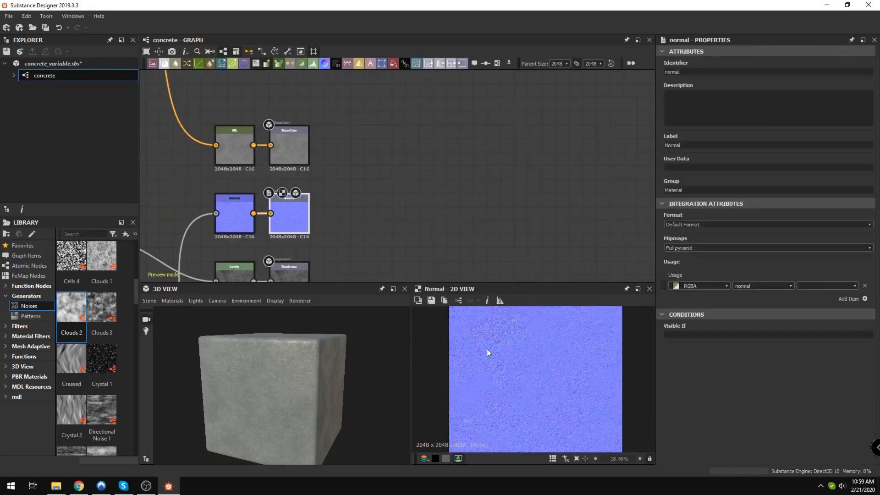
double_click(307, 149)
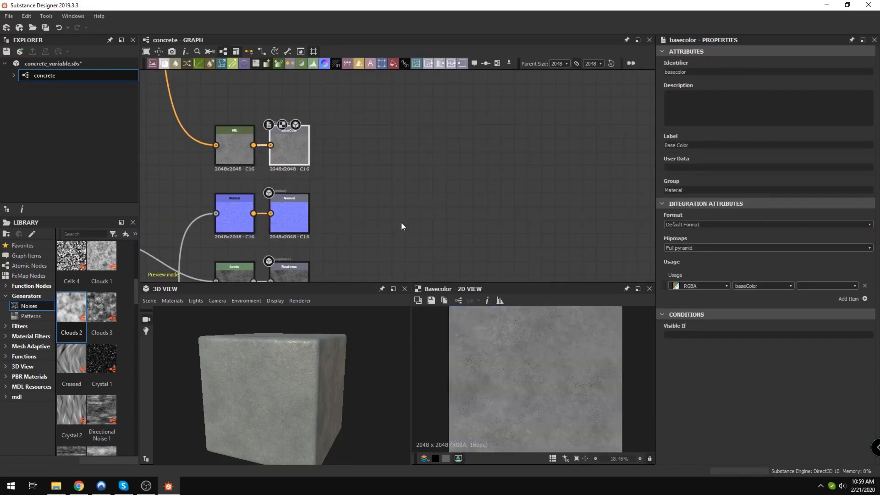
click(289, 141)
key(f)
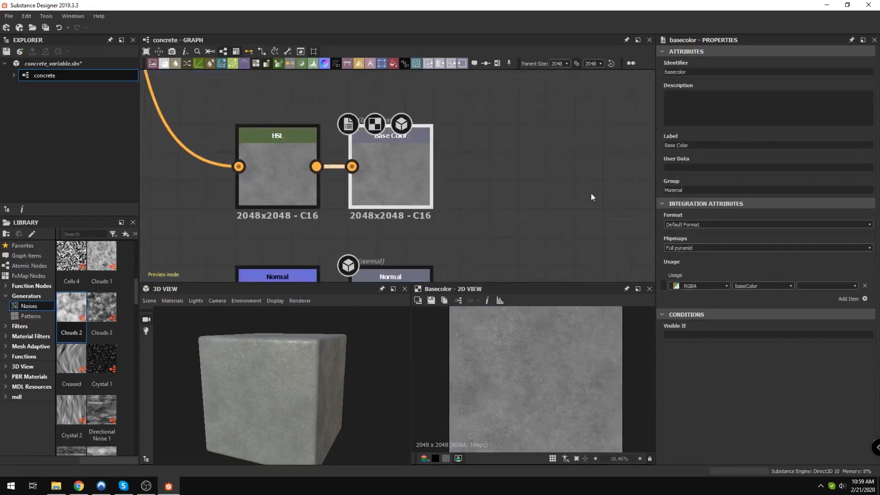
middle_drag(543, 213, 472, 117)
double_click(356, 181)
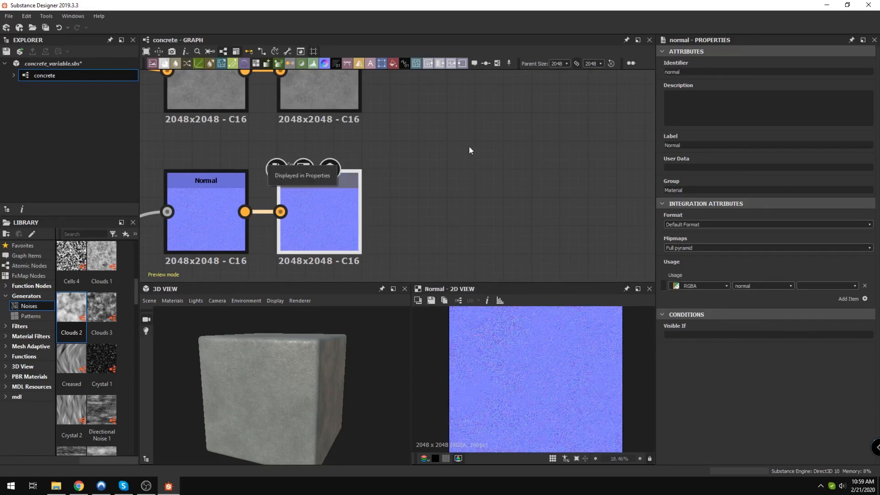
scroll(469, 146, down, 3)
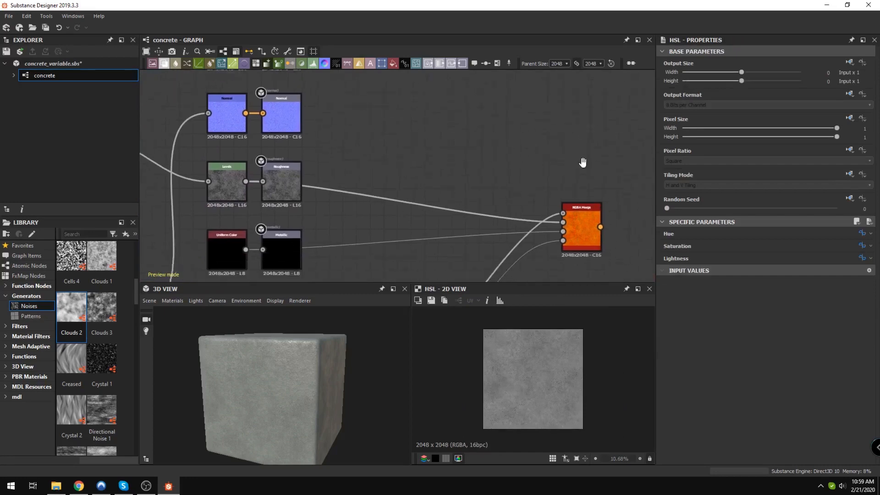
Step: Preview the HBAO ambient occlusion node and trace its connection to the R input of the RGBA Merge
middle_drag(584, 161, 570, 138)
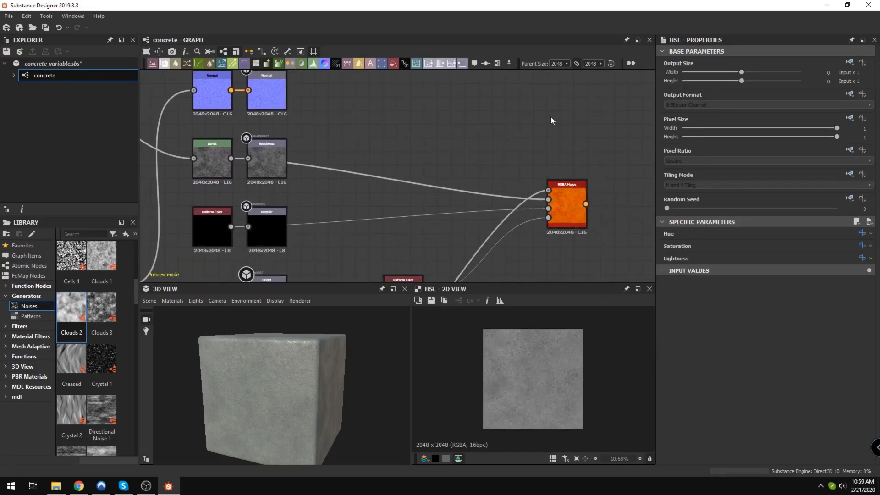
scroll(378, 144, down, 3)
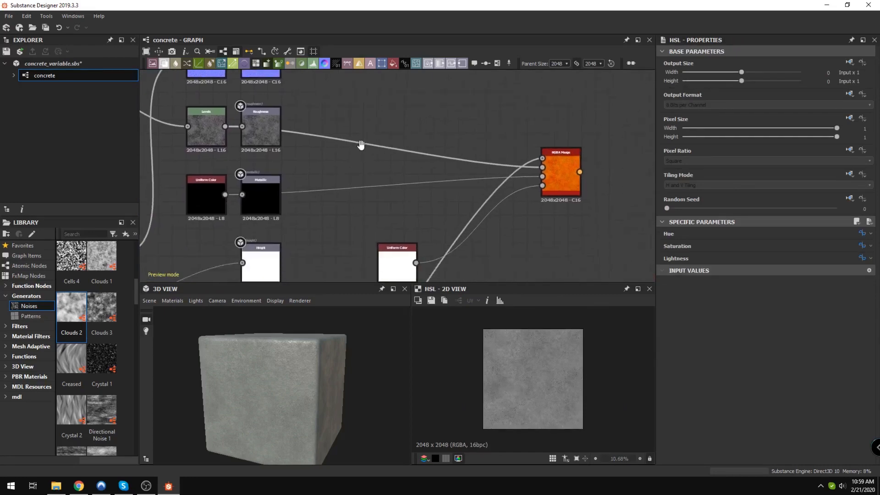
middle_drag(372, 144, 345, 261)
scroll(370, 217, up, 5)
click(369, 214)
middle_drag(376, 200, 431, 183)
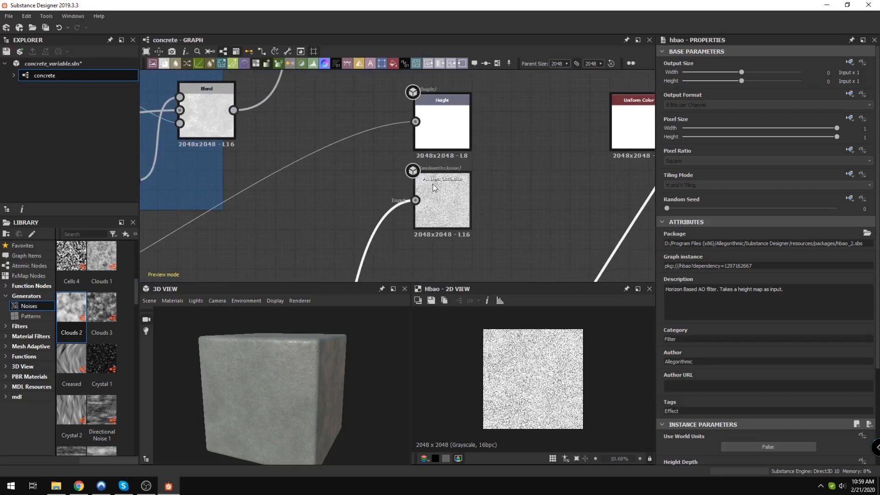
middle_drag(604, 152, 521, 163)
scroll(450, 175, up, 3)
scroll(522, 163, down, 3)
middle_drag(291, 173, 406, 163)
middle_drag(502, 148, 294, 131)
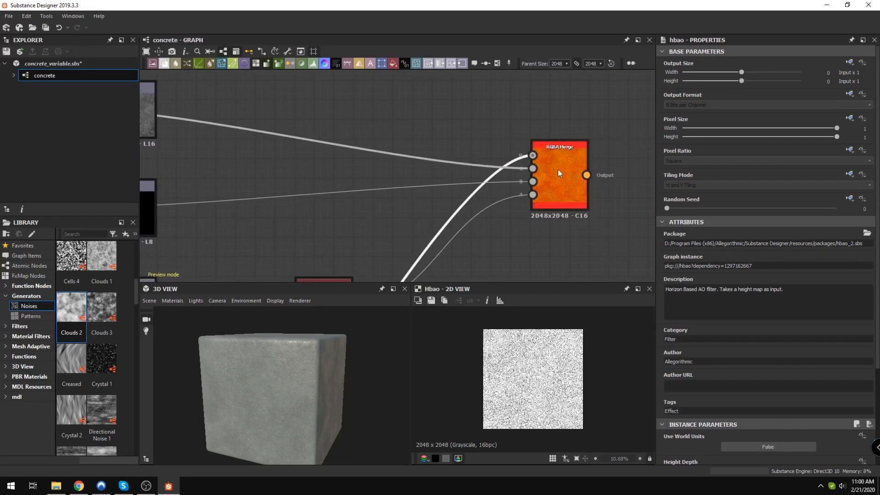
Step: Preview the black Uniform Color node behind Metallic and trace its connection to the B input of the RGBA Merge
middle_drag(316, 133, 382, 150)
click(211, 193)
middle_drag(622, 147, 415, 149)
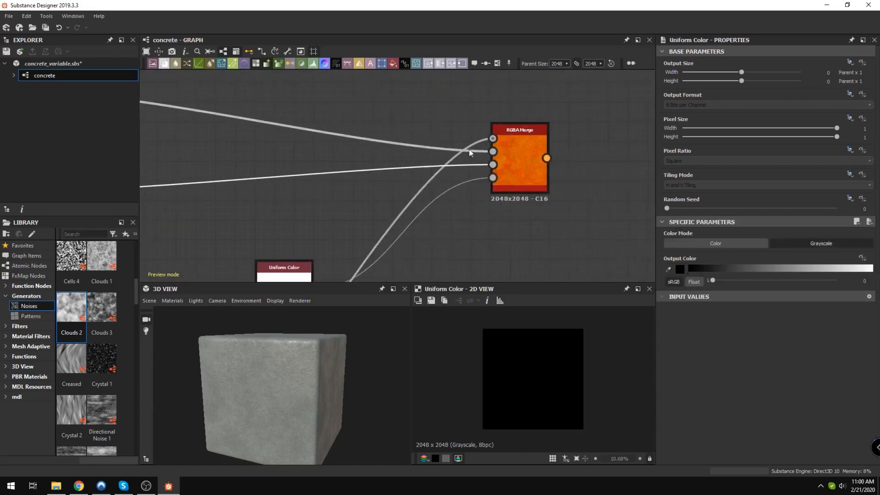
scroll(509, 152, up, 3)
click(509, 152)
scroll(486, 137, down, 3)
middle_drag(274, 164, 339, 46)
scroll(316, 144, up, 2)
click(315, 145)
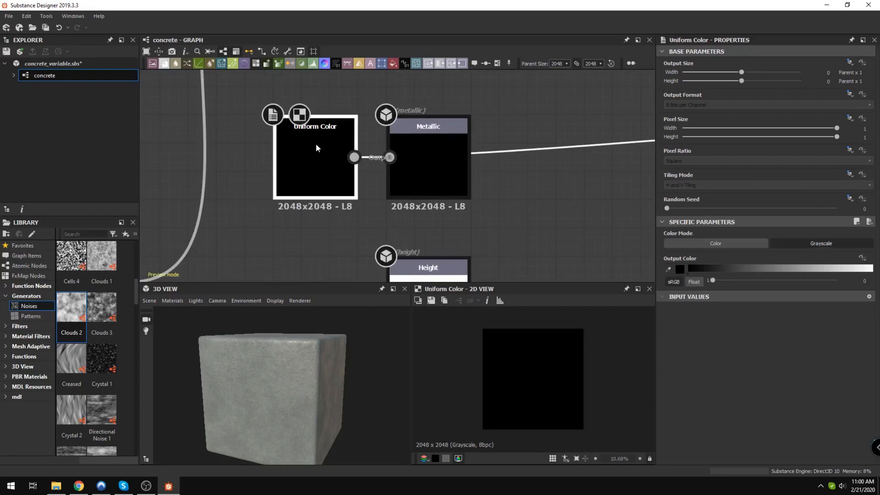
scroll(315, 144, down, 2)
middle_drag(532, 145, 316, 145)
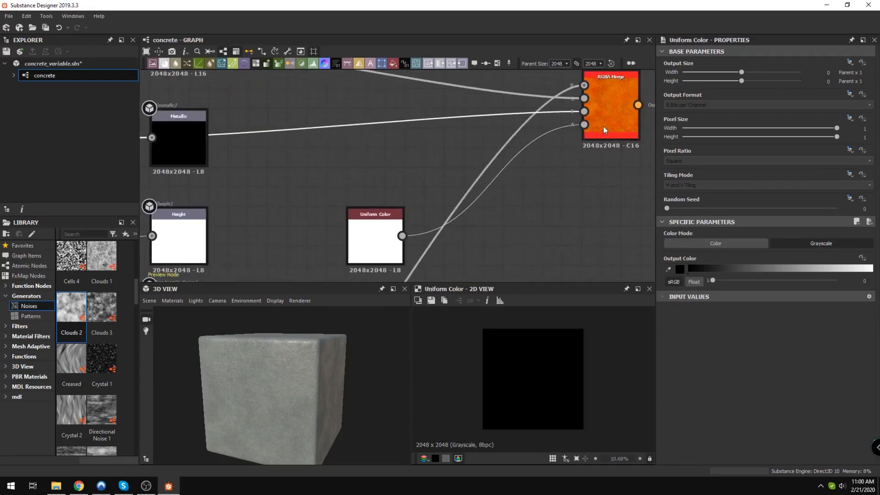
middle_drag(272, 128, 497, 165)
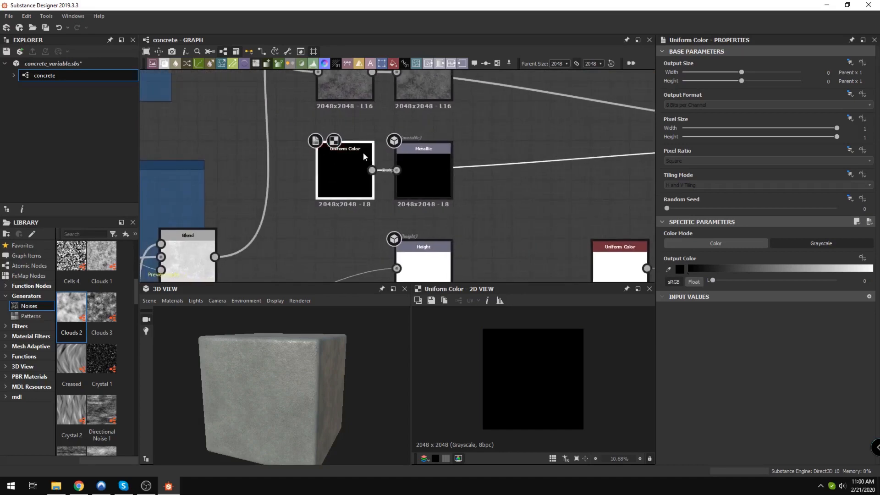
middle_drag(363, 153, 587, 151)
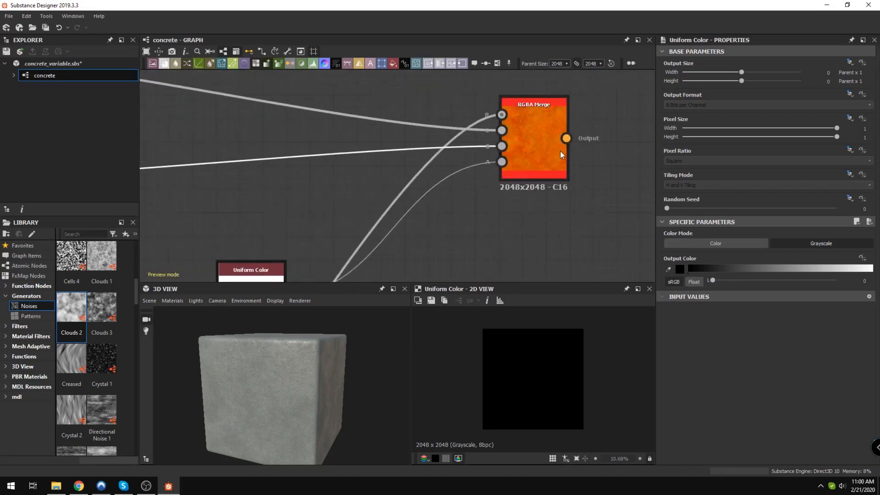
Step: Preview the RGBA Merge and the white Uniform Color node that fills its A input
click(545, 154)
middle_drag(335, 155, 381, 90)
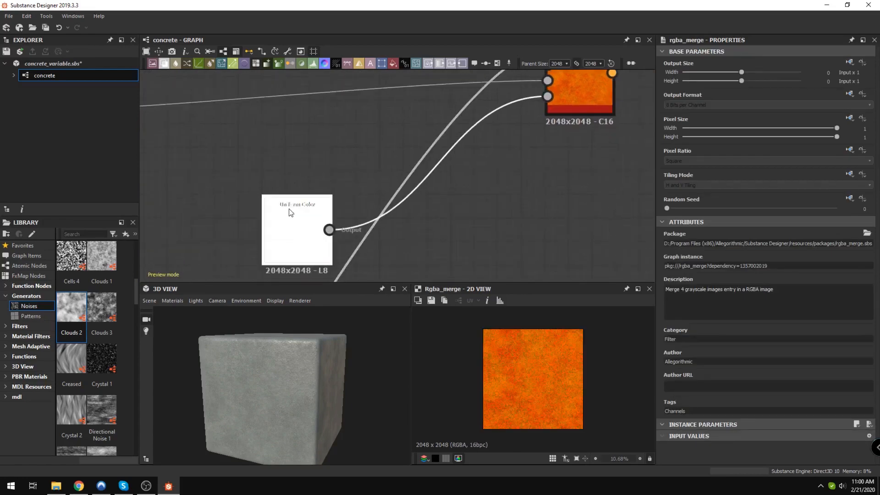
click(302, 204)
middle_drag(573, 70, 439, 172)
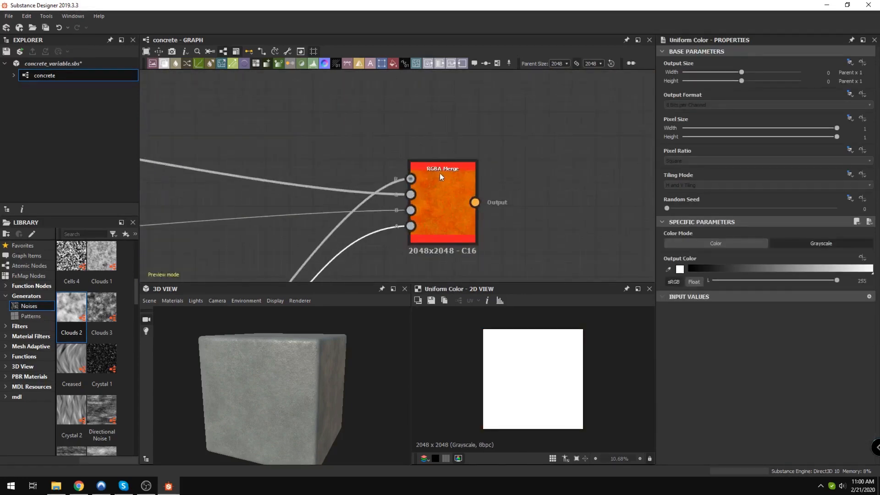
click(449, 127)
Step: Preview Base Color, Normal and the RGBA Merge in turn as the three final maps of the material
scroll(303, 135, down, 1)
middle_drag(304, 135, 345, 161)
scroll(414, 151, down, 2)
scroll(257, 136, up, 3)
click(240, 115)
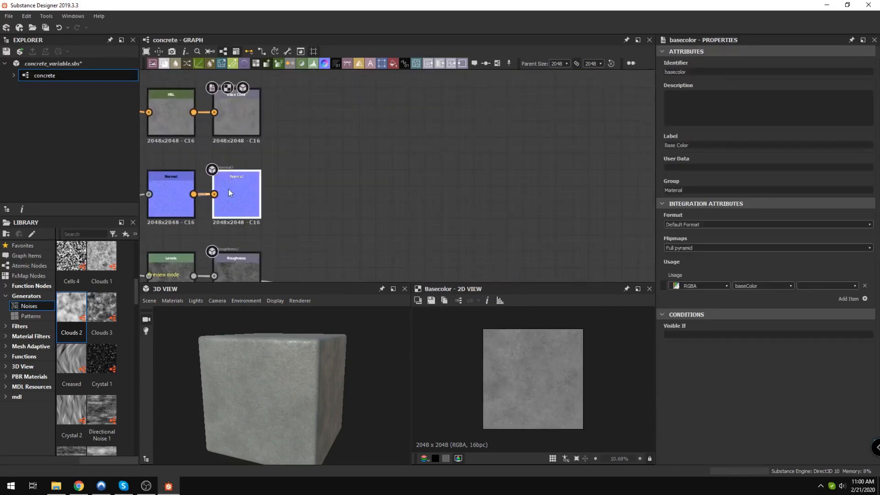
click(228, 189)
middle_drag(473, 189, 382, 97)
click(495, 242)
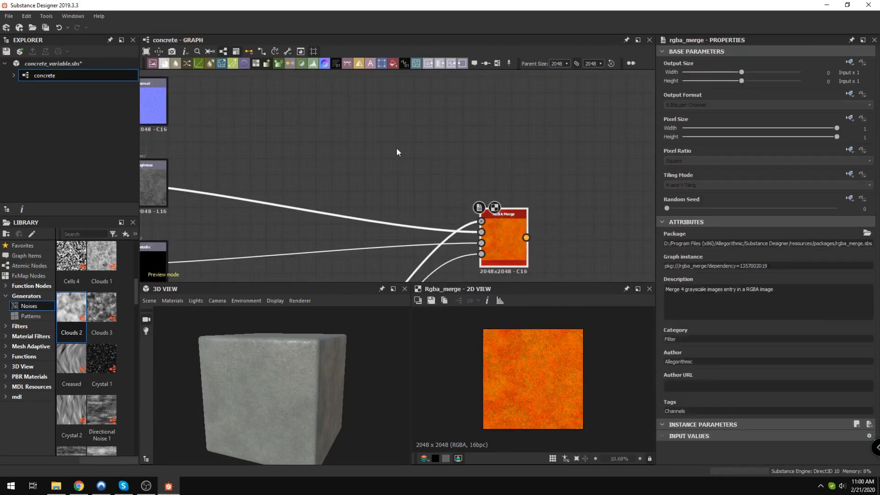
scroll(372, 145, down, 4)
drag(391, 184, 455, 158)
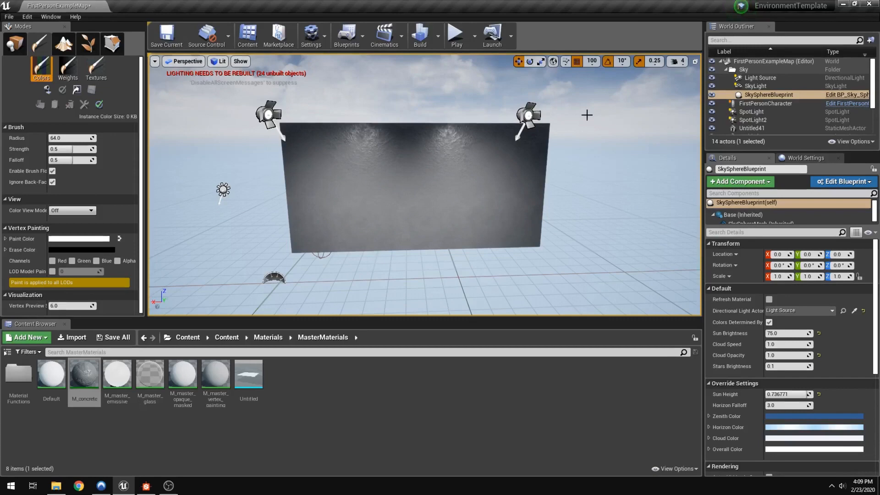
Step: Switch to the Unreal Engine level and select all eight concrete wall panels in vertex paint mode
scroll(407, 221, up, 2)
scroll(407, 220, down, 2)
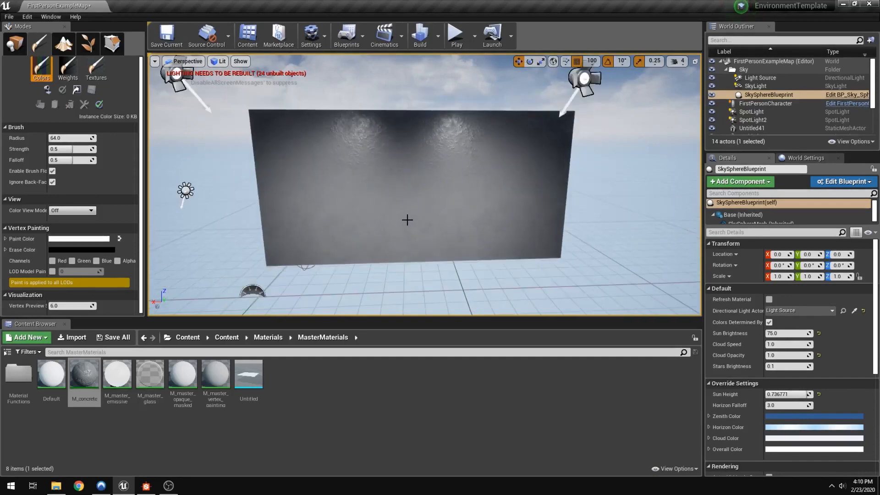
scroll(435, 193, up, 1)
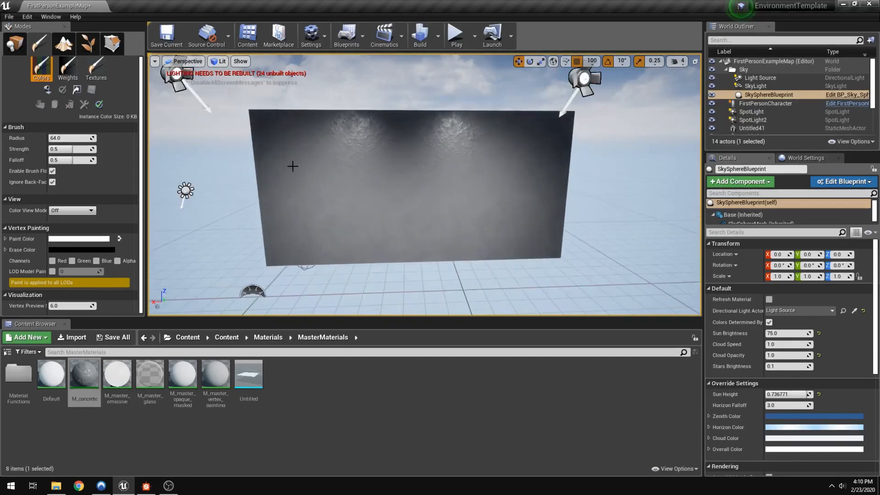
right_drag(293, 166, 367, 218)
click(402, 193)
ctrl+click(385, 184)
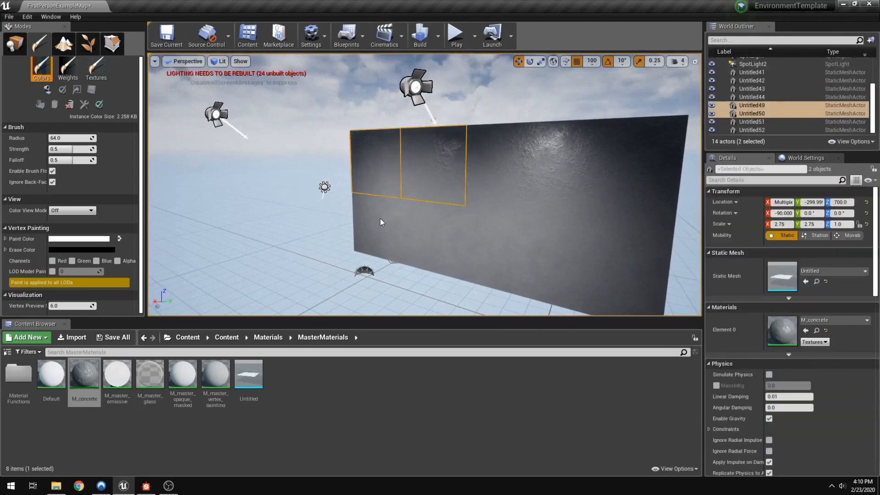
ctrl+click(392, 229)
ctrl+click(412, 224)
ctrl+click(496, 211)
ctrl+click(527, 192)
ctrl+click(597, 195)
ctrl+click(558, 232)
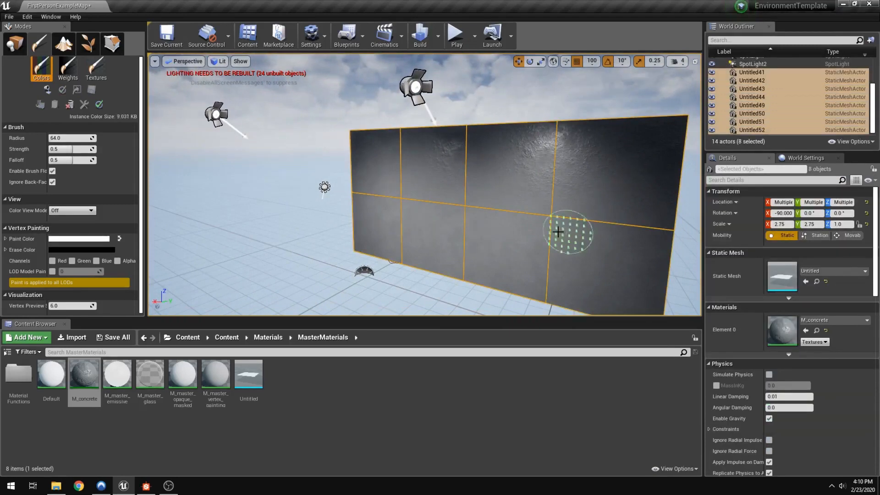
Step: Examine the concrete wall's surface and its spotlight reflections up close and from different angles
scroll(432, 193, up, 3)
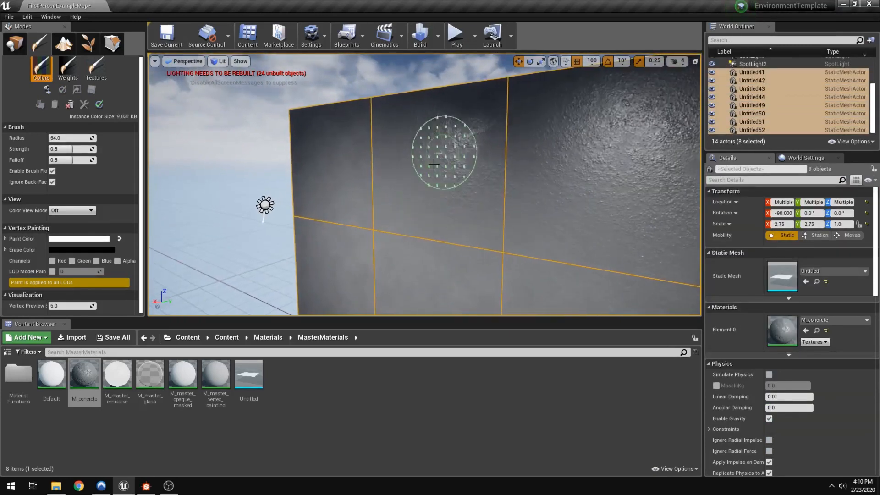
scroll(353, 147, up, 3)
scroll(425, 183, down, 3)
scroll(321, 192, up, 5)
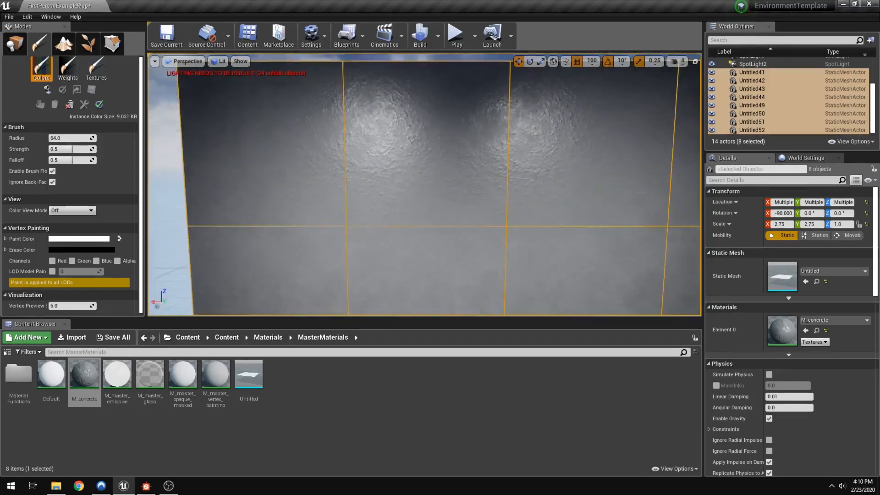
scroll(329, 235, down, 8)
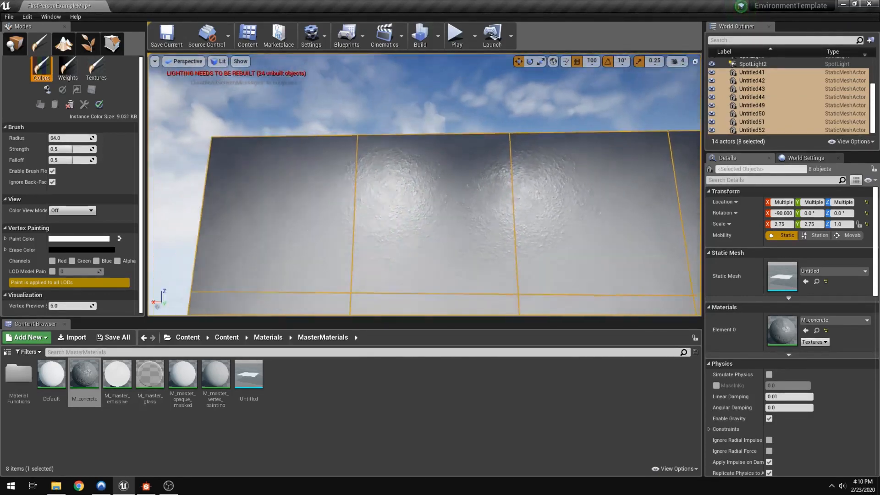
scroll(482, 225, up, 4)
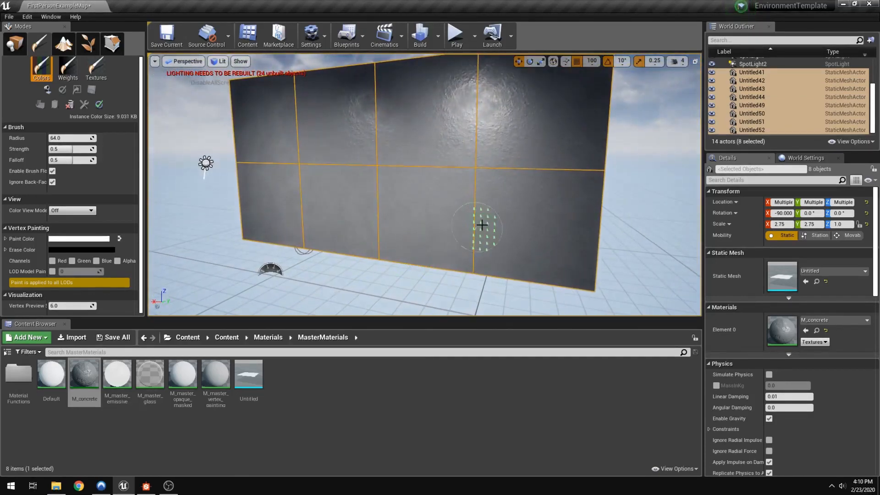
scroll(383, 165, up, 3)
right_drag(383, 165, 401, 184)
scroll(404, 188, up, 1)
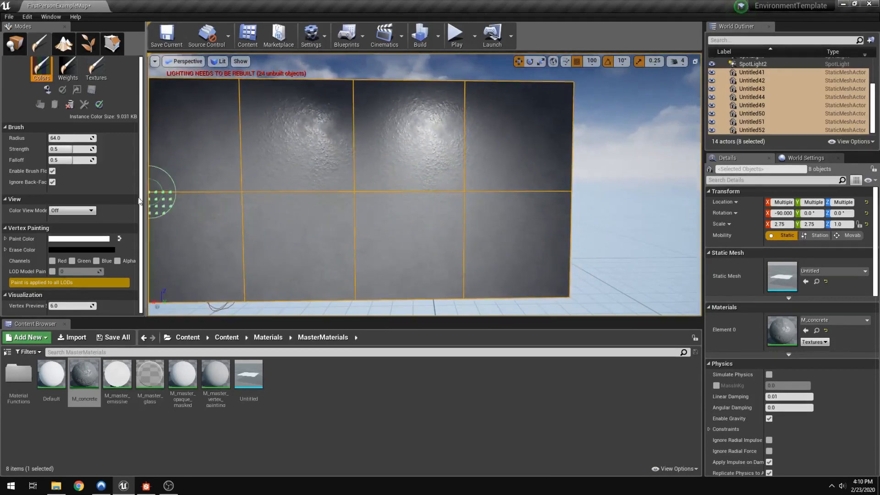
Step: Open the M_concrete material and review the Base Color, Normal and ARM textures assigned to its four layers
click(84, 397)
double_click(84, 397)
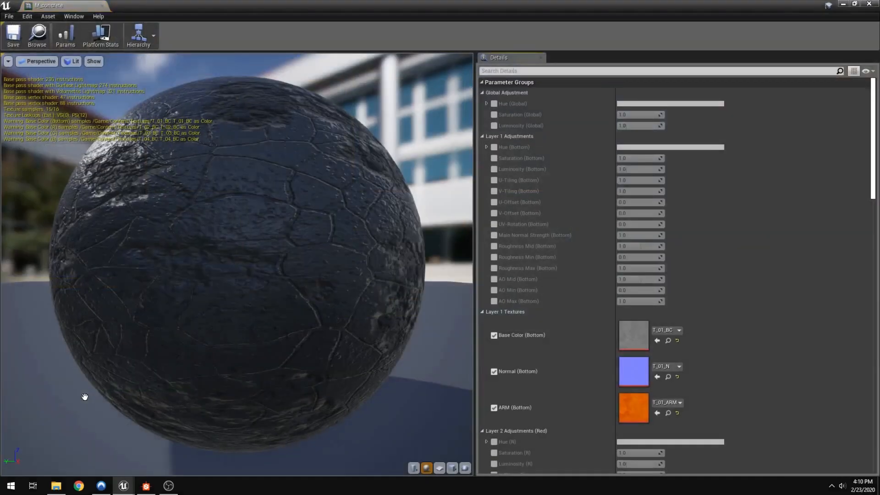
scroll(568, 298, down, 10)
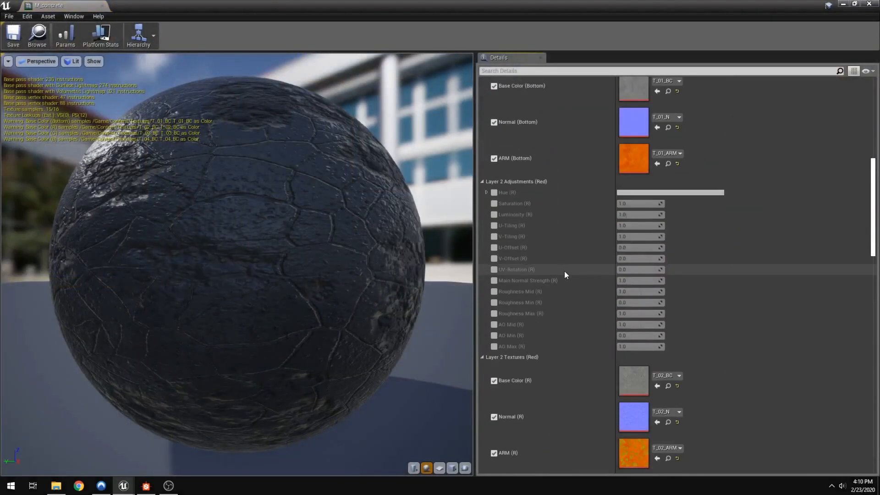
scroll(565, 274, down, 12)
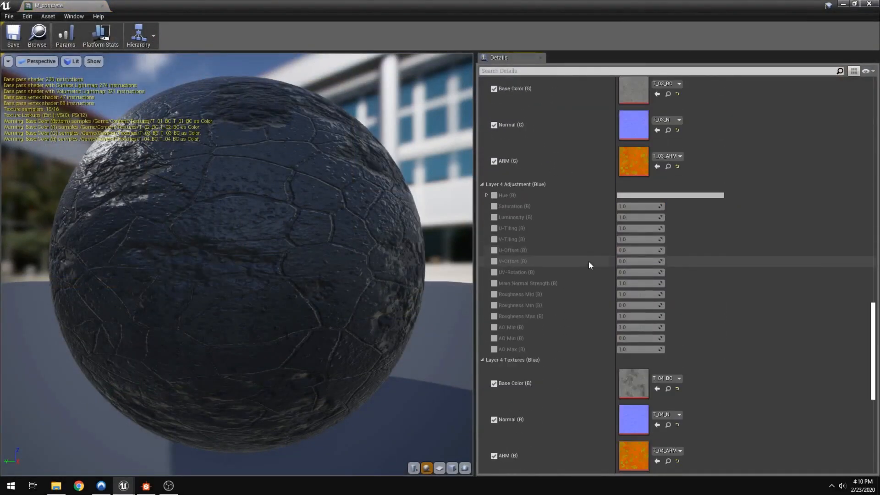
scroll(594, 260, down, 5)
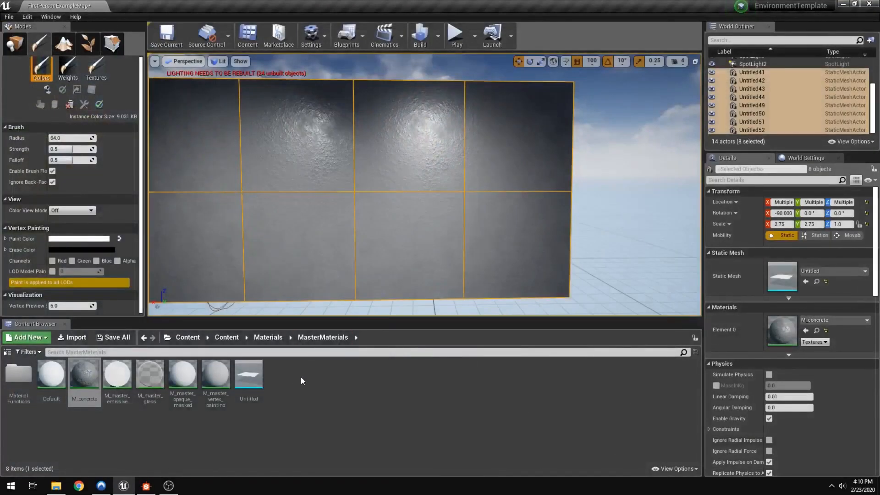
Step: Open the project's Textures folder and review the ARM, Base Color and Normal textures of the four concrete layers
click(224, 338)
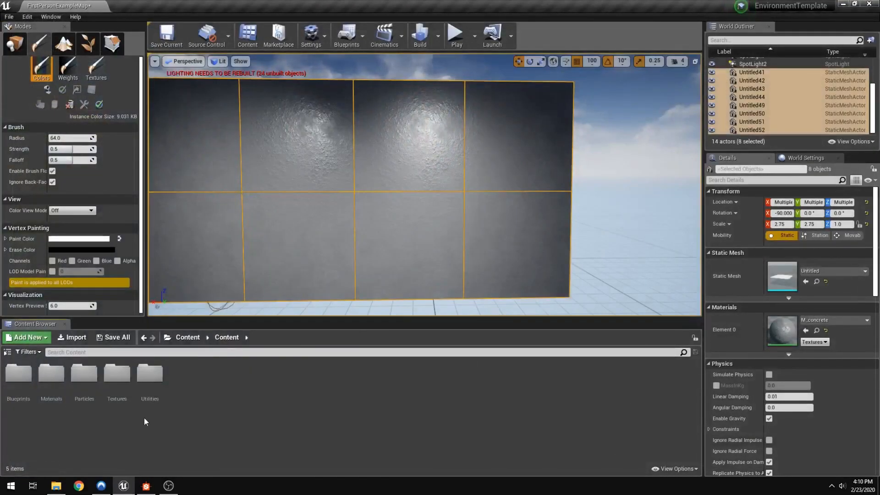
double_click(123, 396)
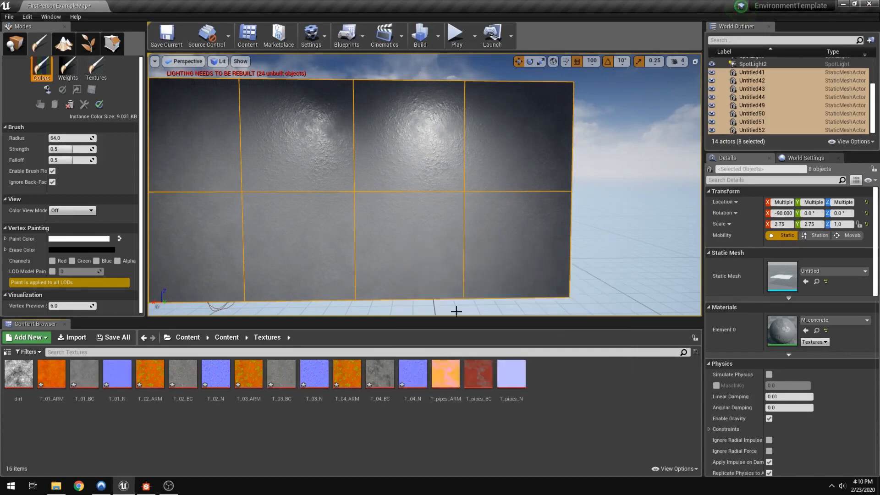
Step: Restrict vertex painting to the Red channel and set the brush strength to 0.1
mouse_move(428, 214)
right_down()
mouse_move(424, 197)
mouse_move(424, 221)
mouse_move(424, 209)
right_up()
key(s)
key(w)
key(s)
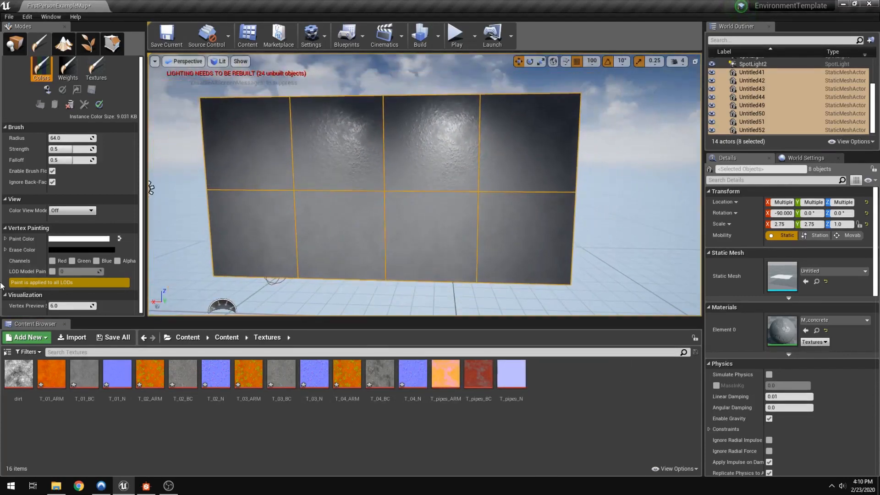
click(52, 261)
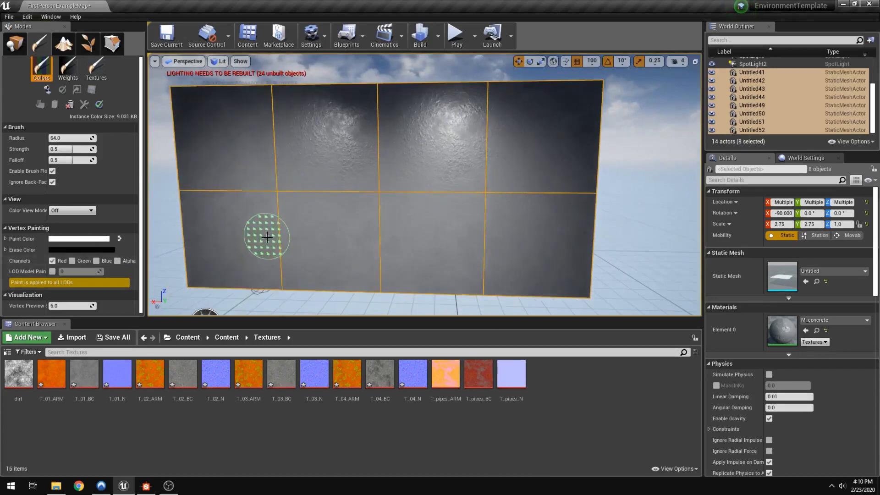
scroll(229, 211, up, 5)
click(74, 149)
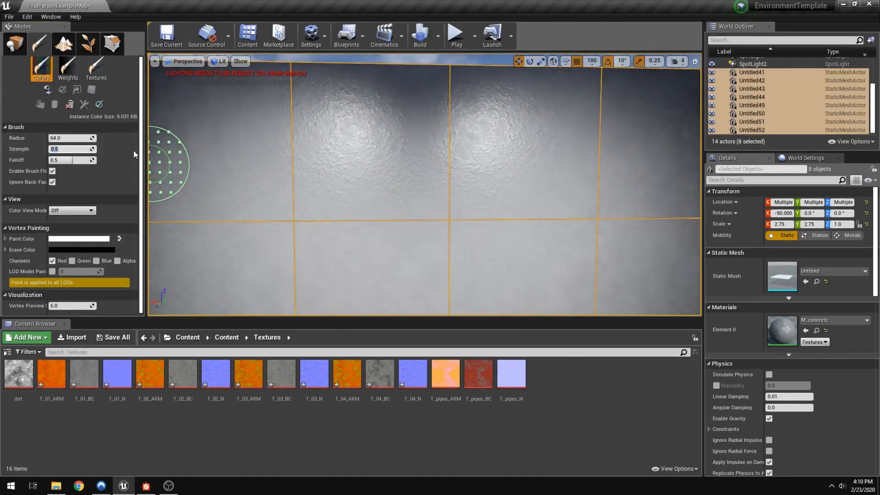
text(0.1)
key(Return)
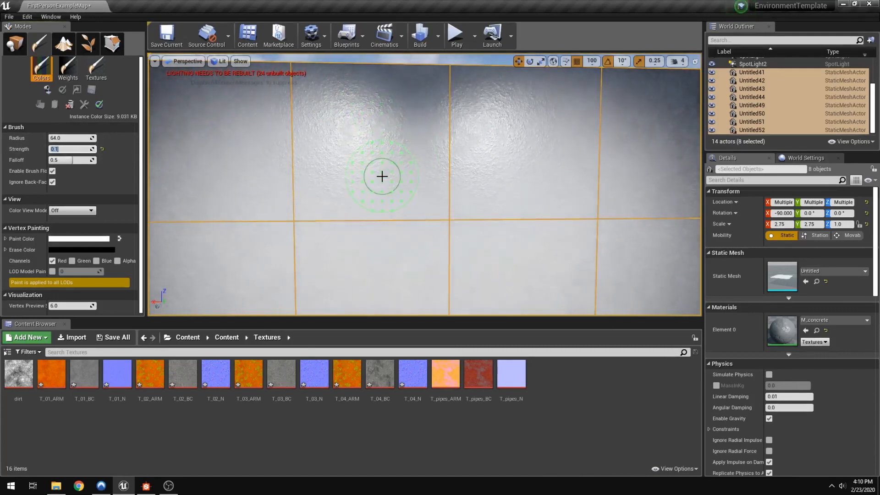
Step: Paint the red-channel concrete layer in scattered patches across the upper and lower wall panels
mouse_move(382, 136)
mouse_down()
mouse_move(354, 151)
mouse_move(387, 152)
mouse_up()
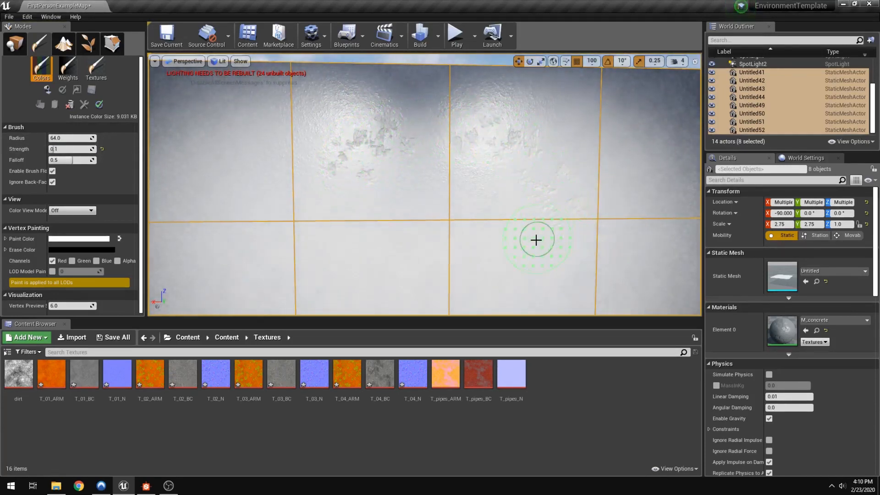
right_drag(503, 279, 514, 300)
key(s)
mouse_move(370, 263)
mouse_down()
mouse_move(270, 210)
mouse_move(229, 115)
mouse_up()
key(w)
right_drag(225, 120, 241, 97)
mouse_move(514, 170)
mouse_down()
mouse_move(569, 182)
mouse_move(525, 267)
mouse_up()
right_drag(523, 267, 531, 293)
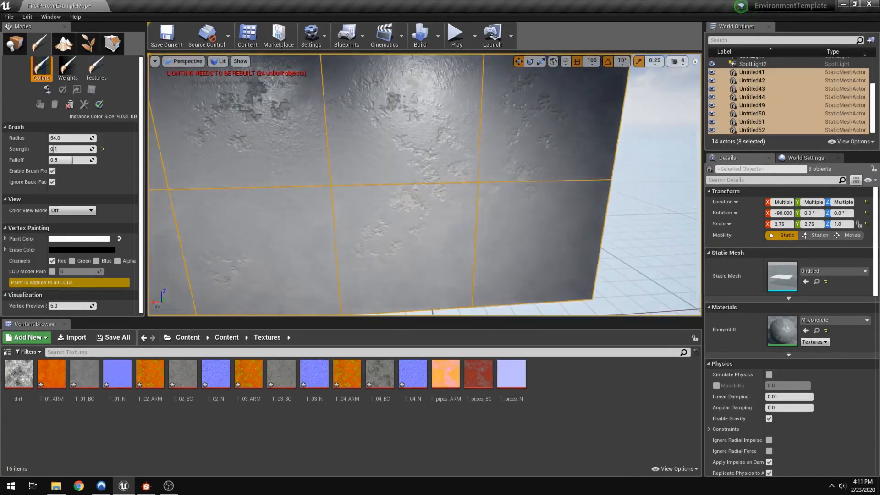
mouse_move(495, 257)
mouse_down()
mouse_move(485, 273)
mouse_move(501, 268)
mouse_up()
key(s)
mouse_move(381, 266)
right_down()
mouse_move(355, 267)
mouse_move(376, 252)
right_up()
mouse_move(362, 227)
mouse_down()
mouse_move(334, 253)
mouse_move(354, 277)
mouse_up()
mouse_move(428, 215)
right_down()
mouse_move(459, 216)
mouse_move(452, 257)
mouse_move(453, 218)
right_up()
key(w)
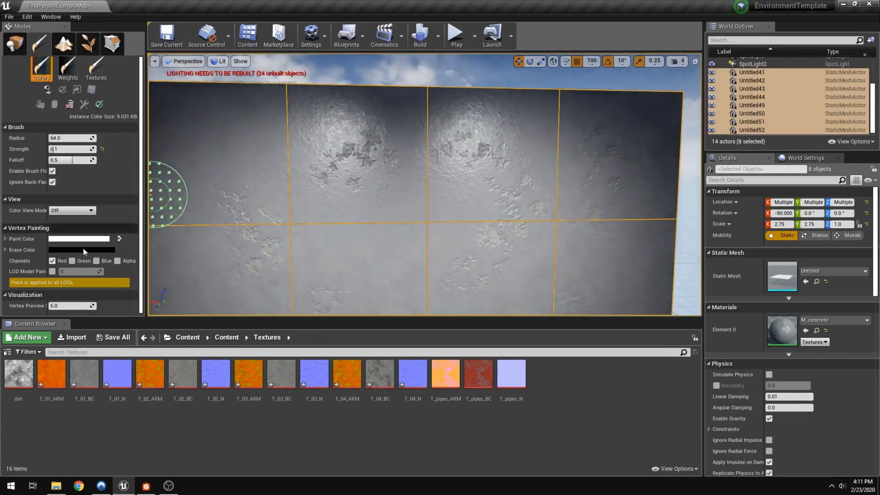
Step: Switch vertex painting to the Green channel only and paint that layer around the chipped patches on the wall
click(52, 261)
click(72, 261)
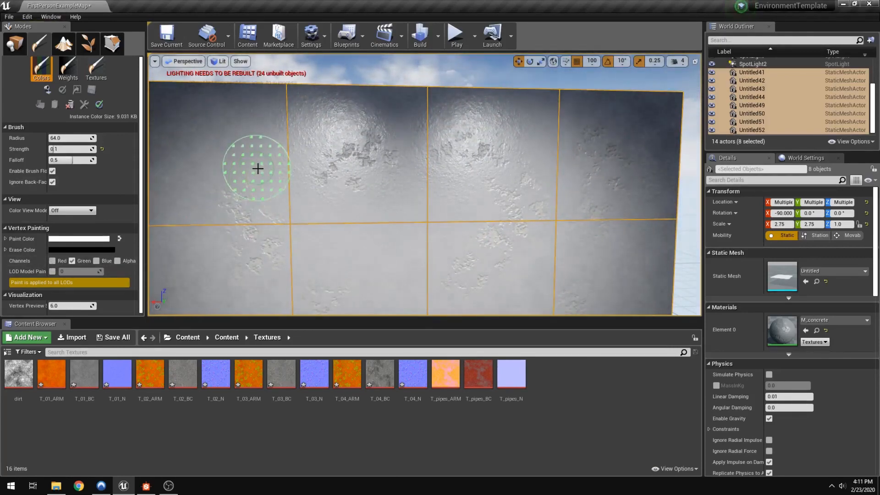
key(w)
mouse_move(393, 239)
right_down()
mouse_move(394, 259)
mouse_move(357, 224)
mouse_move(362, 236)
mouse_move(380, 240)
mouse_move(357, 218)
right_up()
key(w)
key(s)
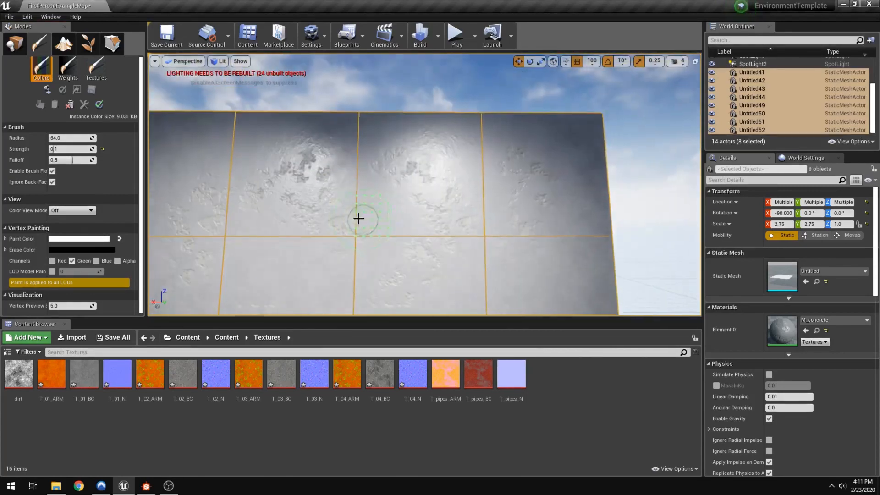
scroll(400, 269, down, 3)
scroll(401, 269, down, 1)
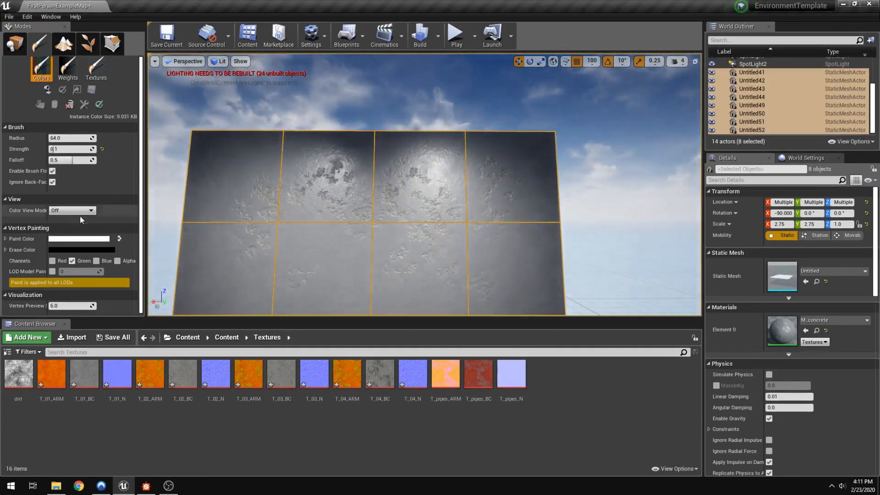
Step: Switch vertex painting to the Blue channel only and paint that layer over and around the damaged areas of the wall
click(73, 261)
click(96, 262)
right_drag(192, 248, 213, 266)
key(a)
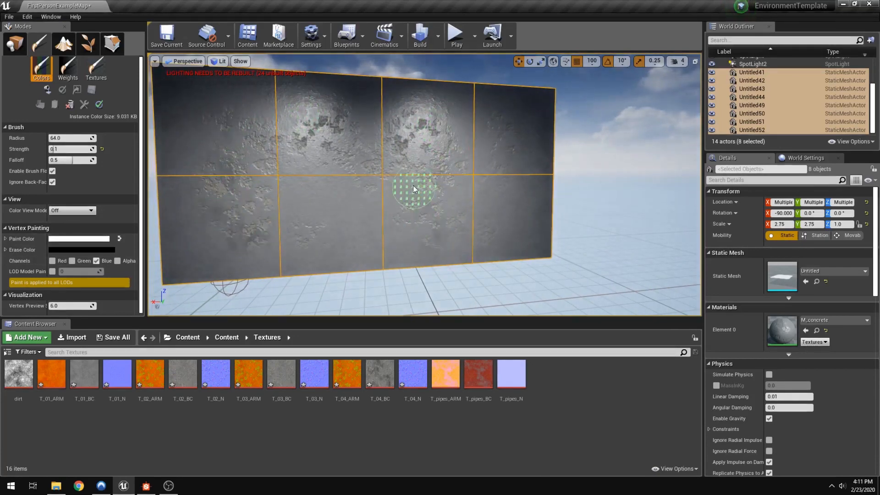
right_drag(439, 253, 394, 255)
key(d)
right_drag(438, 252, 438, 280)
scroll(438, 252, up, 2)
scroll(428, 249, down, 3)
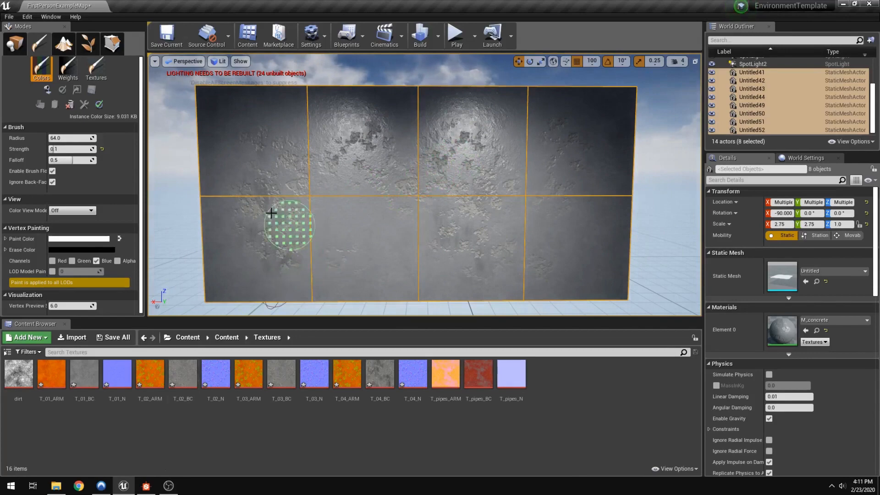
Step: Select a two-by-two block of wall panels in placement mode and duplicate it in front of the wall
click(11, 47)
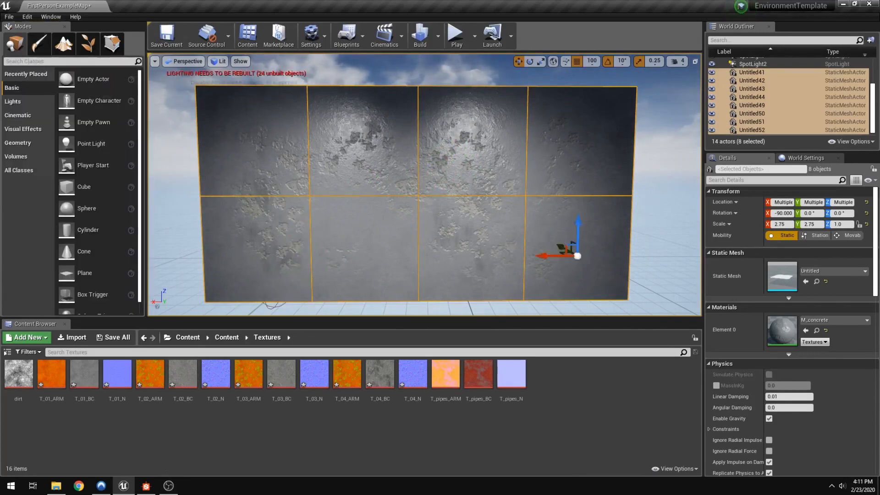
click(177, 207)
right_drag(229, 218, 282, 224)
click(232, 222)
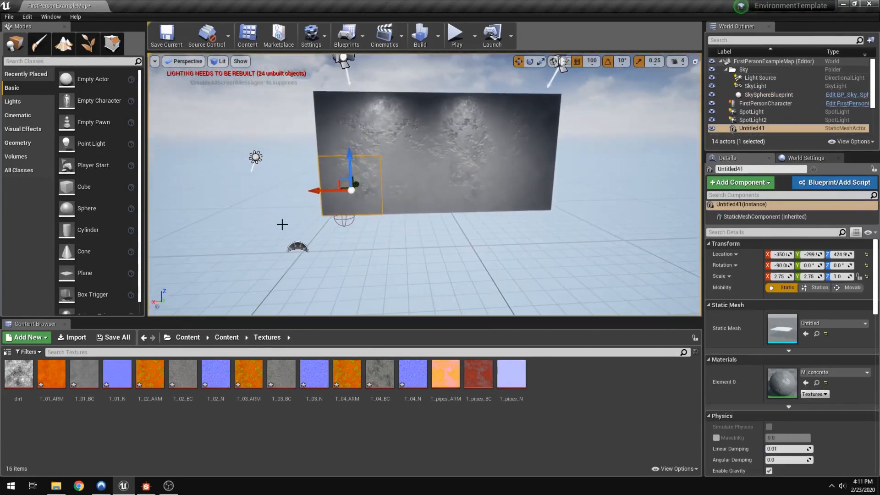
ctrl+click(413, 178)
ctrl+click(406, 134)
ctrl+click(350, 138)
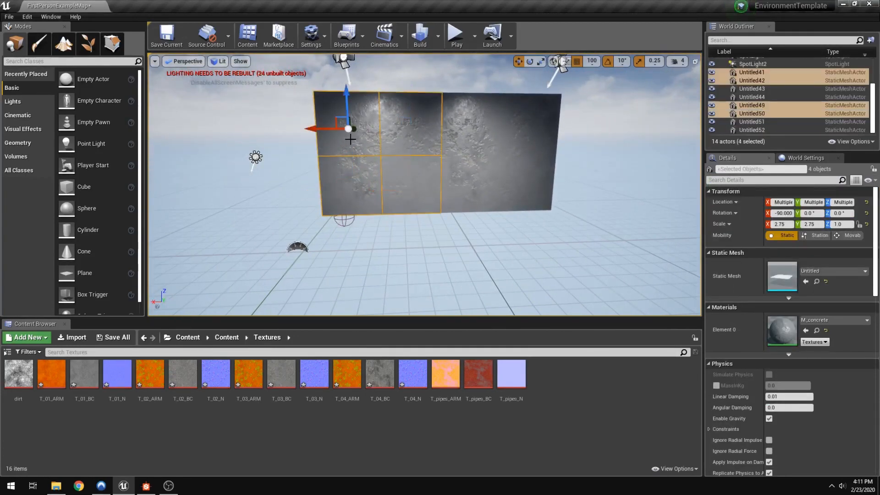
alt+drag(316, 129, 401, 139)
right_drag(388, 147, 389, 148)
Step: Enable the Red, Green and Blue channels, set the paint color to black and paint the damage off the duplicated panels
click(39, 43)
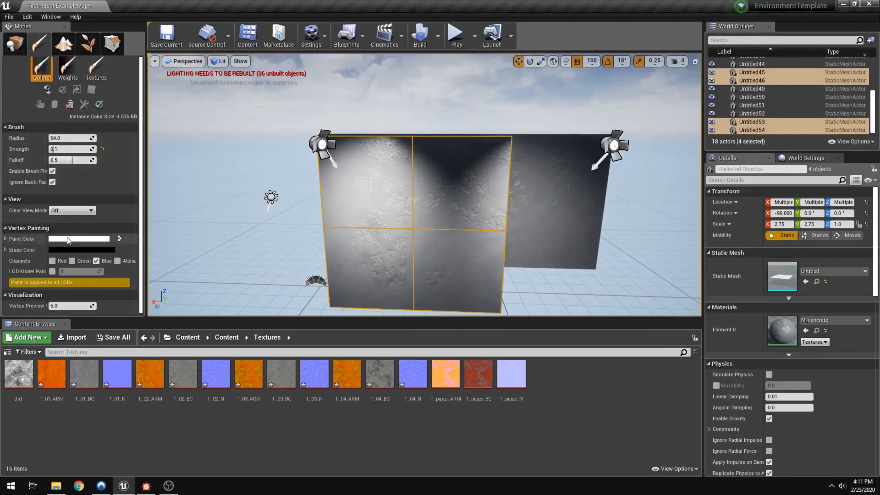
click(52, 260)
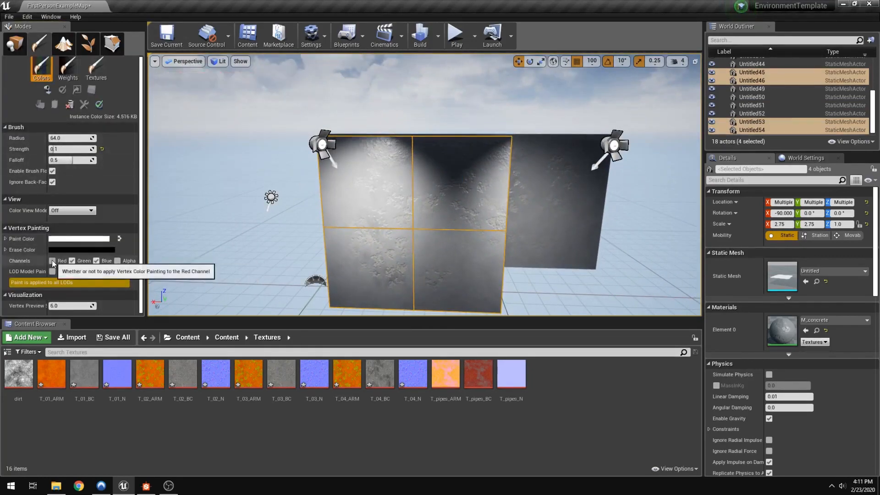
click(79, 239)
drag(197, 313, 197, 353)
click(203, 452)
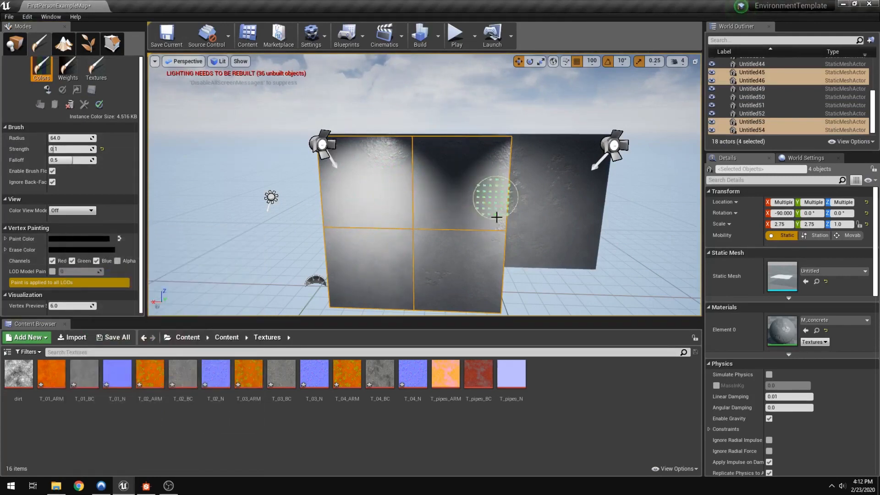
right_drag(350, 265, 350, 265)
right_drag(186, 137, 159, 210)
right_drag(345, 294, 344, 294)
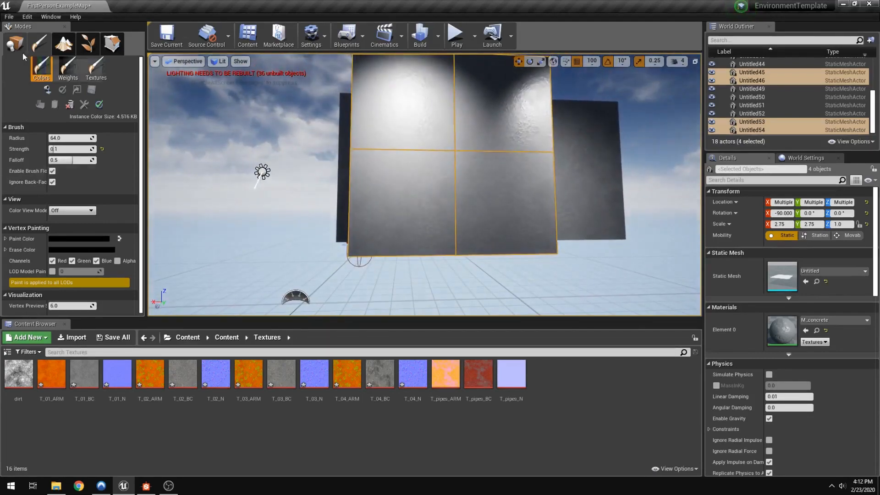
Step: Delete the four duplicated panels in placement mode and inspect the painted wall behind them
key(shift+1)
key(Delete)
right_drag(424, 185, 425, 185)
right_drag(392, 212, 392, 212)
scroll(396, 219, up, 3)
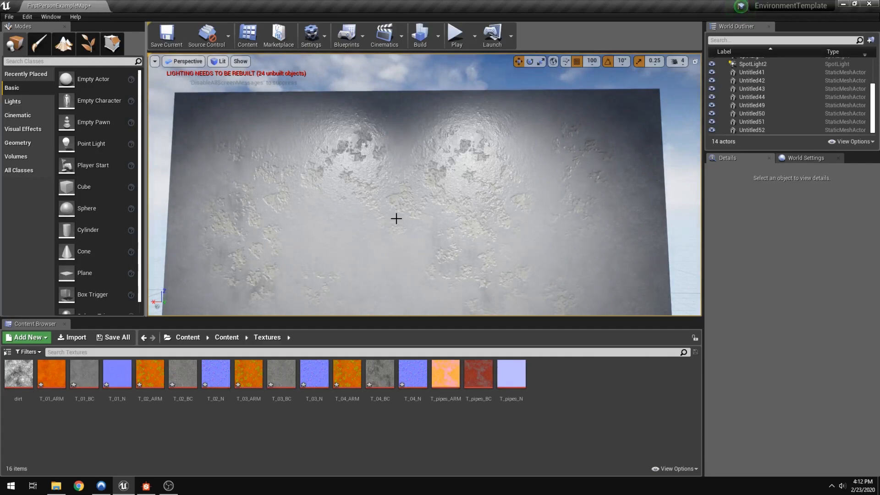
right_drag(396, 219, 326, 312)
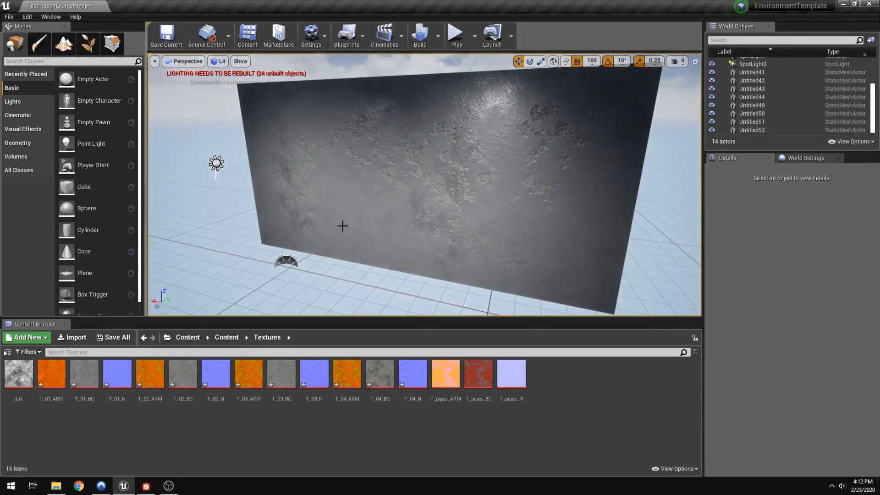
scroll(330, 218, up, 5)
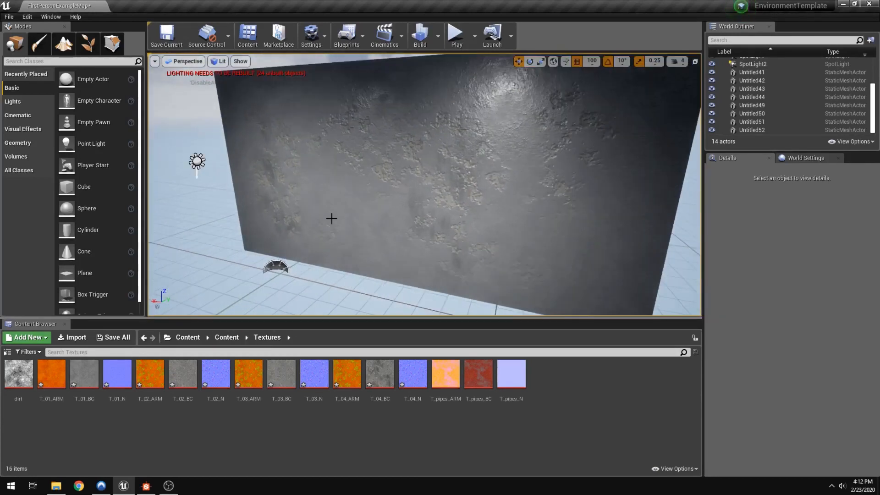
right_drag(396, 202, 424, 203)
Step: Open M_concrete from the MasterMaterials folder and place its editor window beside the wall in the level
click(227, 338)
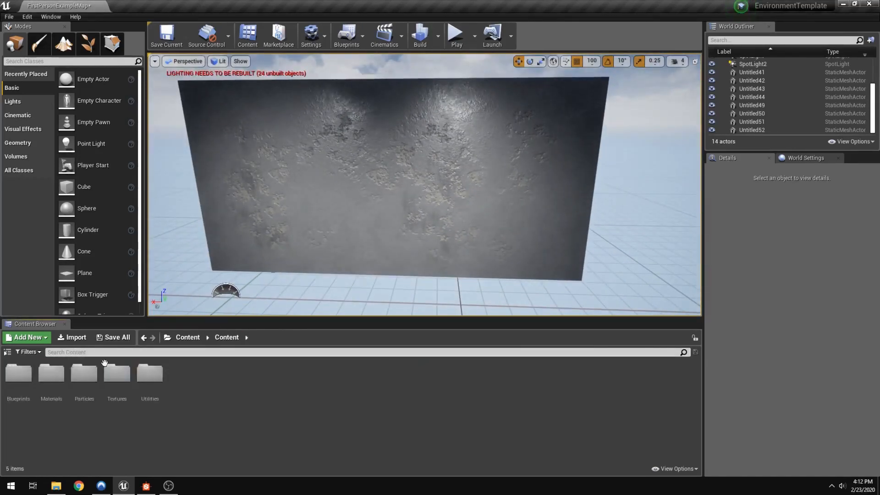
double_click(51, 374)
double_click(18, 374)
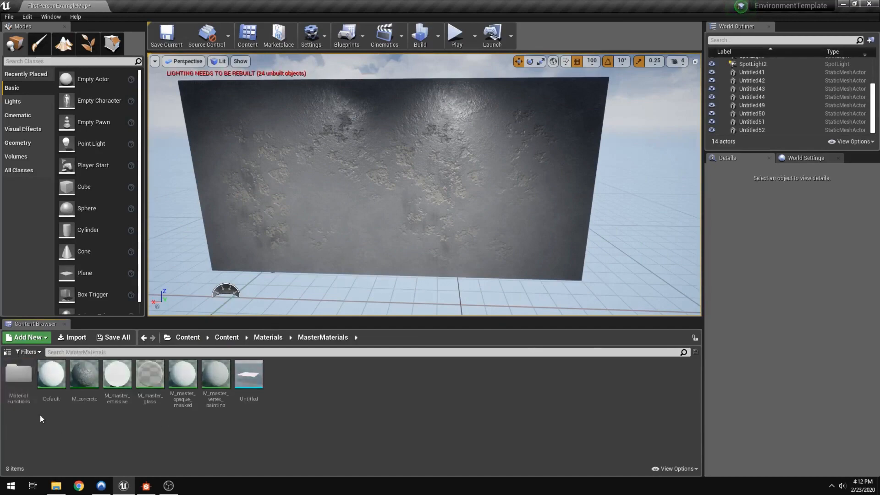
double_click(74, 398)
scroll(202, 280, down, 6)
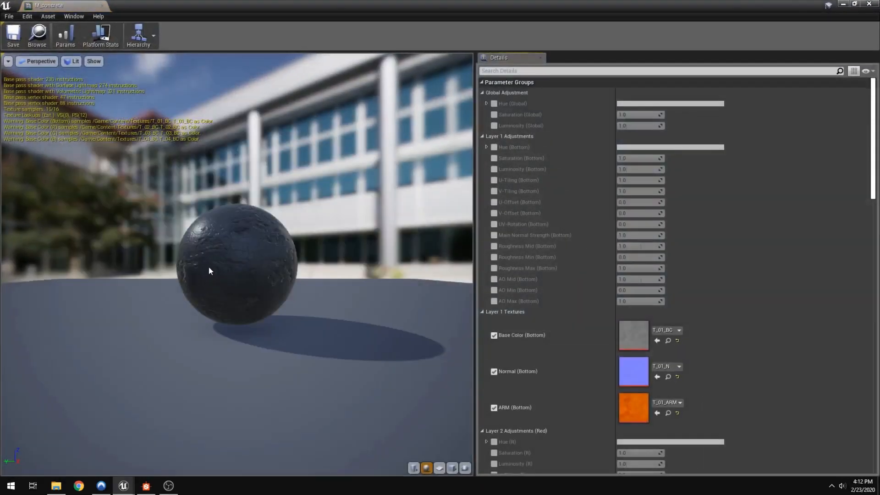
drag(206, 269, 176, 225)
drag(47, 4, 420, 133)
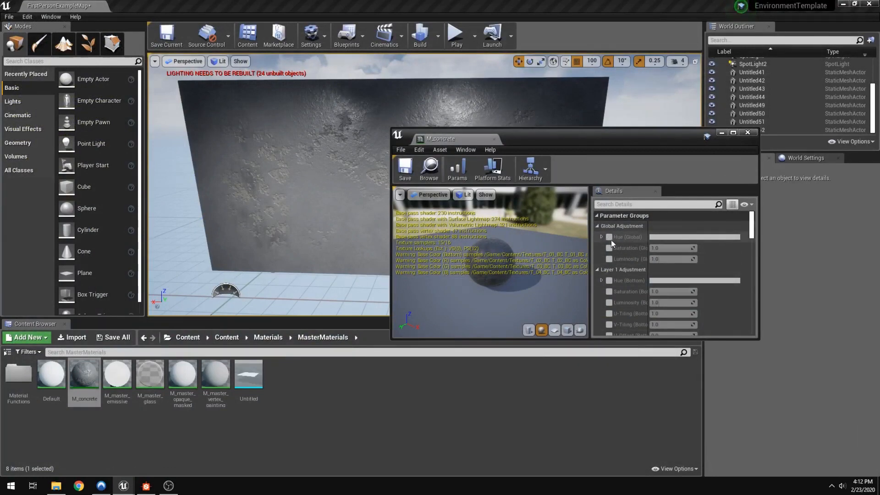
Step: Try adjusting the material's global luminosity and tinting Layer 1's Hue (Bottom) blue
click(608, 259)
drag(659, 260, 664, 261)
scroll(663, 282, down, 3)
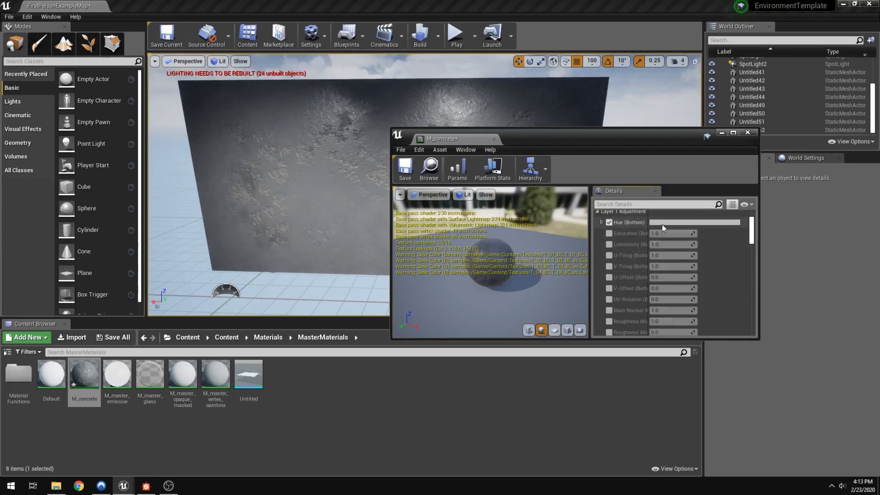
click(662, 224)
drag(687, 266, 703, 278)
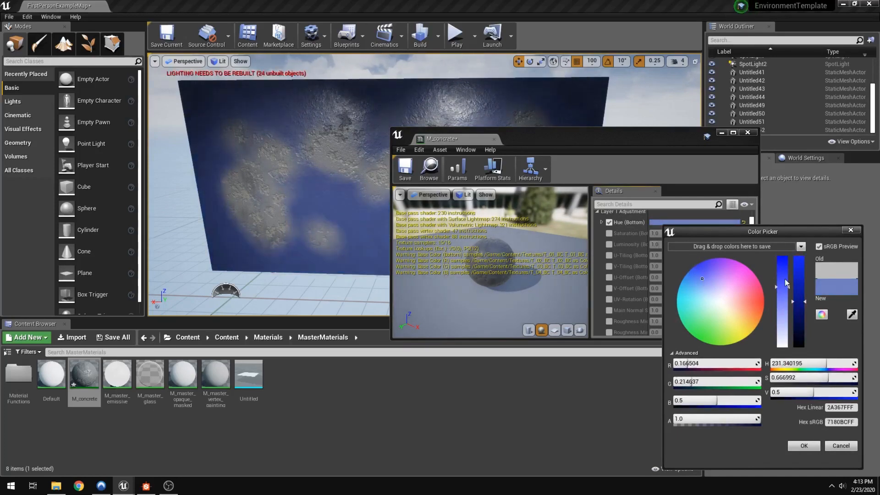
click(841, 446)
Step: Darken Layer 1's Hue (Bottom) color to a neutral gray with a value of 0.375
click(679, 222)
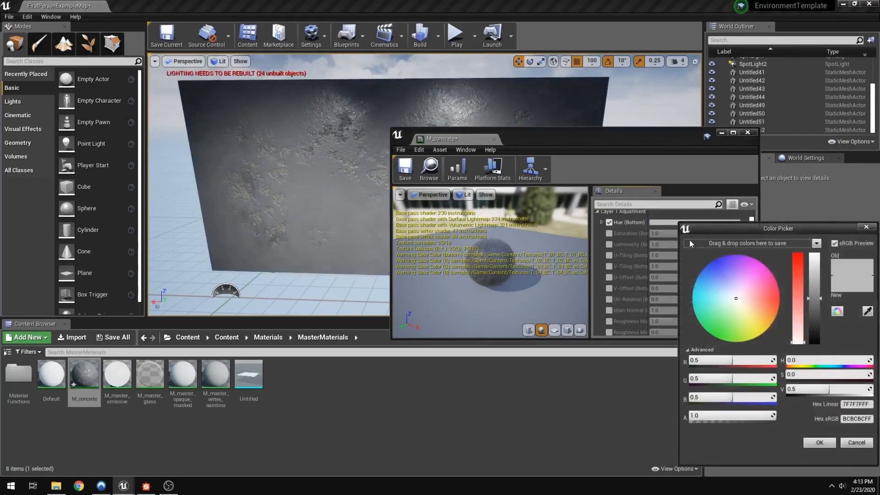
drag(812, 302, 807, 310)
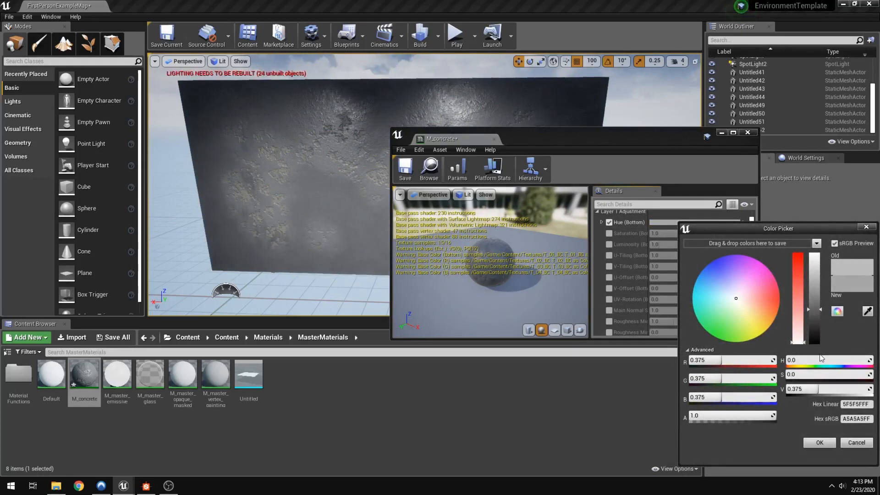
click(819, 443)
right_drag(275, 193, 293, 188)
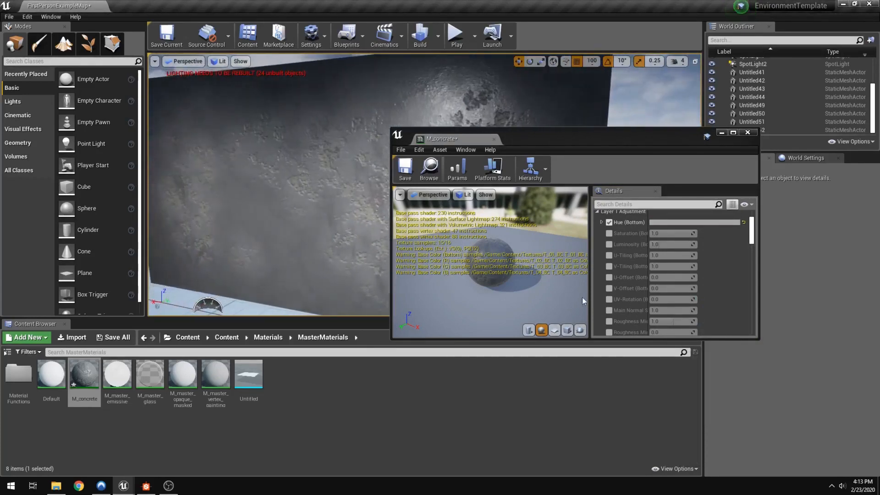
Step: Enable Layer 2's Main Normal Strength (R) override in M_concrete, increase it slightly, and check the effect on the painted wall
scroll(614, 285, down, 4)
scroll(635, 282, down, 3)
scroll(628, 275, up, 3)
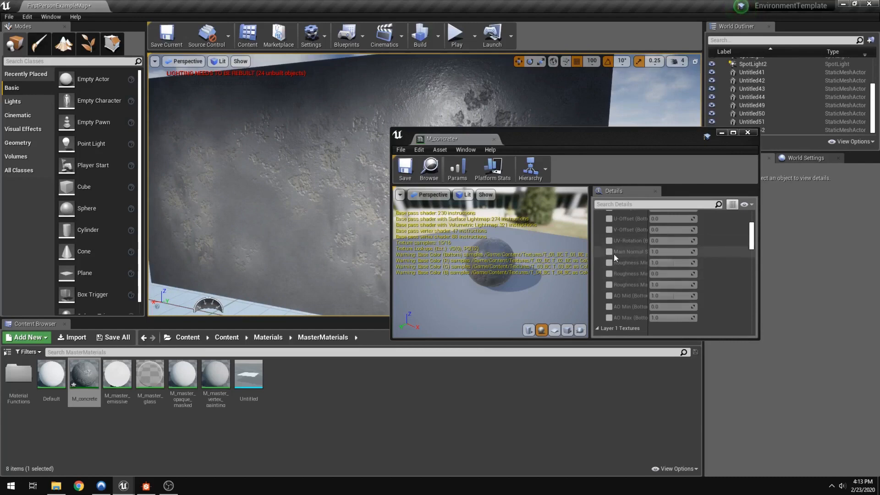
scroll(623, 271, up, 2)
scroll(667, 253, down, 4)
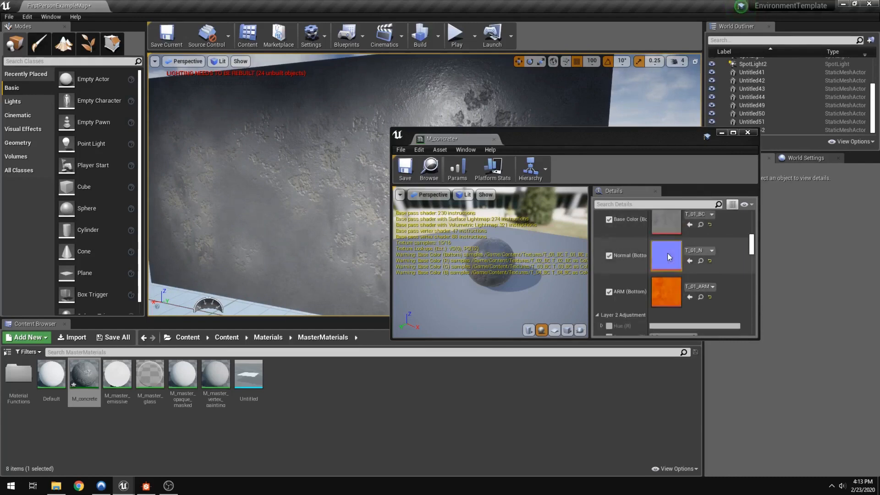
scroll(668, 293, down, 4)
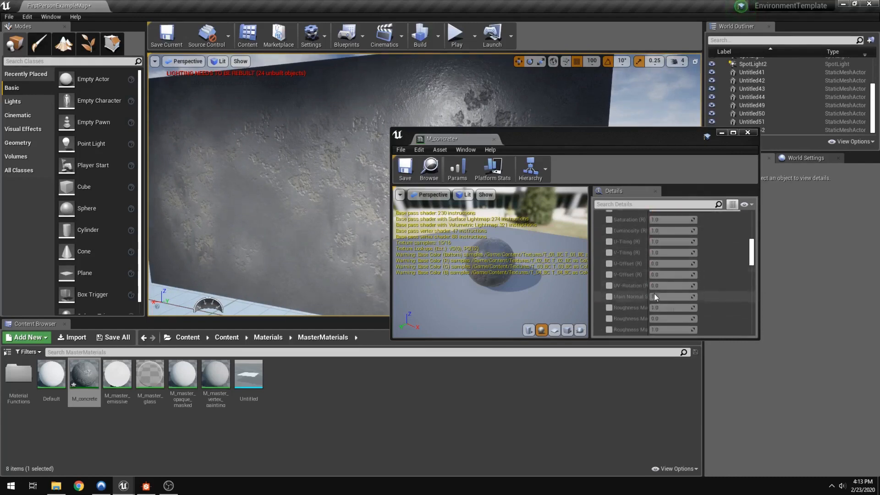
click(610, 297)
drag(672, 297, 675, 297)
right_drag(243, 262, 293, 247)
right_drag(288, 199, 256, 204)
scroll(628, 260, down, 10)
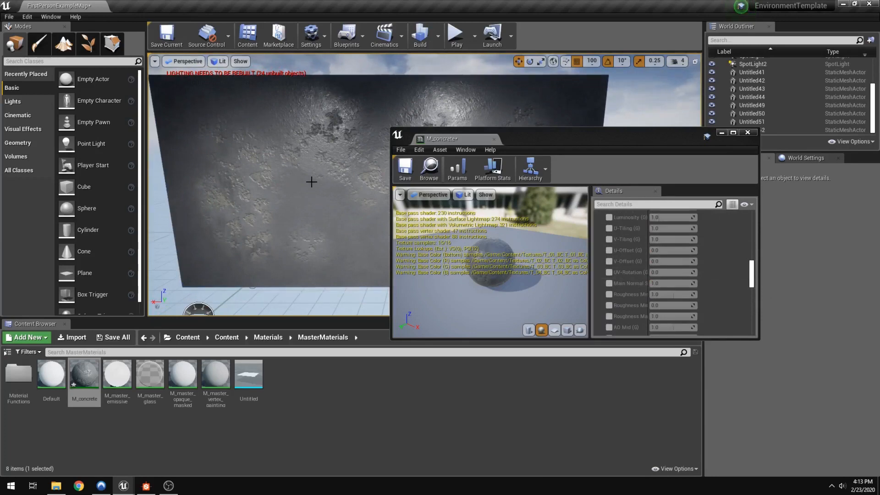
scroll(312, 182, up, 6)
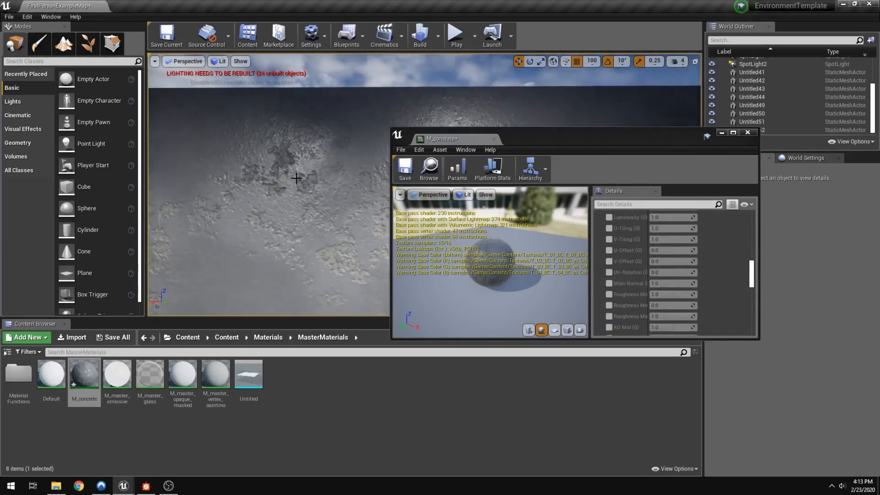
Step: Switch to Substance Designer and look over the concrete graph's Base Color, Roughness and Normal Map node groups
click(146, 485)
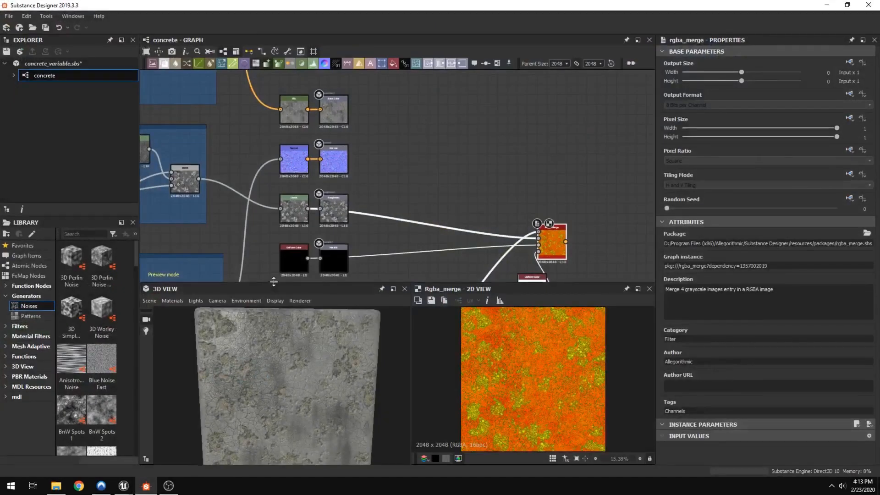
scroll(312, 229, down, 5)
middle_drag(308, 250, 367, 222)
middle_drag(170, 162, 266, 159)
click(257, 155)
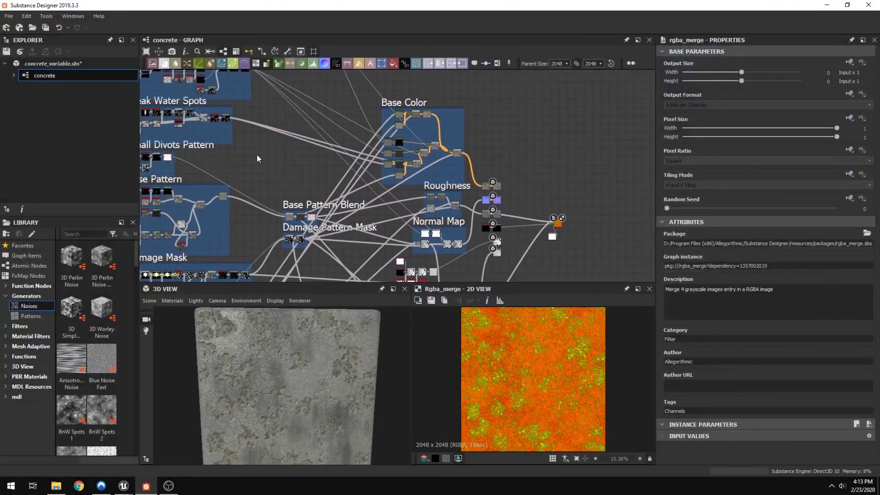
Step: Switch back to Unreal Engine, dock the M_concrete editor as a tab beside the level, and review its layer textures and switches
click(127, 486)
click(153, 428)
scroll(665, 230, down, 10)
drag(428, 141, 138, 5)
scroll(615, 225, down, 6)
scroll(628, 239, down, 3)
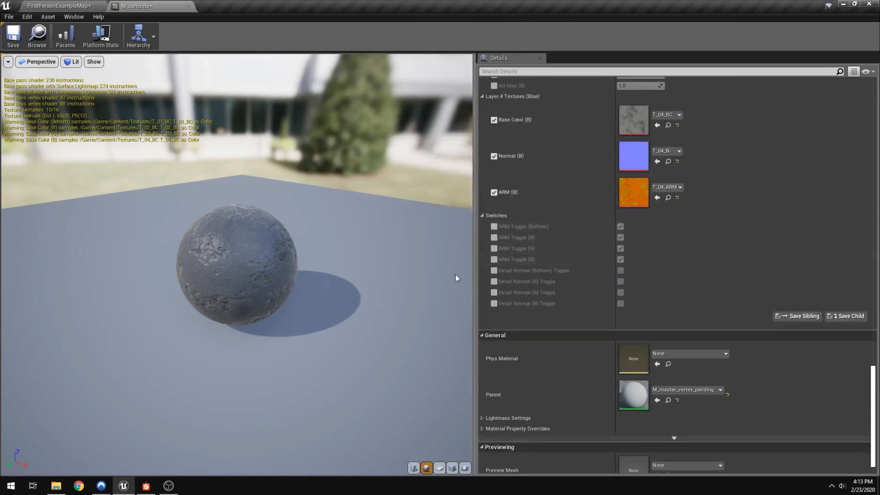
scroll(527, 320, down, 1)
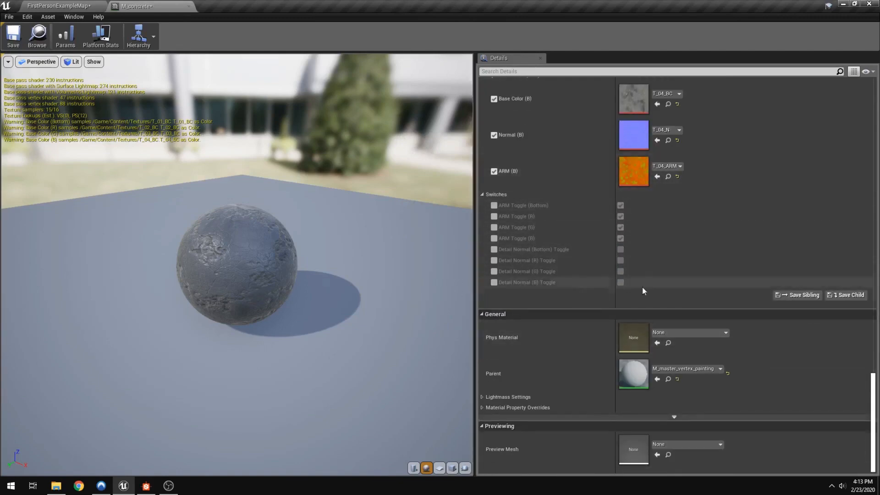
scroll(702, 409, up, 5)
scroll(703, 410, up, 20)
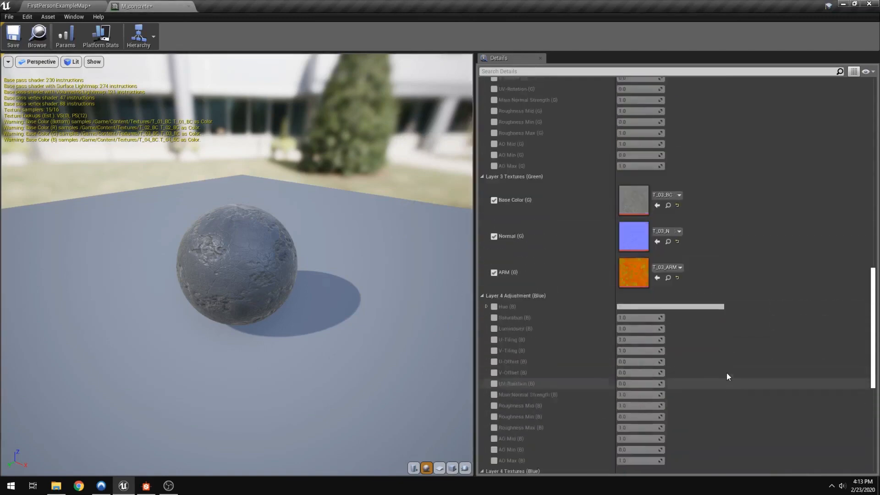
scroll(743, 369, up, 2)
drag(216, 291, 186, 271)
Step: Return to the FirstPersonExampleMap level and examine the whole painted wall from farther back
click(68, 4)
right_drag(207, 112, 245, 111)
key(s)
key(w)
right_drag(316, 237, 341, 234)
key(a)
key(s)
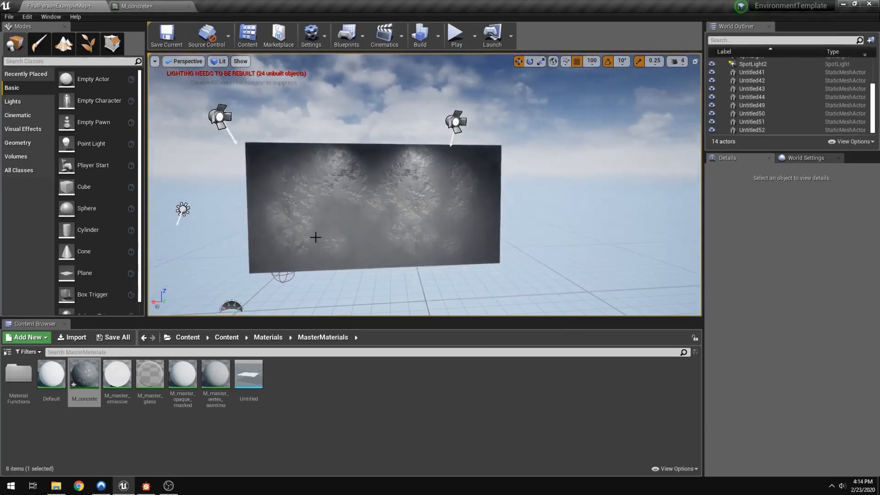